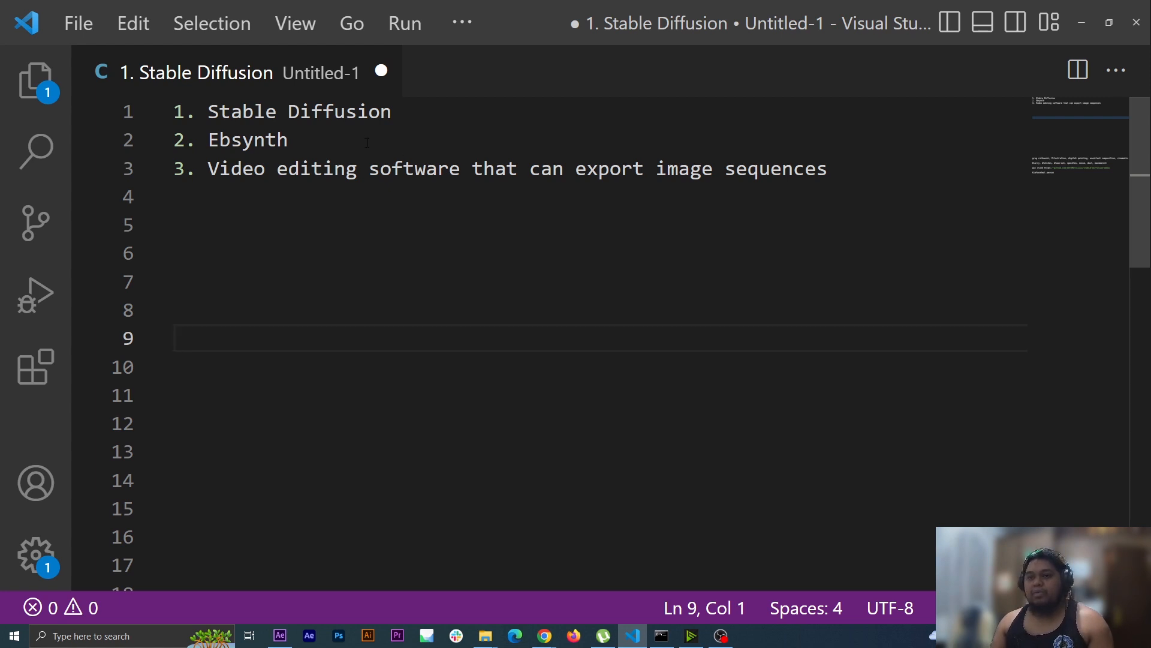
drag(393, 112, 207, 111)
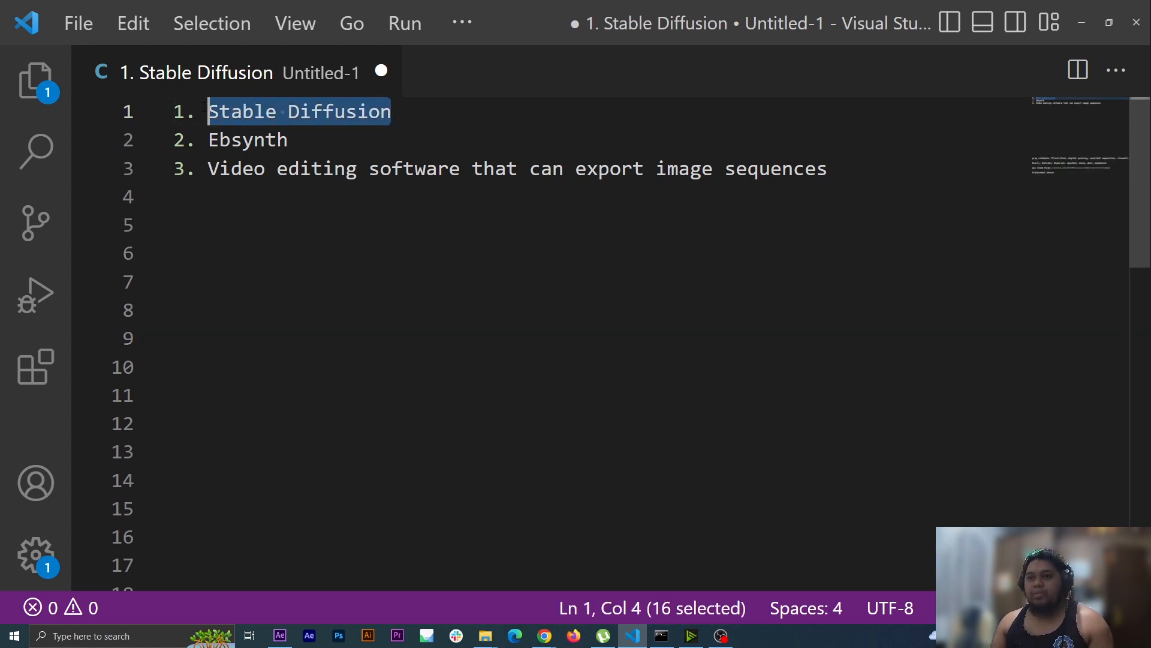
click(278, 140)
click(289, 140)
click(394, 113)
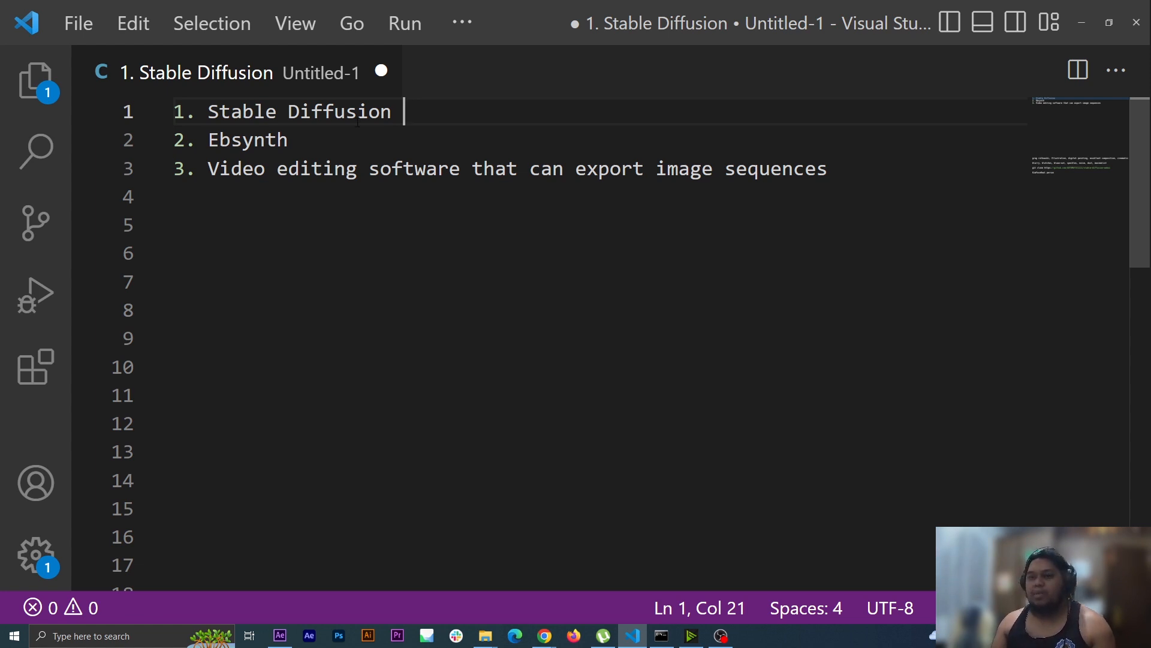
click(308, 148)
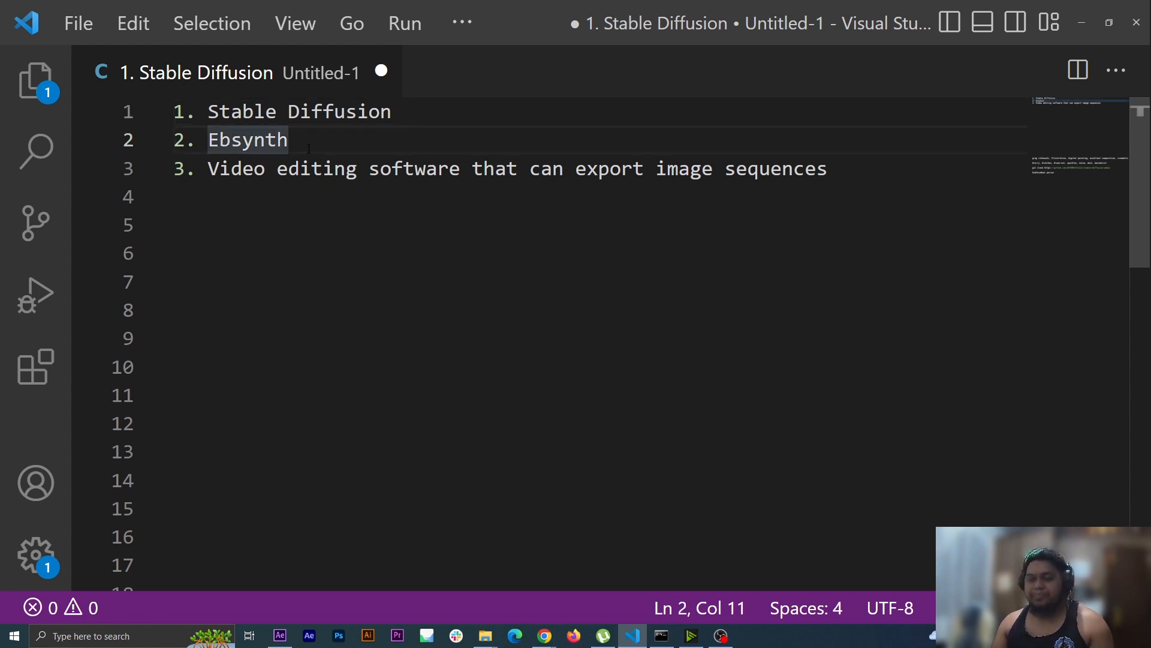
click(345, 188)
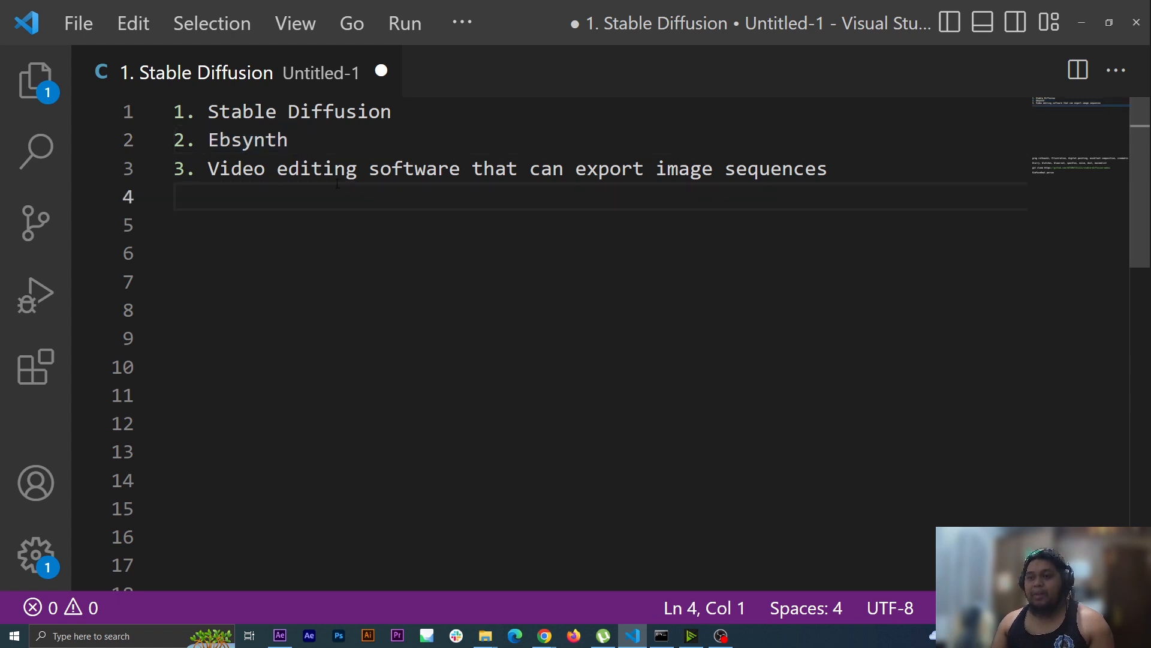
click(337, 173)
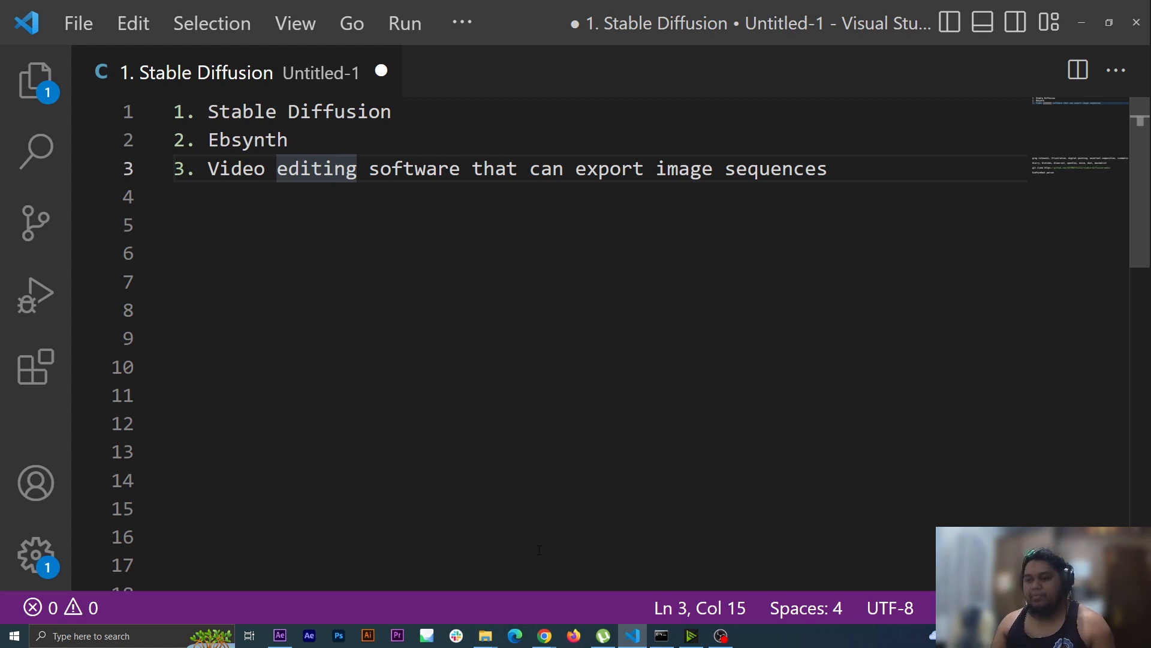
Switch to the close_up folder in File Explorer and look through the exported image sequence.
mouse_move(486, 635)
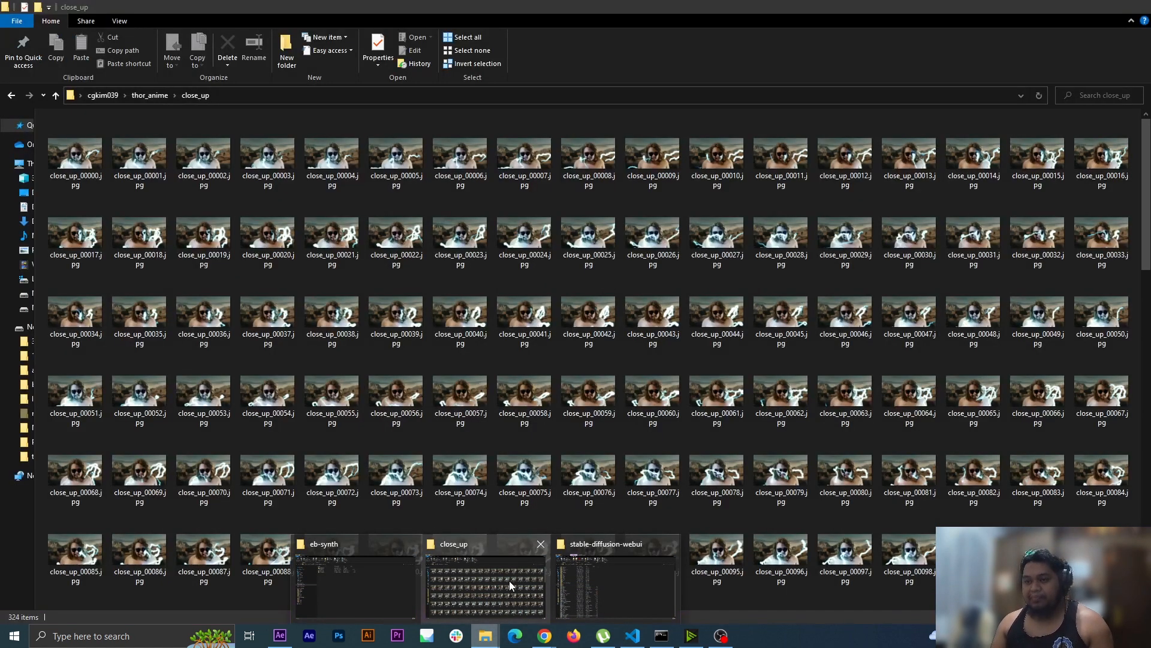
click(510, 585)
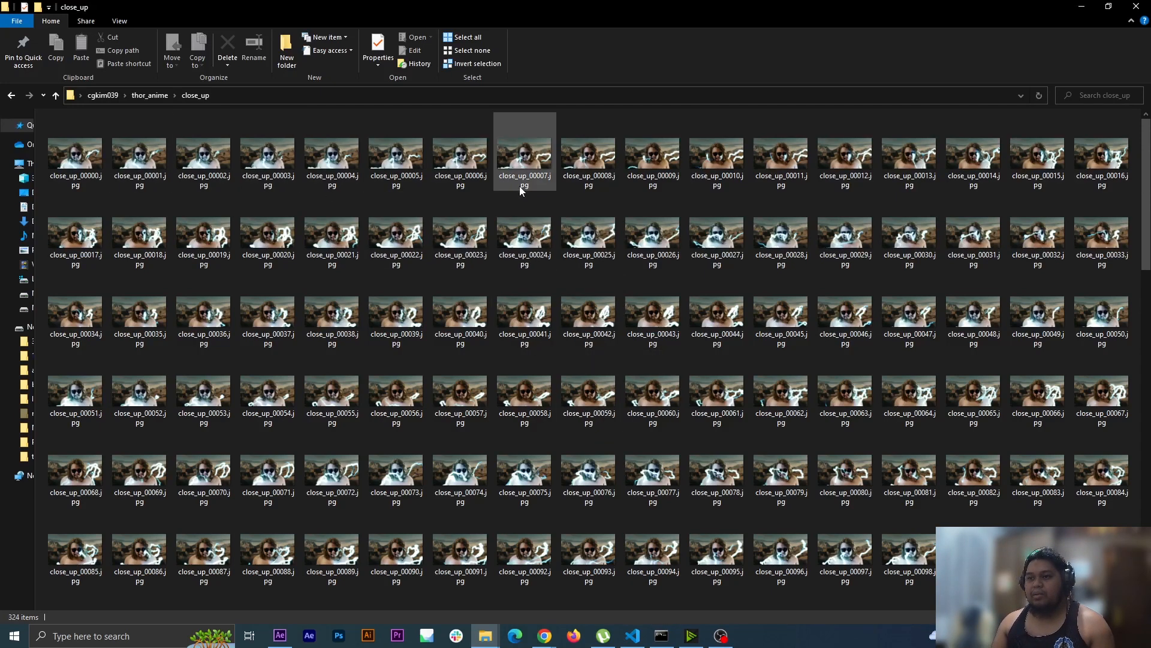
scroll(548, 182, down, 10)
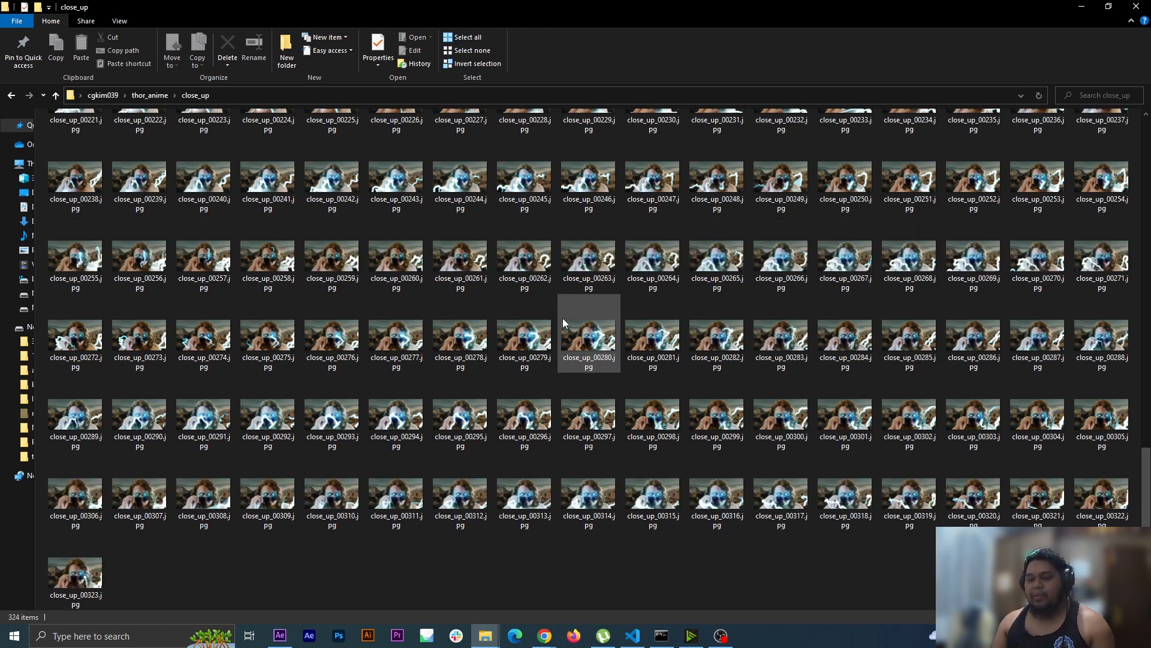
scroll(563, 319, up, 15)
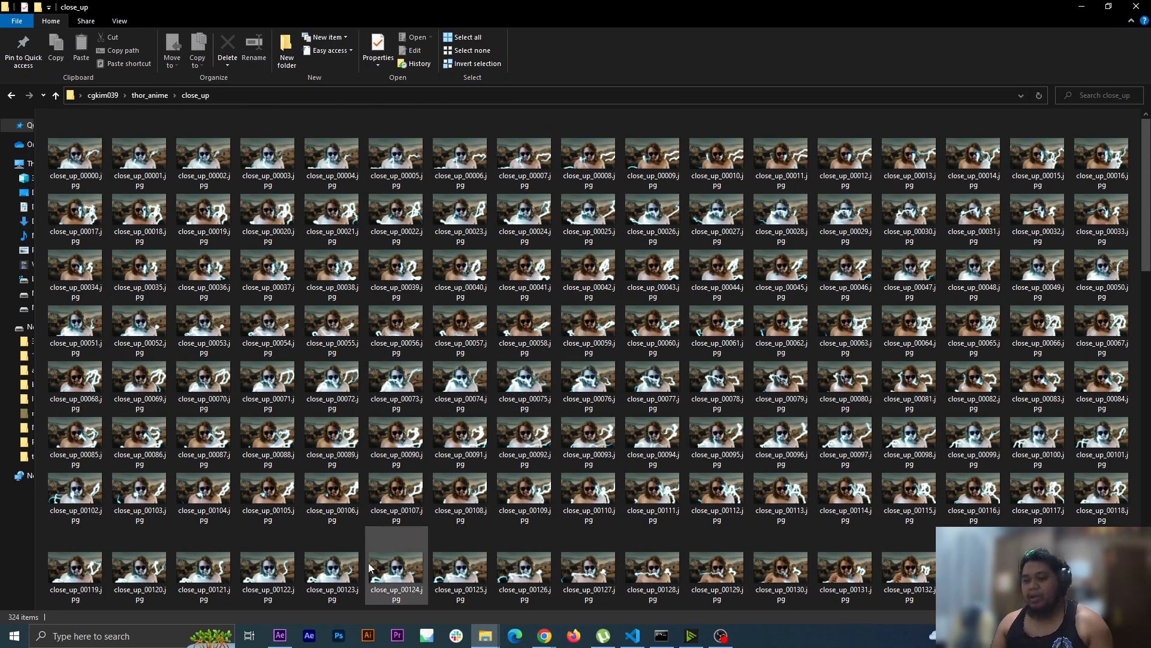
Switch to After Effects, queue the Kim to Thor 4 composition for rendering and choose JPEG Sequence as the output format.
click(280, 635)
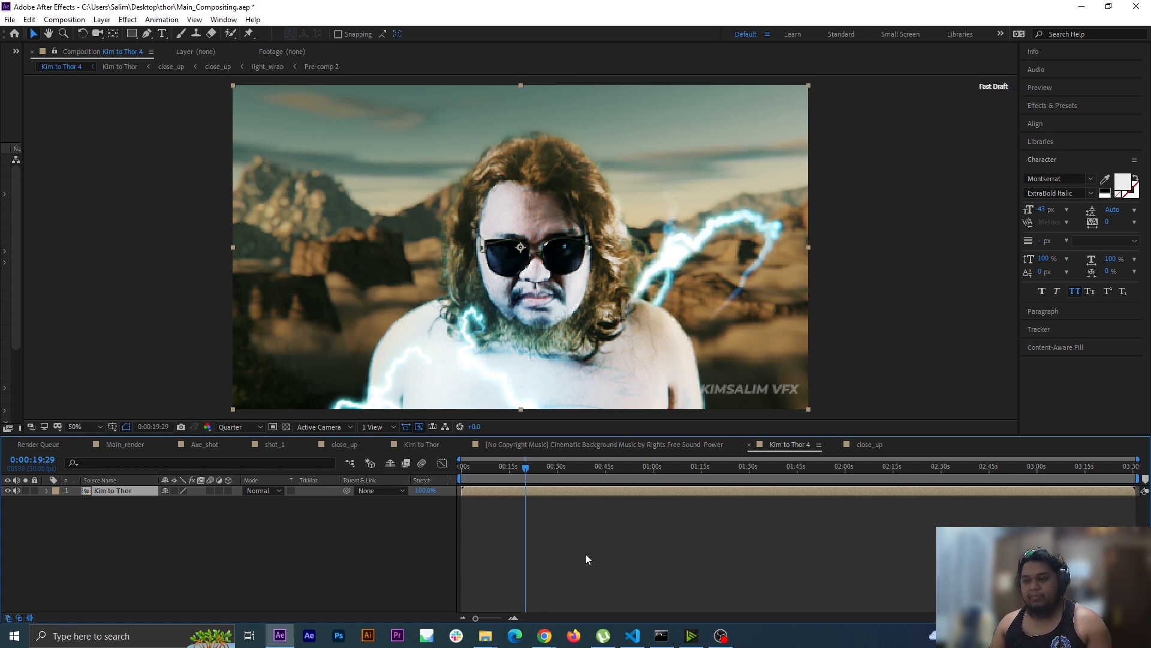
key(ctrl+m)
scroll(224, 558, down, 1)
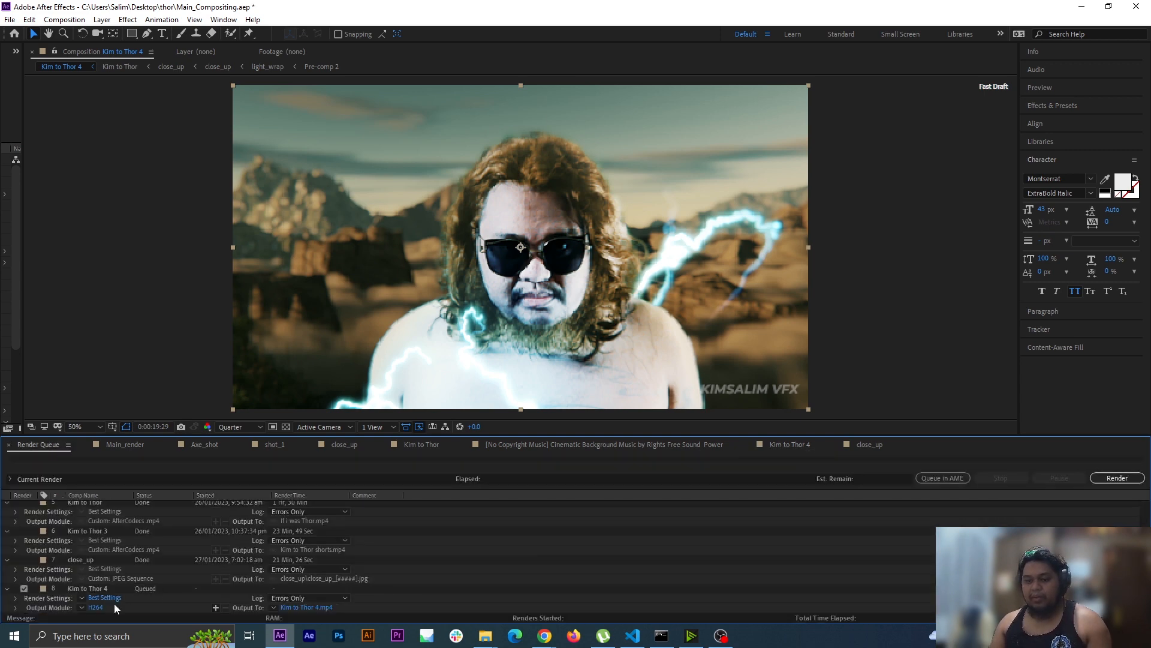
click(96, 607)
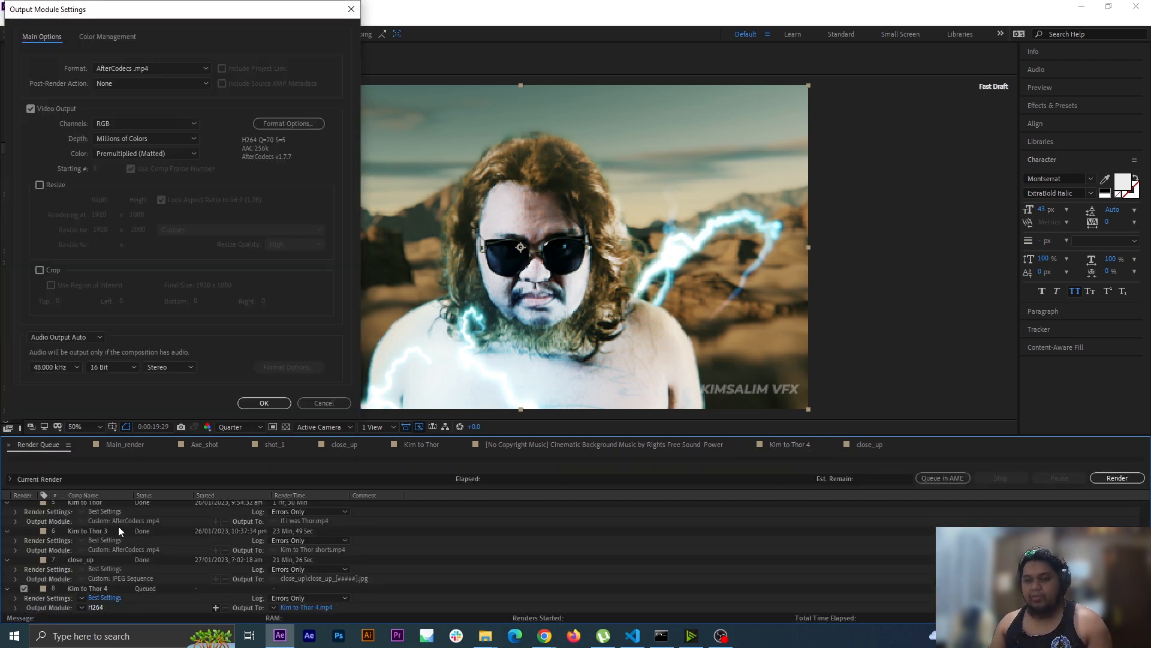
click(154, 67)
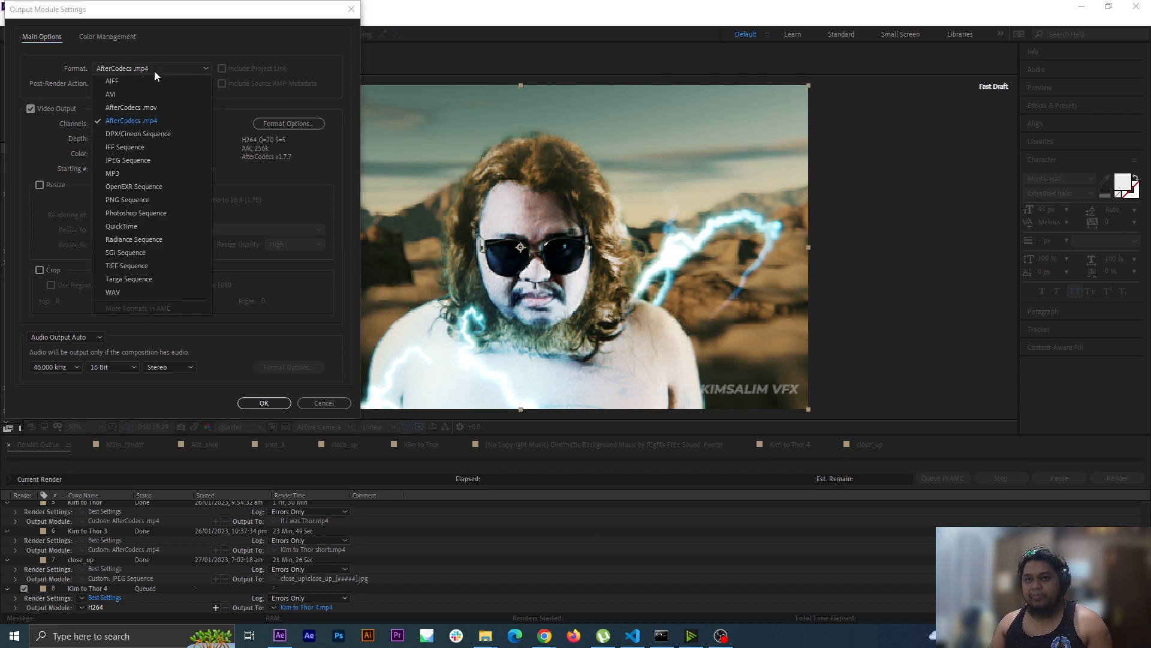
click(150, 161)
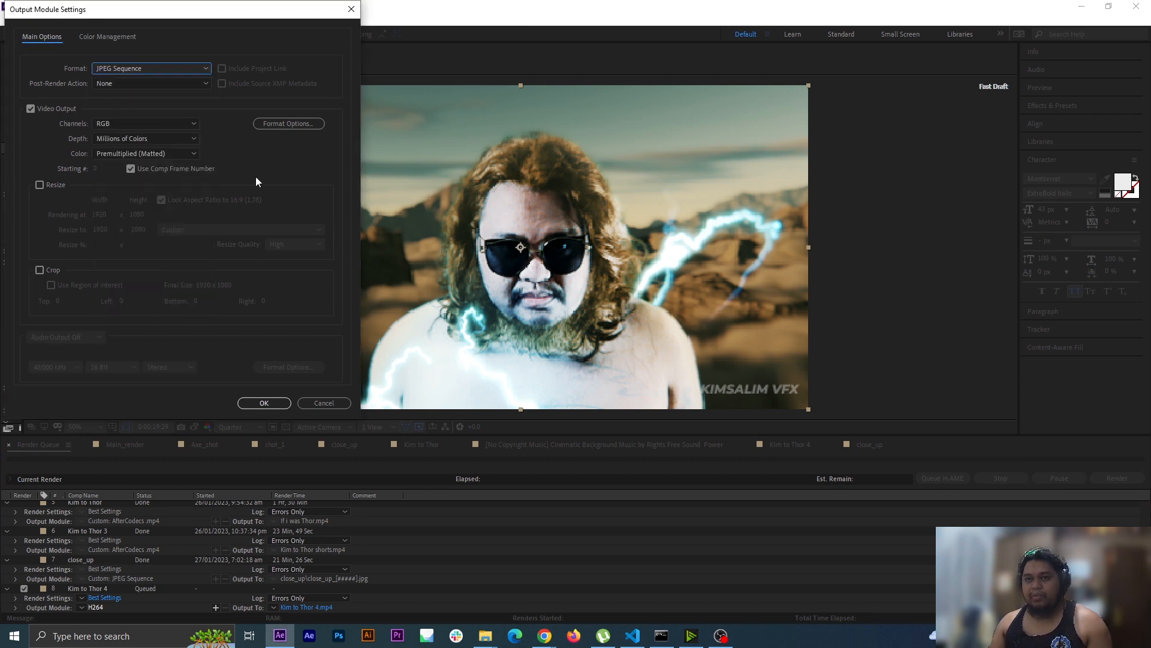
Cancel the output module settings and remove the Kim to Thor 4 item from the render queue.
click(332, 402)
click(90, 590)
key(Delete)
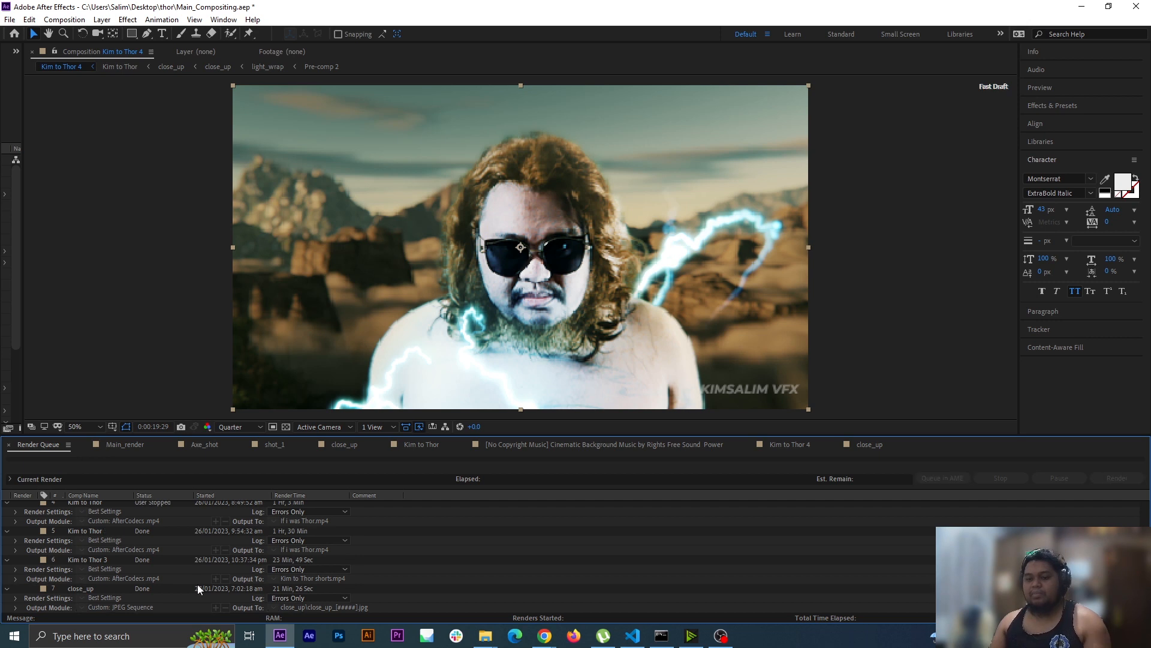
Close After Effects without saving the changes to the Main_Compositing project.
click(1129, 10)
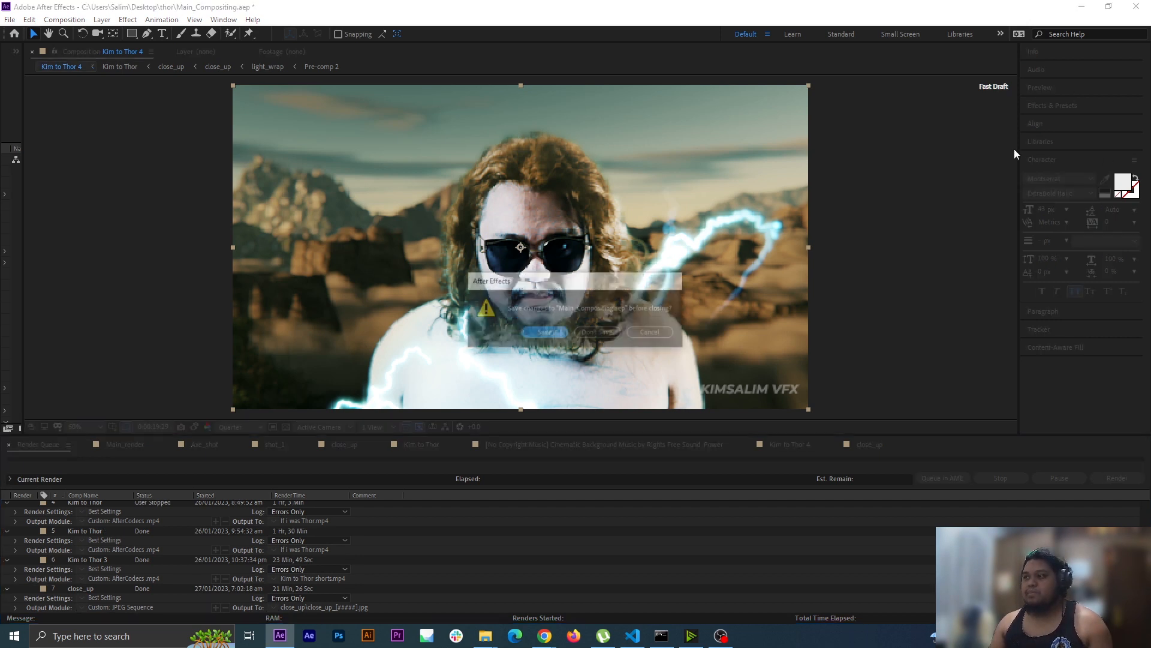
click(606, 332)
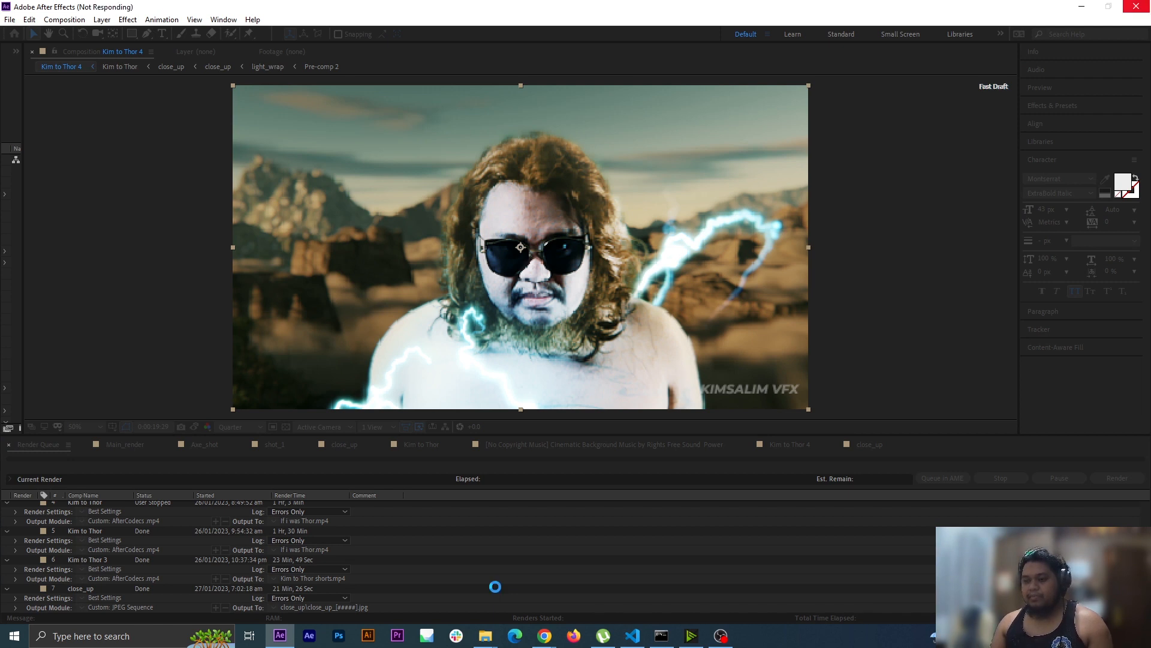
Return to the close_up folder in File Explorer and look over its frames from the first to the last.
mouse_move(485, 635)
click(491, 608)
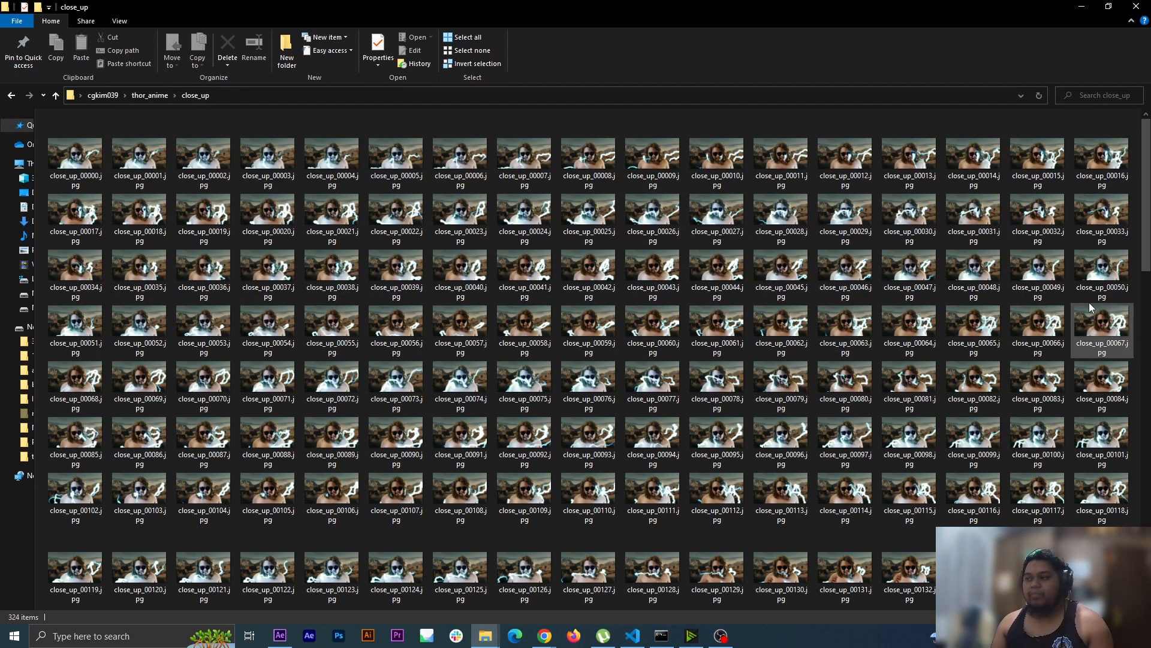
scroll(1147, 255, down, 8)
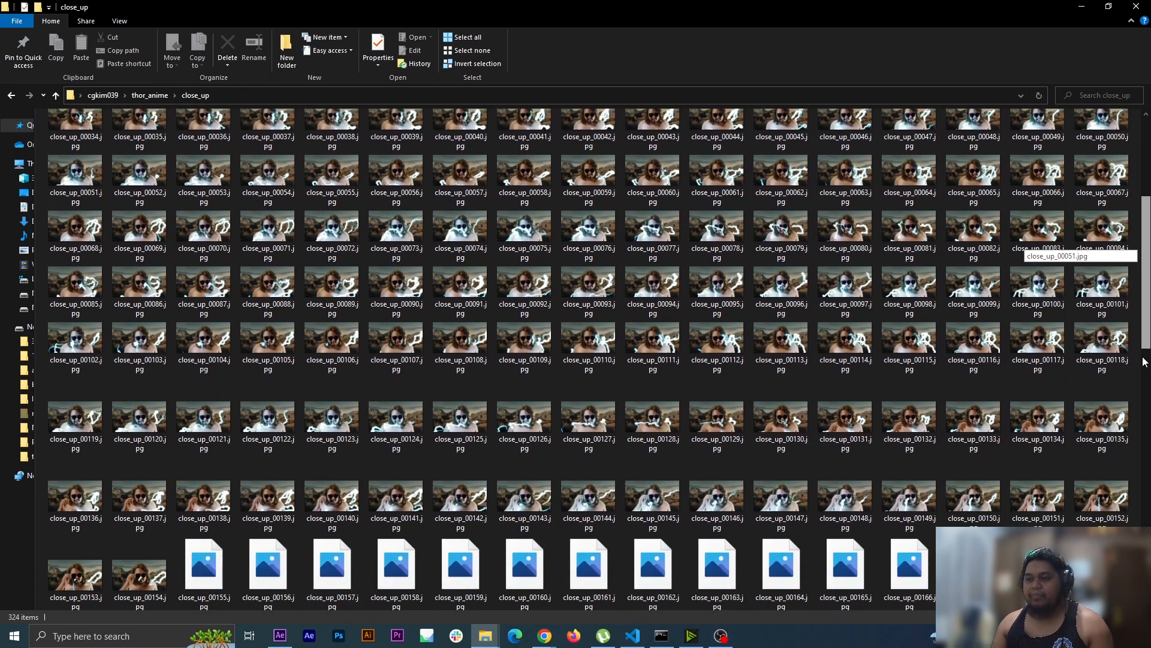
scroll(1146, 254, down, 3)
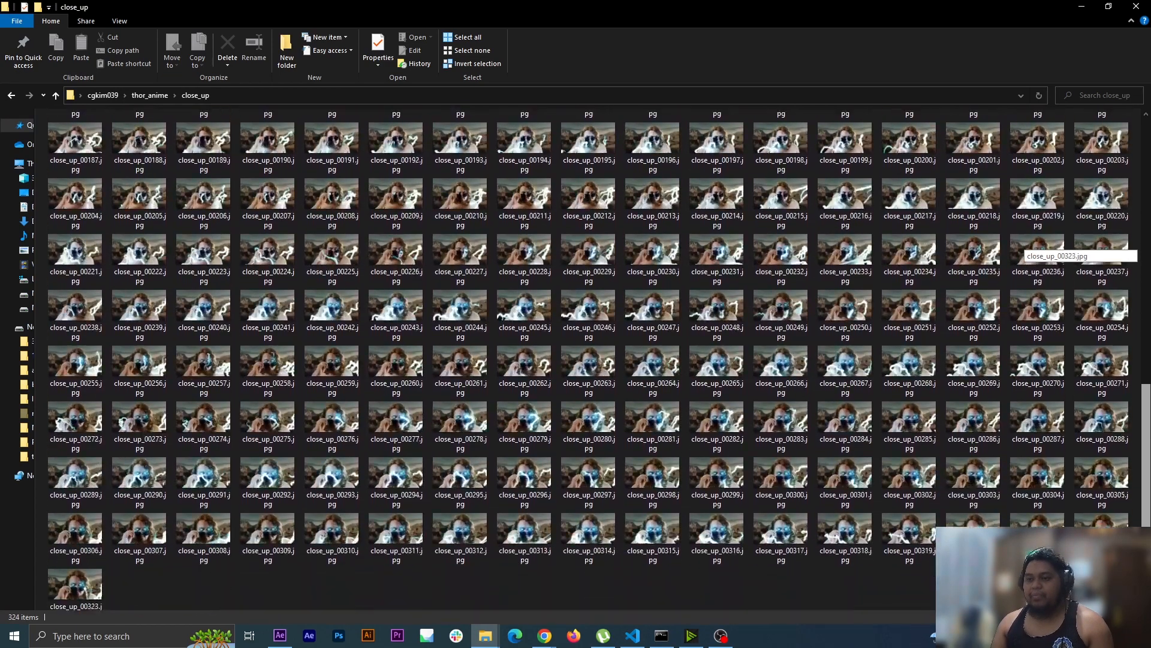
scroll(1147, 255, up, 11)
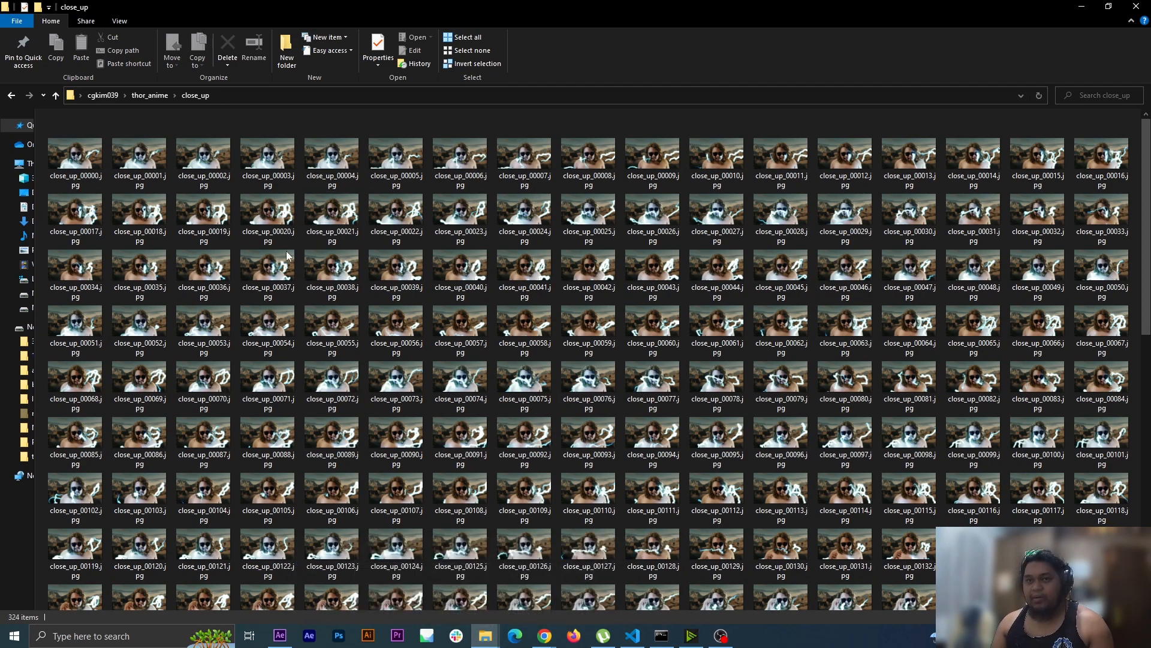
Select all the images from close_up_00000.jpg through close_up_00323.jpg and cut them for moving.
click(75, 177)
scroll(881, 458, down, 10)
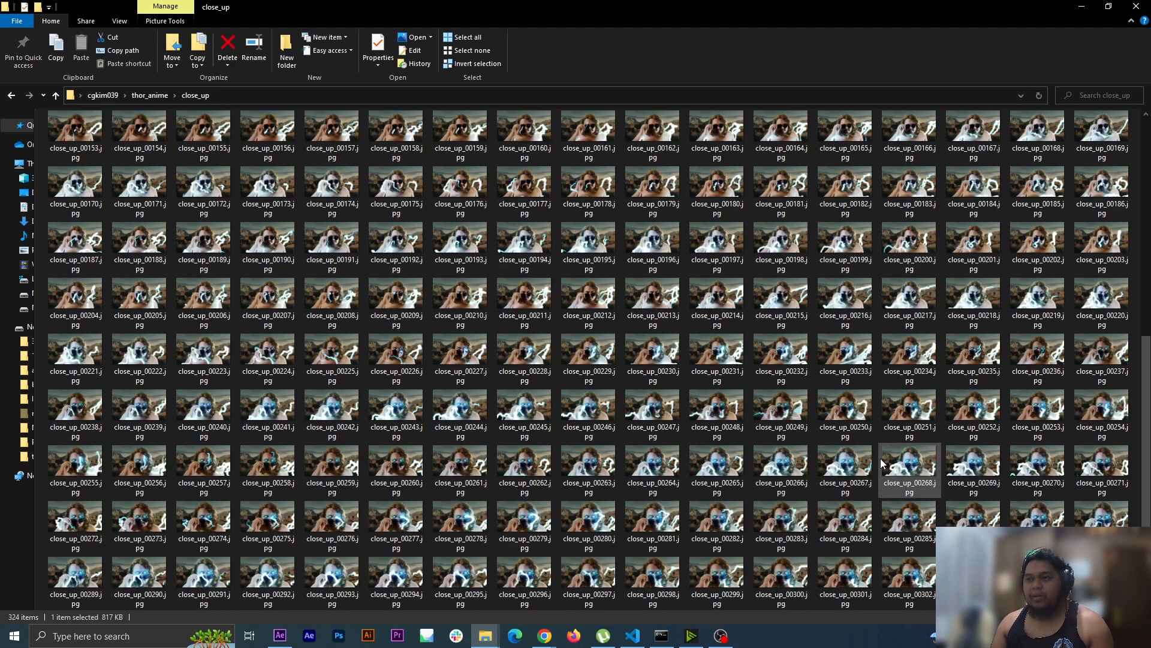
shift+click(80, 561)
scroll(334, 498, up, 10)
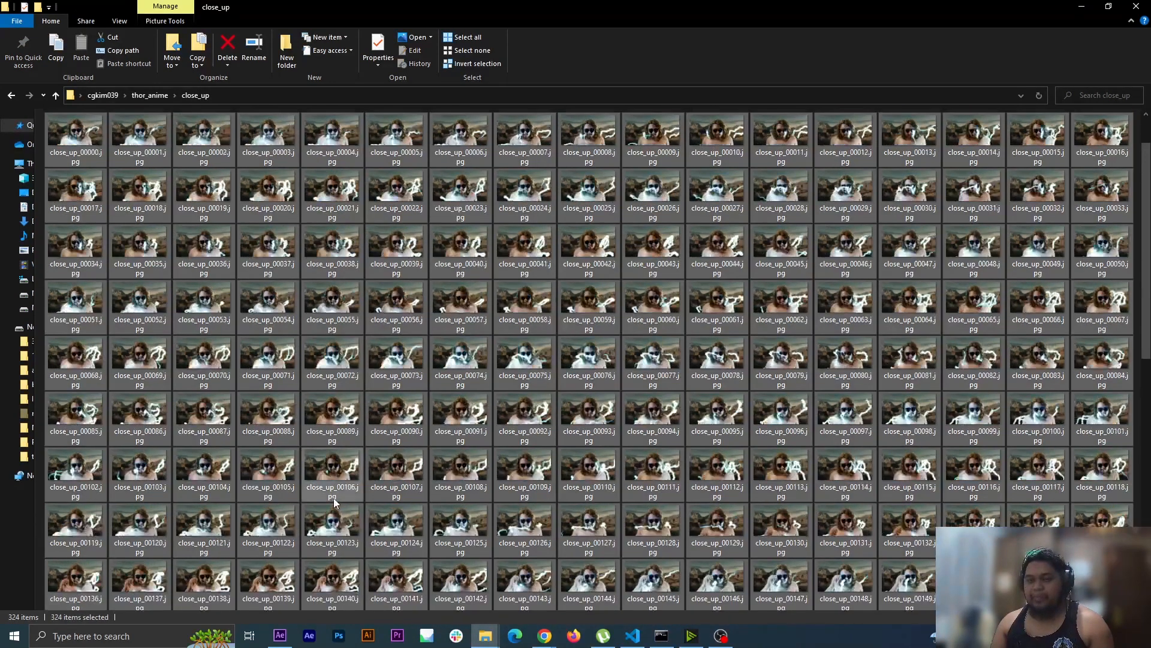
Create a new folder named "video" inside the close_up folder.
click(44, 137)
right_click(44, 134)
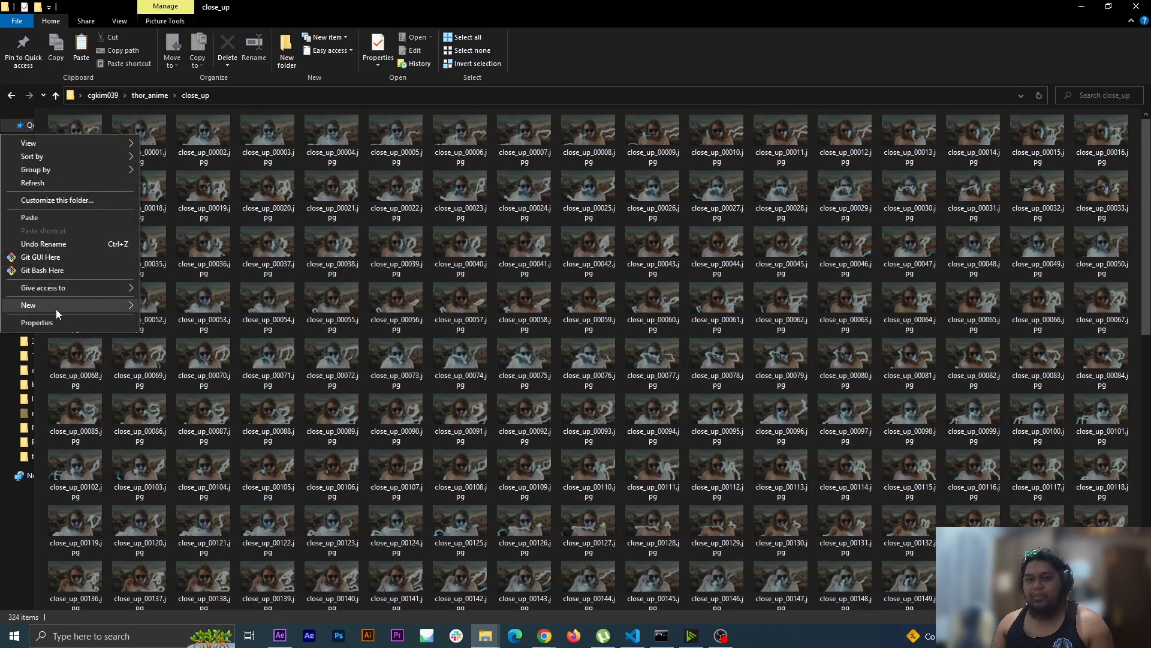
mouse_move(55, 308)
click(178, 312)
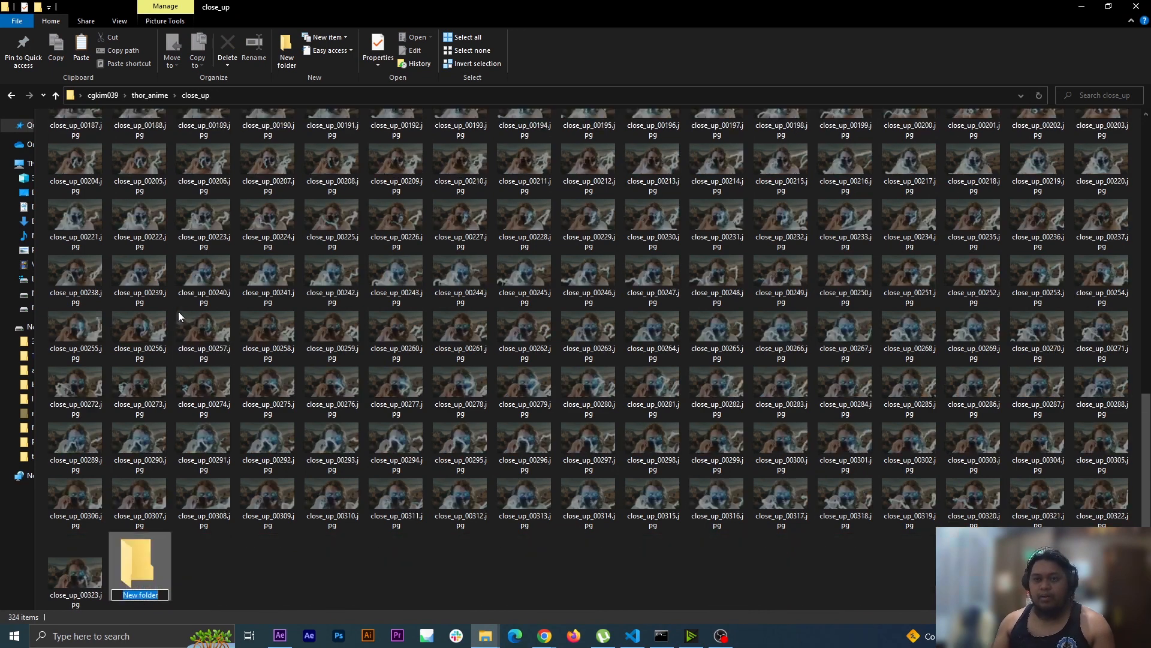
text(video)
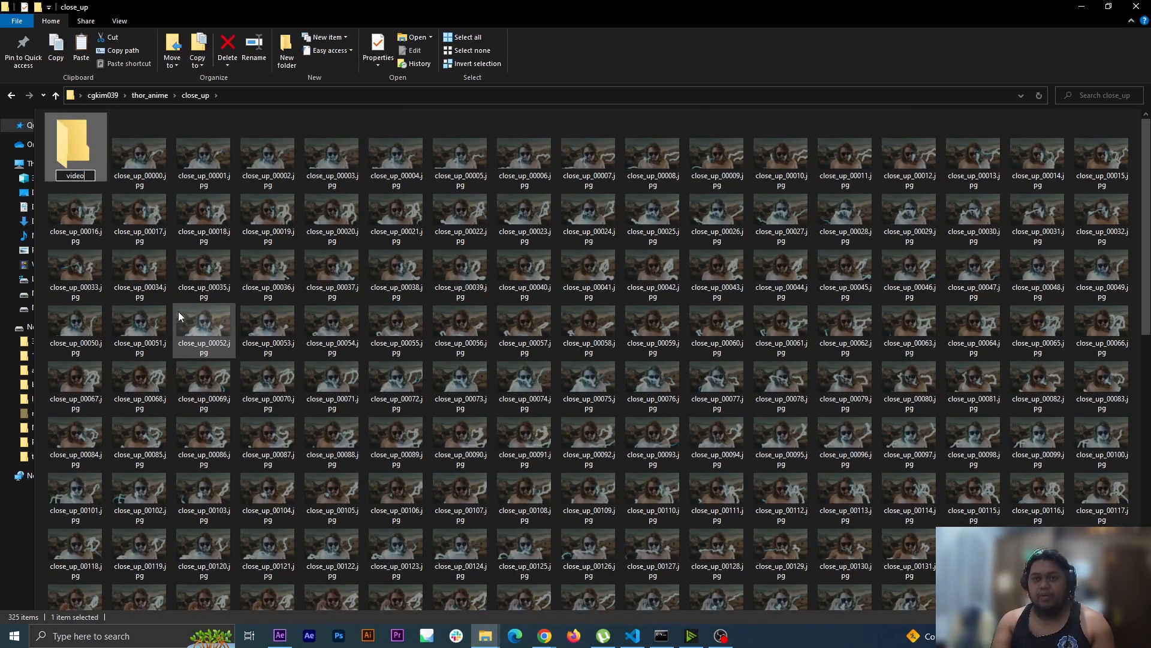
key(Return)
Move the cut frame images into the video folder and go back to the close_up folder.
key(Return)
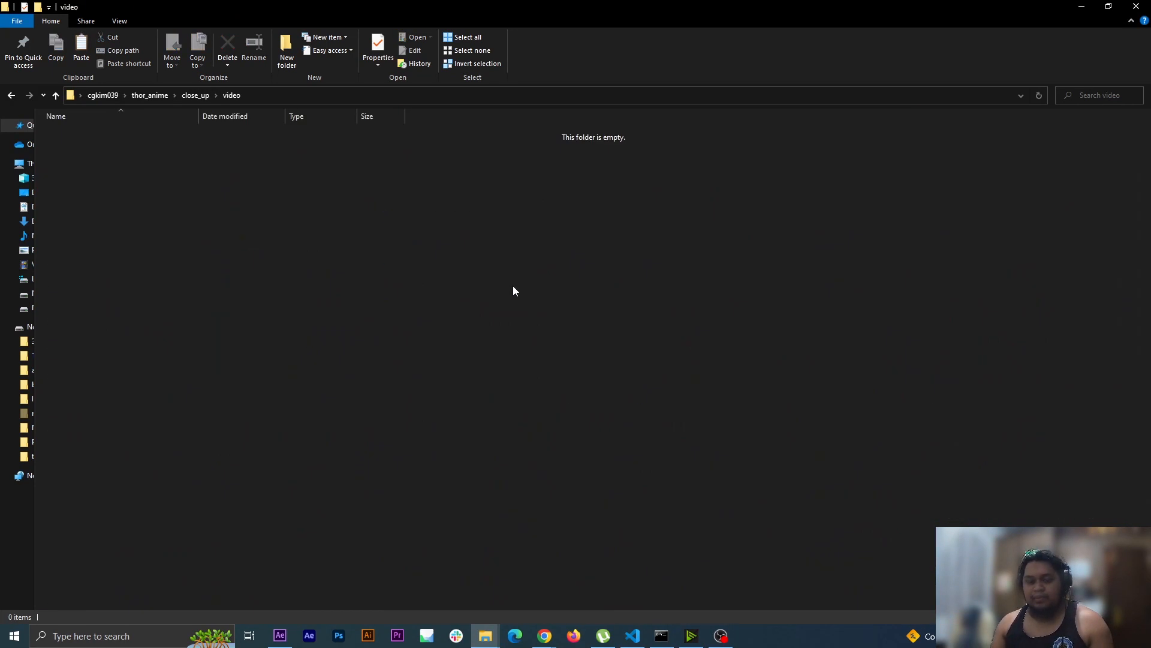
key(ctrl+v)
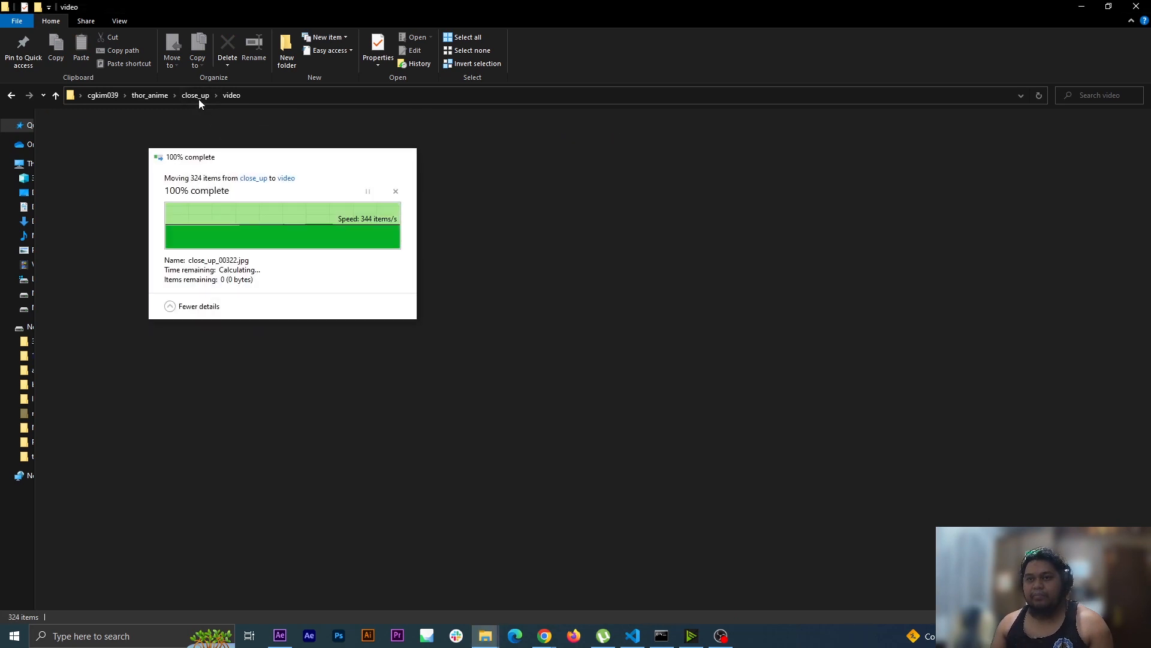
click(197, 95)
Create a second folder named "key" beside the video folder in close_up.
right_click(270, 215)
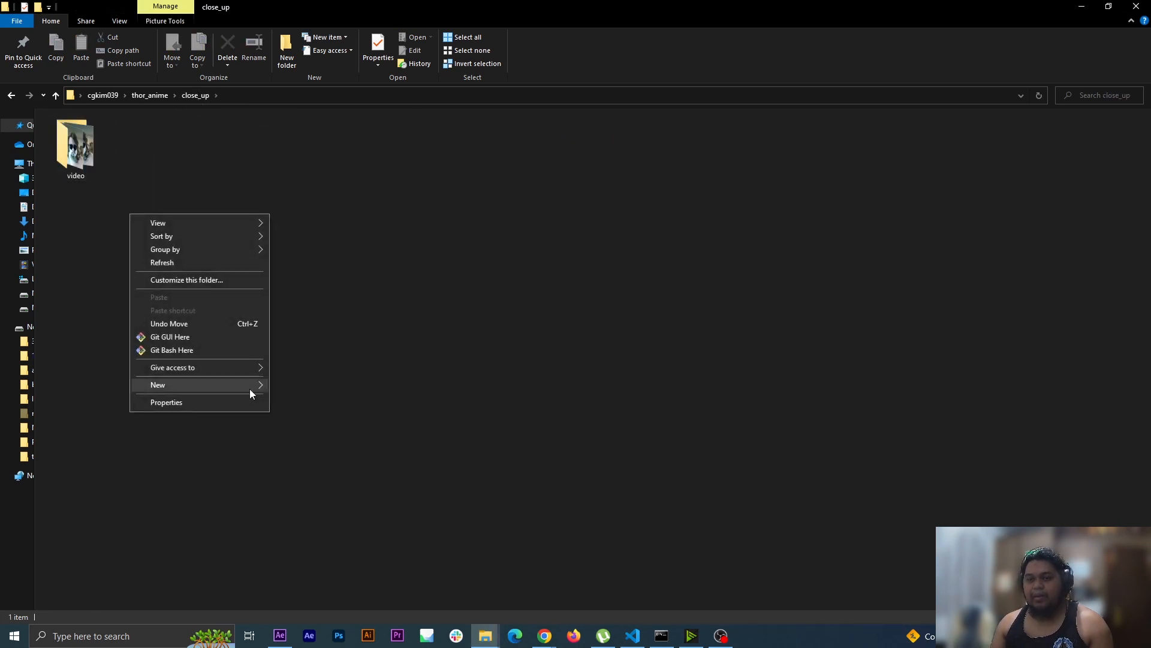
mouse_move(233, 387)
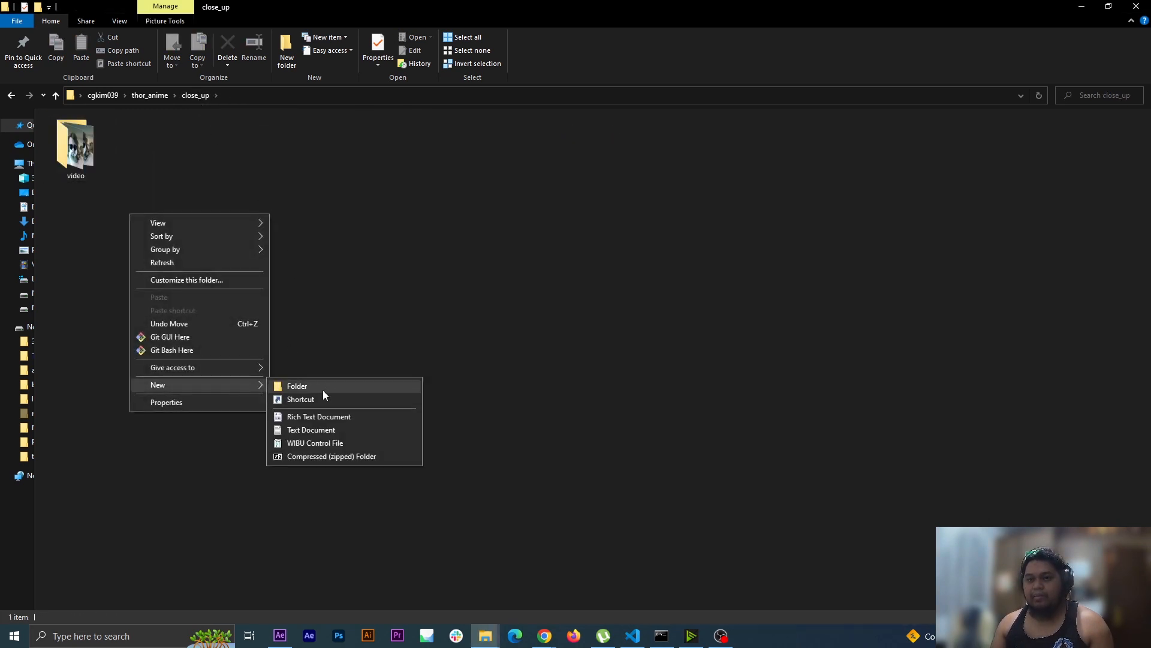
click(321, 387)
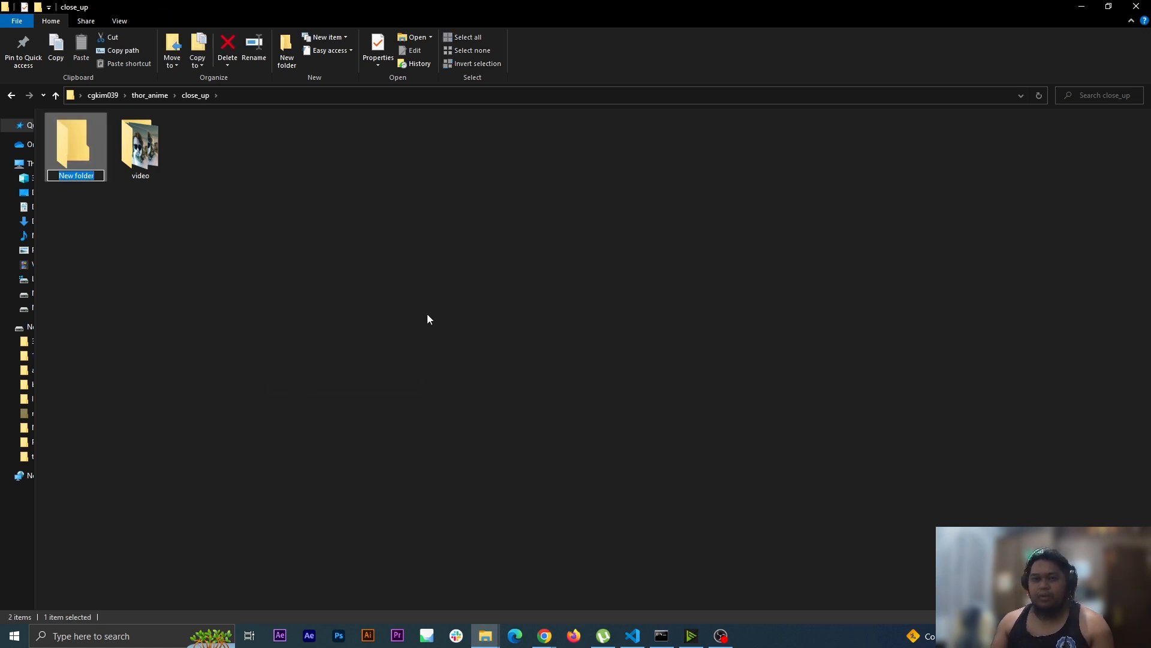
text(key)
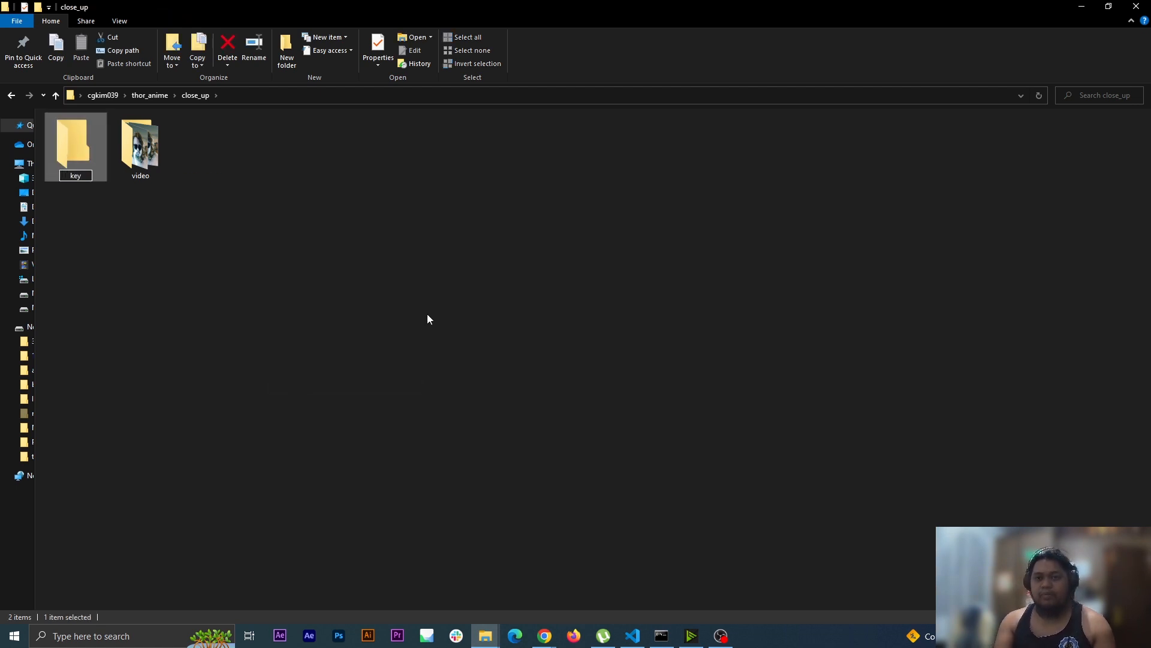
key(Return)
click(232, 265)
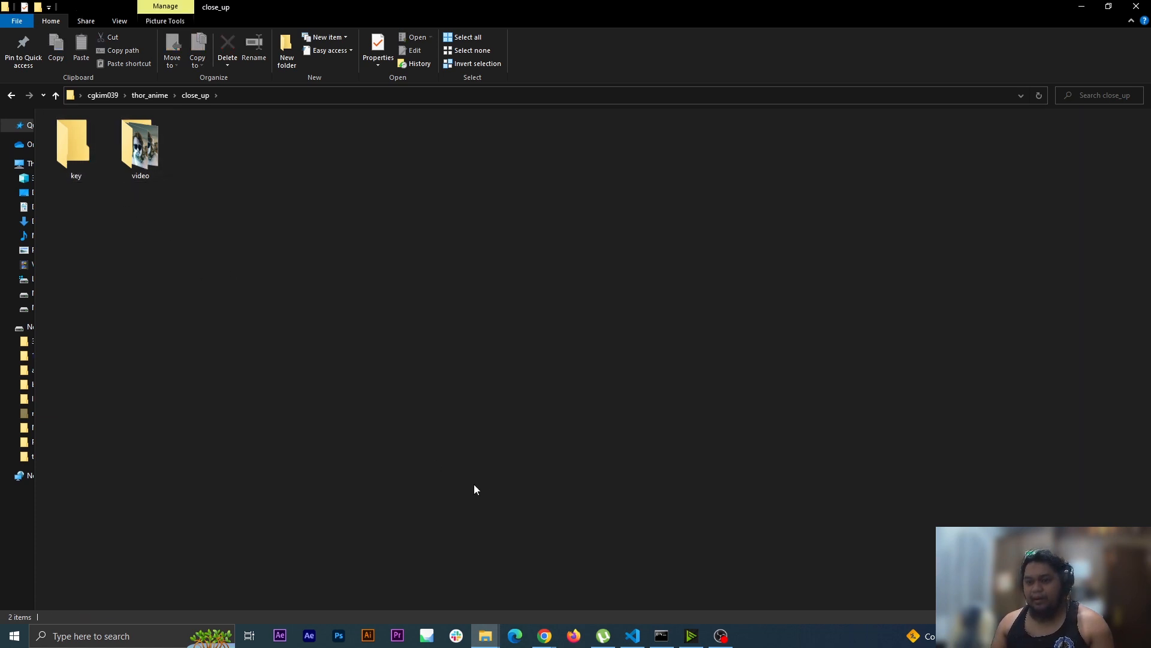
click(90, 168)
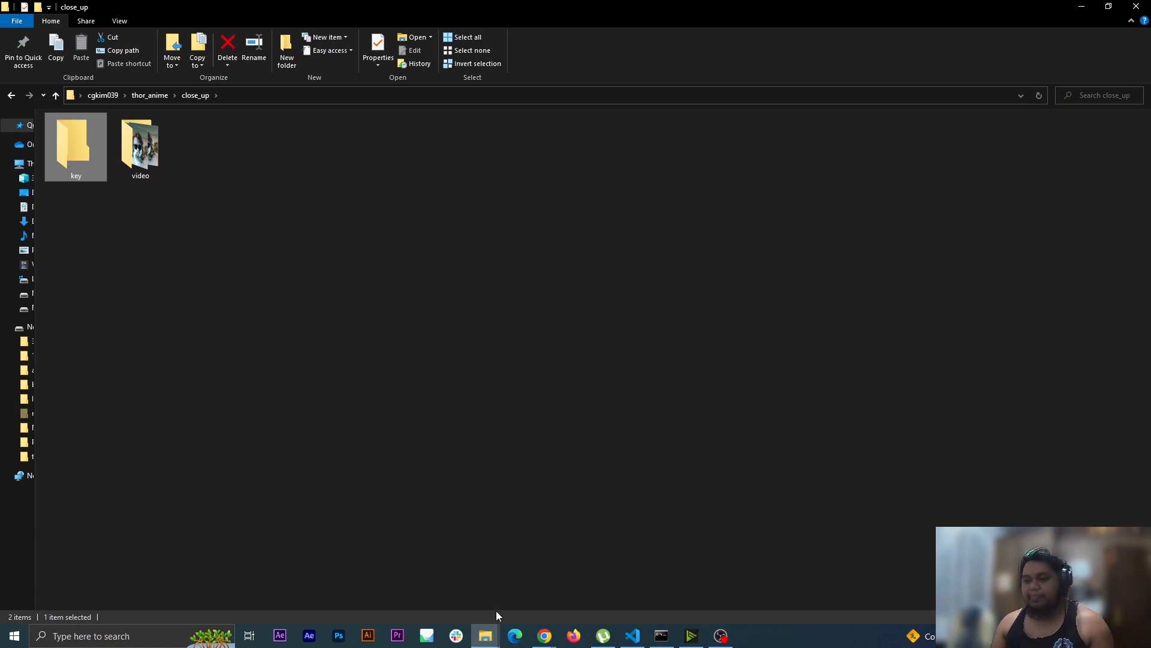
click(497, 633)
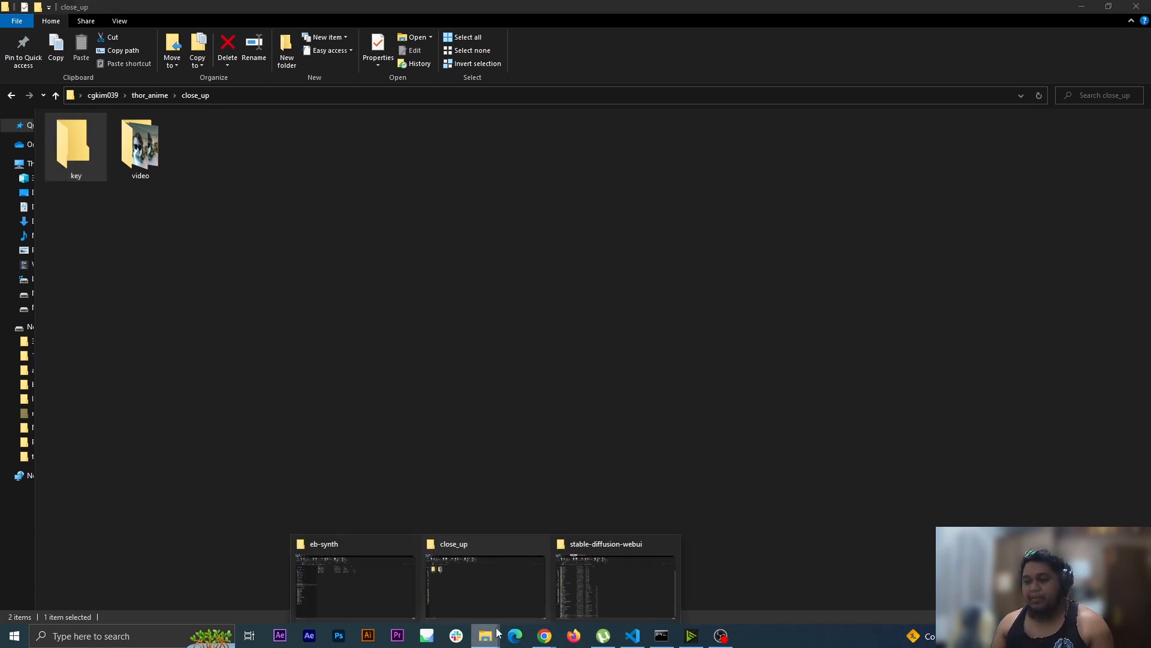
click(513, 475)
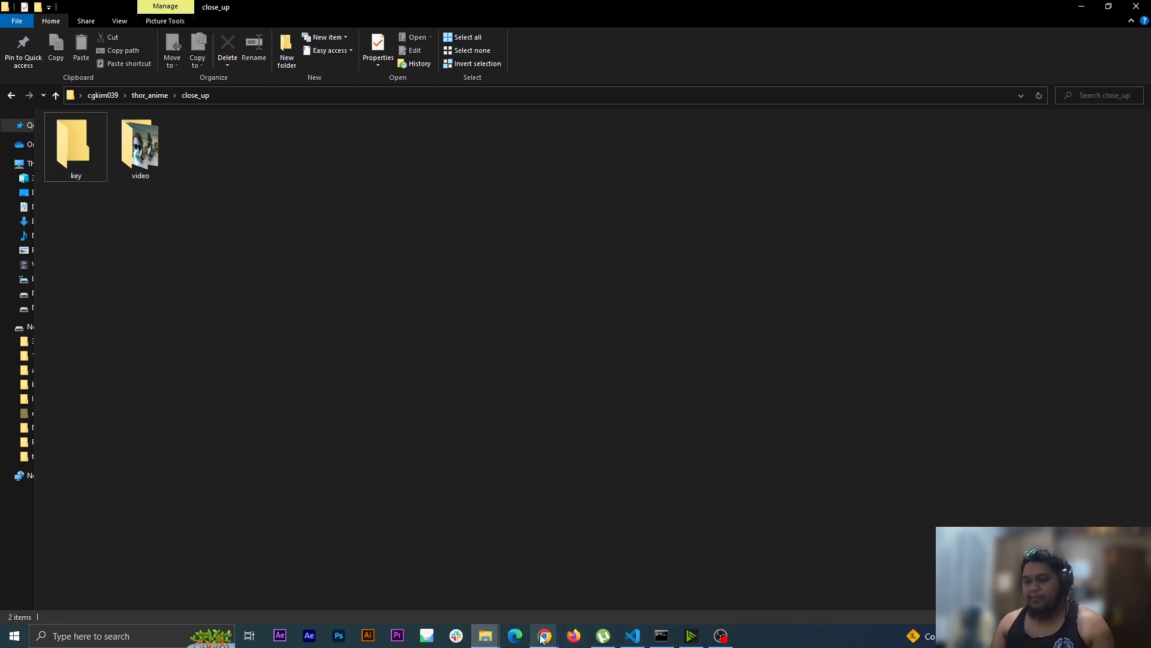
Open the EbSynth website in Chrome, check its download option, and return to the Stable Diffusion page.
mouse_move(541, 639)
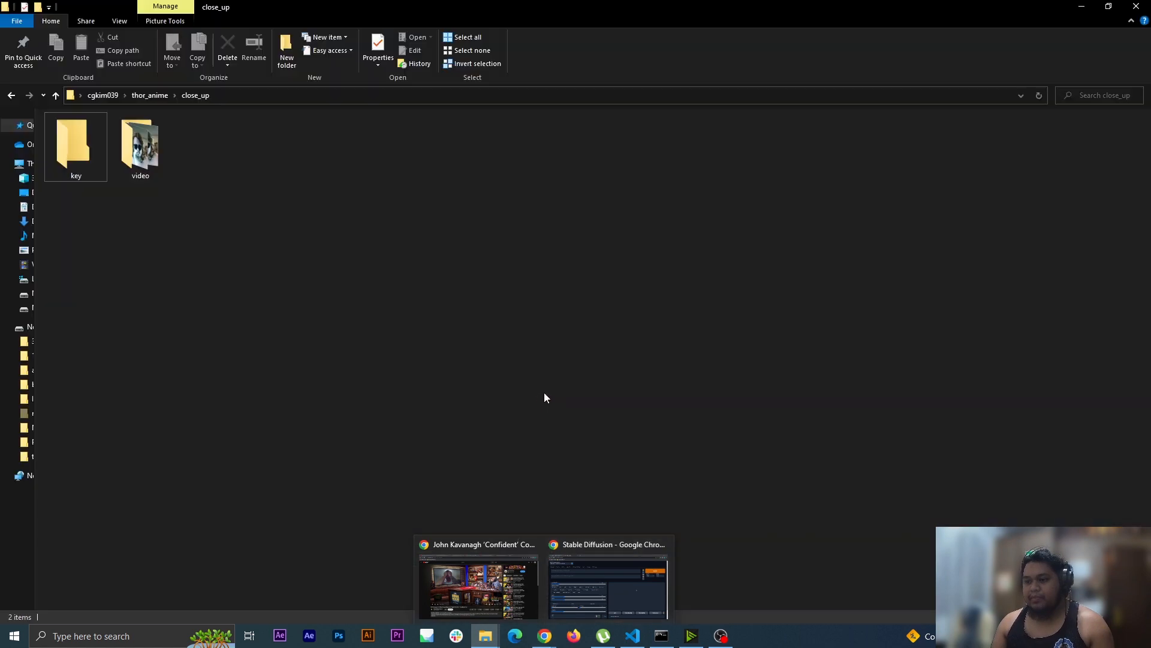
click(546, 636)
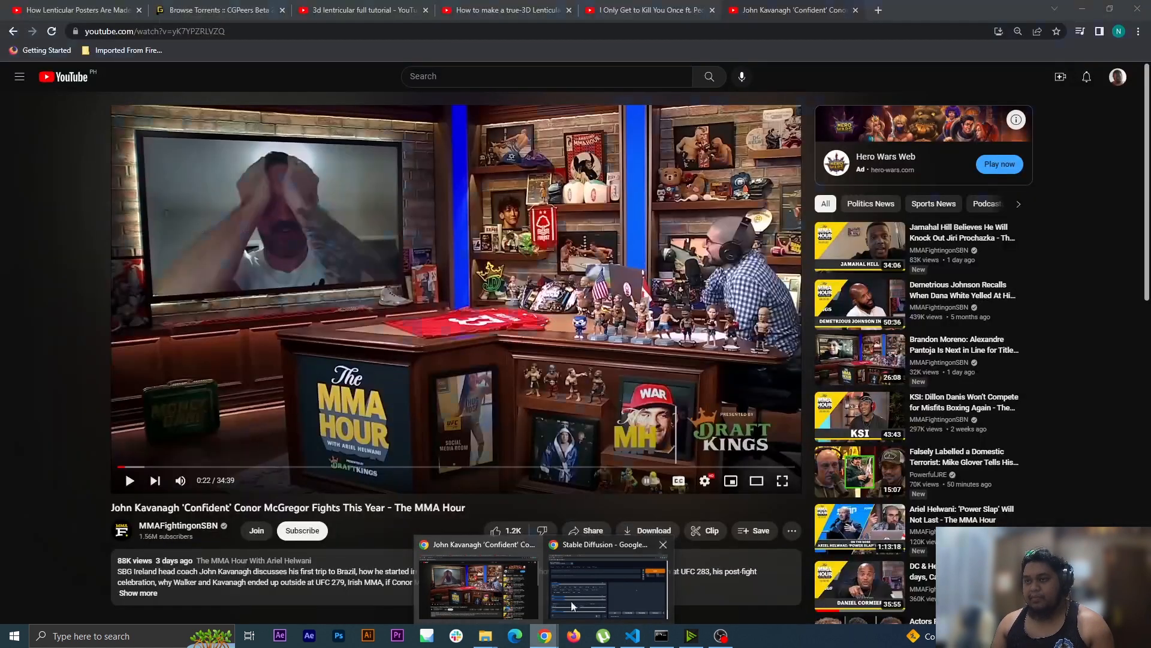
click(572, 605)
key(ctrl+shift+Tab)
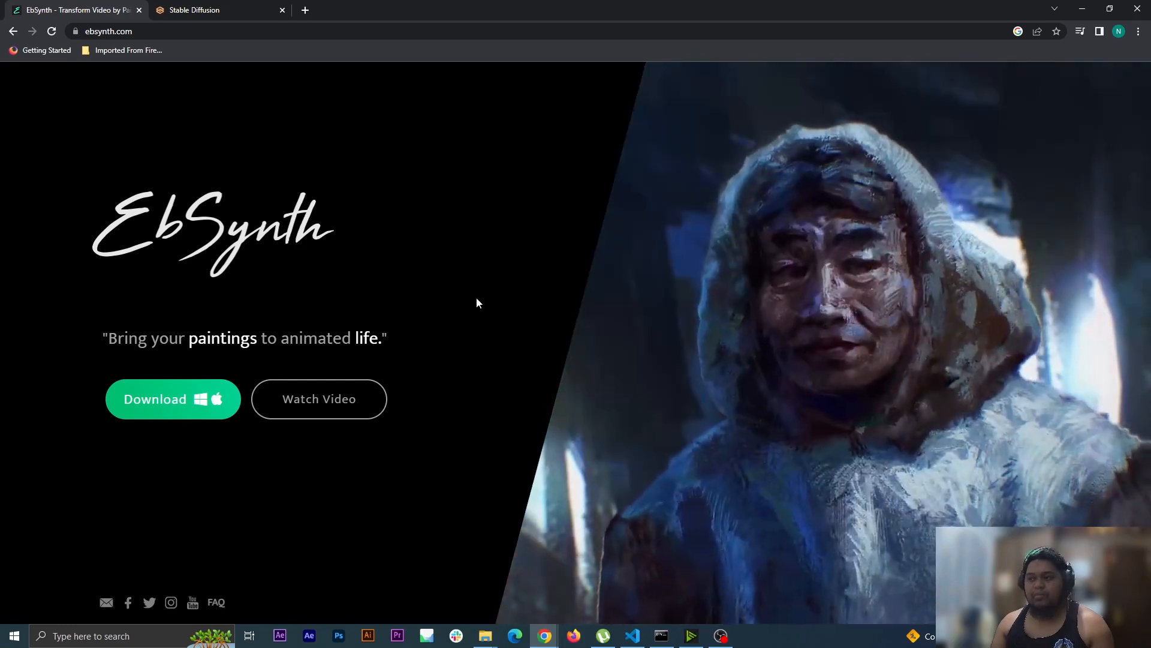
click(172, 403)
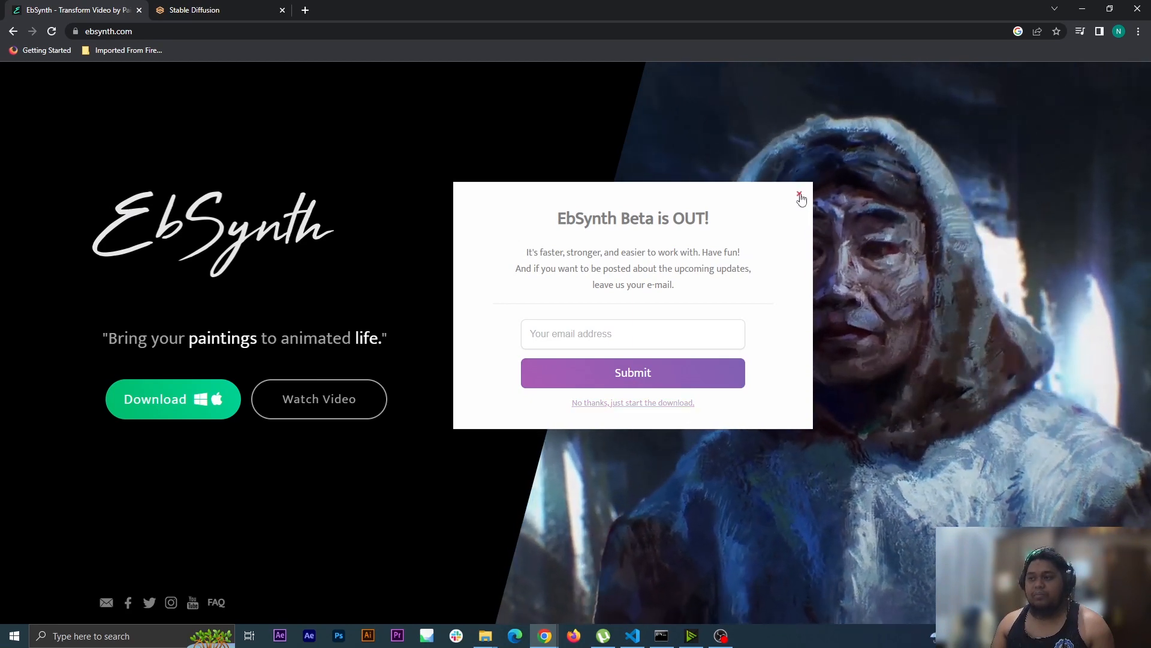
click(800, 195)
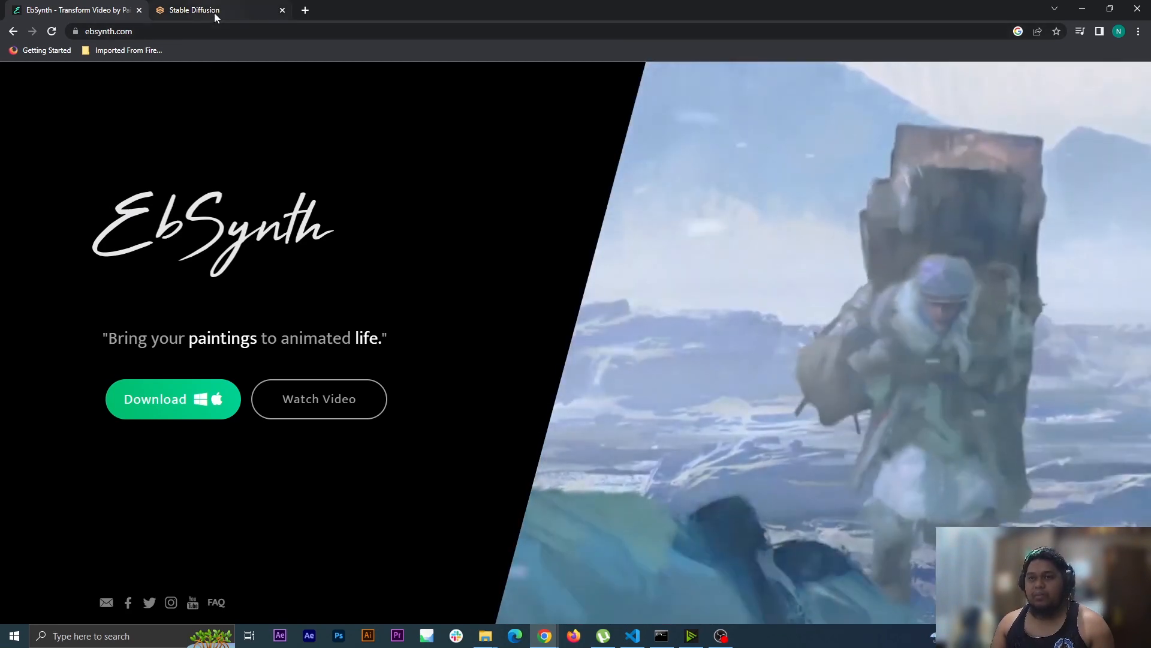
click(214, 13)
Switch to the eb-synth folder in File Explorer and examine the folder names used inside SampleProject.
mouse_move(485, 635)
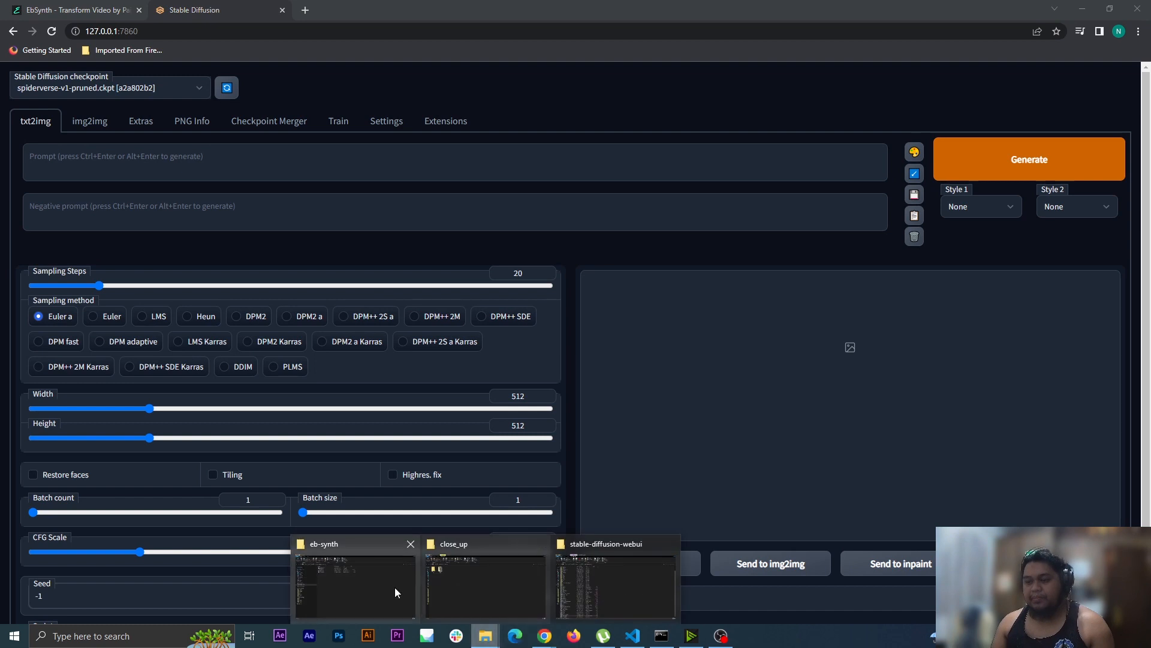
click(383, 585)
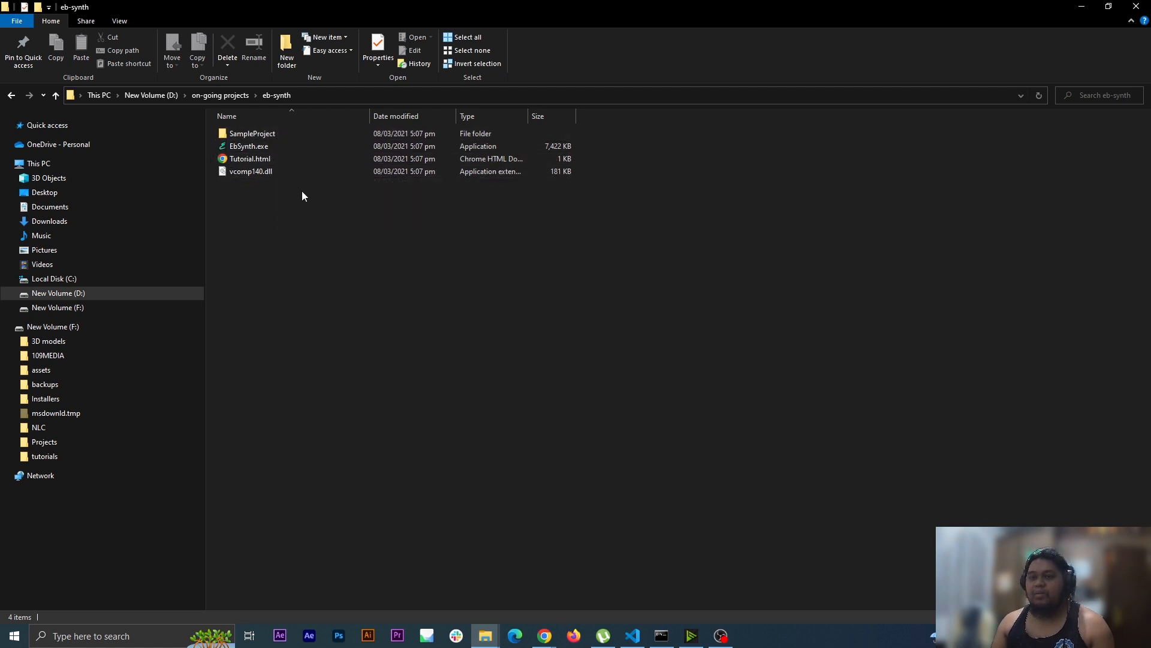
double_click(299, 138)
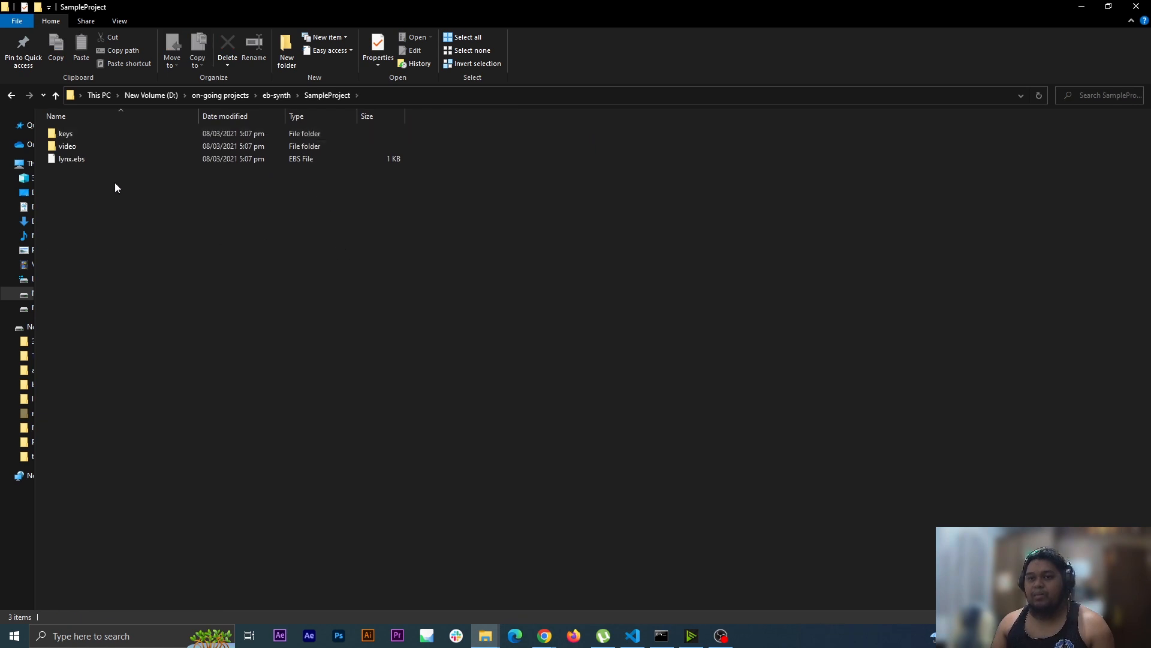
click(86, 149)
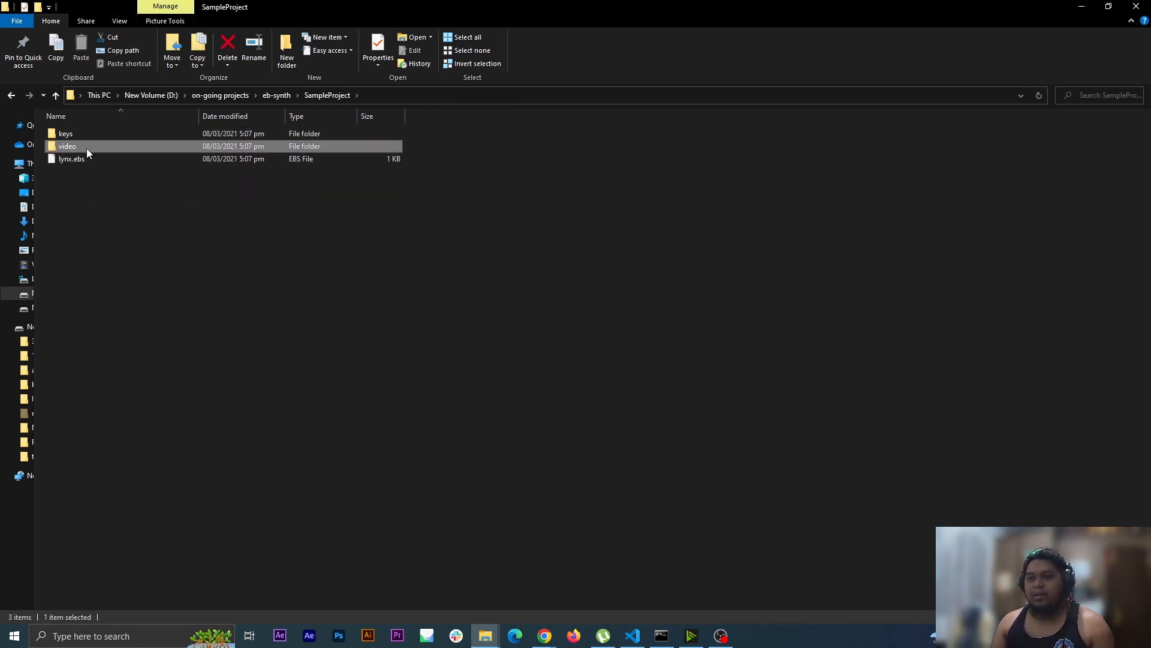
click(279, 95)
Rename the key folder inside close_up as "keys".
mouse_move(485, 634)
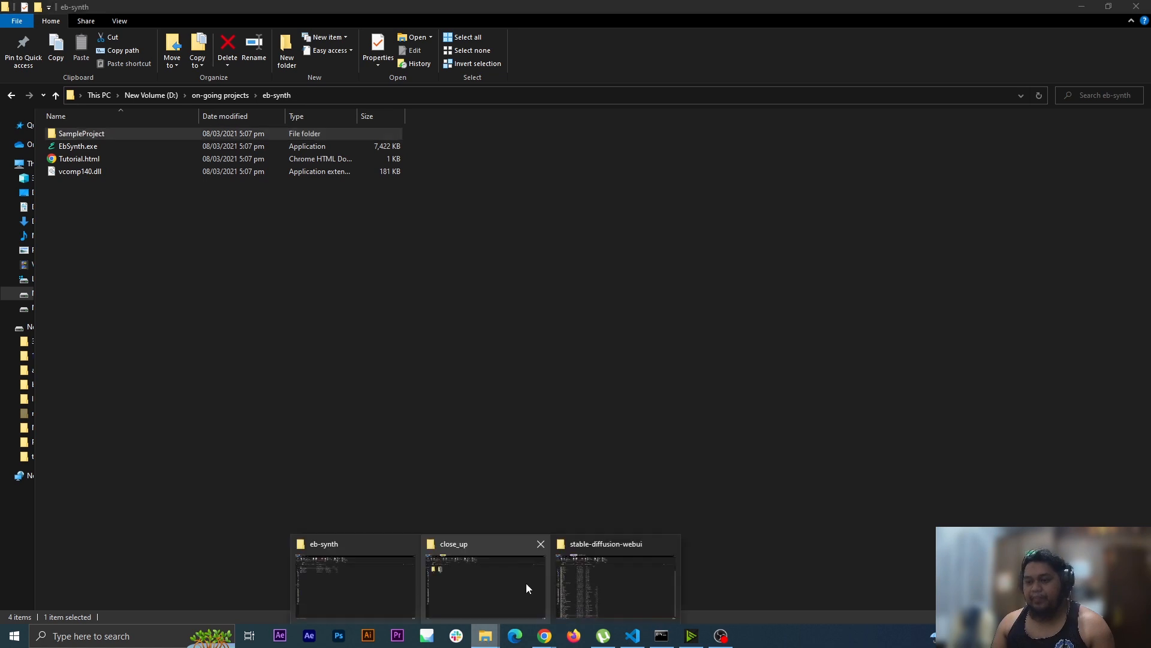
click(450, 575)
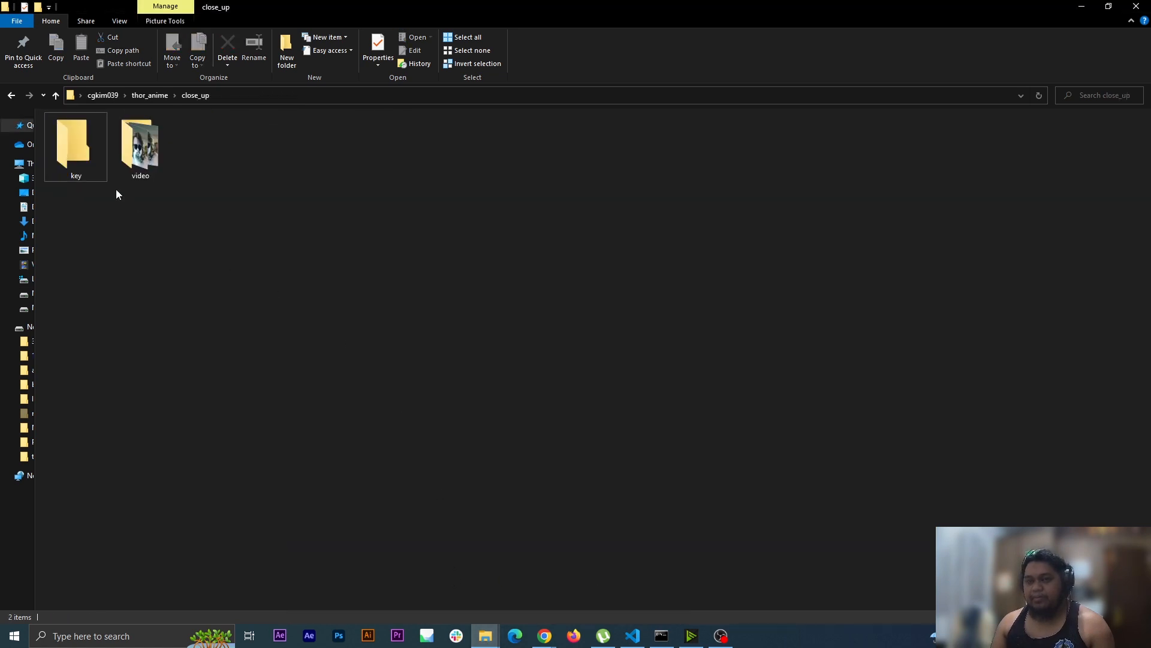
click(92, 161)
right_click(85, 150)
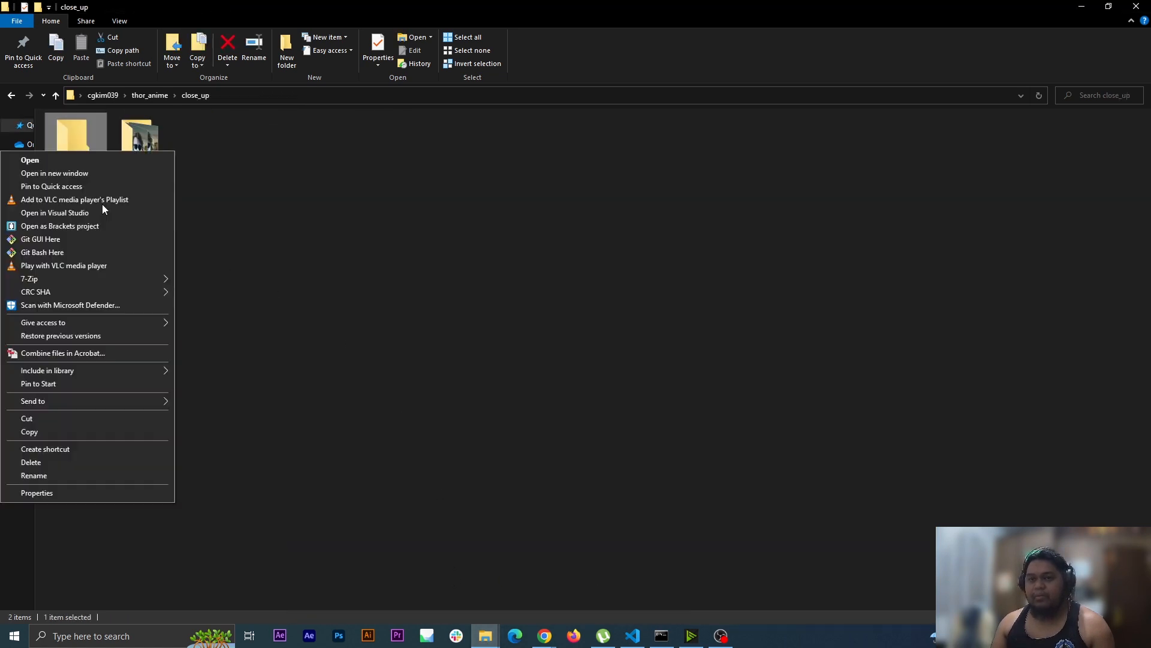
click(44, 478)
click(259, 259)
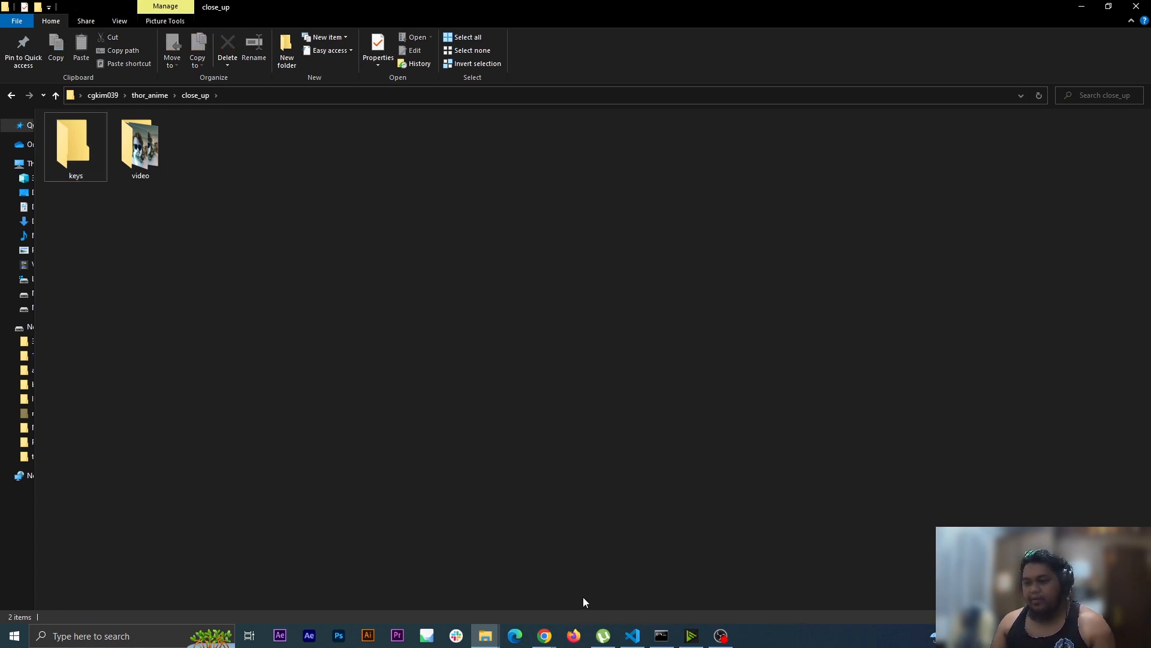
Switch to the Stable Diffusion page in Chrome and open its img2img mode.
mouse_move(548, 639)
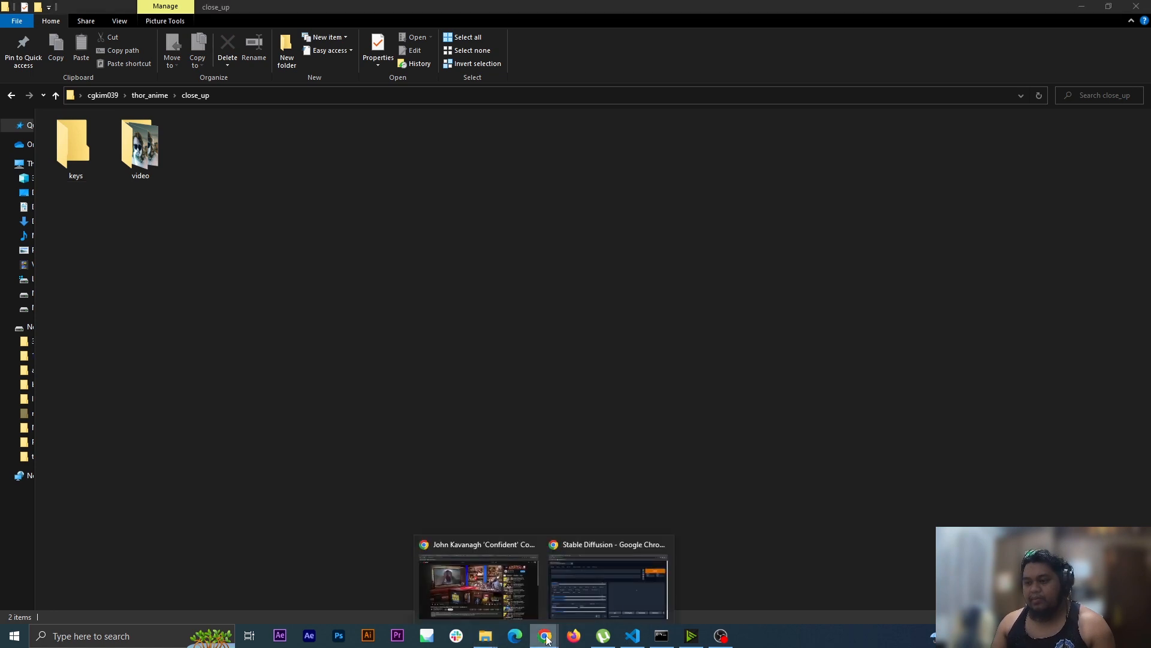
click(587, 587)
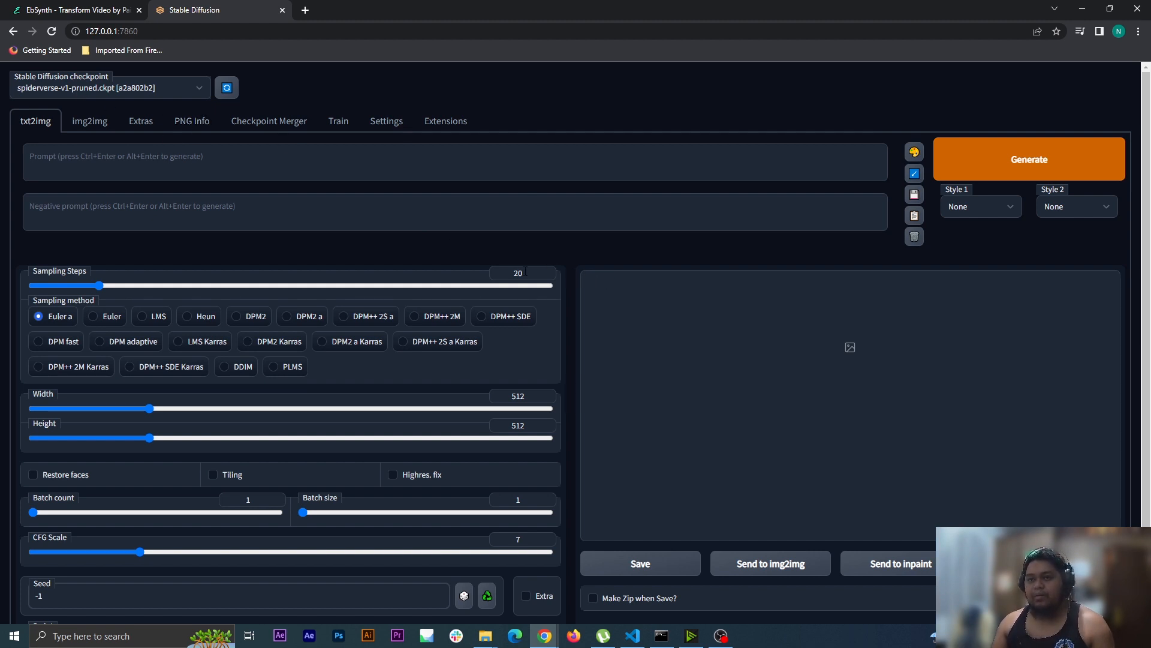
click(88, 122)
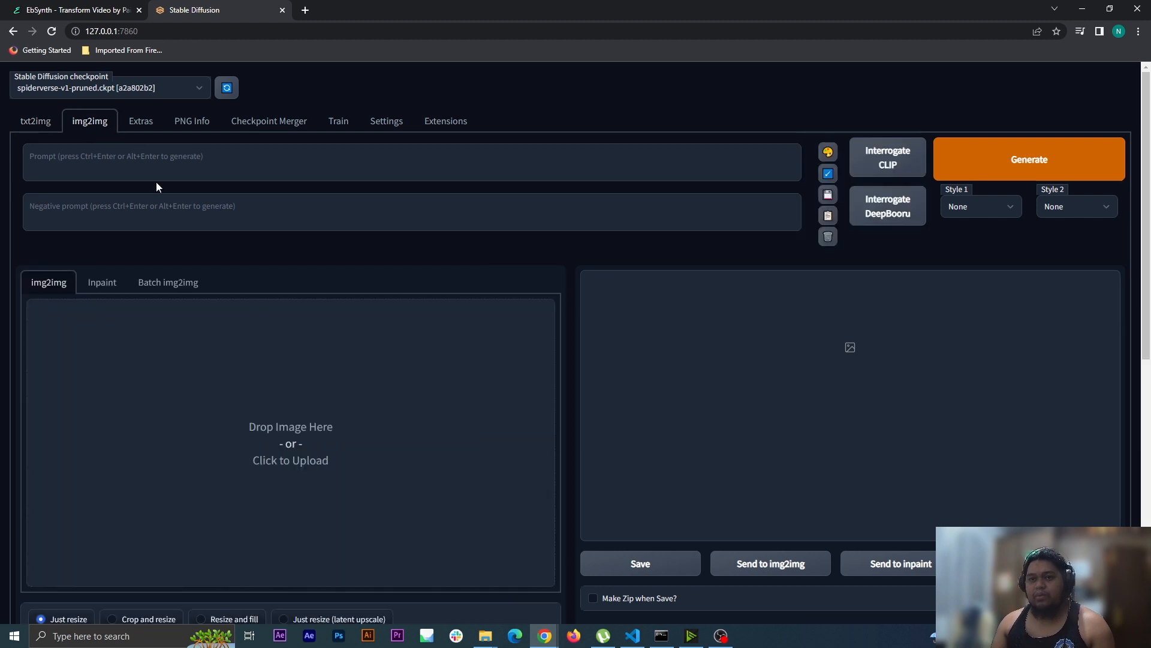
click(286, 441)
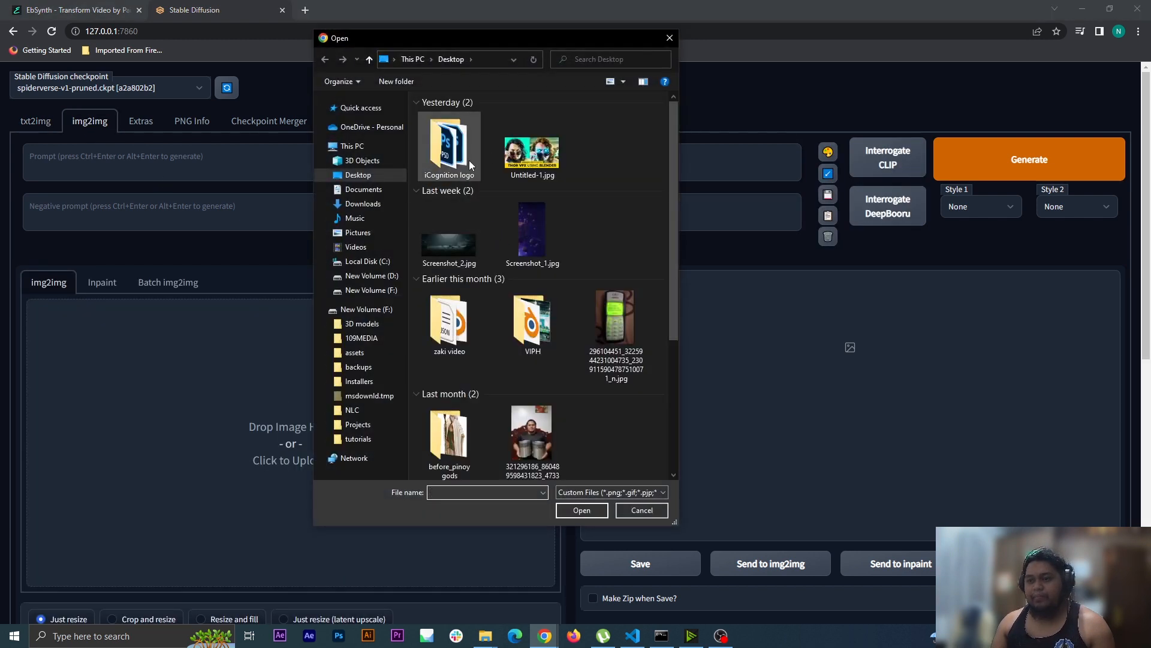
scroll(505, 288, down, 4)
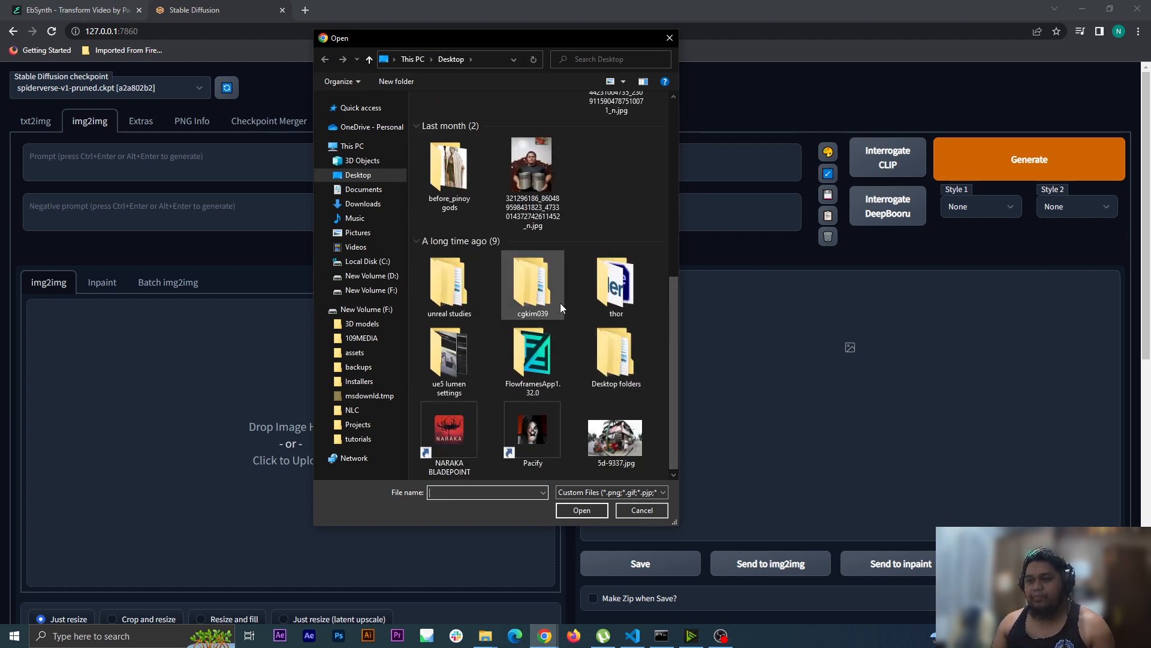
double_click(549, 287)
double_click(447, 120)
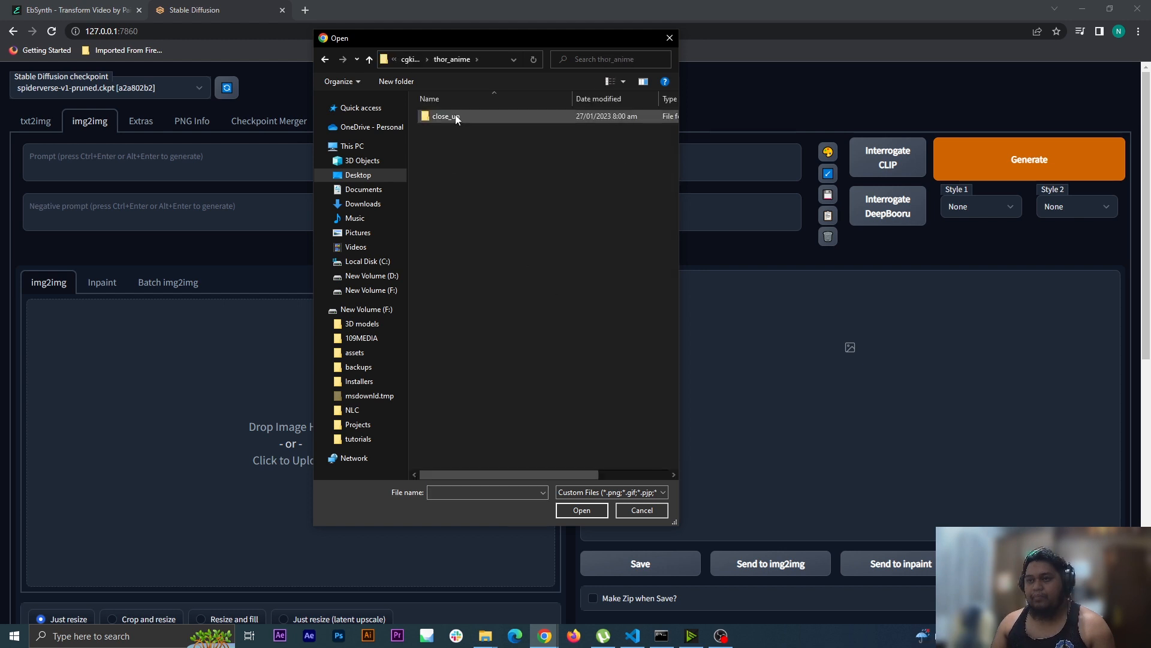
click(670, 37)
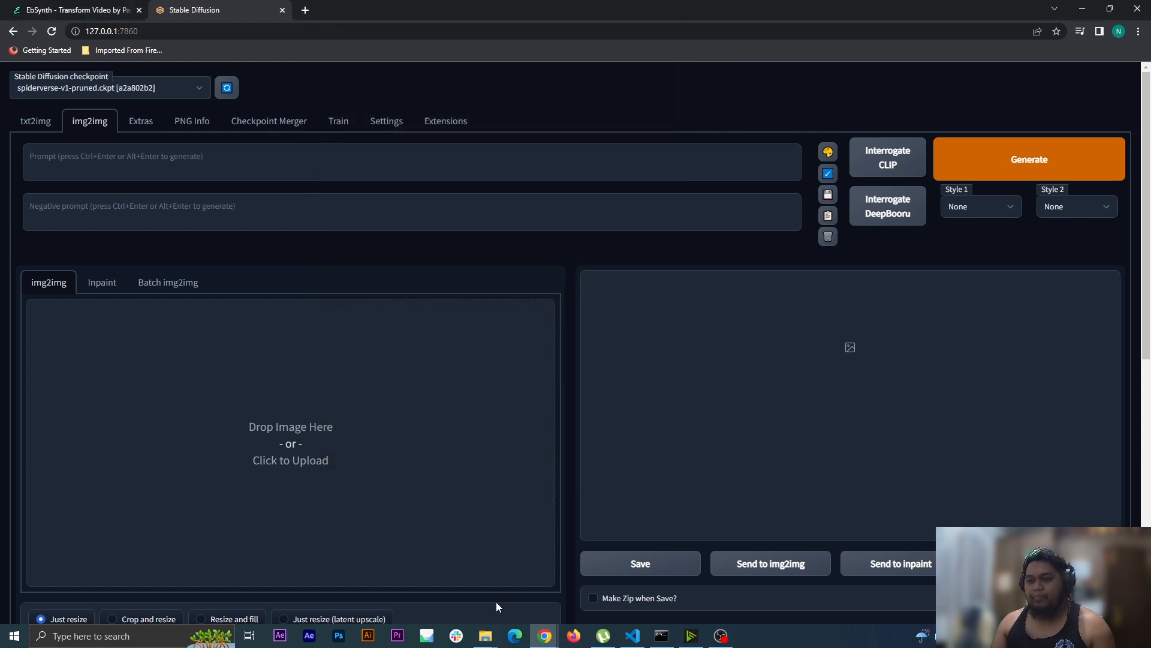
Open the video folder inside close_up in File Explorer and display its frames as extra large icons.
click(485, 635)
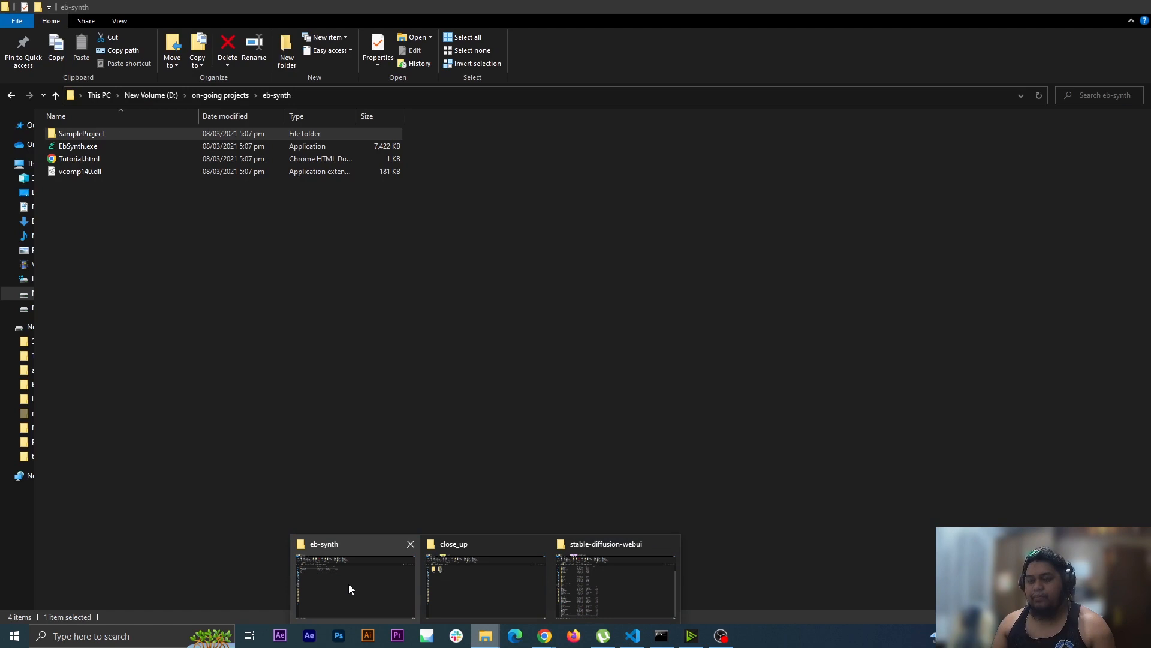
click(348, 585)
mouse_move(493, 633)
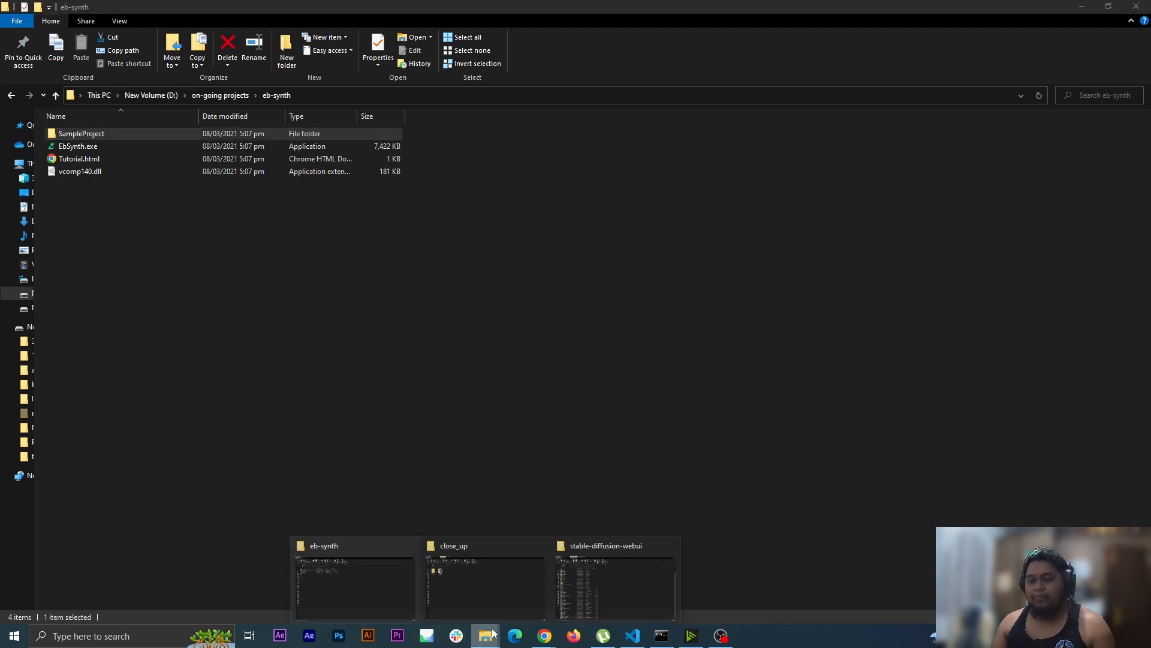
click(505, 582)
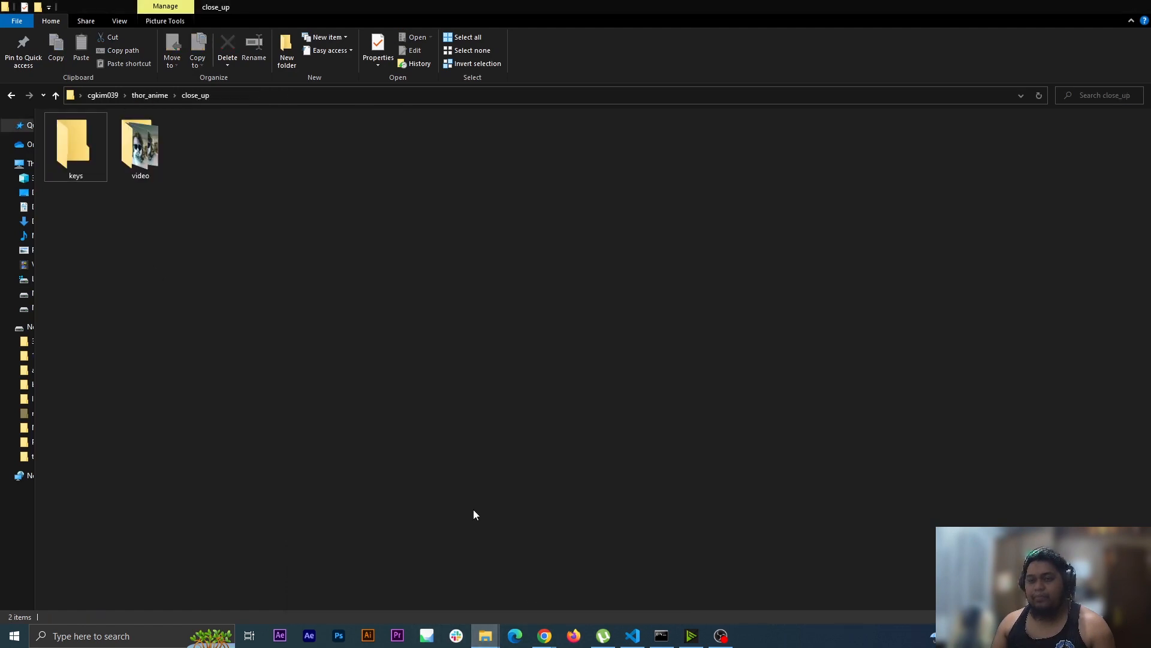
double_click(143, 171)
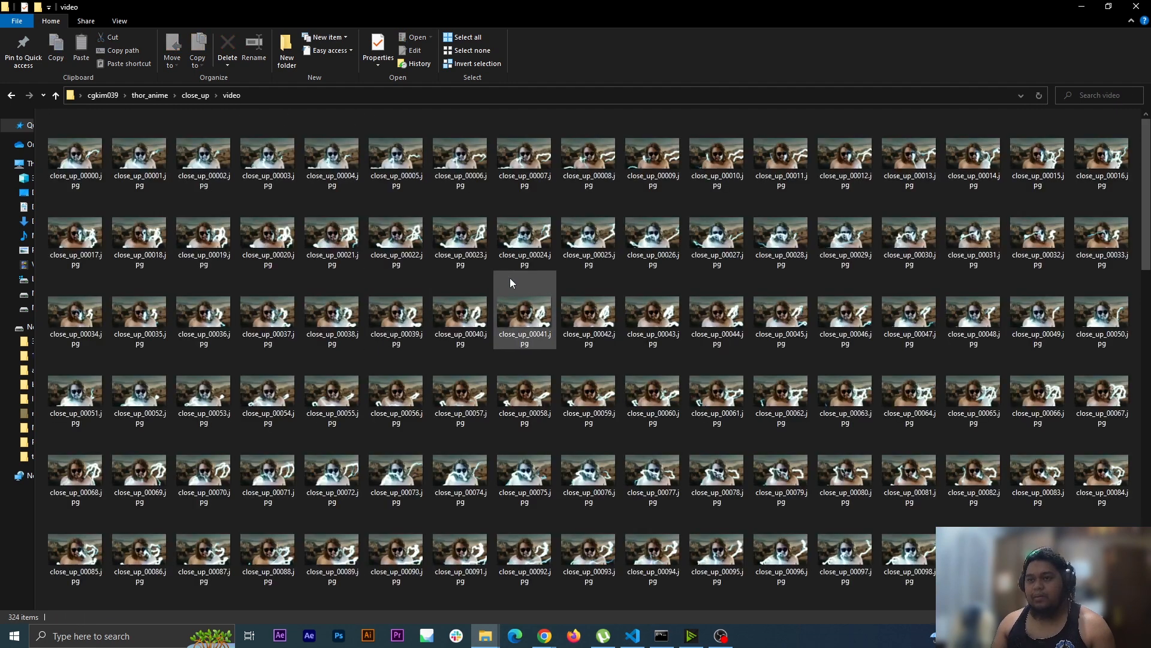
right_click(424, 207)
mouse_move(424, 212)
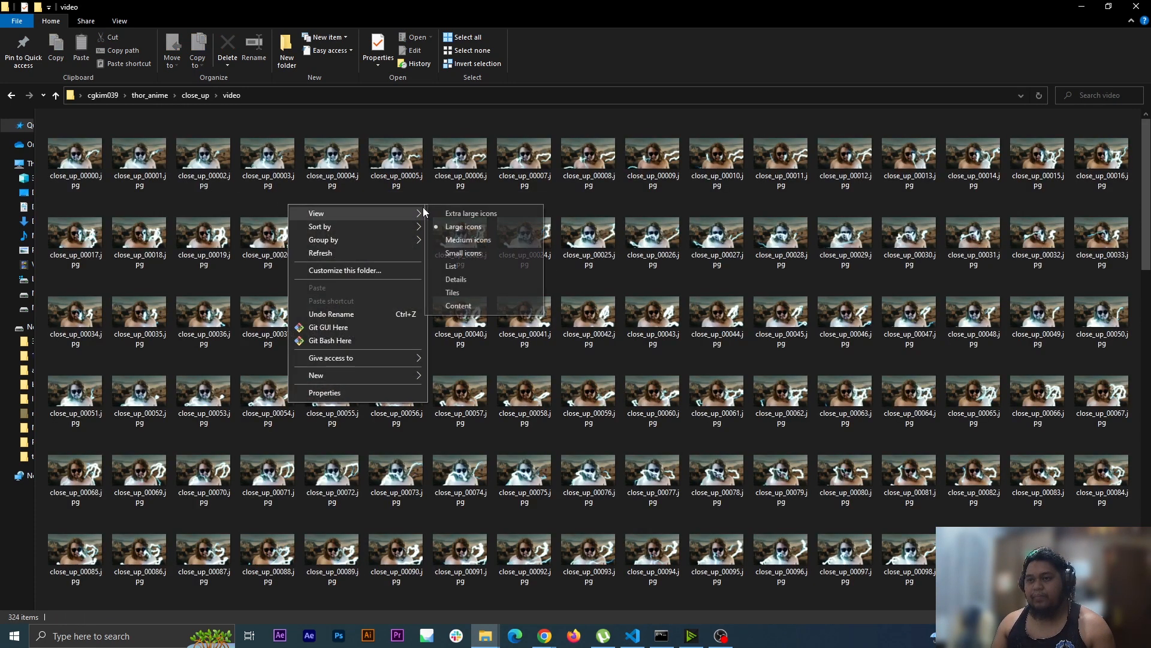
click(464, 214)
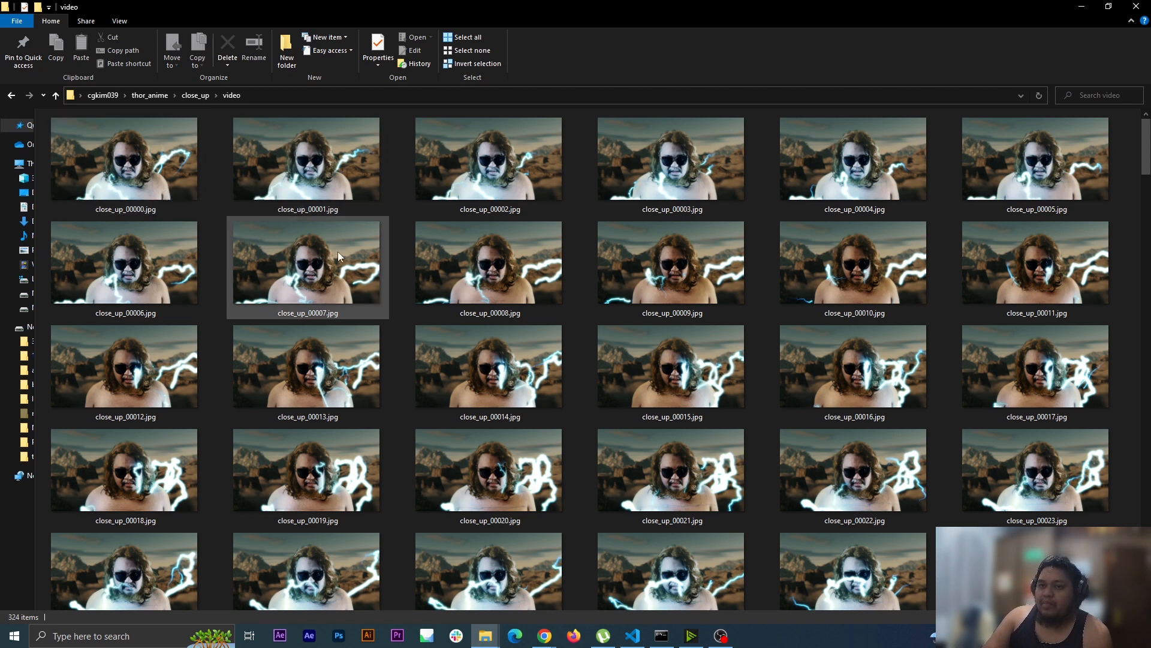
Examine the video frames from close_up_00000.jpg through the end of the sequence for changes in pose and glasses position.
click(175, 191)
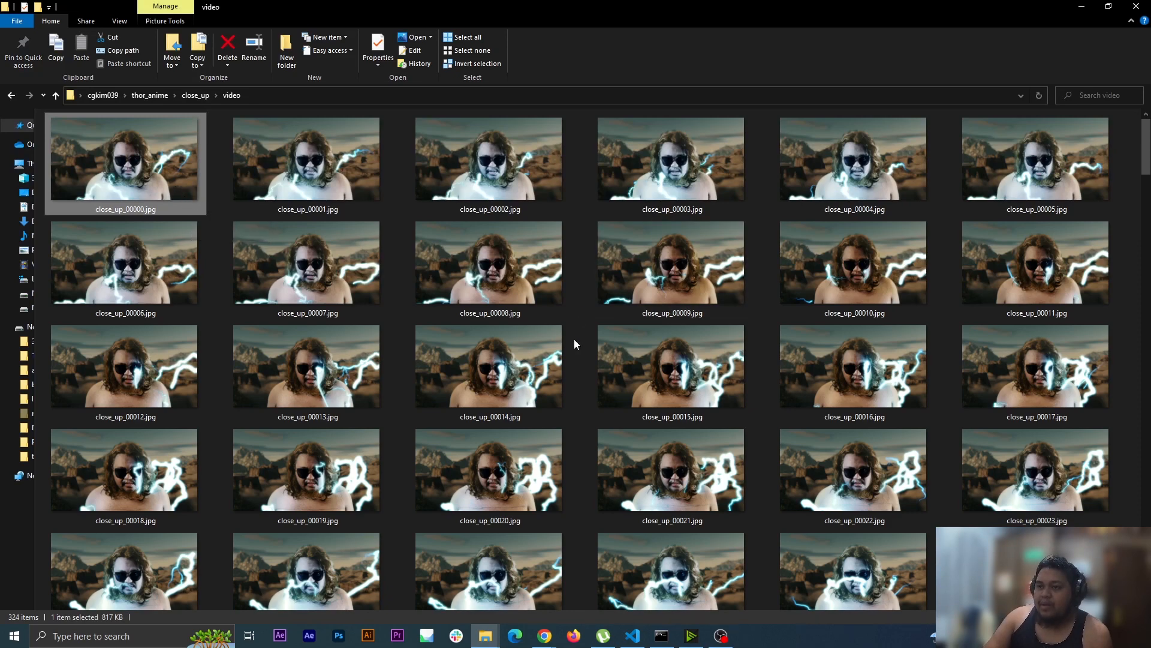
scroll(574, 340, down, 10)
scroll(575, 343, down, 5)
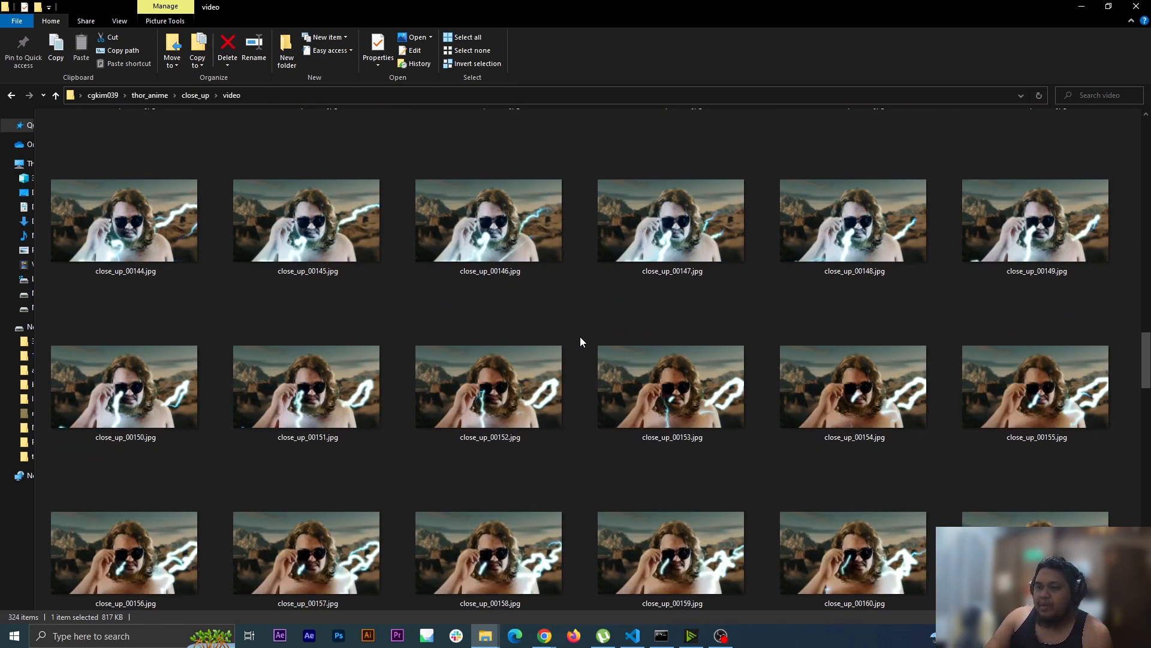
scroll(581, 337, down, 3)
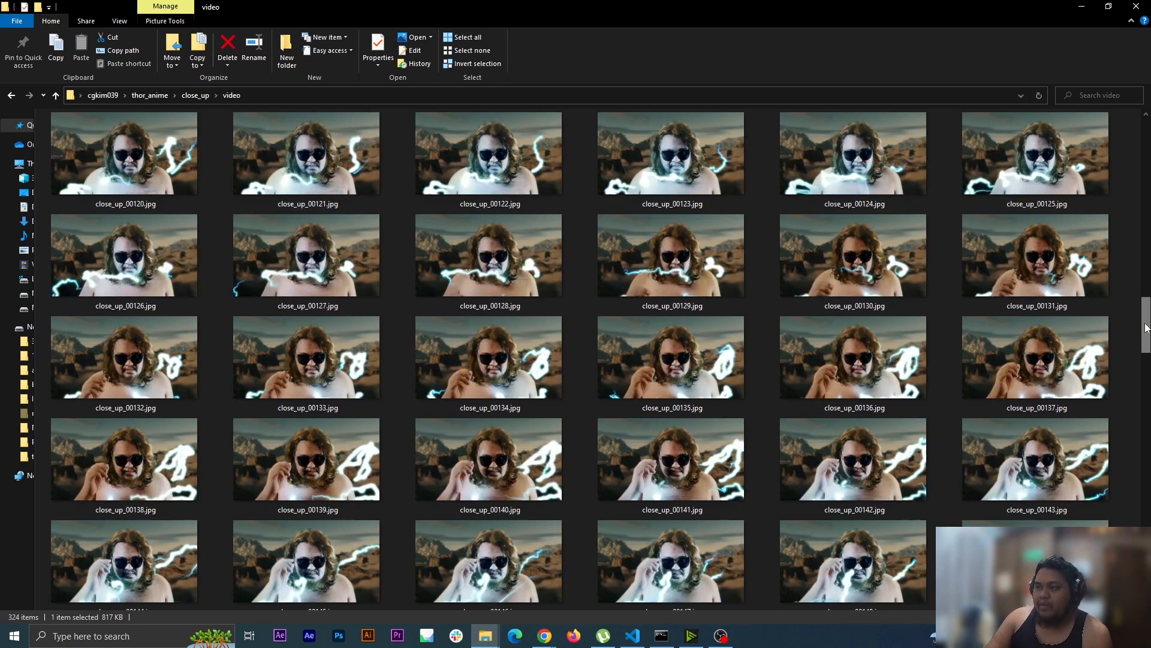
key(Home)
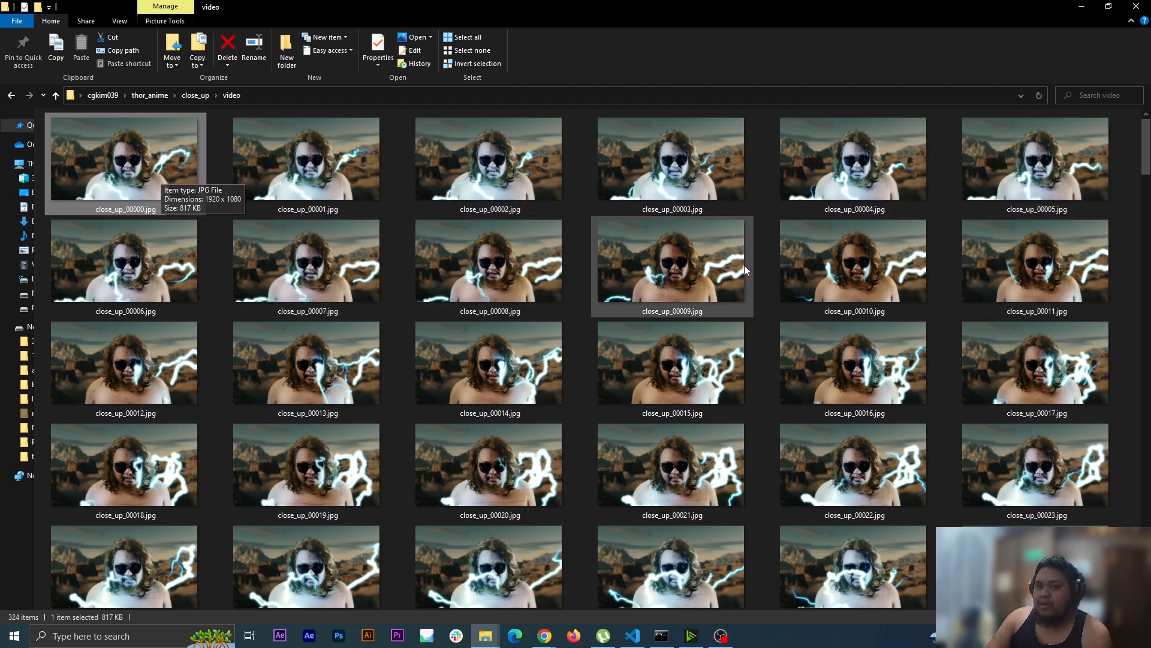
scroll(1148, 143, down, 20)
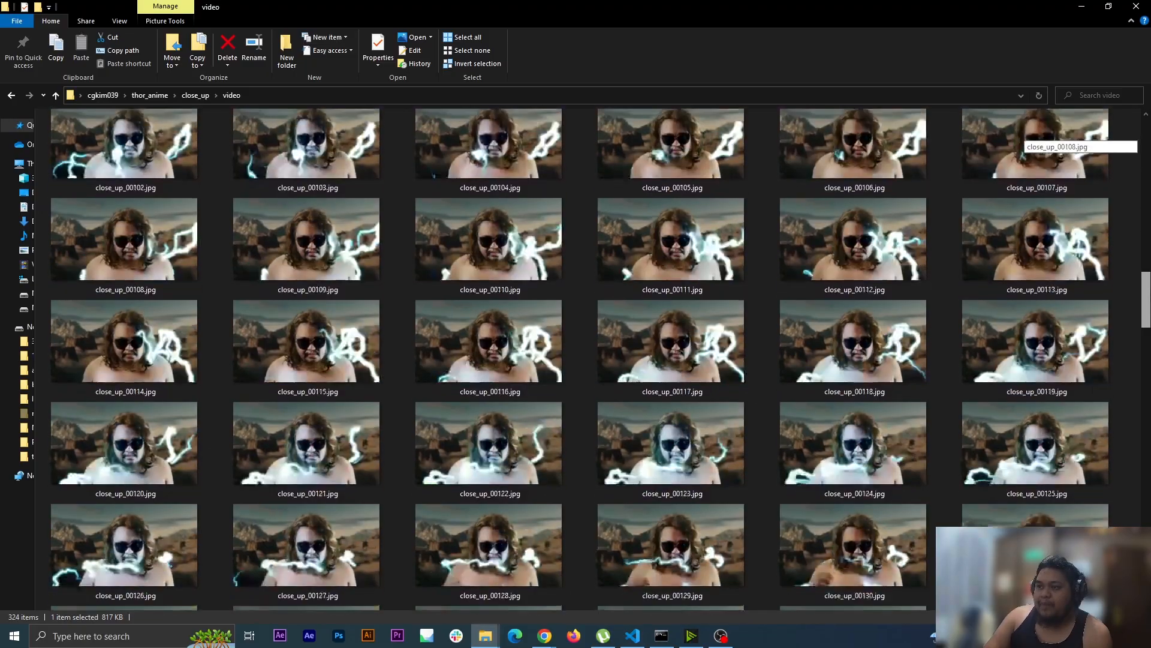
scroll(1022, 138, down, 8)
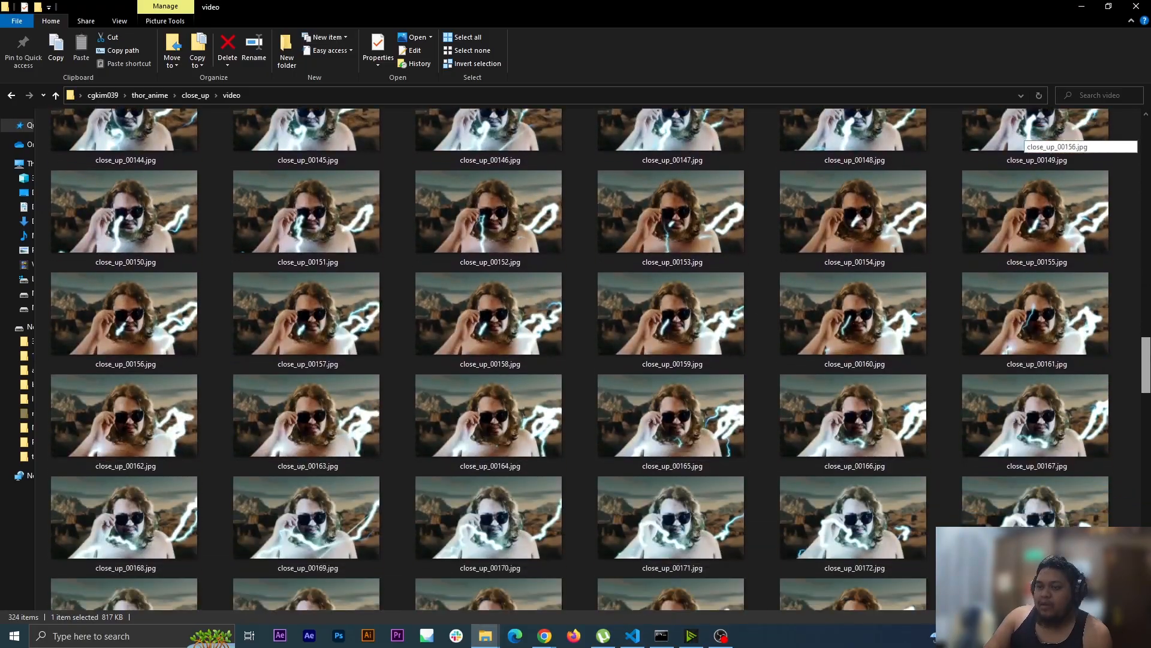
scroll(1022, 137, down, 5)
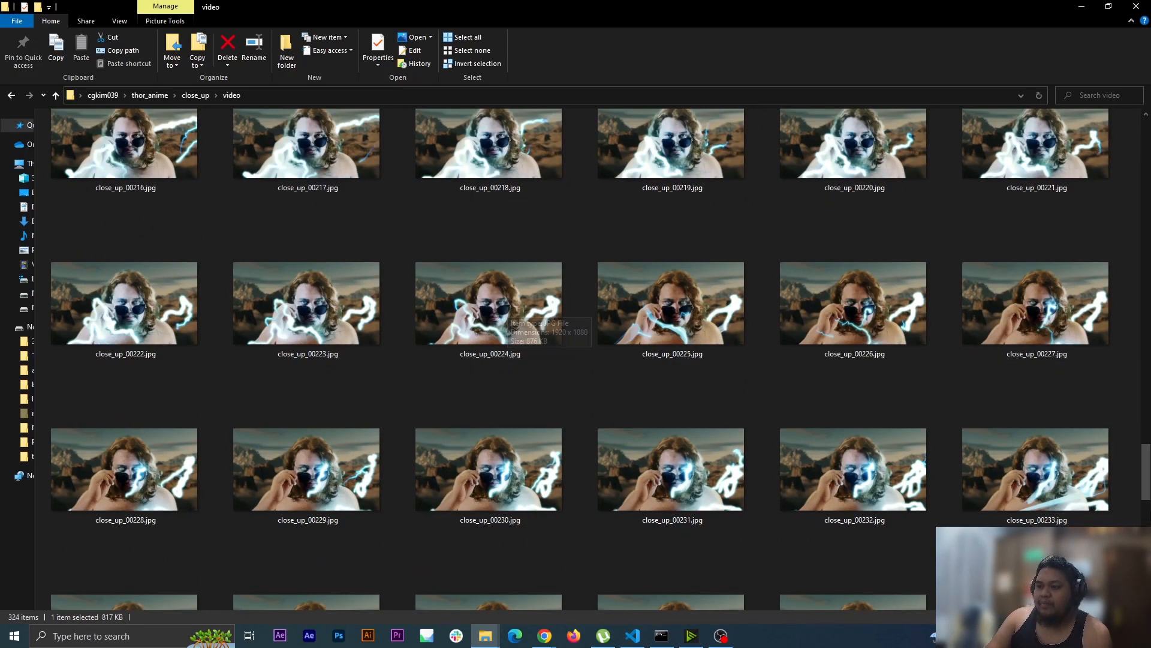
scroll(1023, 483, up, 20)
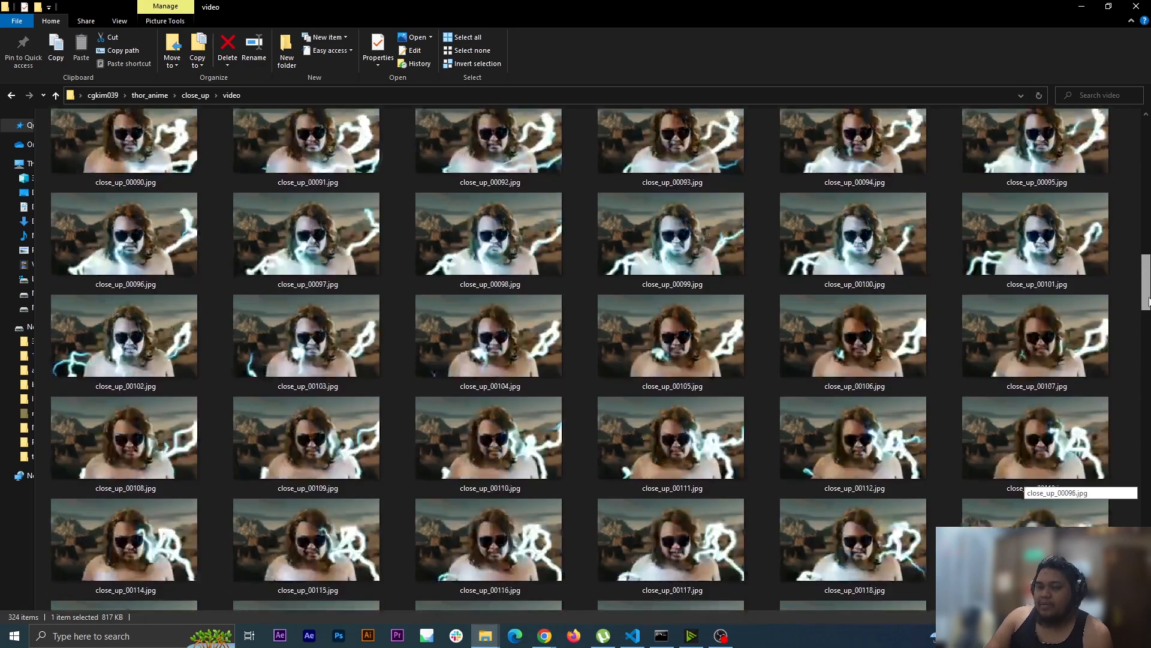
scroll(1023, 482, down, 19)
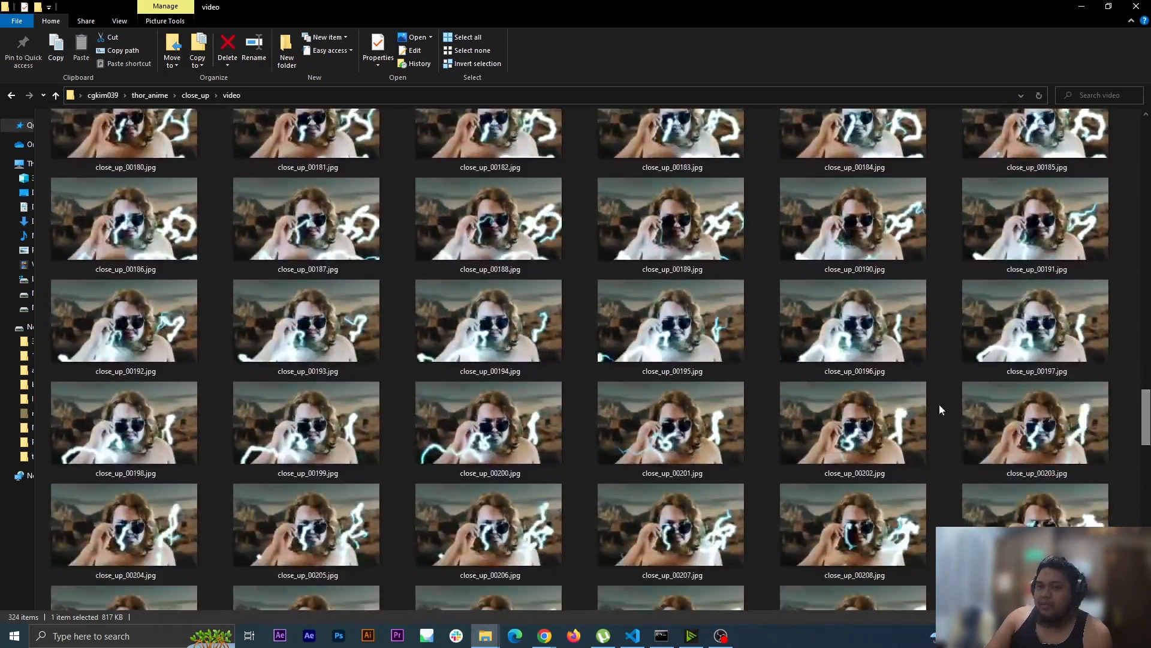
scroll(1022, 482, down, 19)
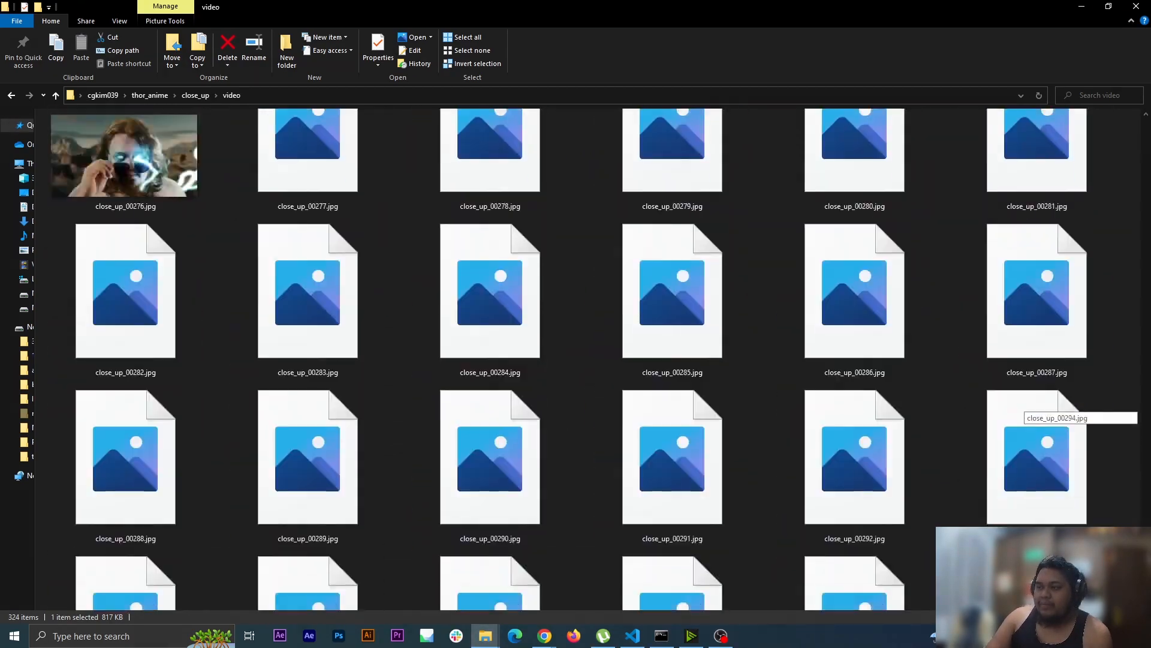
scroll(1022, 407, down, 1)
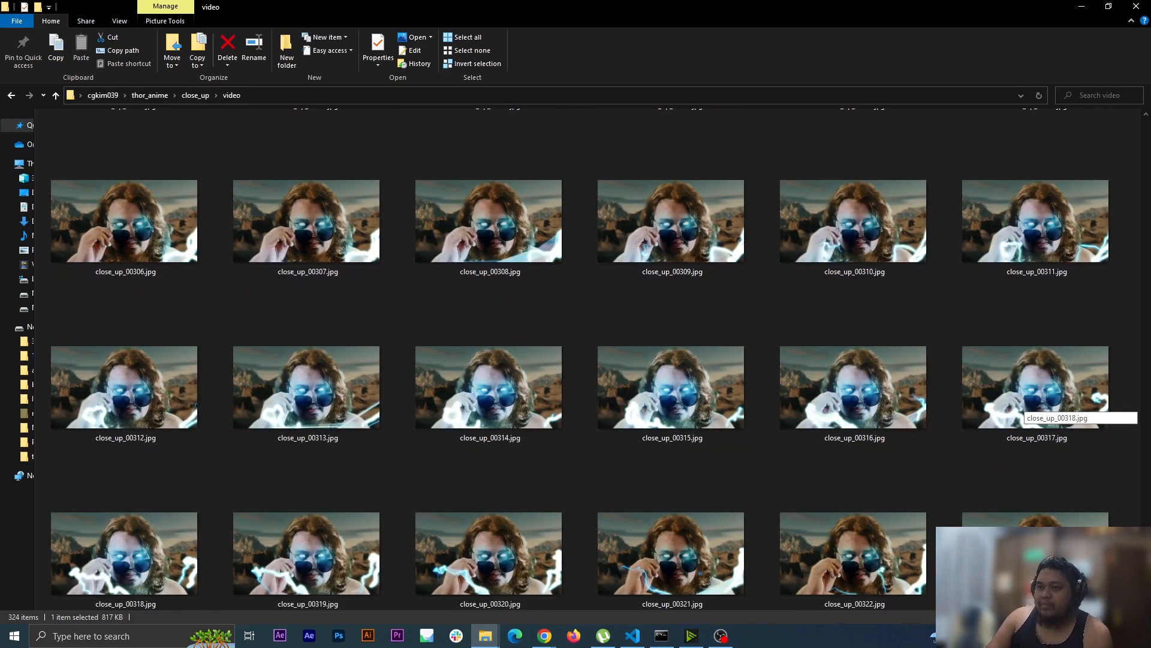
scroll(1022, 407, up, 20)
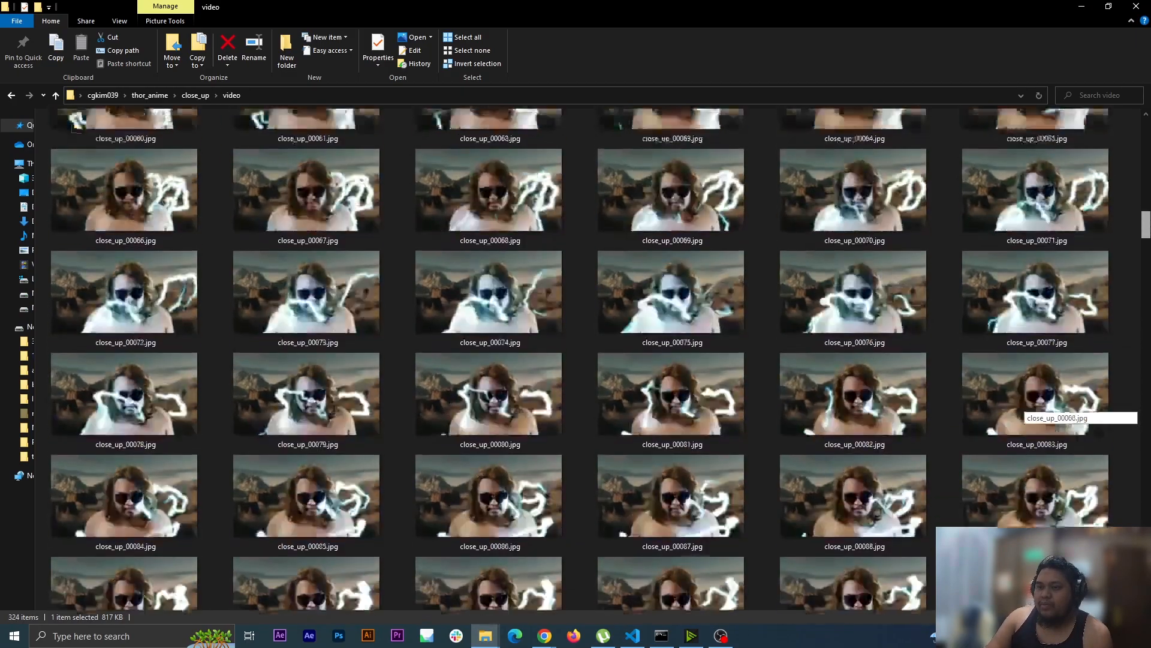
scroll(1023, 408, up, 3)
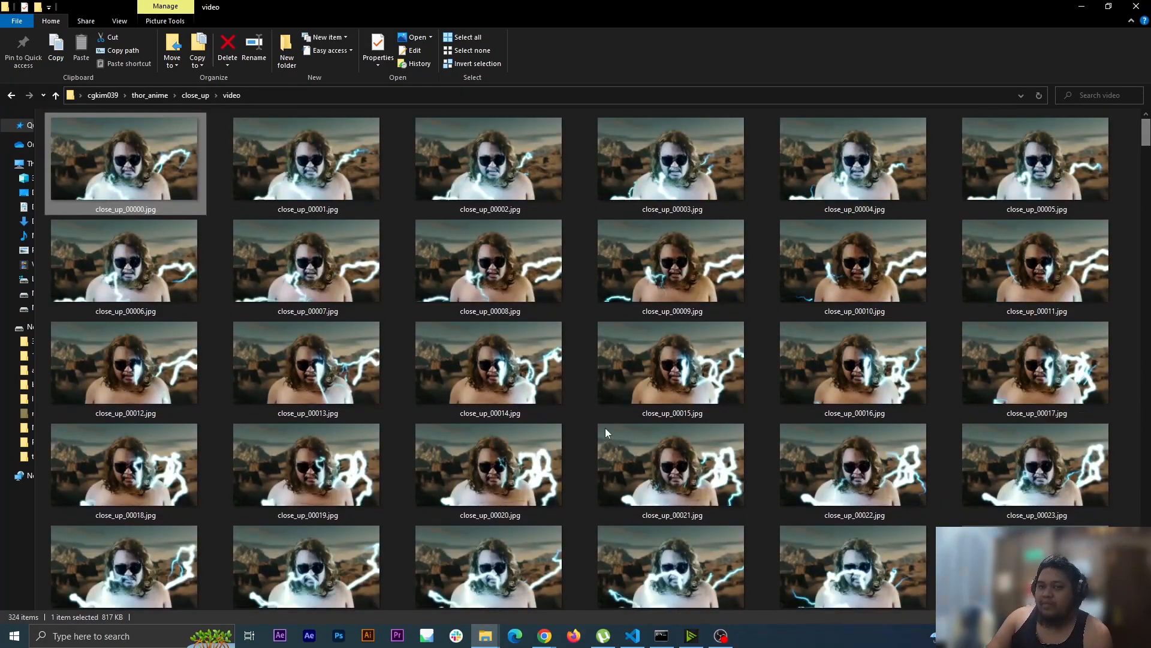
Select the frames close_up_00003.jpg and close_up_00136.jpg together as key frames.
click(343, 193)
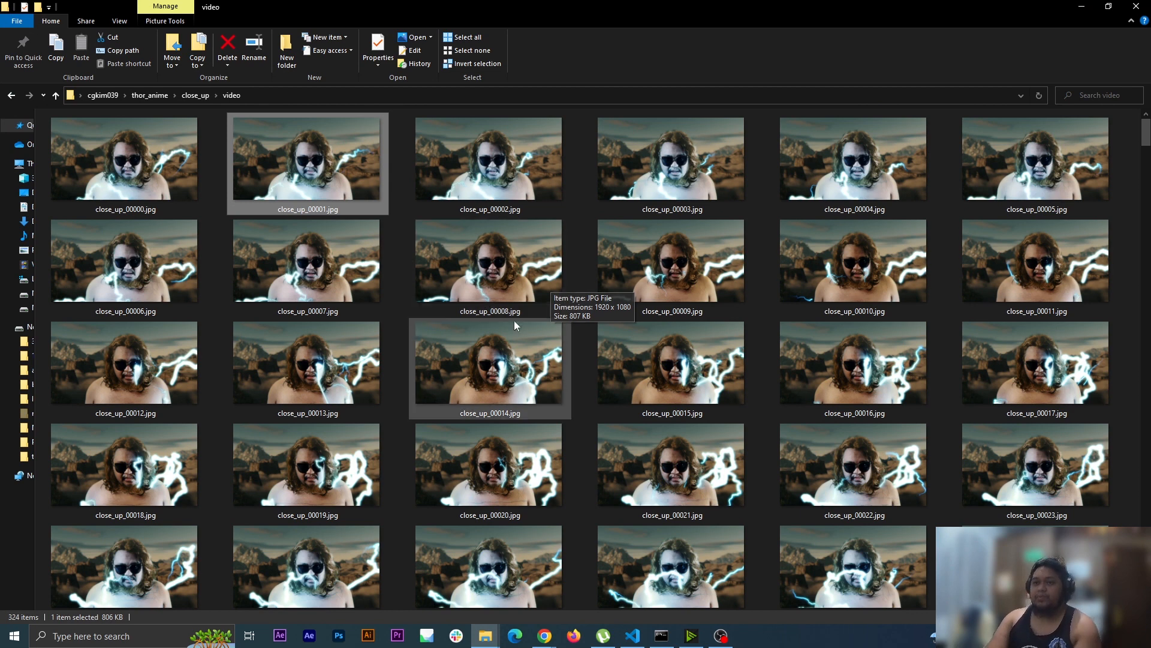
click(701, 183)
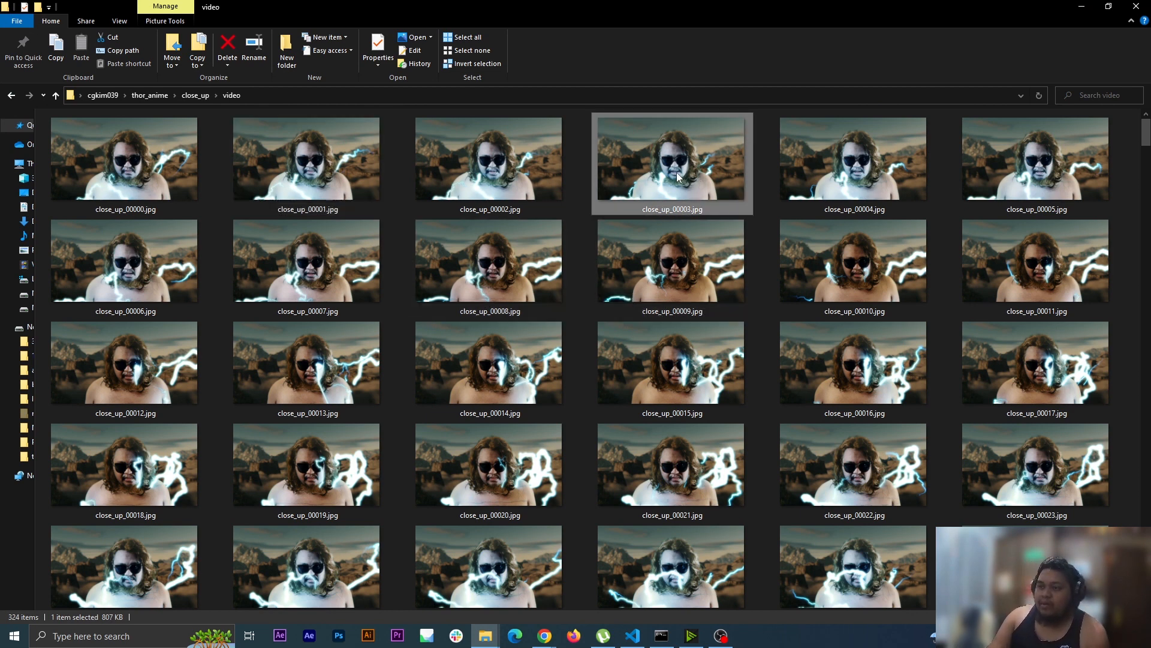
drag(1147, 138, 1148, 333)
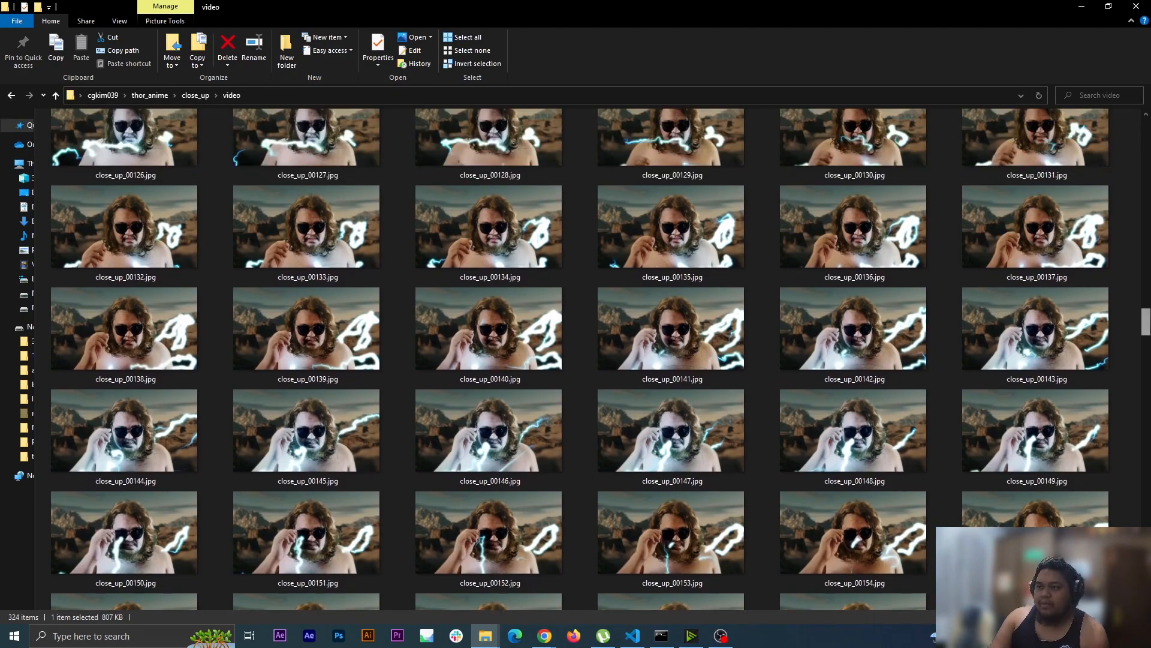
ctrl+click(876, 250)
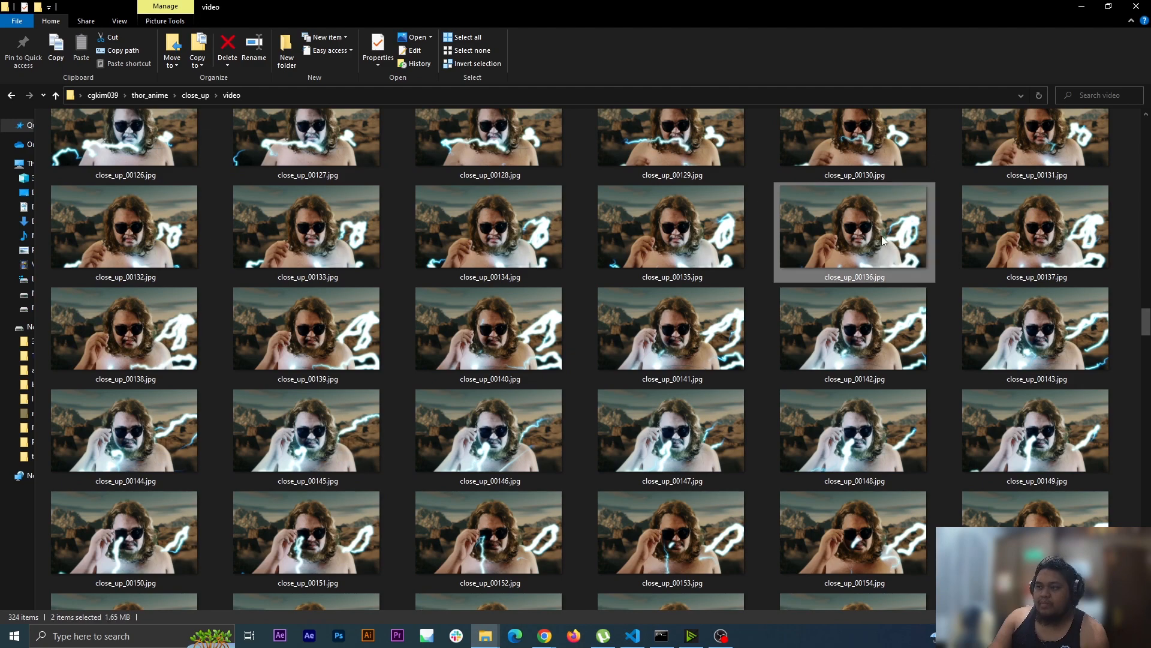
Add close_up_00243.jpg and close_up_00314.jpg to the selected key frames and copy the whole selection.
drag(1148, 330, 1143, 456)
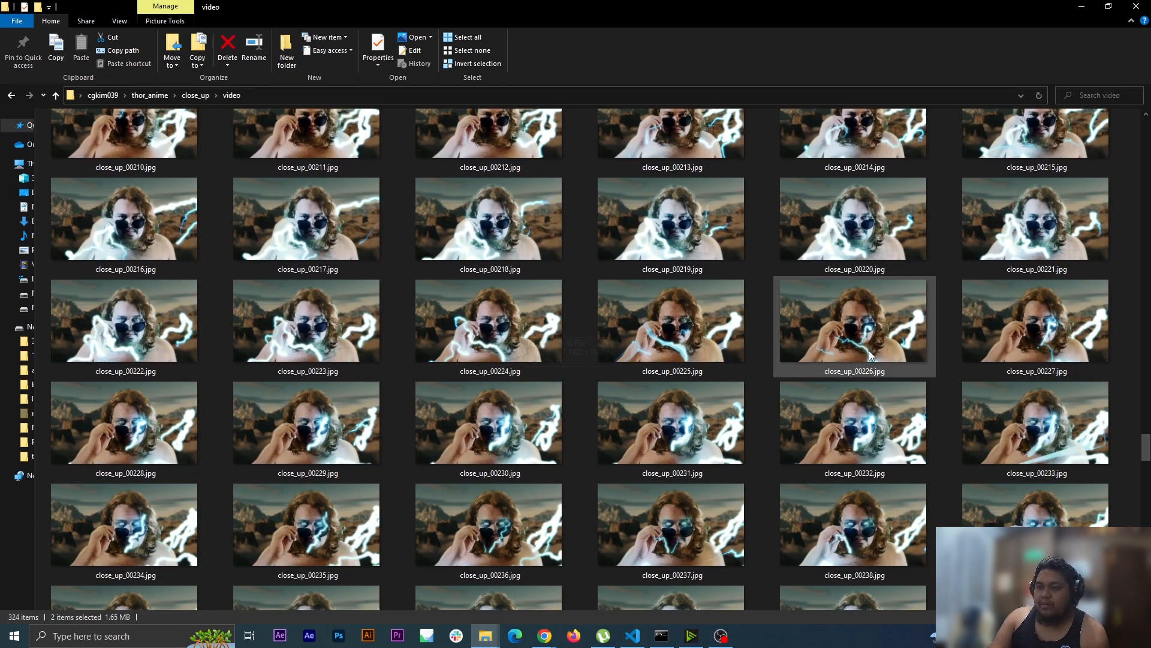
ctrl+click(883, 348)
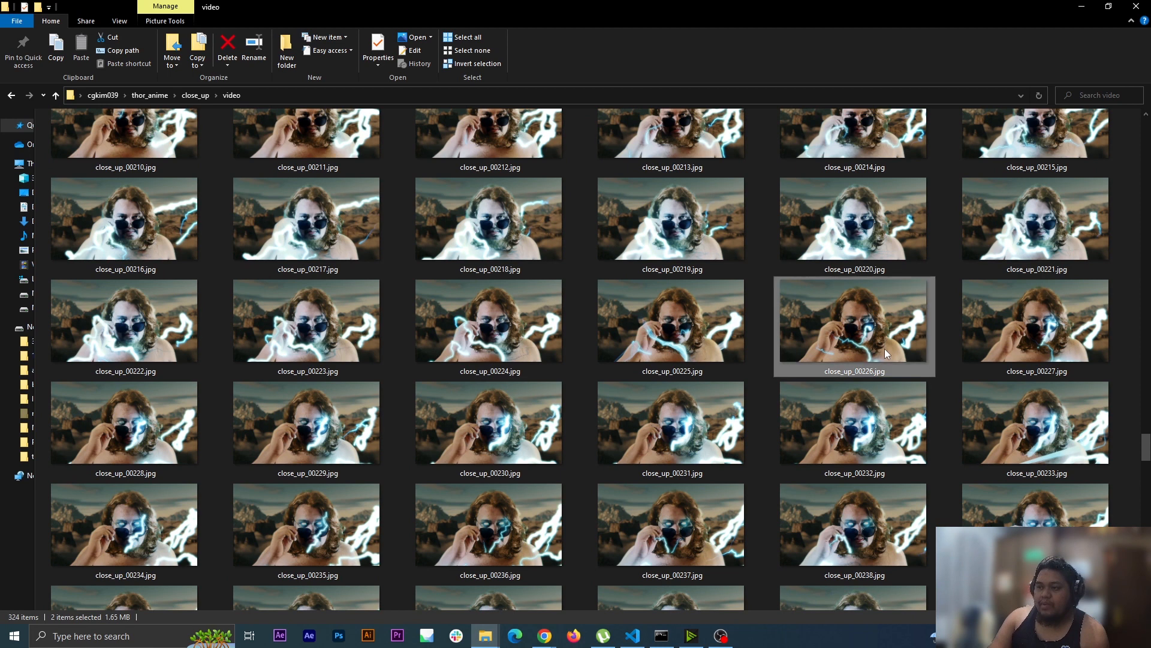
ctrl+click(916, 364)
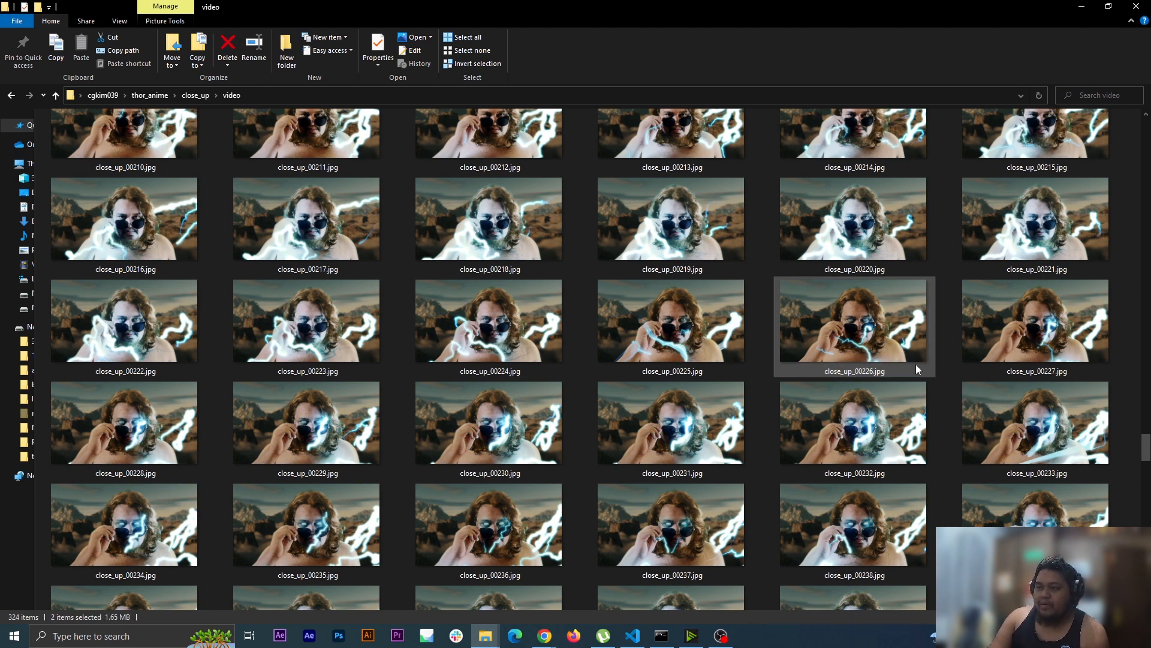
drag(1146, 447, 1148, 459)
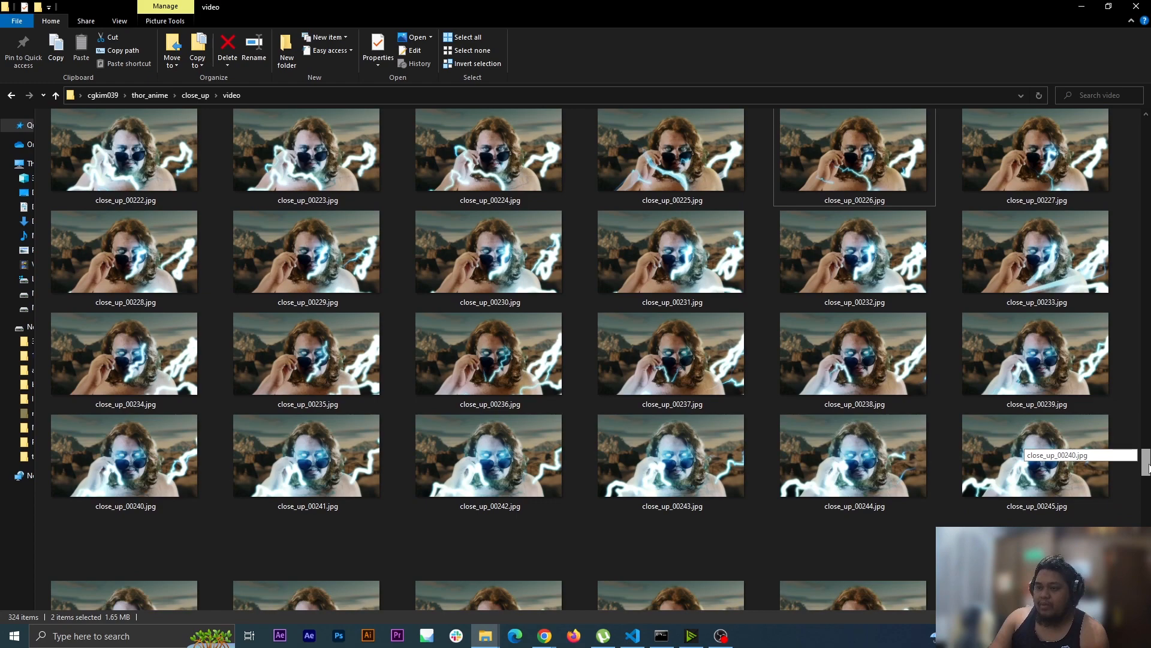
scroll(1147, 469, down, 1)
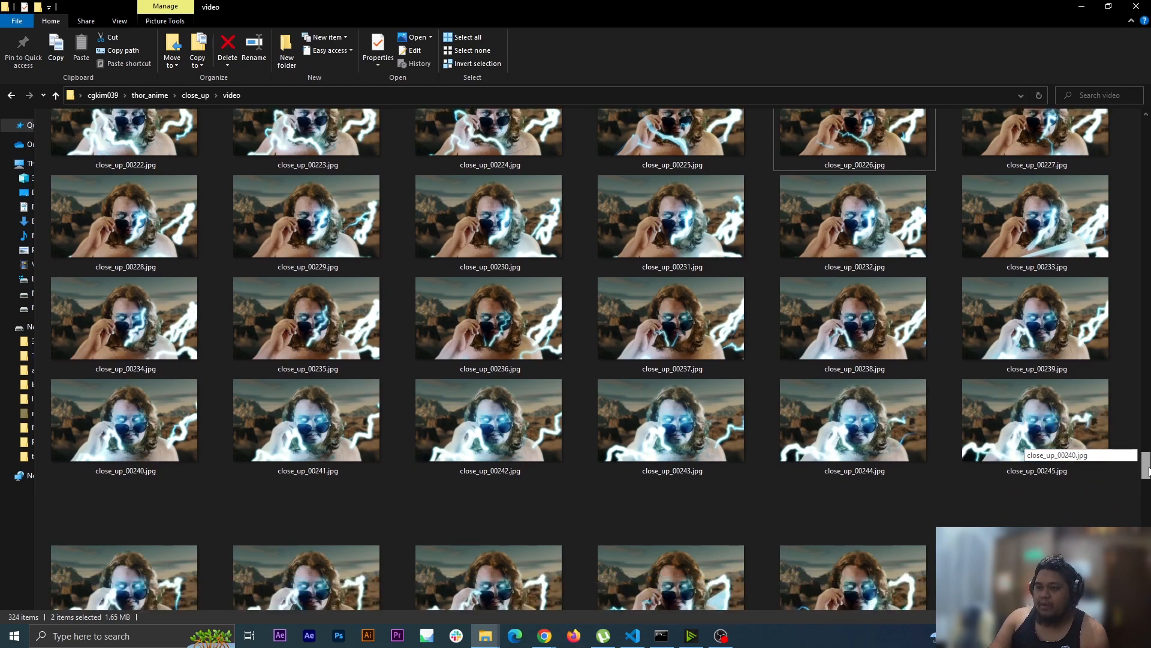
ctrl+click(699, 429)
scroll(1083, 468, down, 15)
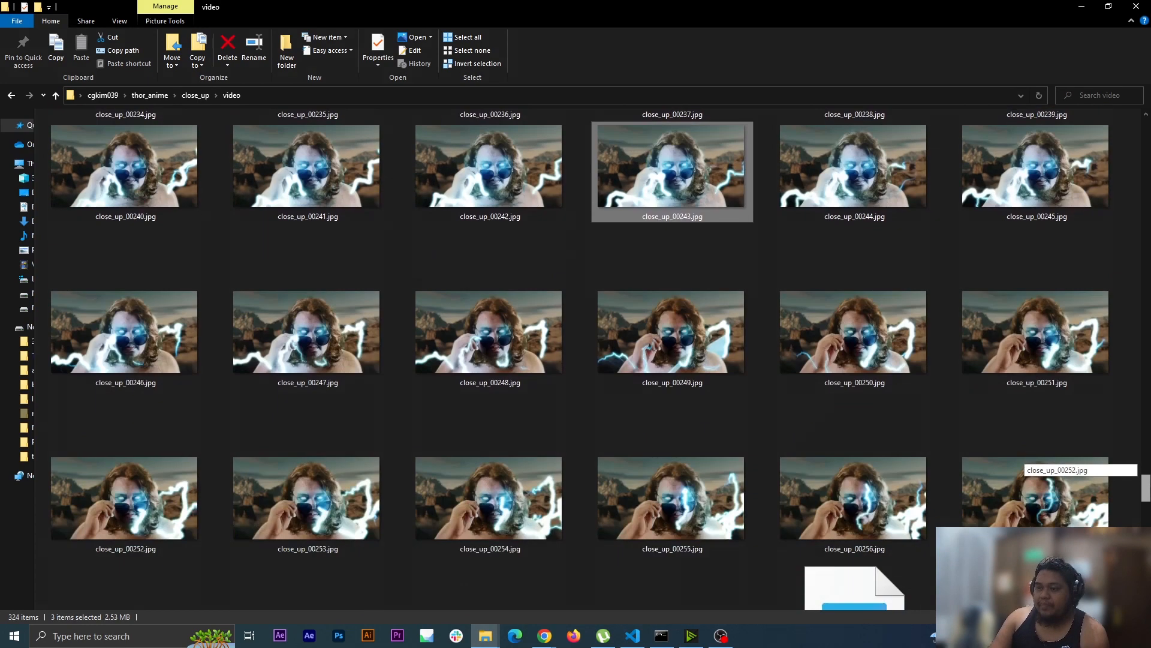
scroll(1083, 468, down, 5)
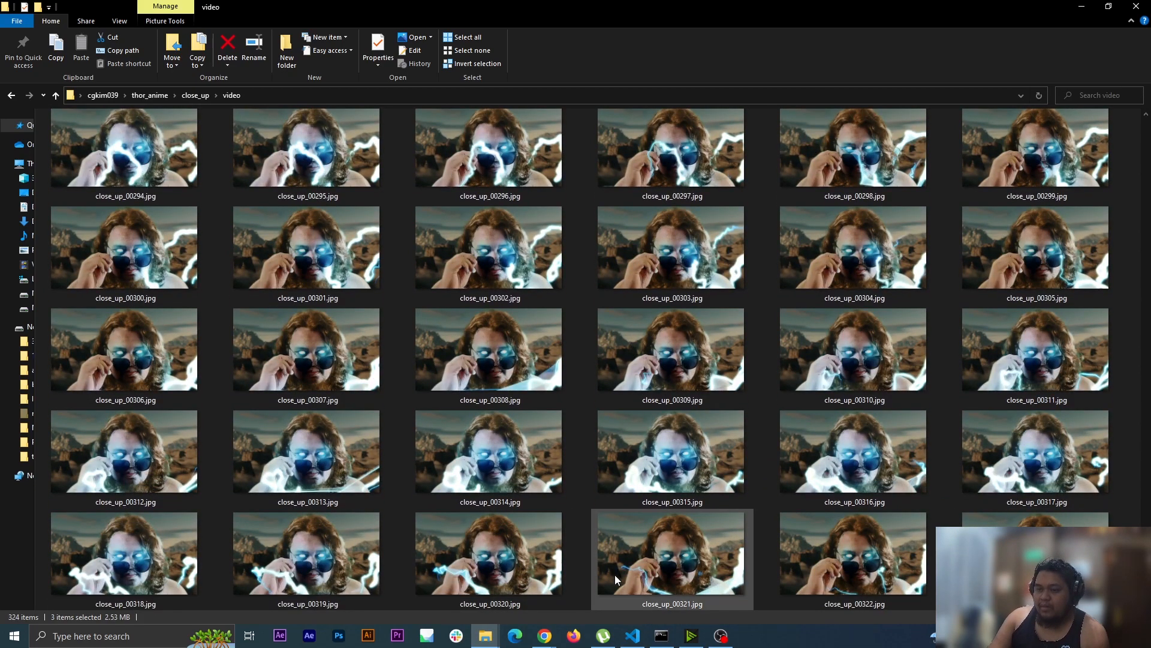
ctrl+click(513, 465)
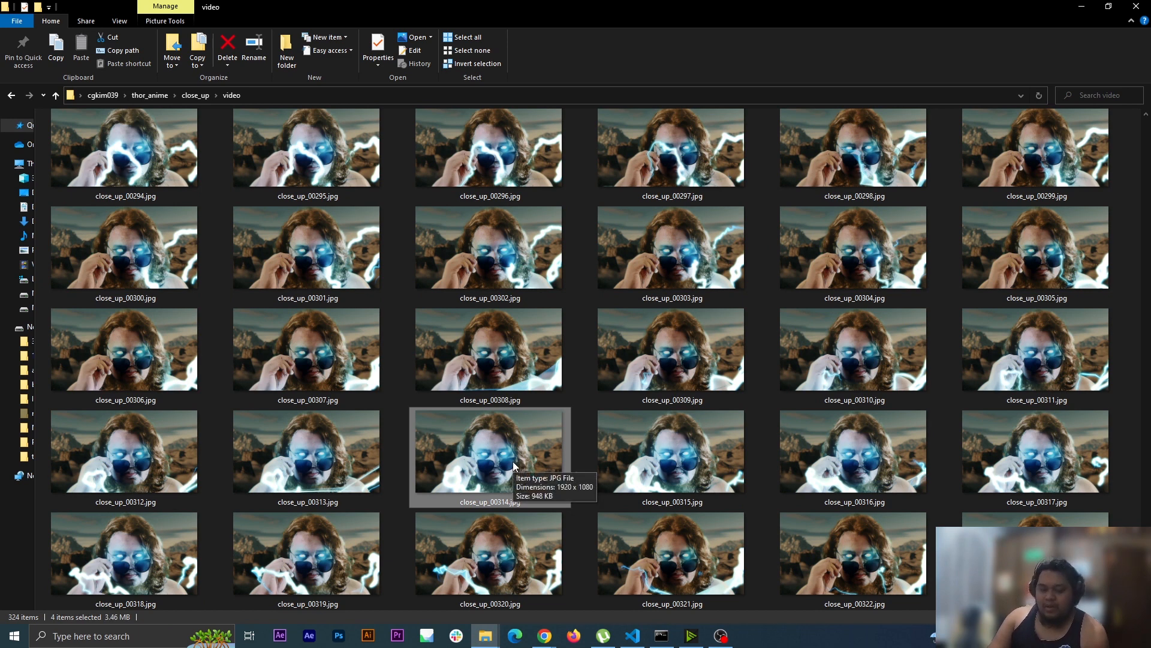
key(ctrl+c)
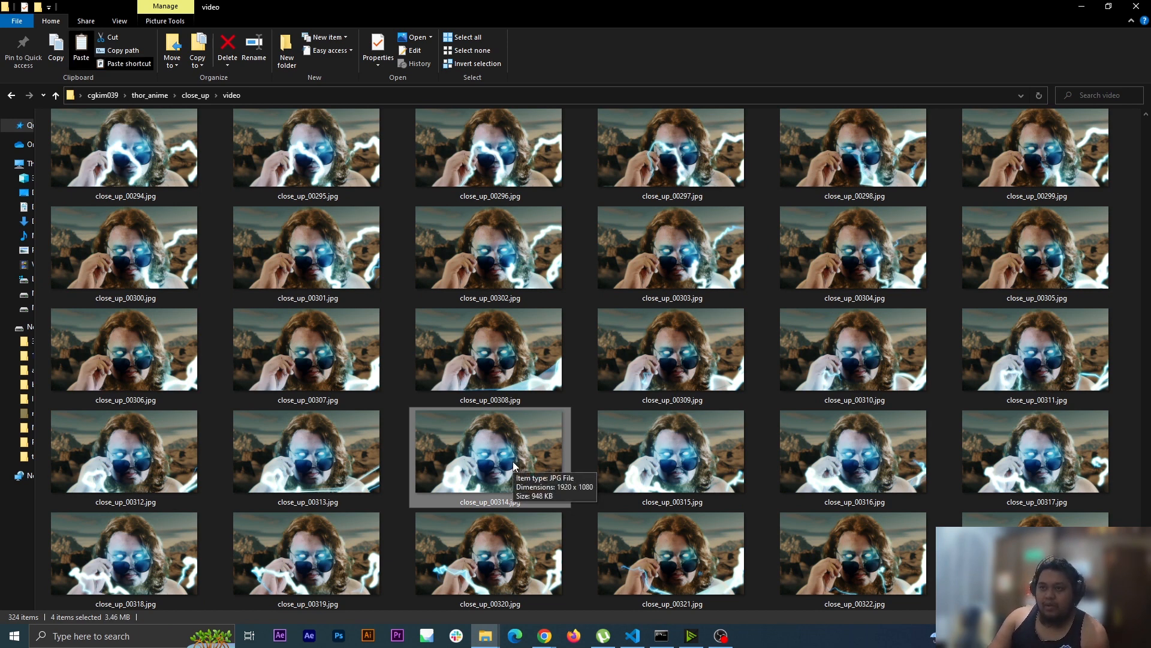
Paste the copied key frames into the keys folder inside close_up and display them as extra large icons.
click(196, 96)
double_click(84, 154)
drag(240, 248, 473, 339)
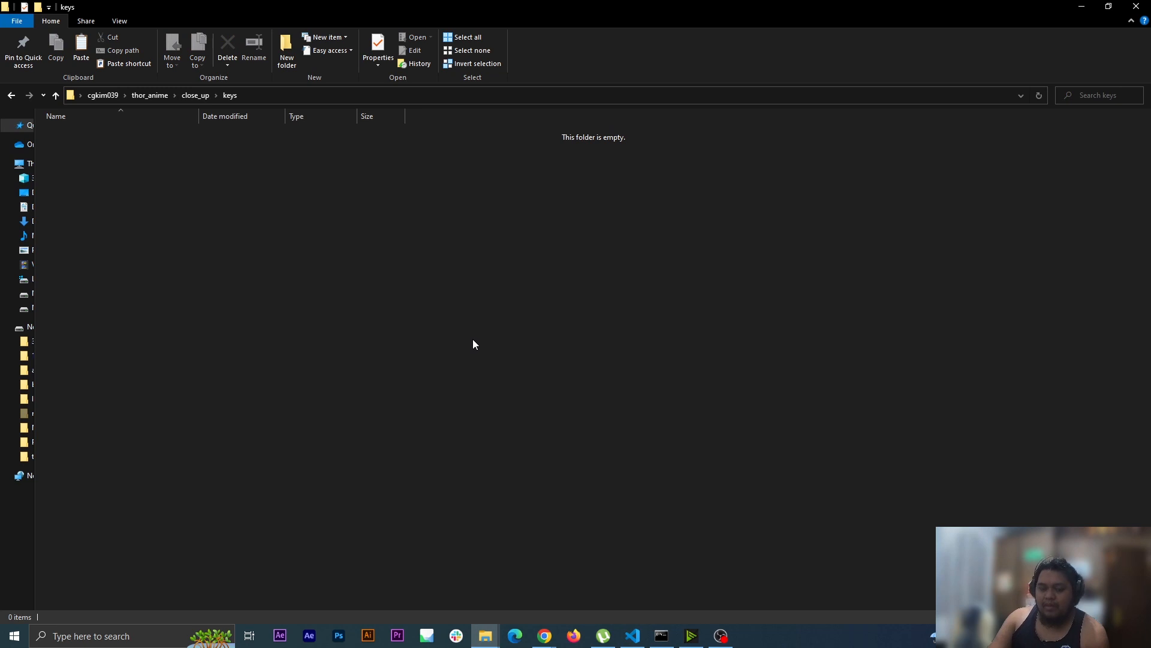
key(ctrl+v)
right_click(463, 271)
mouse_move(437, 274)
click(494, 279)
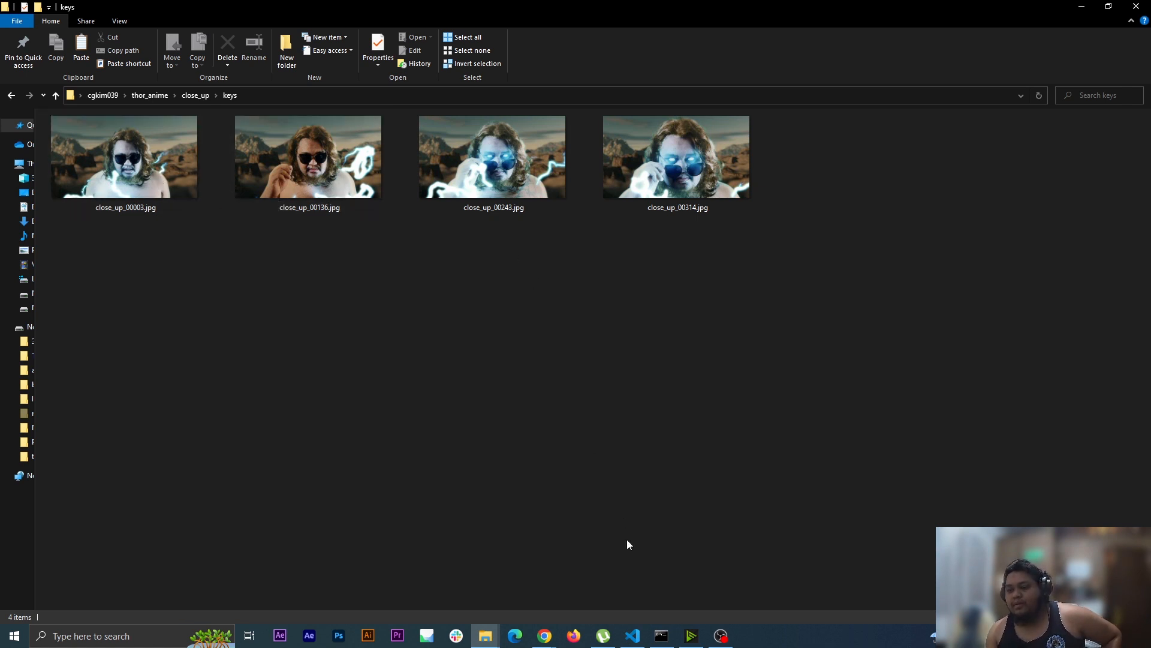
click(495, 635)
click(544, 635)
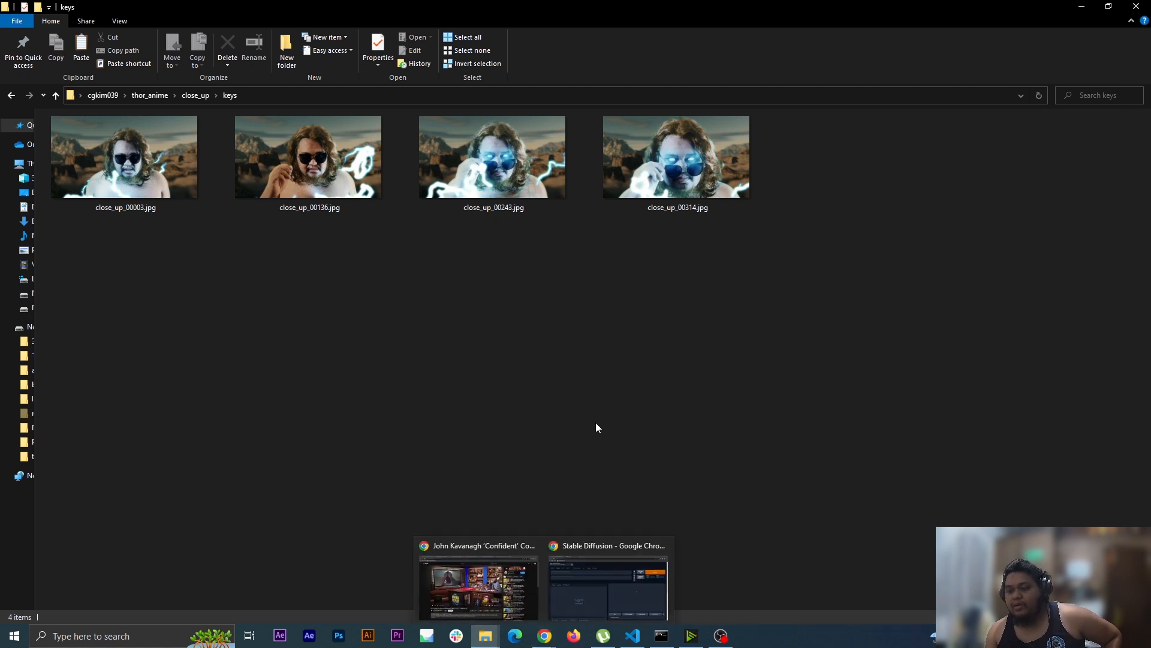
click(544, 636)
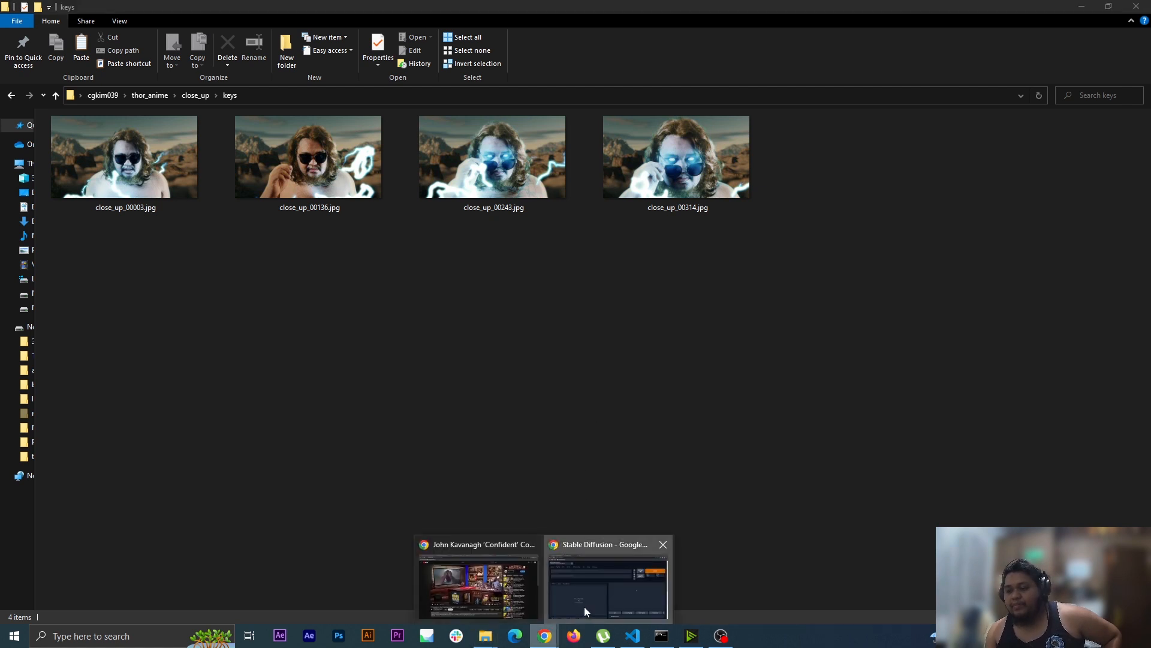
click(584, 606)
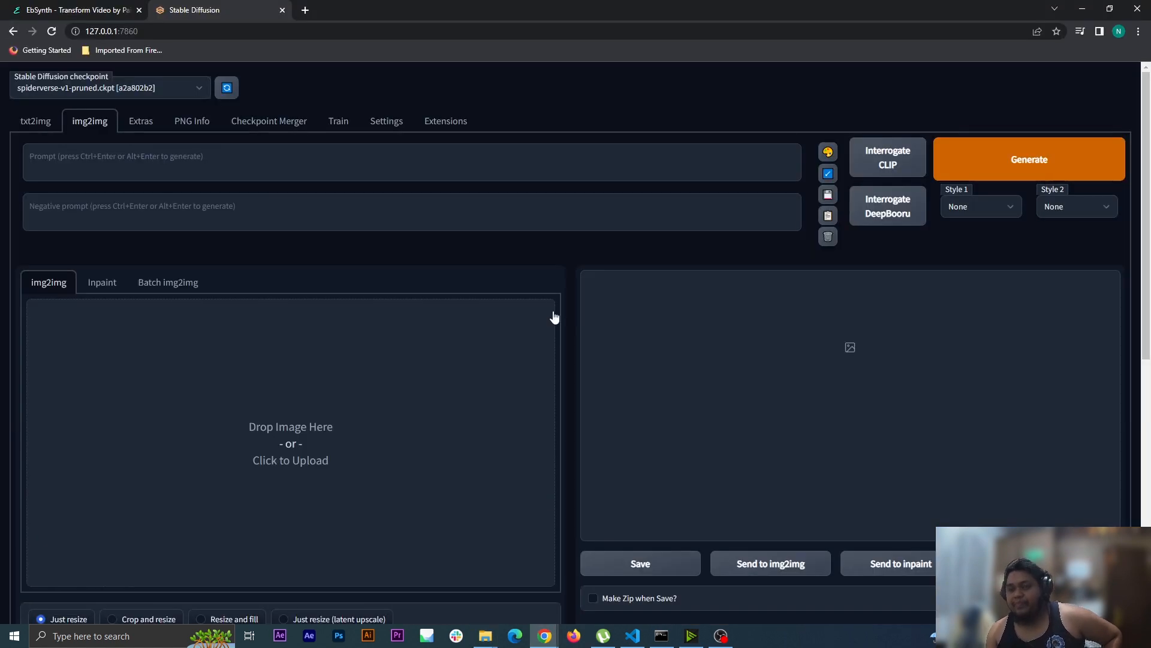
click(310, 427)
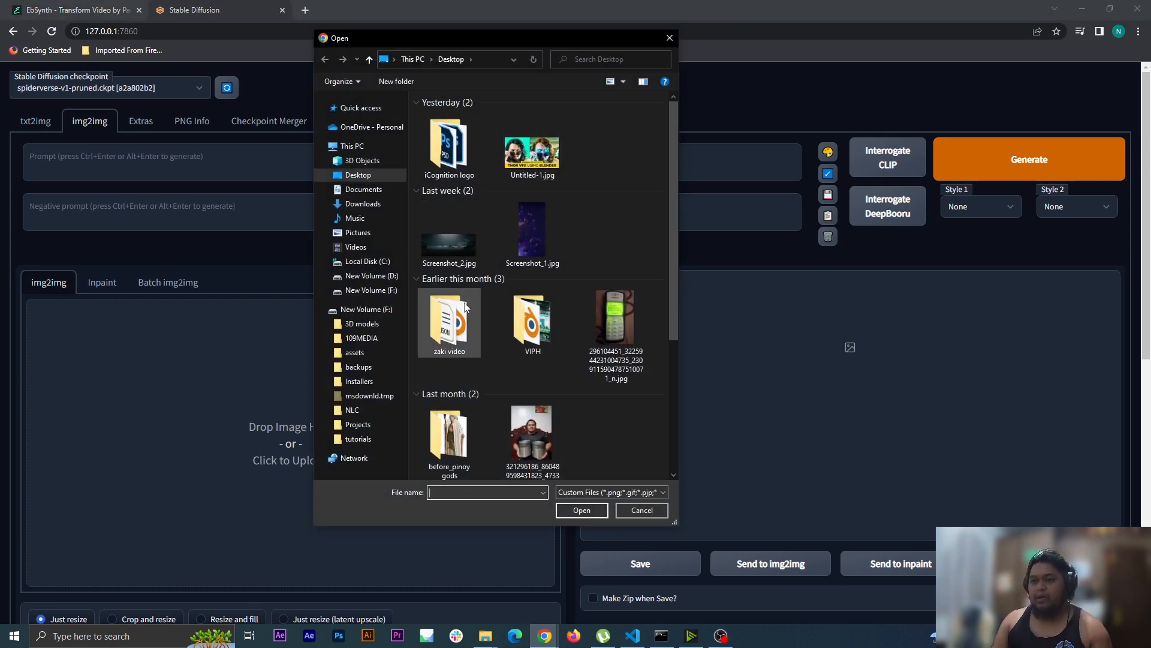
click(670, 38)
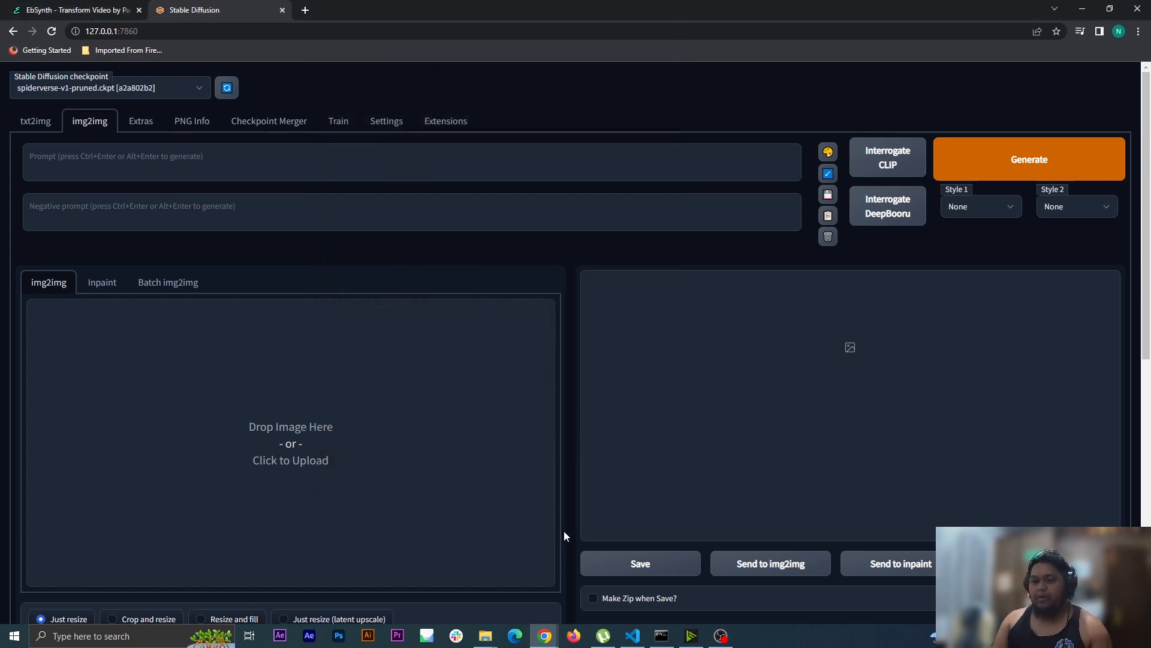
Switch to File Explorer, copy the path of the keys folder inside close_up, and return to the Stable Diffusion page.
click(485, 636)
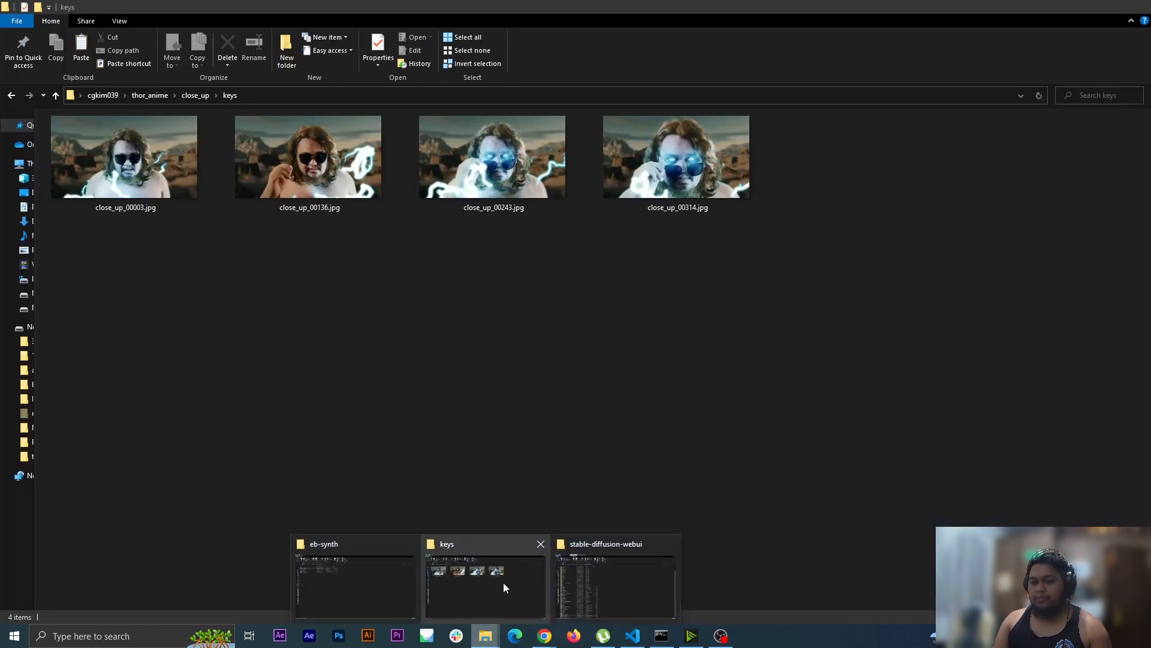
click(502, 581)
click(659, 95)
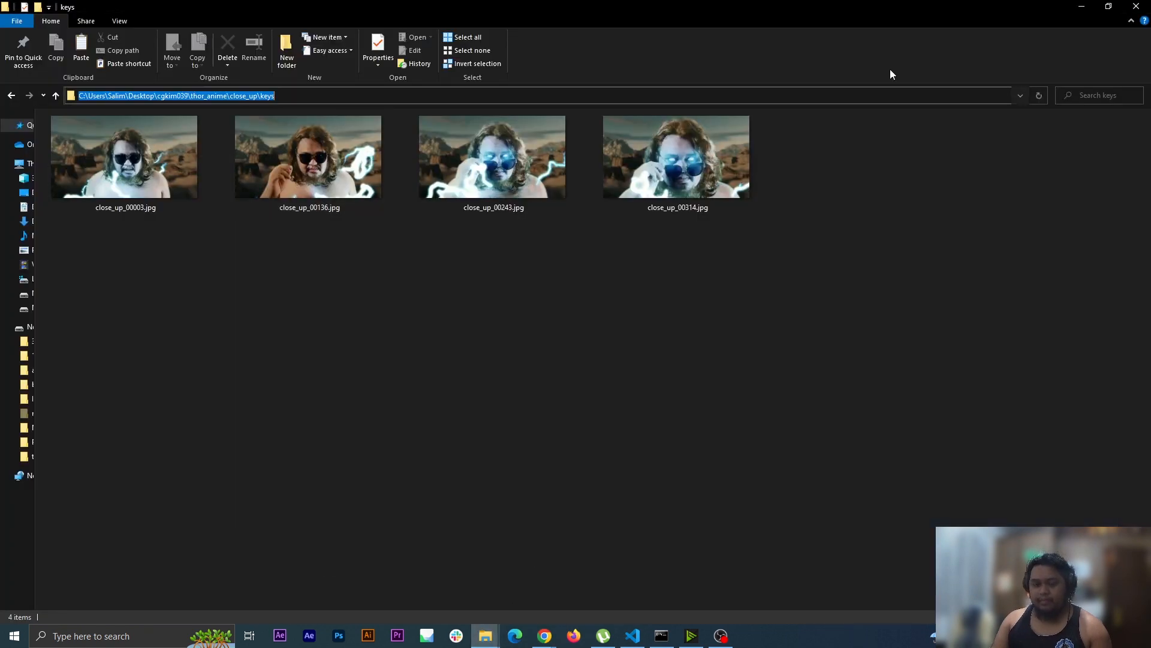
click(1082, 6)
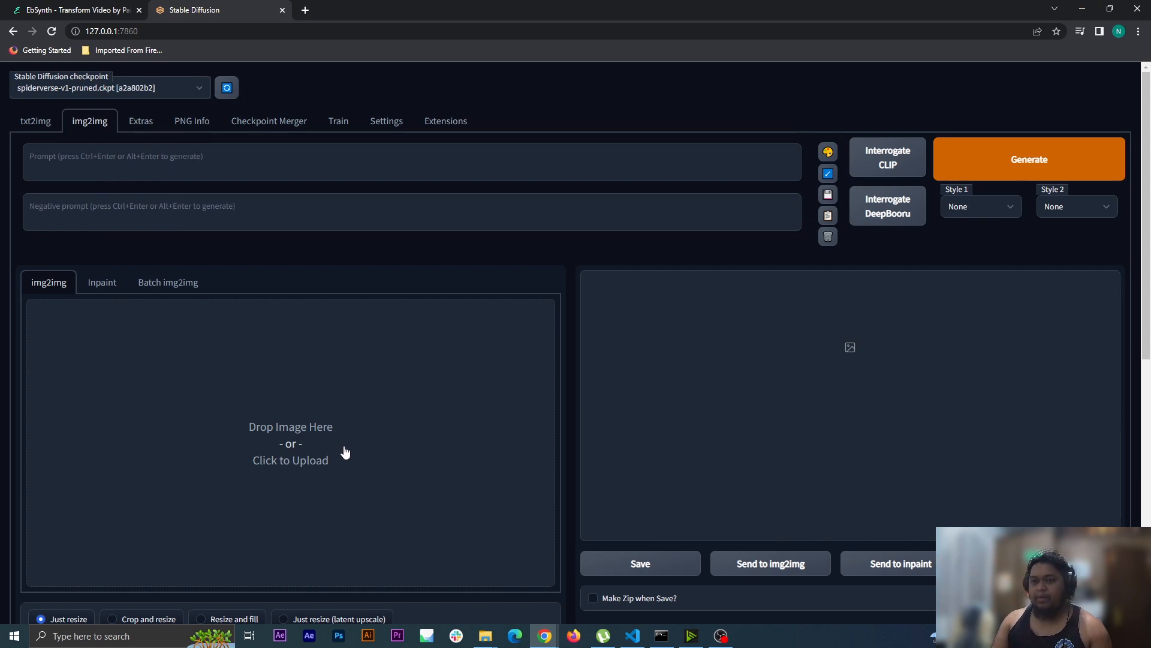
Load close_up_00243.jpg from the copied keys folder path as the img2img source image.
click(302, 429)
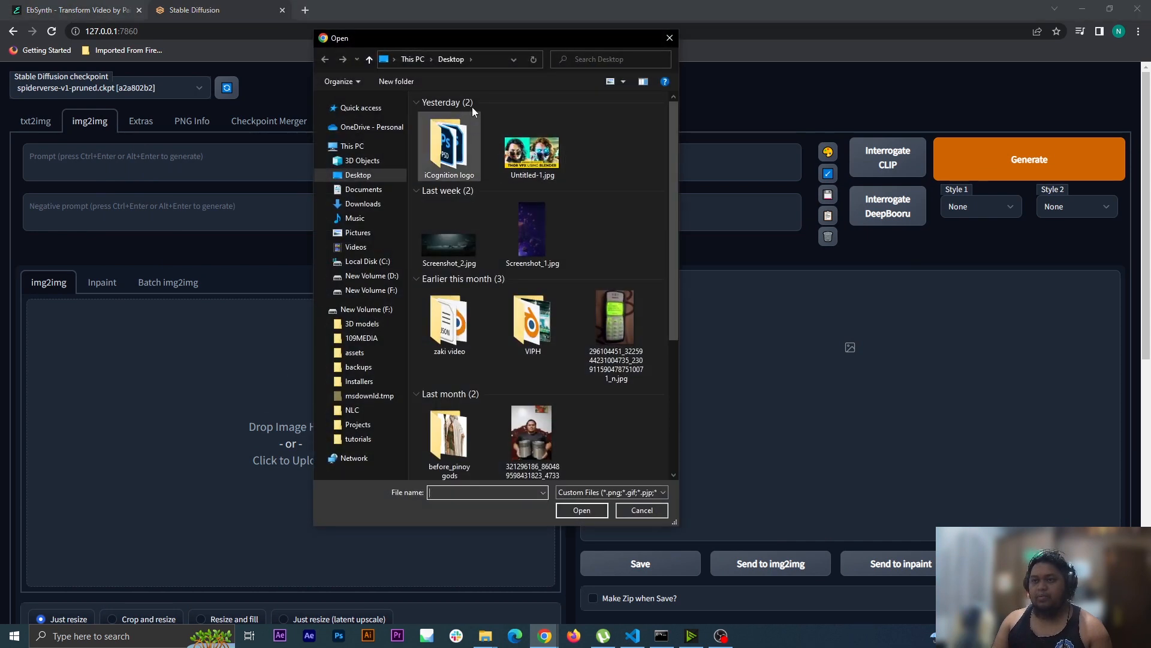
click(474, 59)
key(ctrl+v)
key(Return)
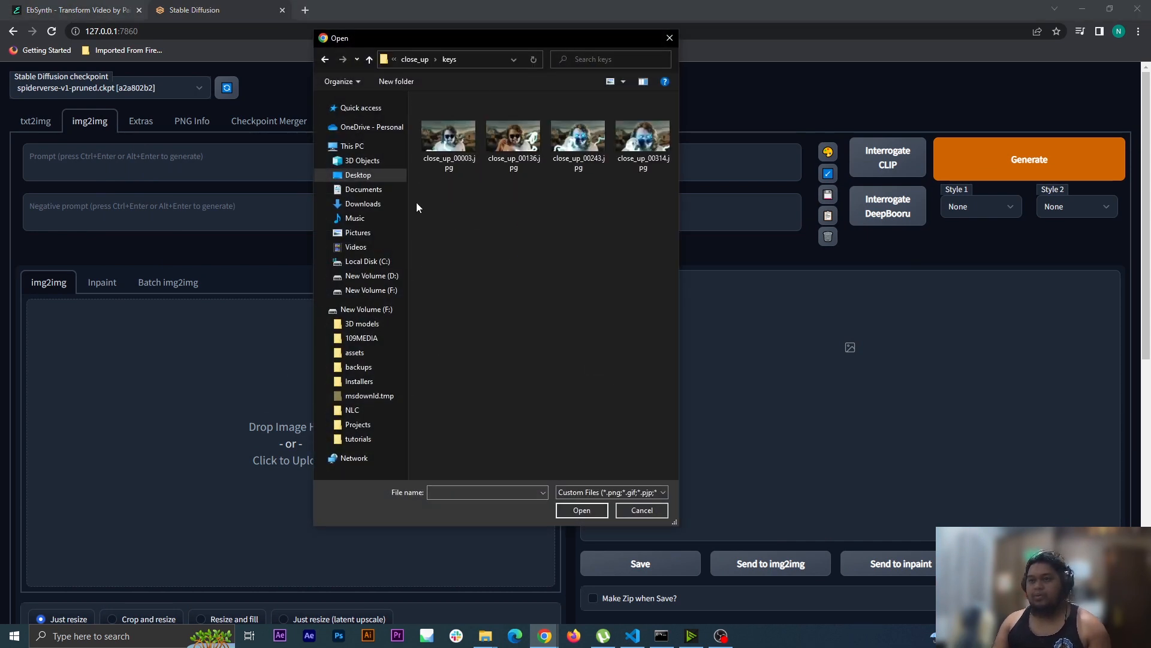
drag(410, 204, 345, 204)
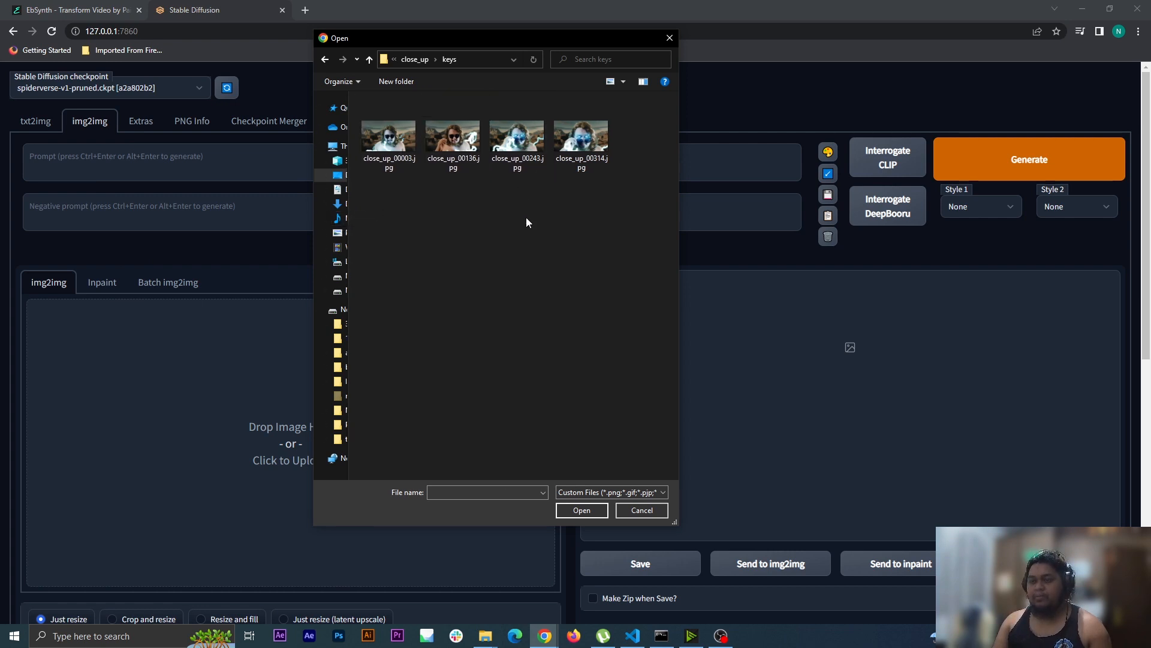
double_click(521, 154)
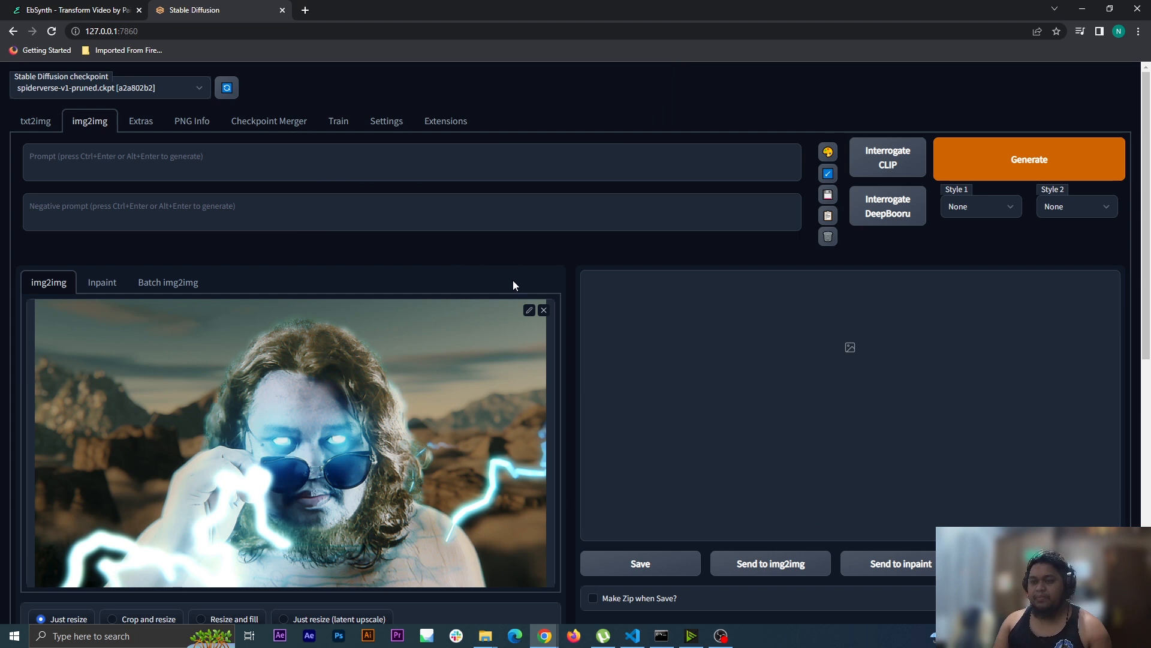
Interrogate the image with CLIP and replace ", by Toei Animations" in the resulting prompt with ", spiderverse style".
click(885, 167)
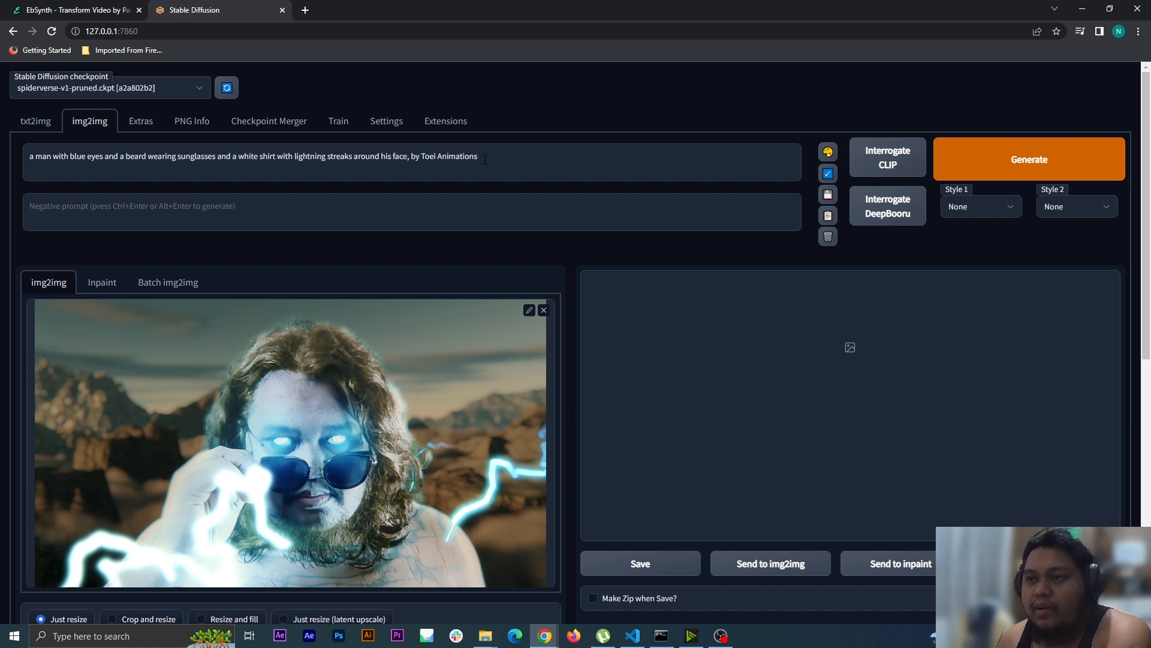
drag(485, 160, 411, 164)
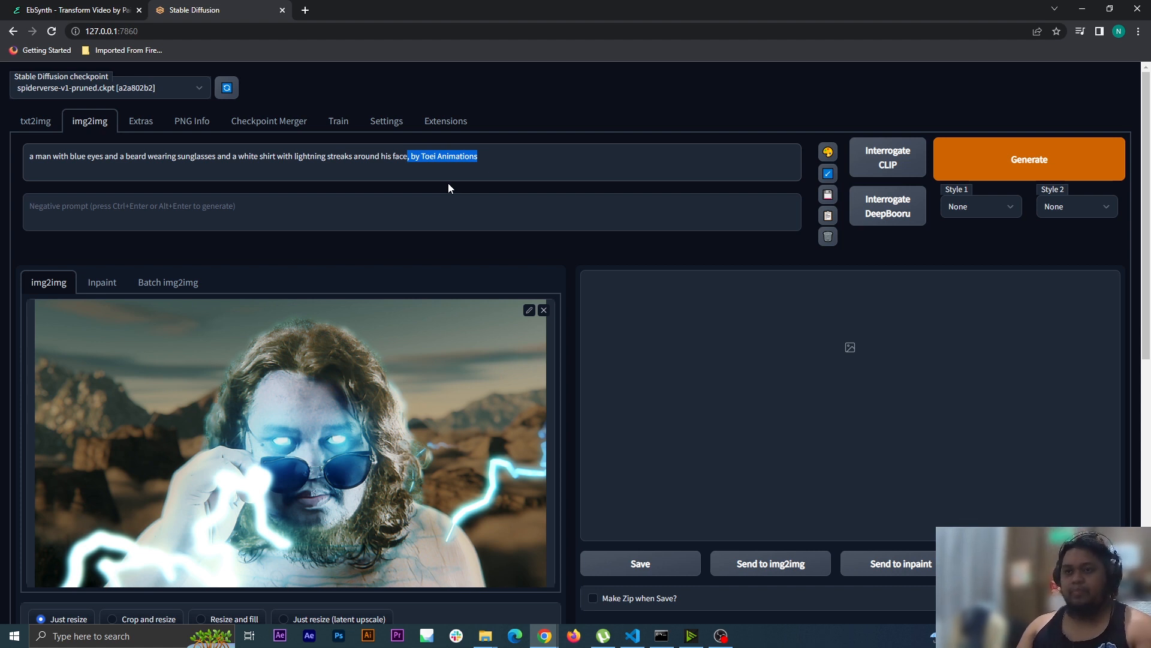
key(BackSpace)
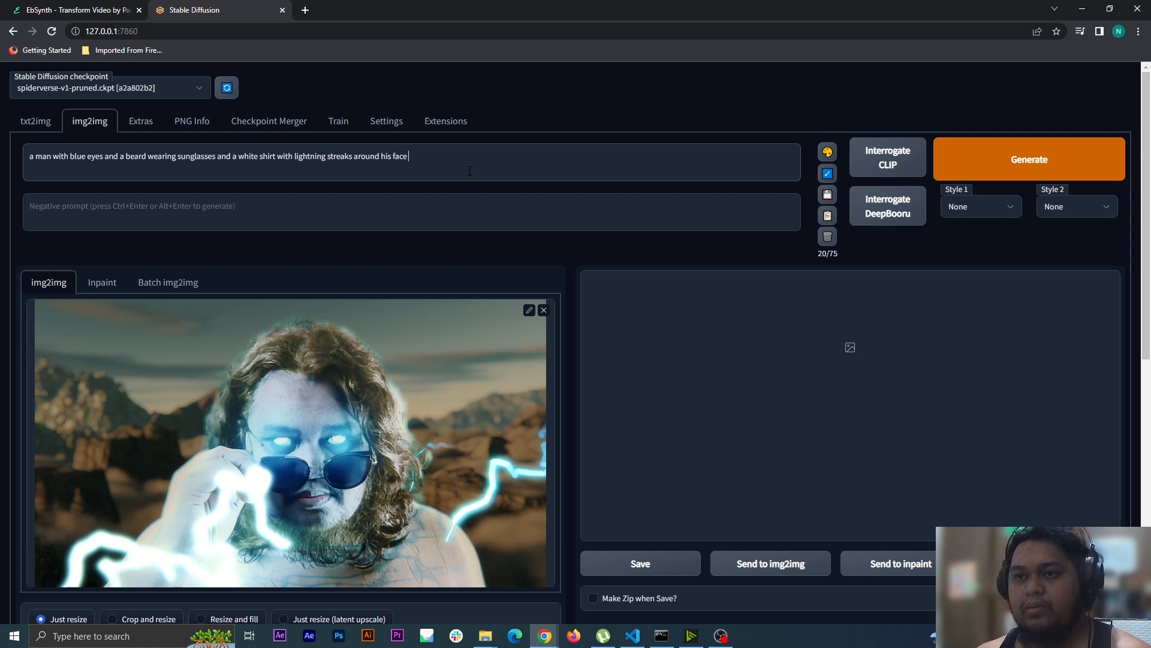
text(spiderverse style)
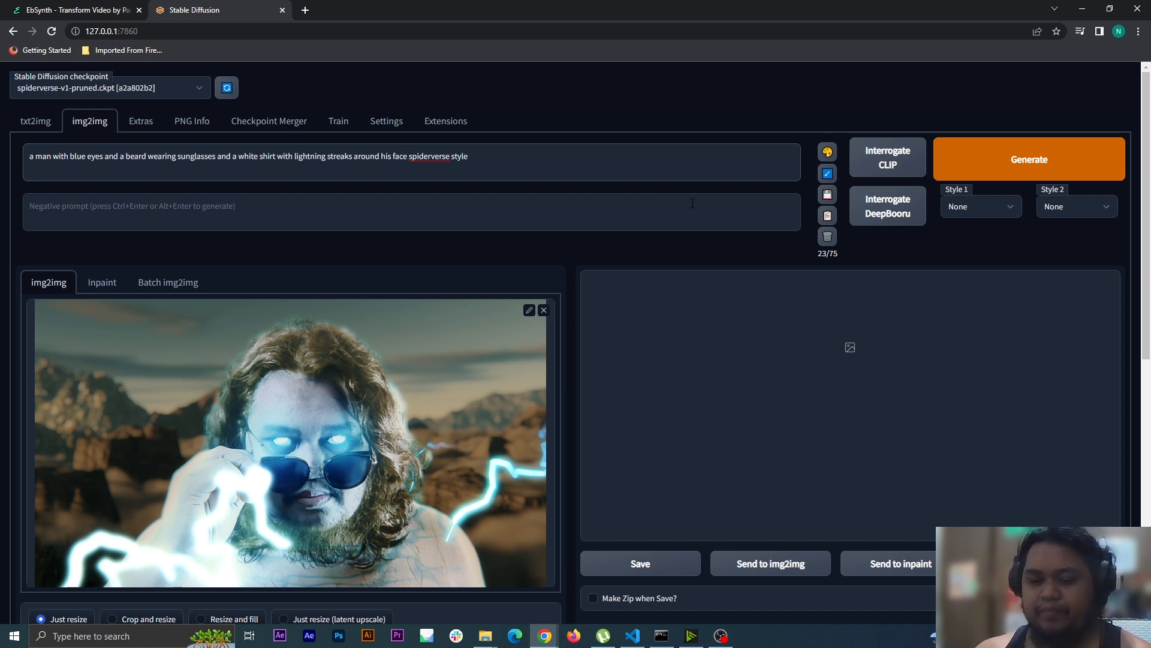
text(,)
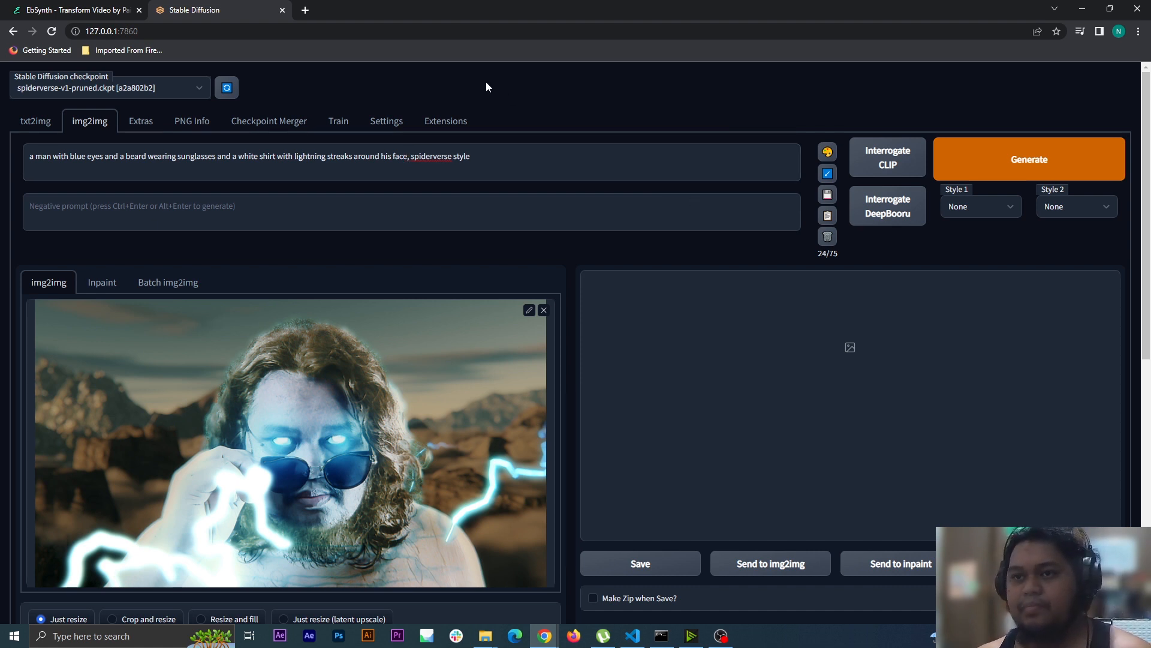
click(493, 153)
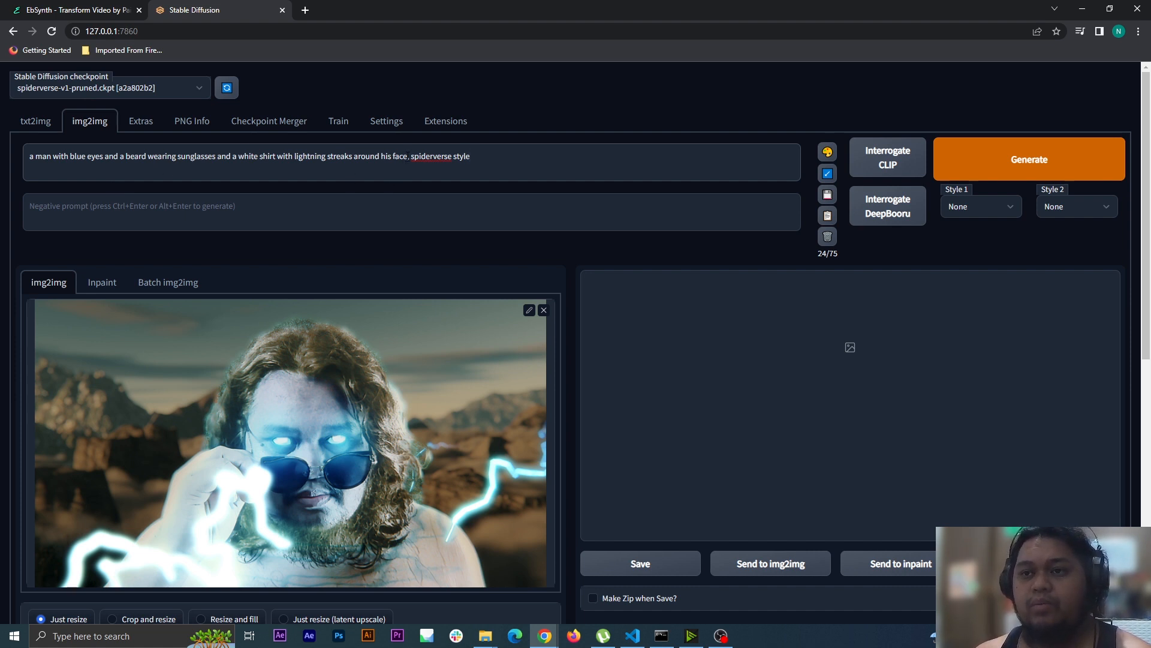
Copy the prompt's description without the spiderverse style phrase and choose the img2img alternative test script.
drag(408, 157, 24, 165)
key(ctrl+c)
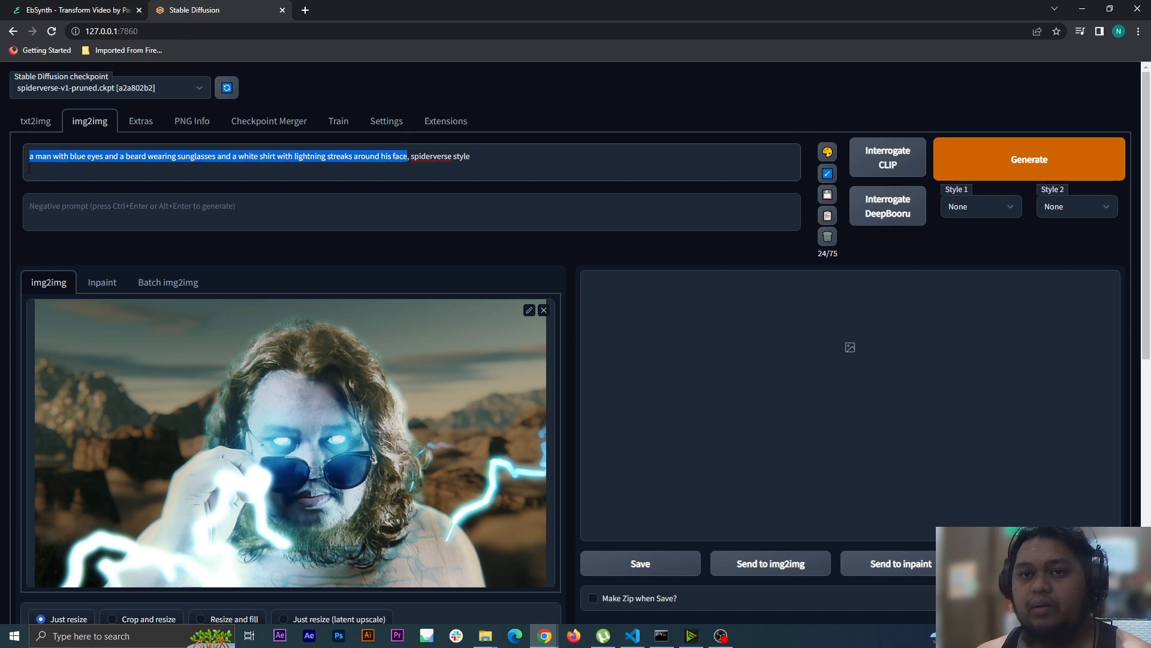
scroll(16, 370, down, 8)
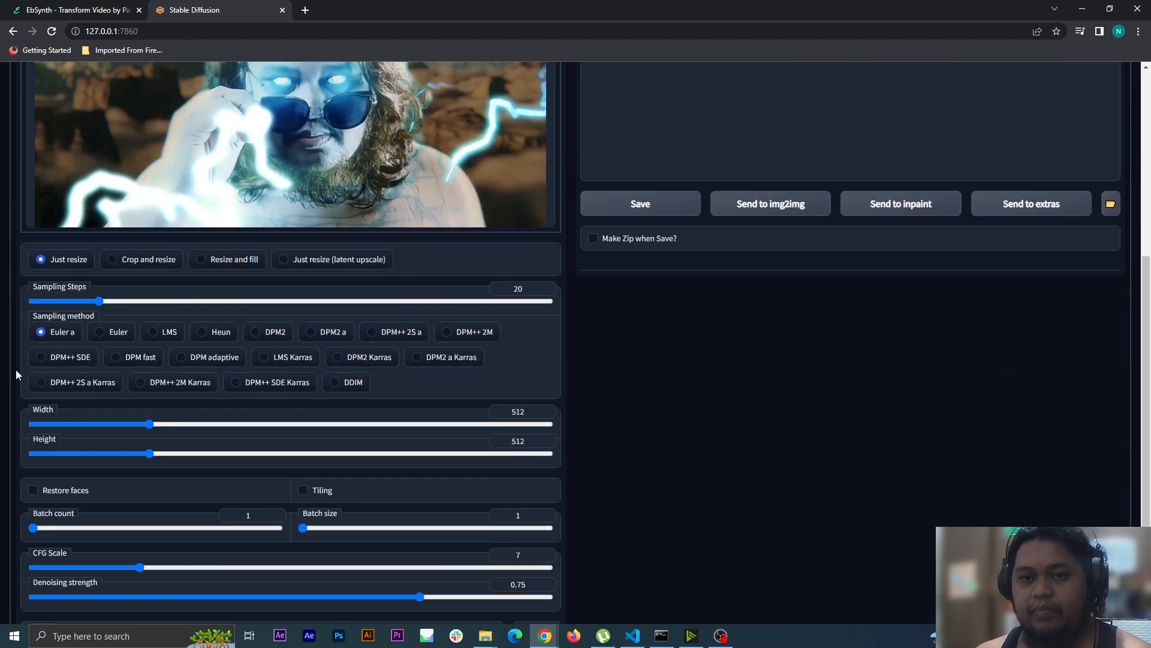
click(150, 552)
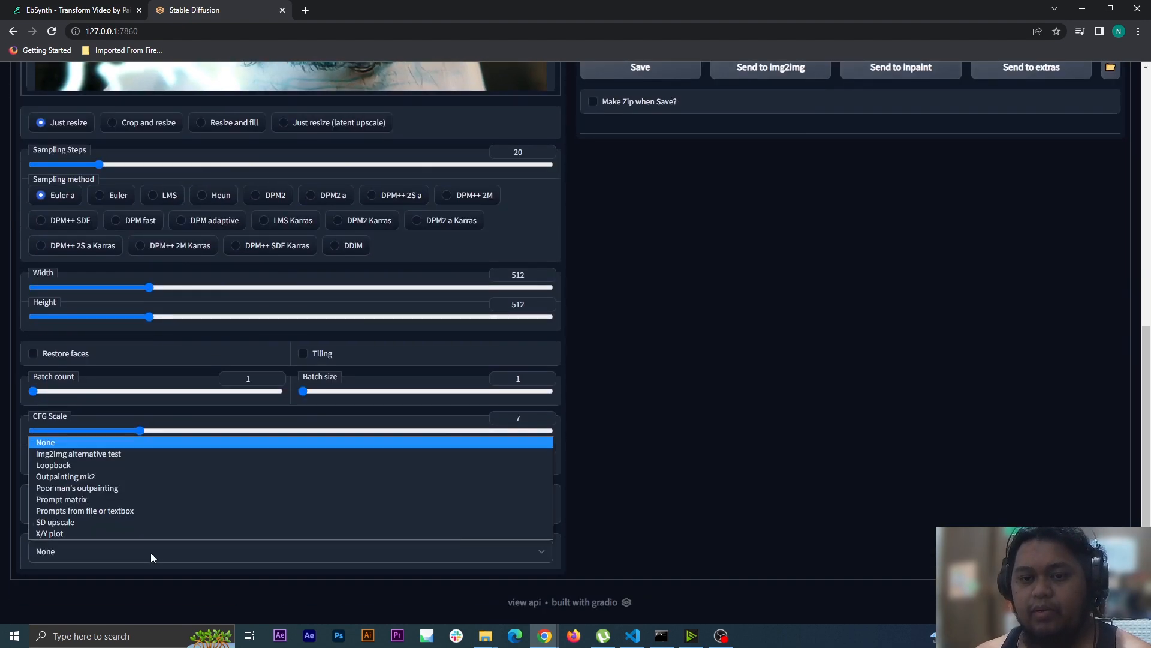
click(114, 456)
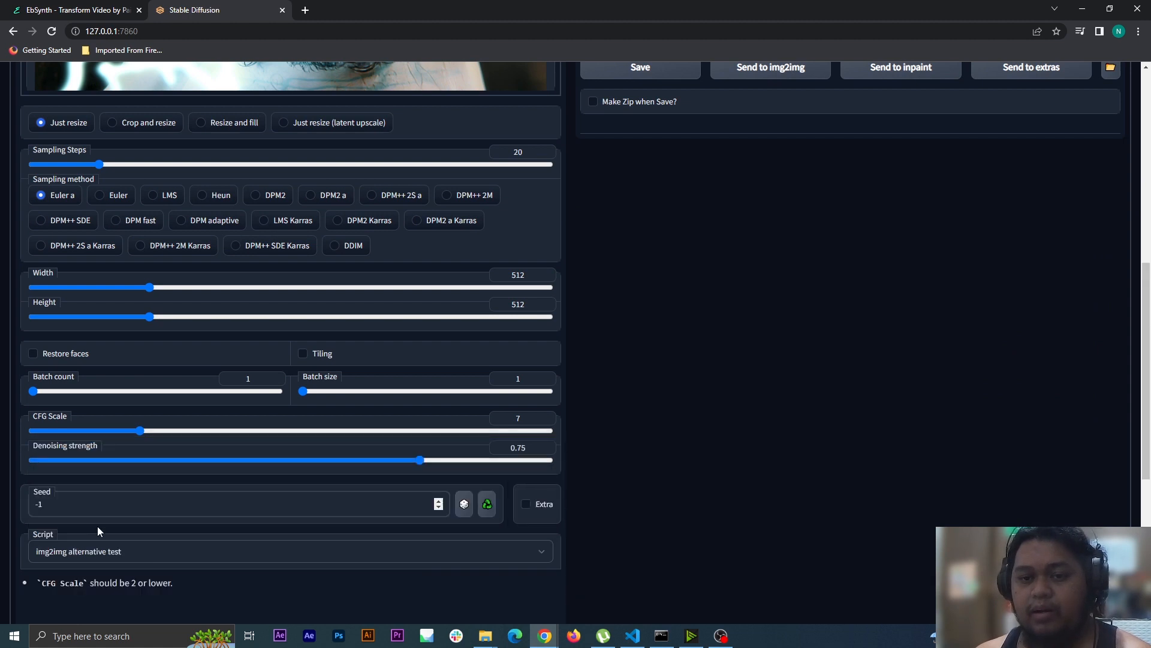
Turn off all of the script's override options and paste the copied description as its original prompt.
scroll(27, 531, down, 5)
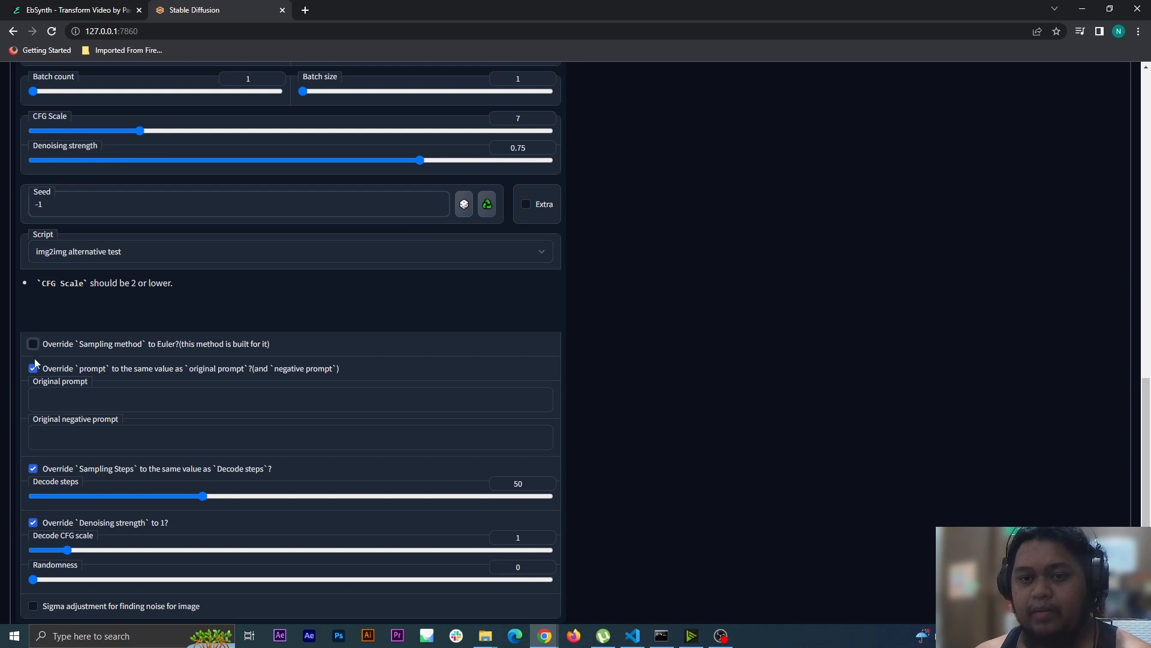
click(33, 468)
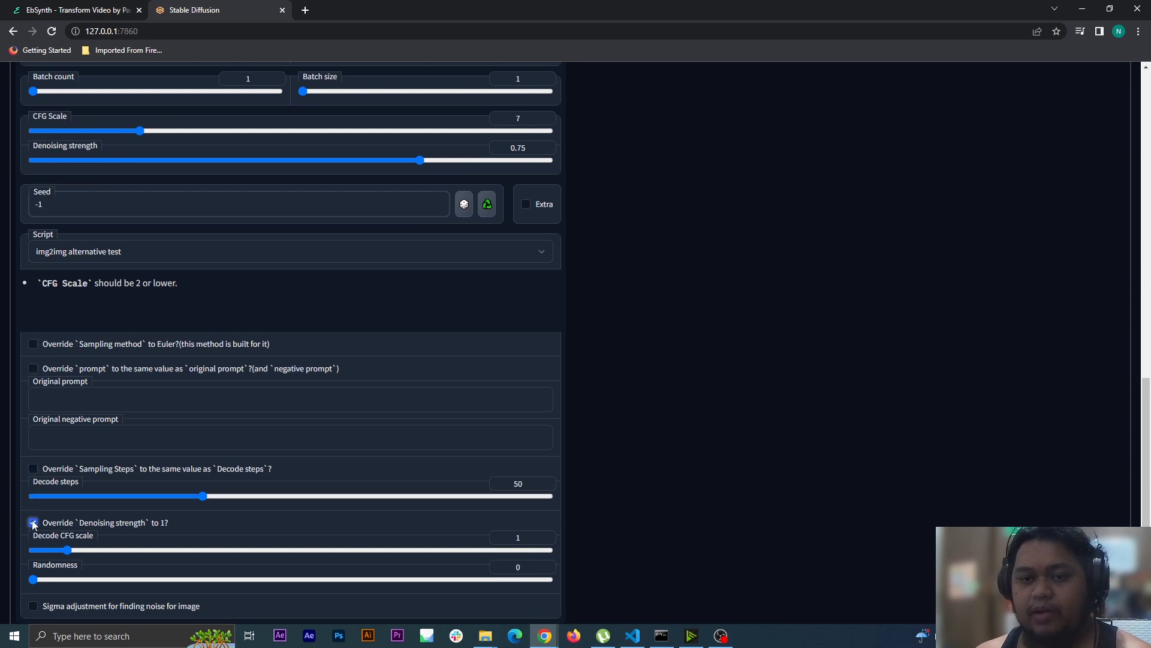
key(ctrl+v)
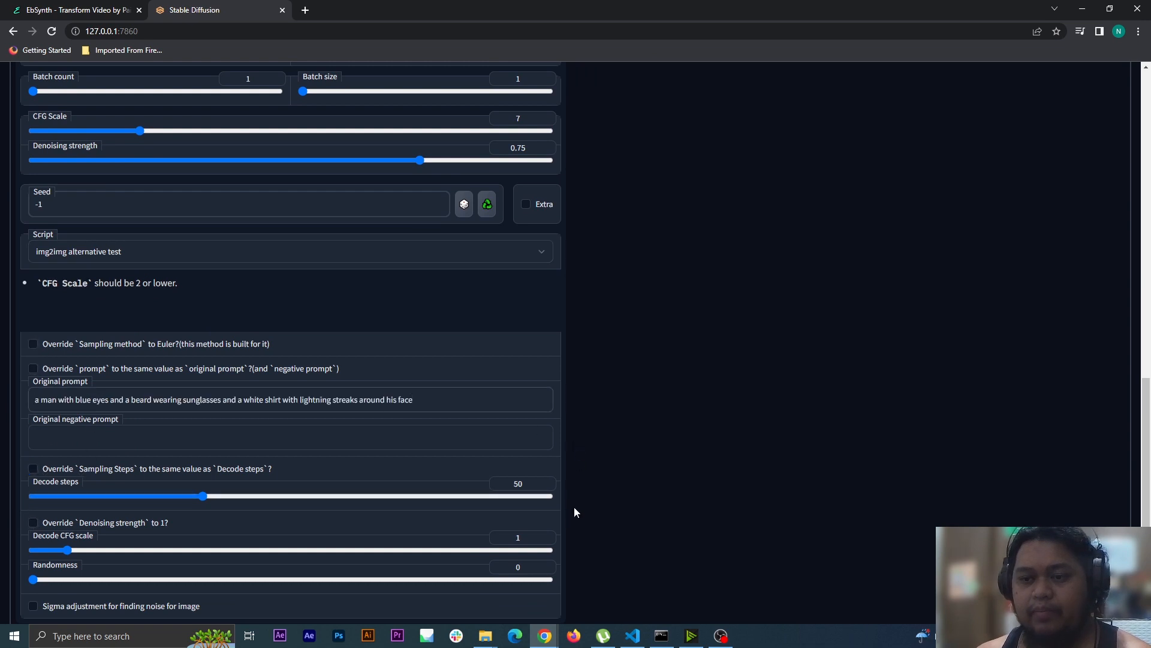
Set the script's decode steps to 36 and its decode CFG scale to 1.1.
scroll(574, 512, down, 1)
drag(203, 447, 154, 453)
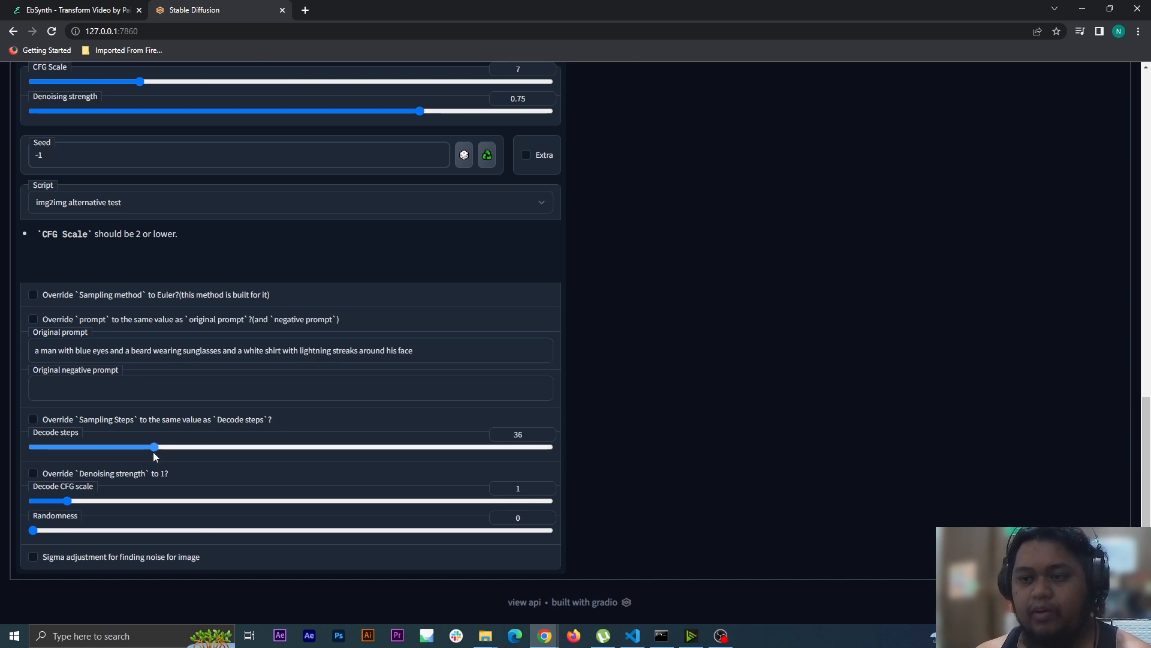
drag(68, 504, 71, 504)
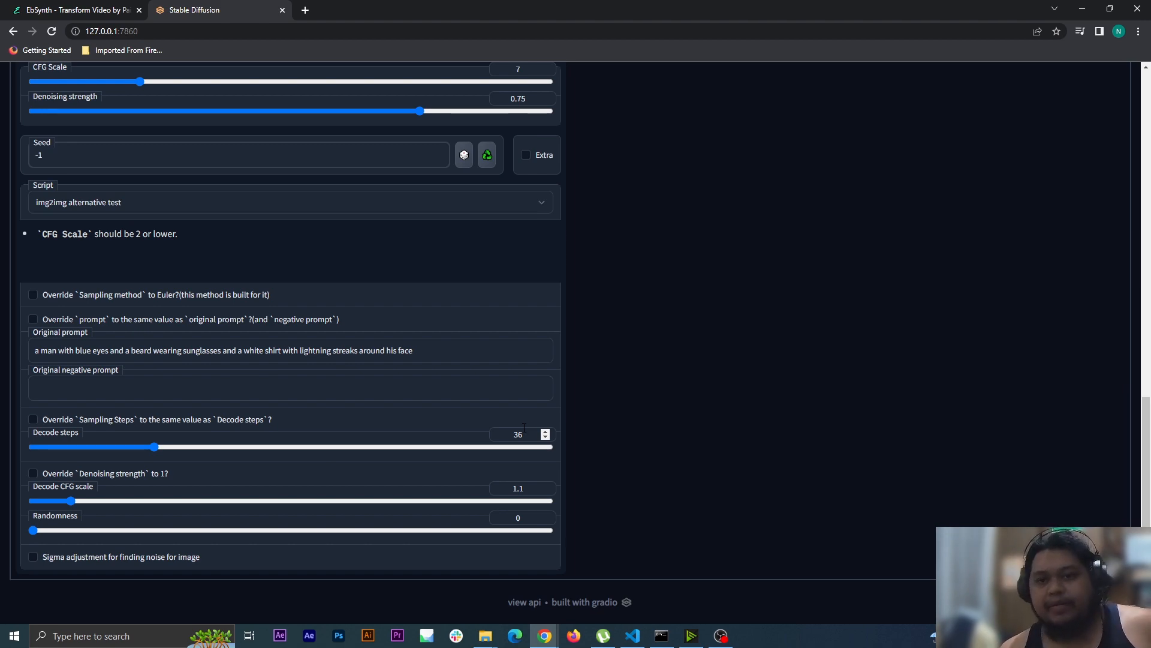
Review the source image, prompt, sampling, size, CFG scale, denoising strength and img2img alternative test settings.
scroll(437, 381, up, 3)
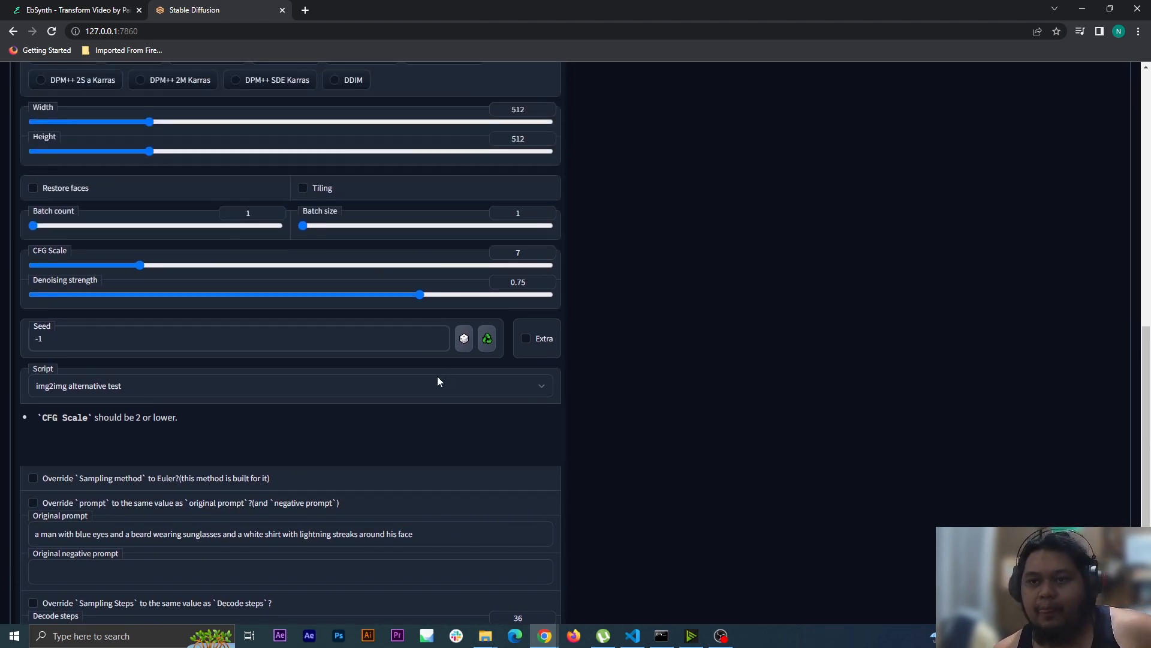
scroll(437, 381, up, 10)
scroll(431, 374, down, 14)
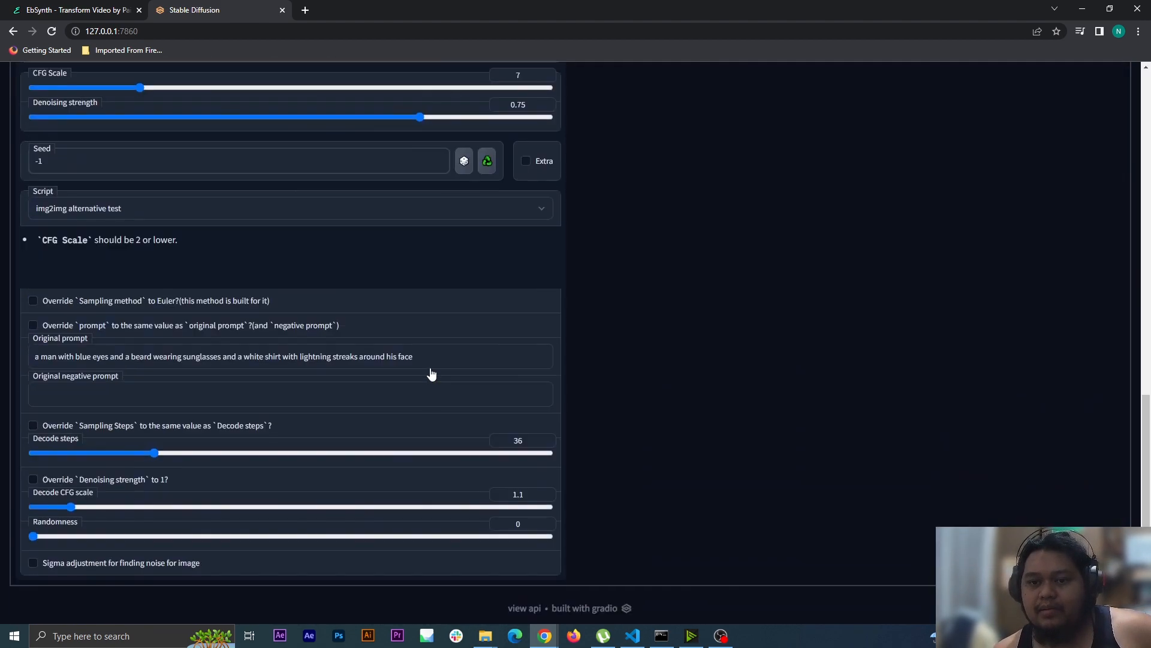
scroll(204, 383, up, 2)
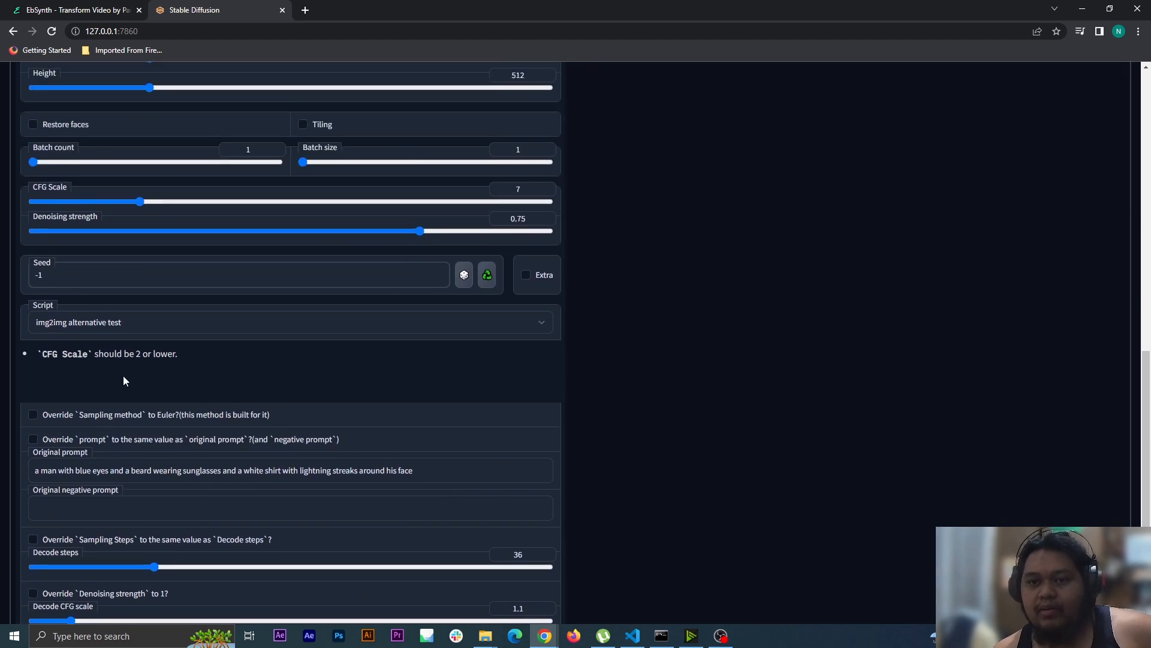
scroll(137, 390, up, 8)
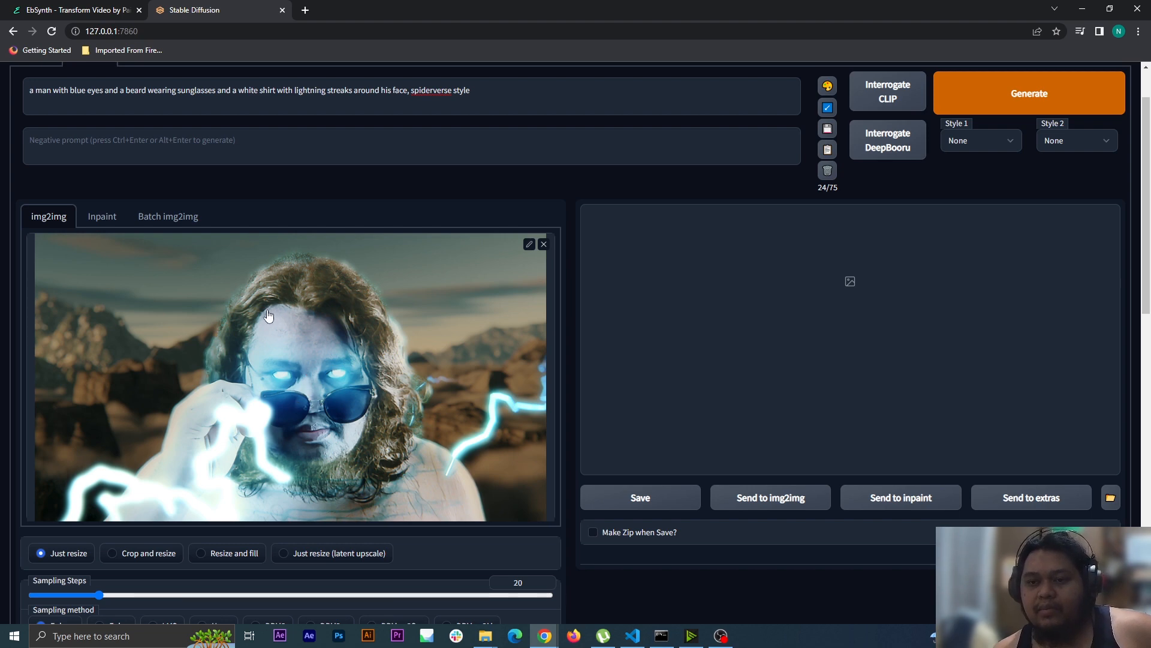
scroll(351, 425, down, 10)
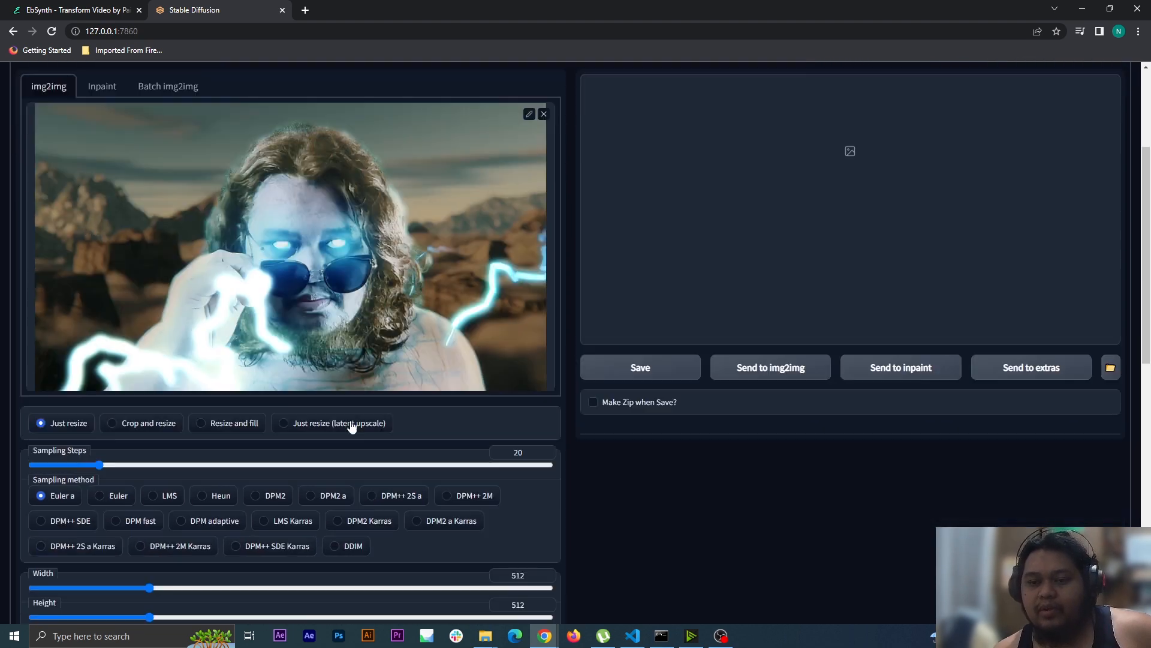
scroll(351, 420, down, 3)
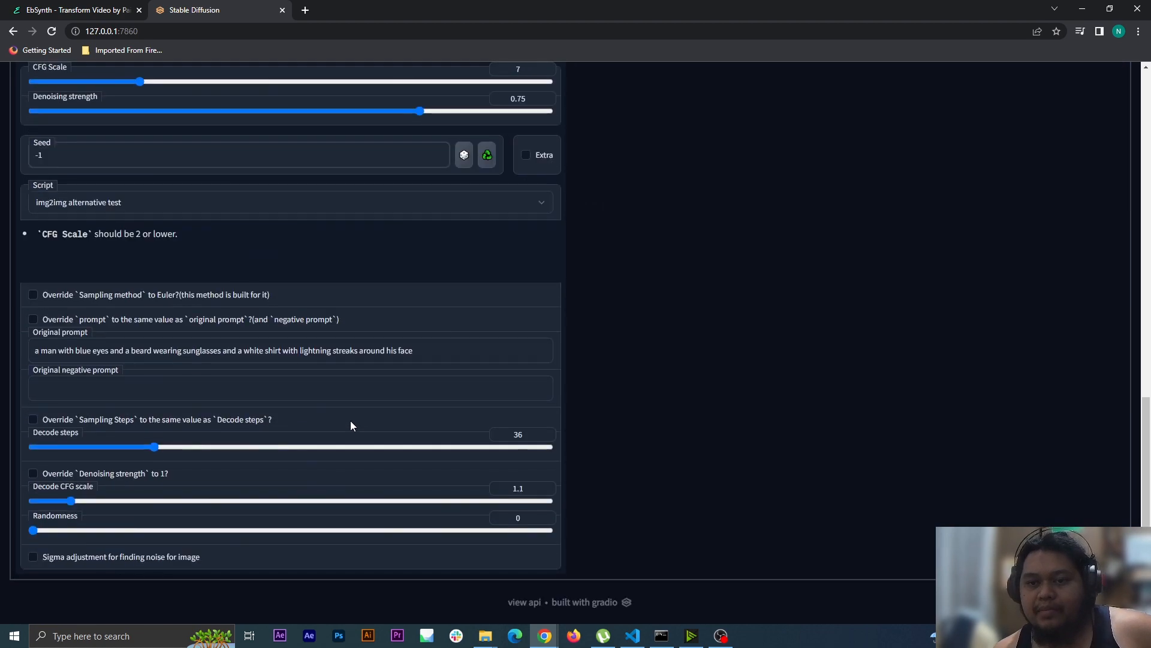
scroll(350, 420, up, 6)
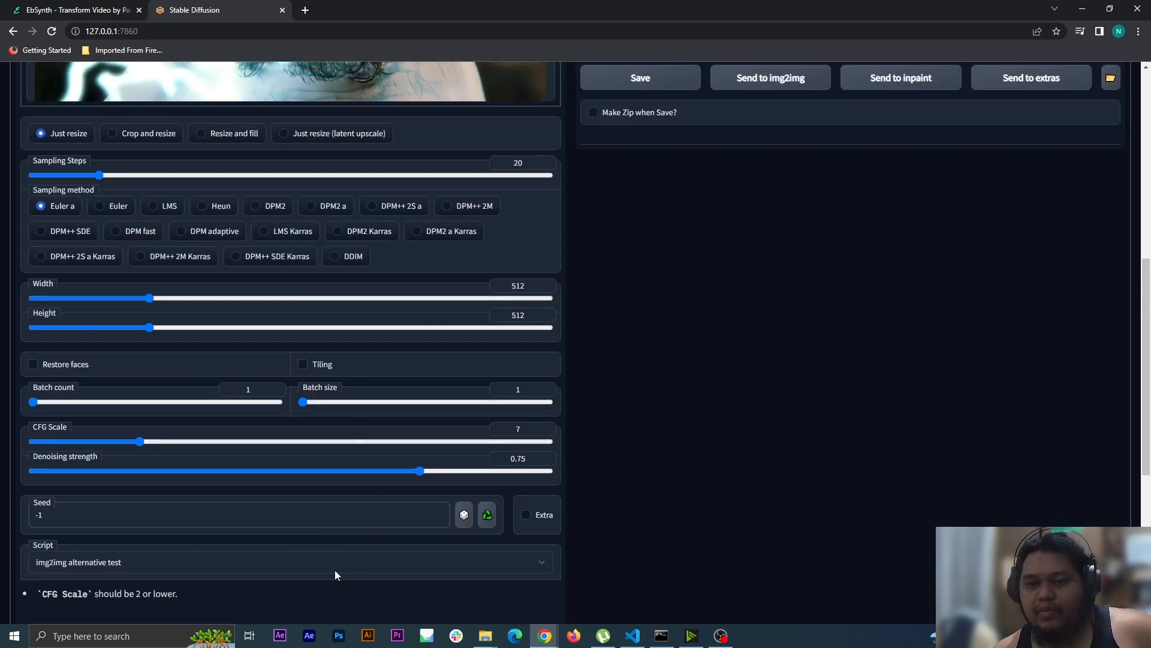
scroll(300, 528, up, 1)
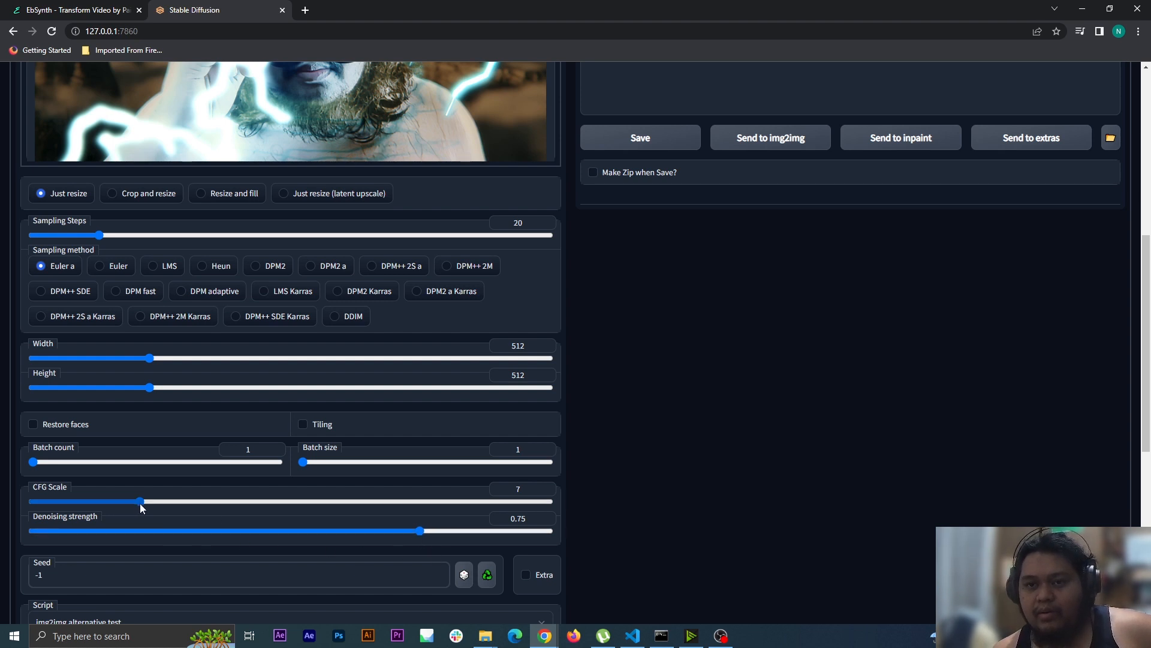
Generate the img2img image, enlarge the result, and inspect it together with its generation parameters.
scroll(653, 443, up, 5)
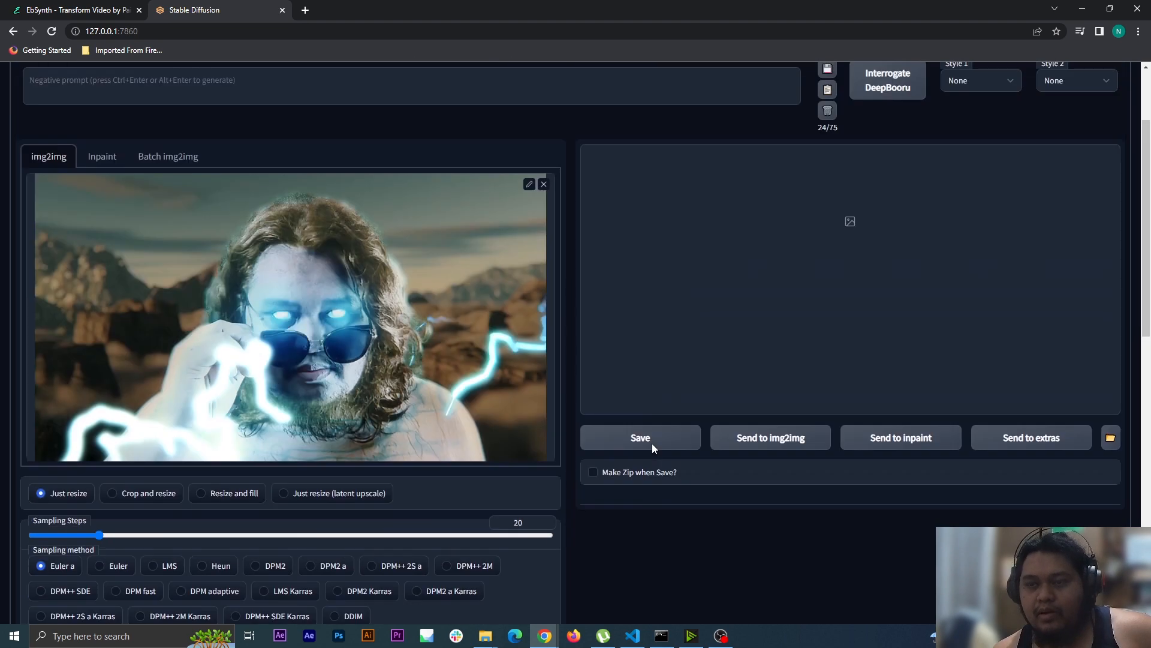
scroll(652, 444, up, 2)
click(1020, 160)
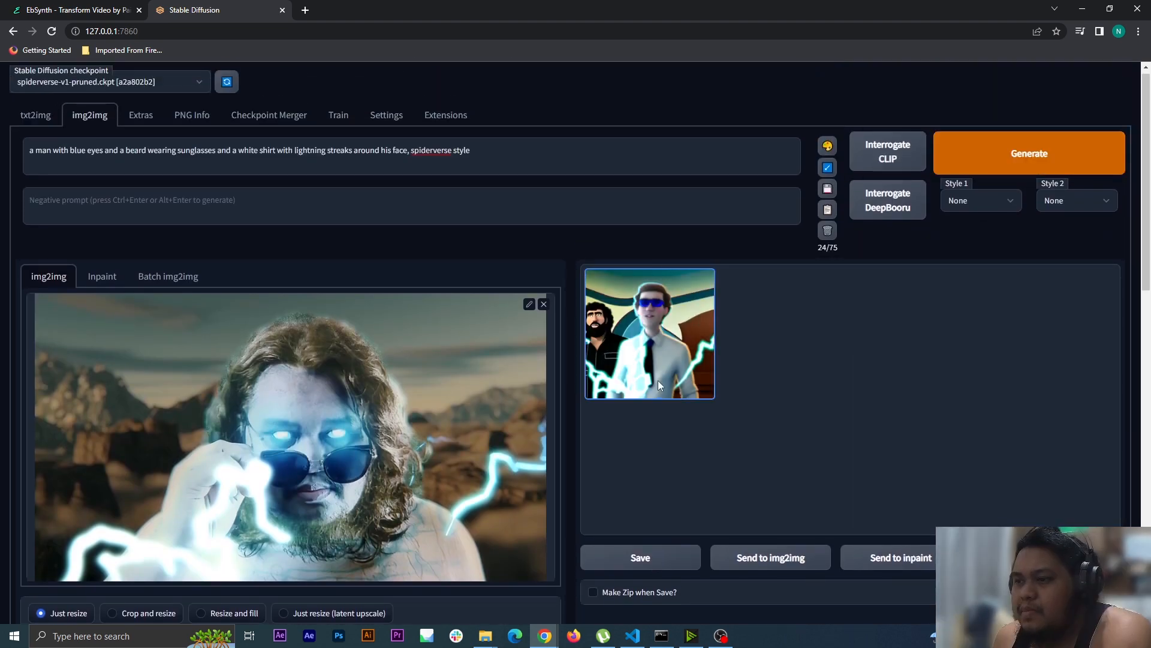
click(657, 380)
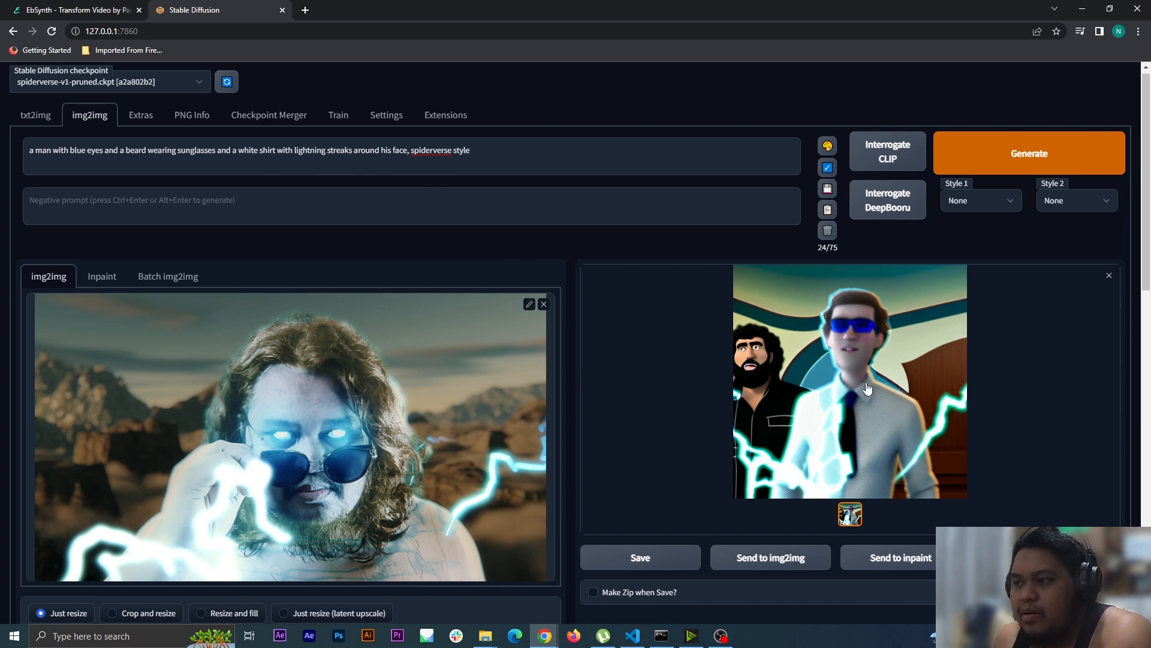
scroll(565, 330, down, 5)
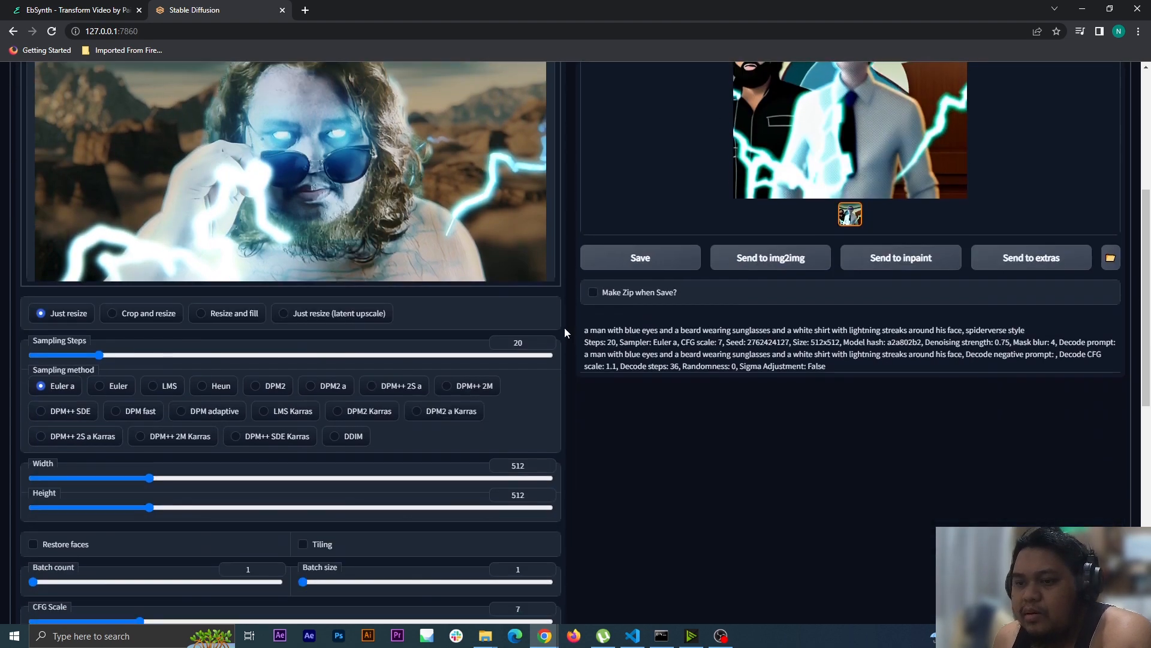
scroll(565, 328, down, 5)
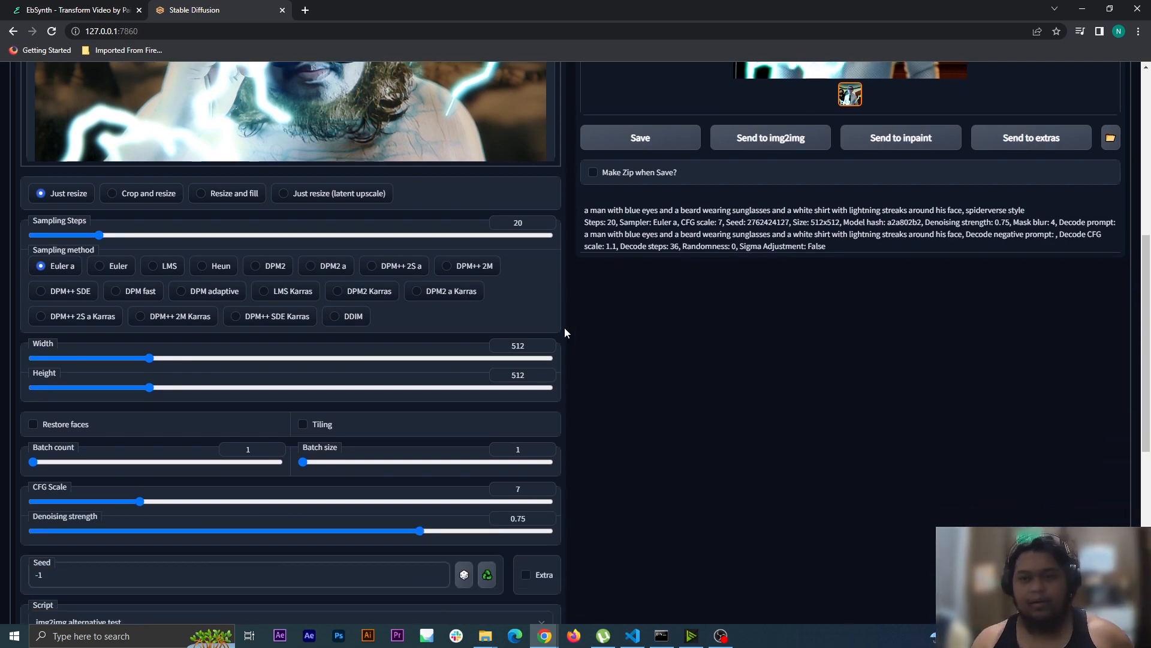
Set the denoising strength to 0.5 and the CFG scale to 21.
scroll(565, 328, down, 4)
scroll(565, 329, up, 12)
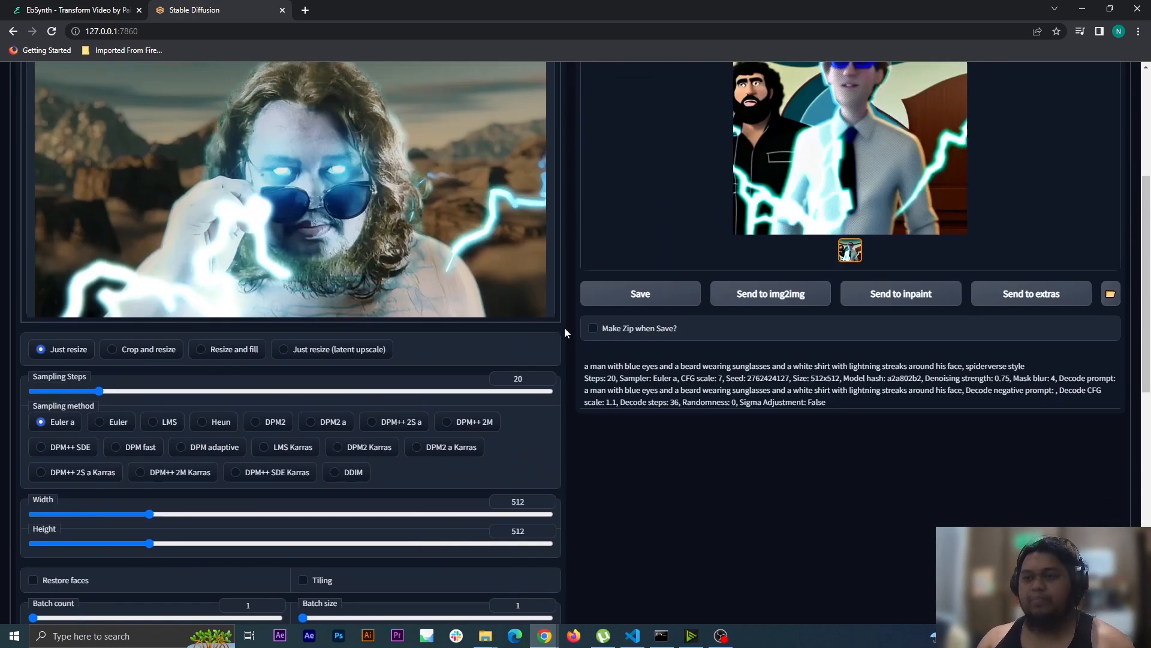
scroll(564, 329, down, 8)
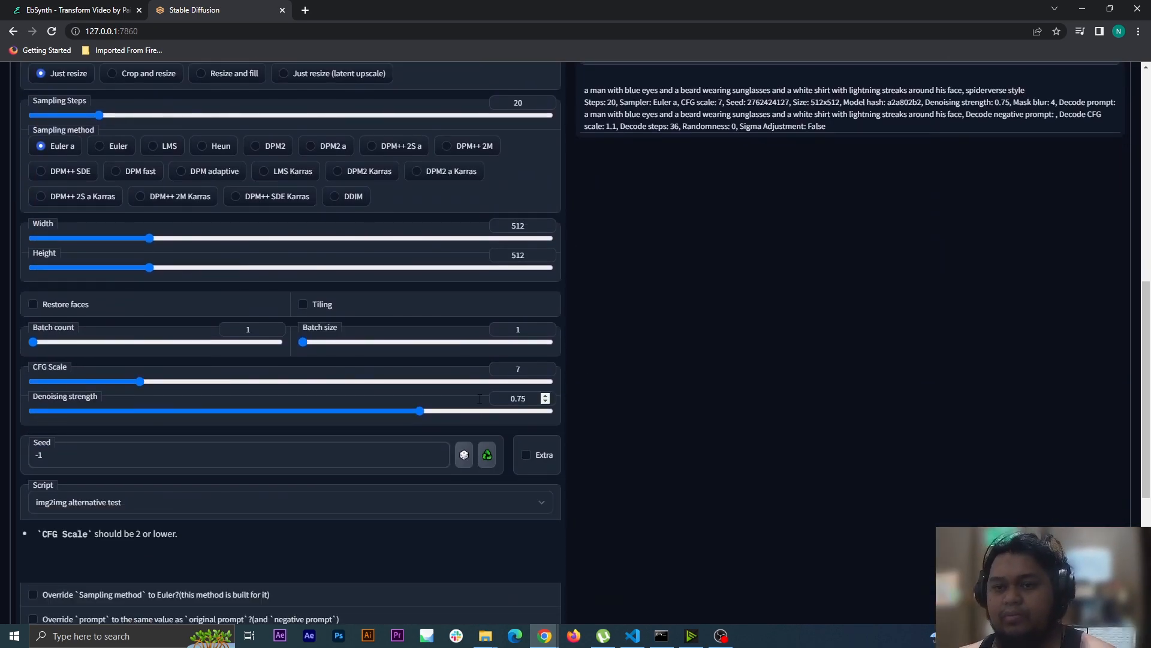
scroll(614, 452, up, 2)
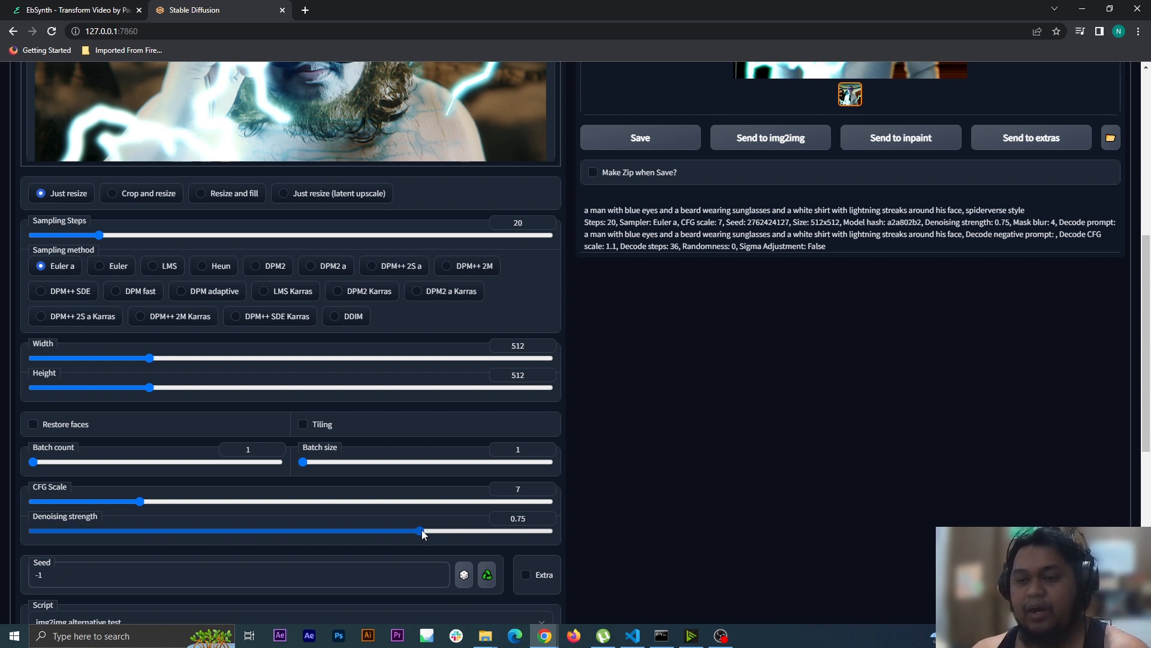
drag(422, 530, 287, 533)
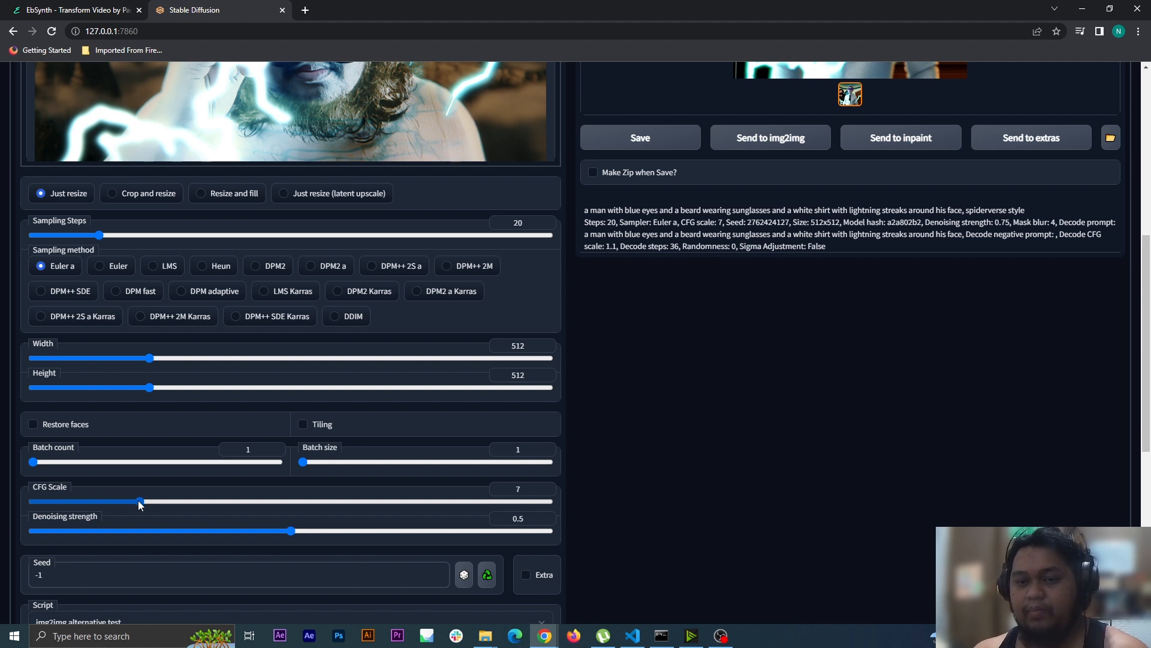
drag(139, 500, 307, 503)
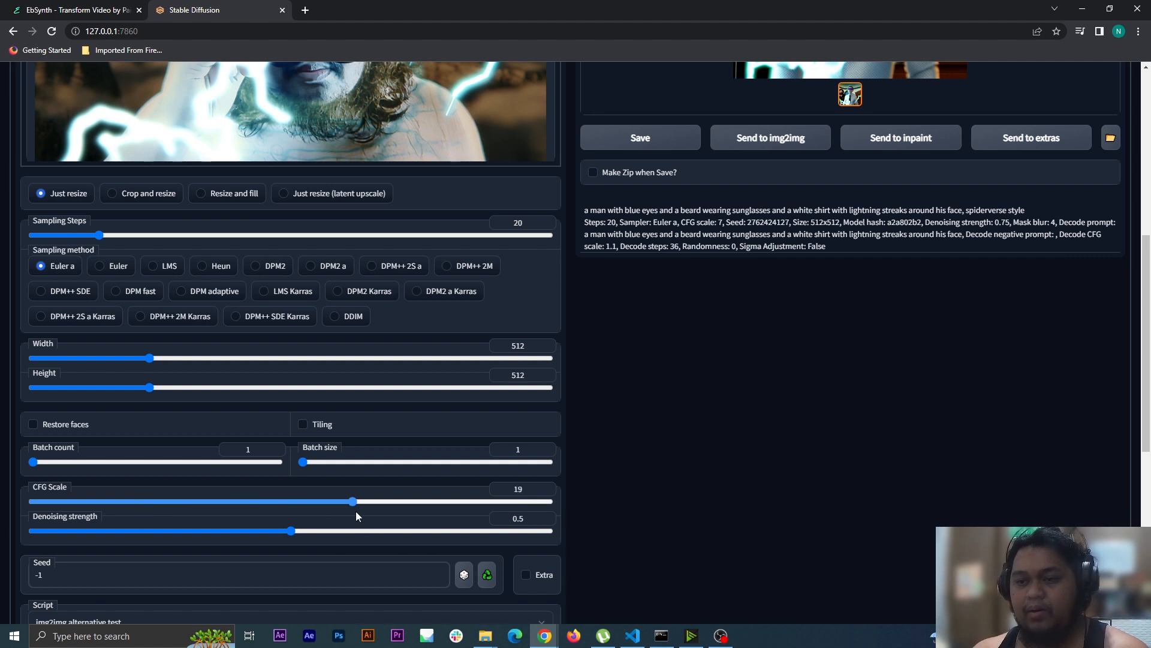
drag(377, 512, 391, 510)
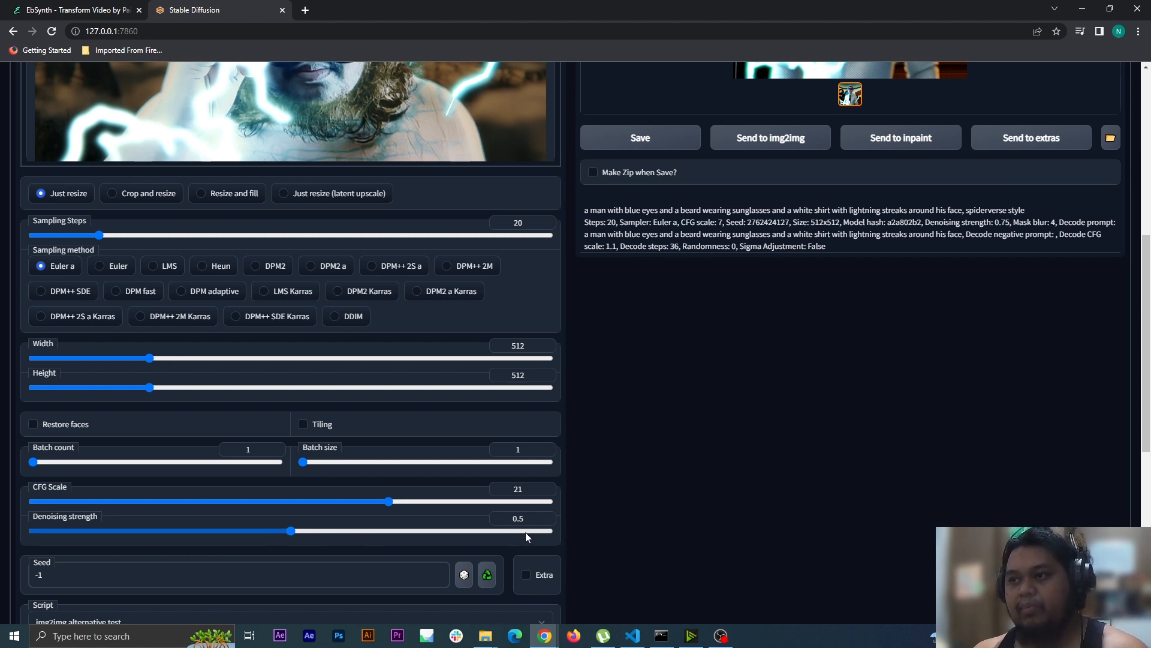
Review the prompt and source image alongside the CFG scale and denoising strength settings.
scroll(525, 531, up, 5)
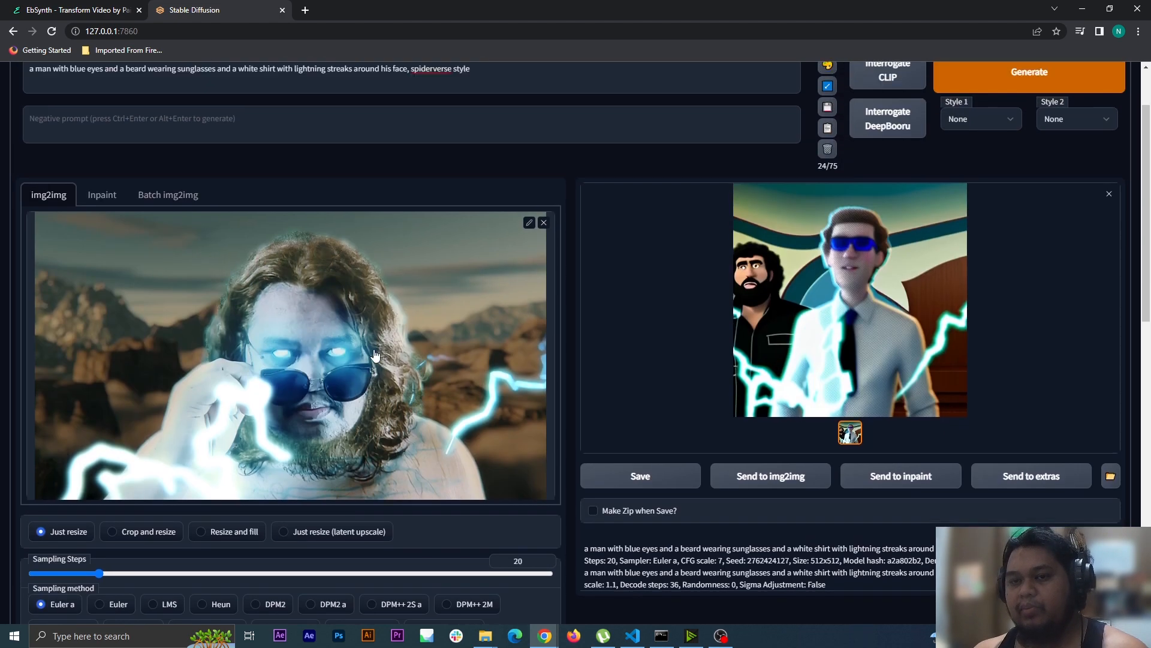
scroll(282, 405, up, 2)
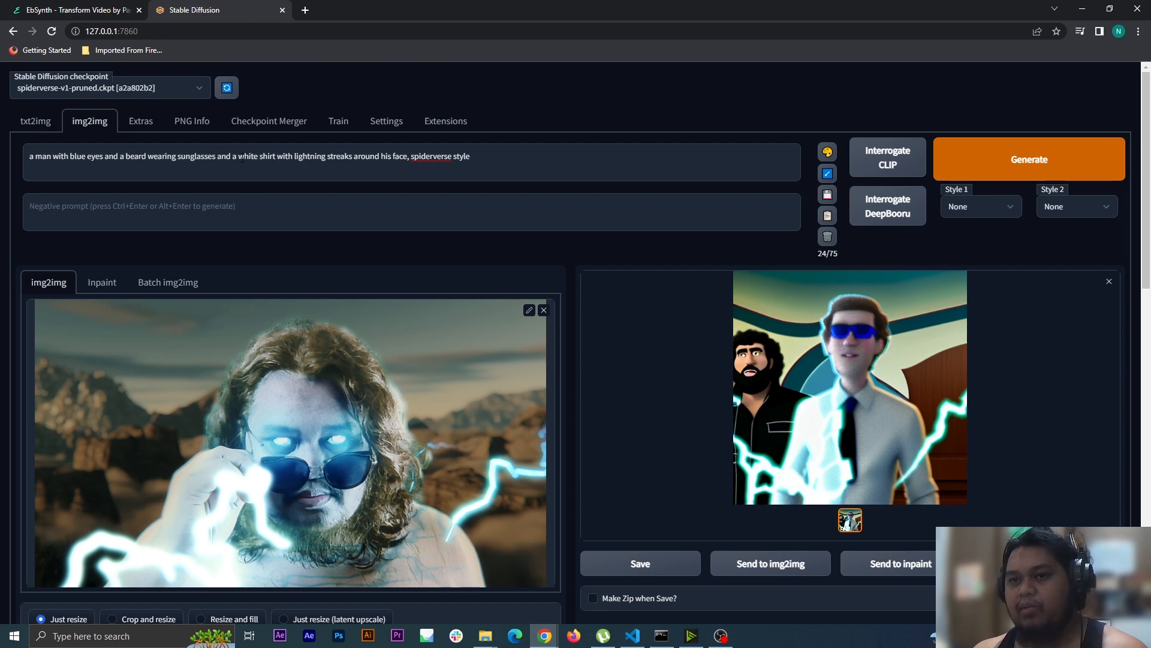
scroll(412, 308, down, 9)
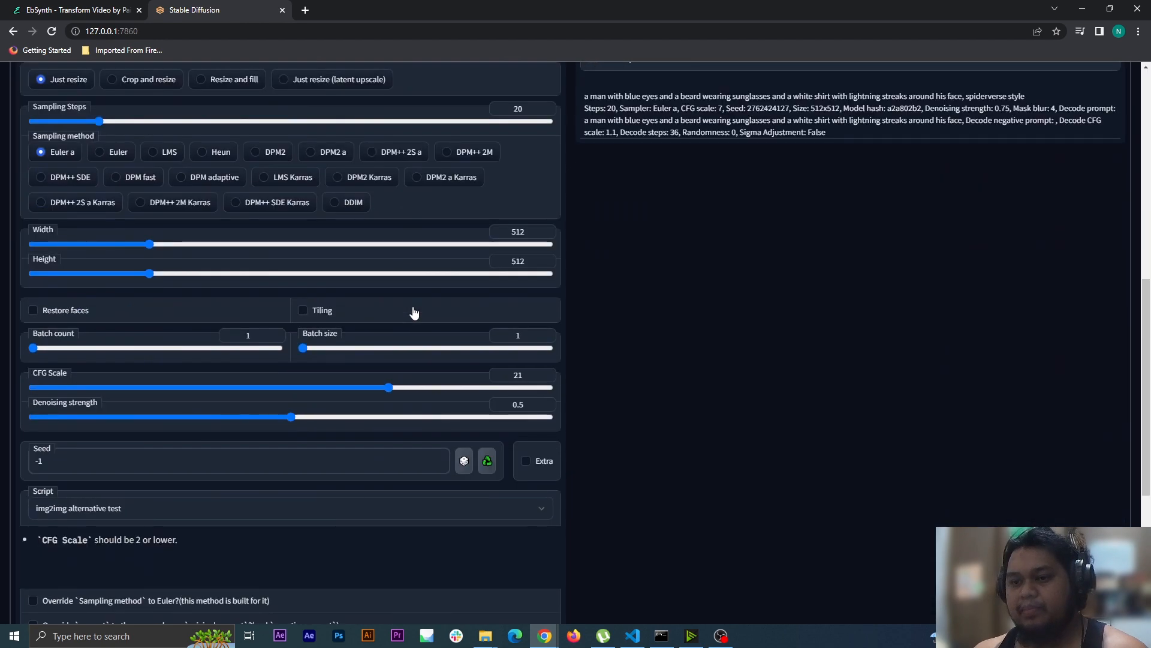
click(399, 388)
scroll(401, 460, up, 1)
scroll(401, 460, up, 2)
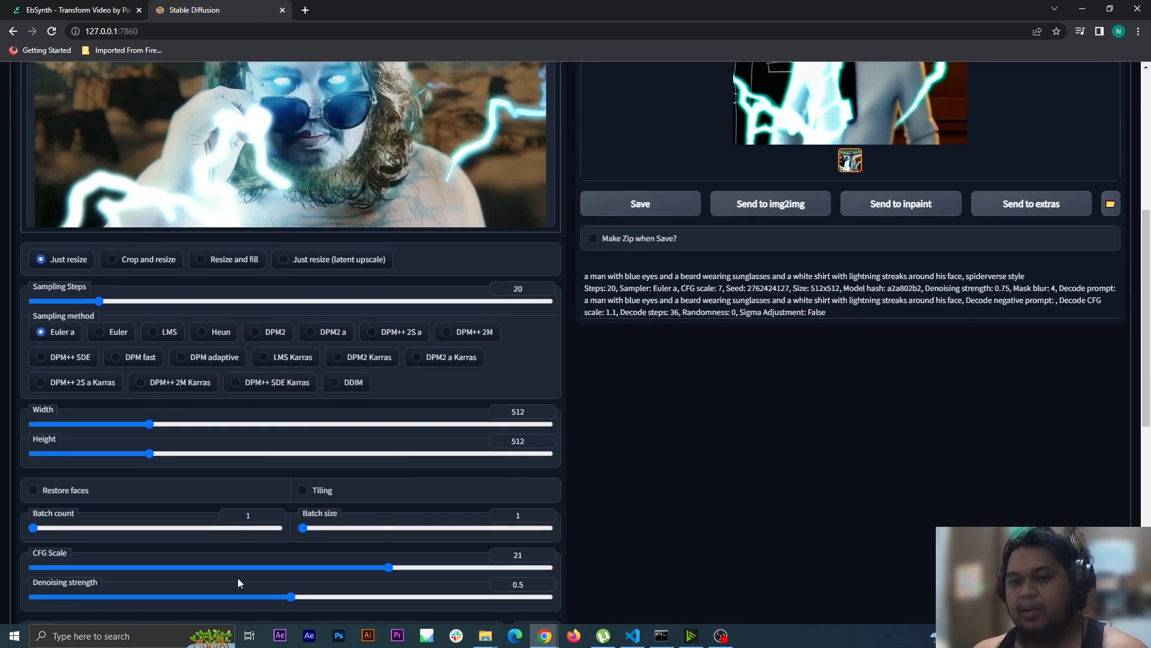
scroll(431, 582, up, 4)
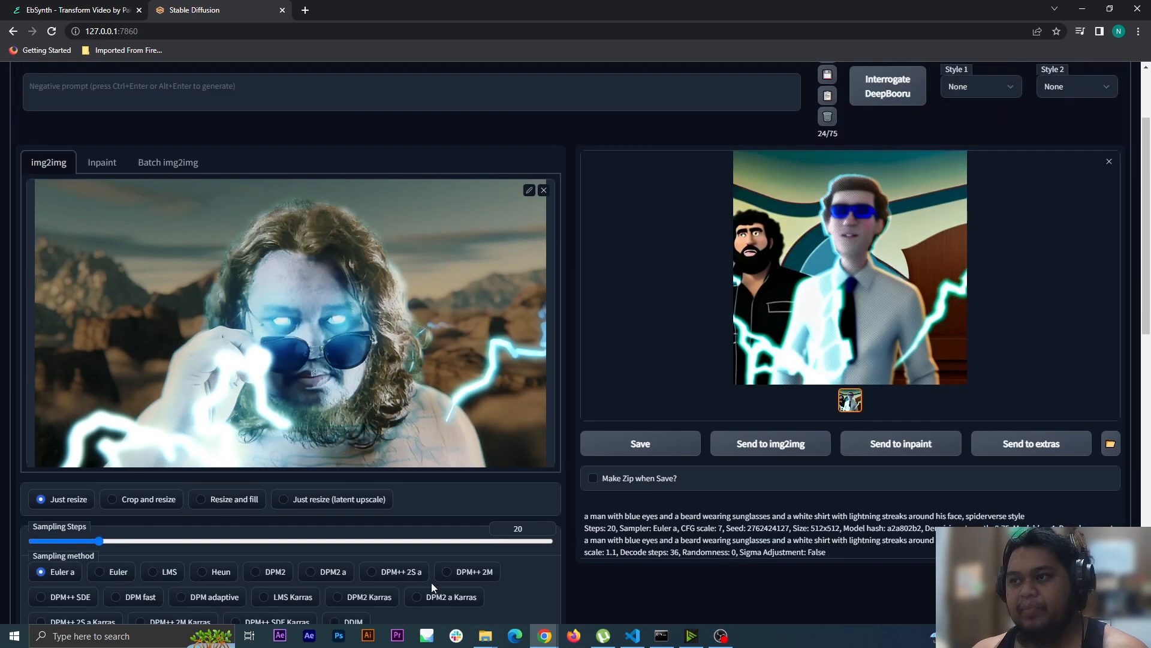
scroll(430, 581, up, 2)
scroll(422, 243, down, 8)
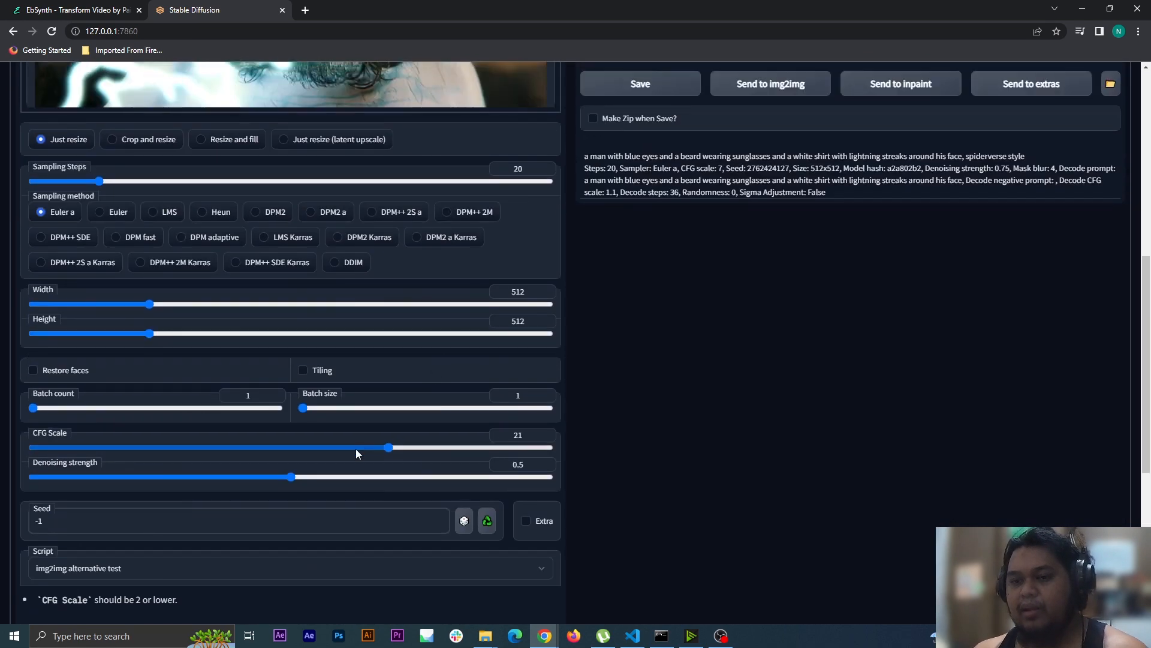
scroll(355, 449, up, 8)
scroll(405, 172, down, 3)
scroll(405, 172, down, 4)
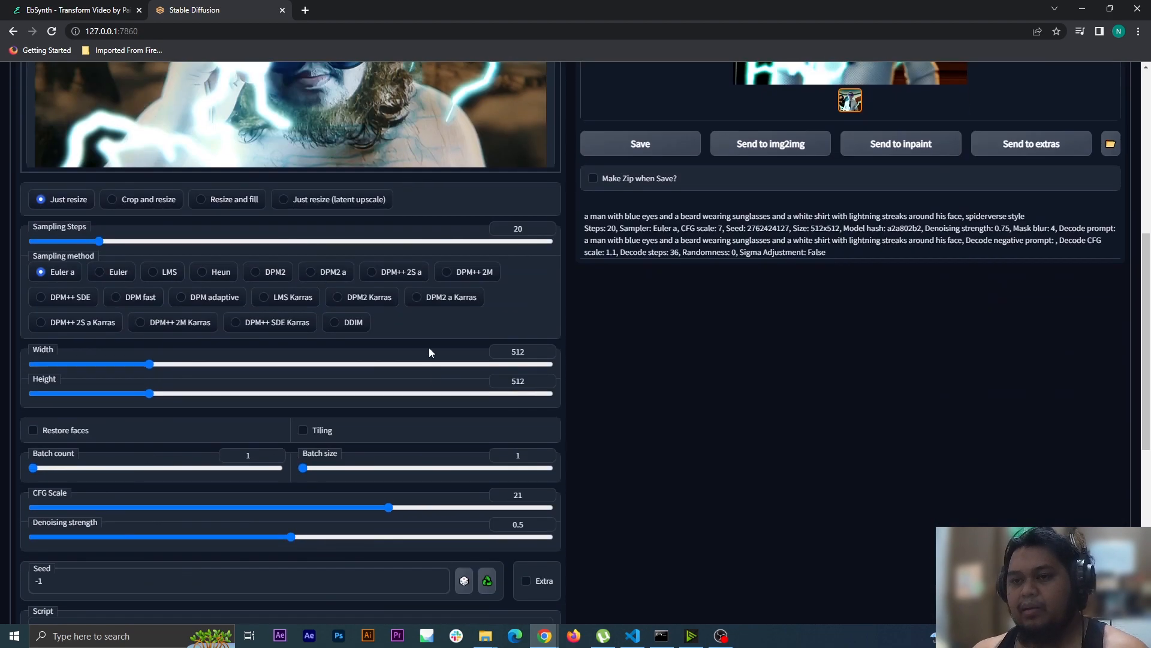
click(390, 507)
scroll(418, 509, up, 7)
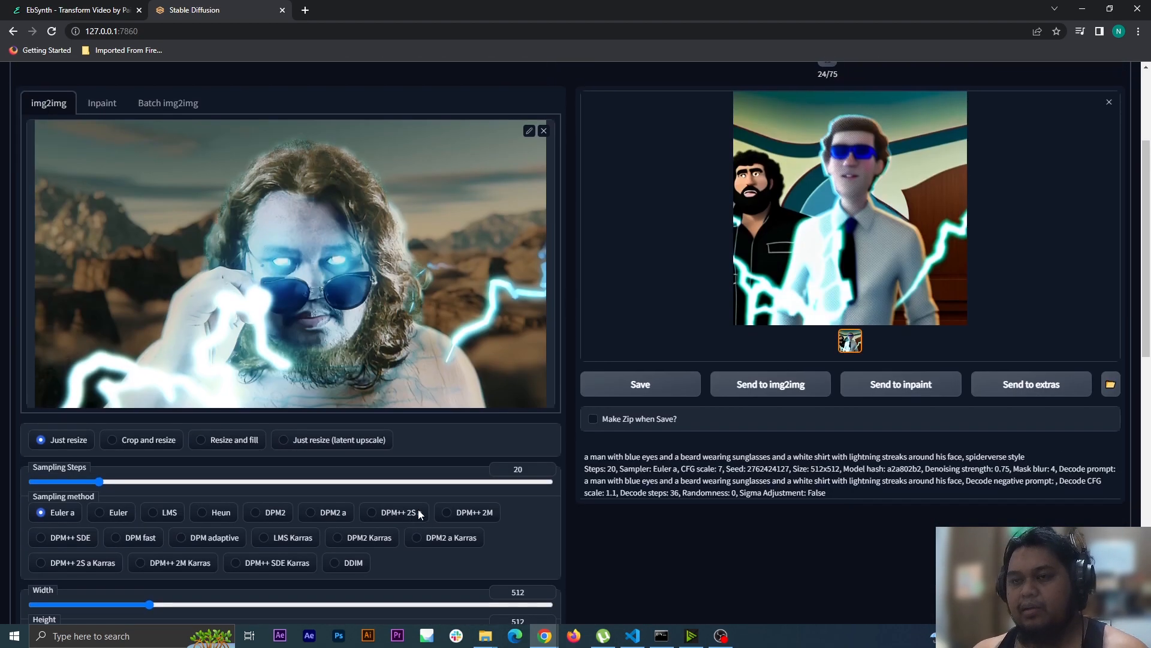
drag(494, 163, 2, 163)
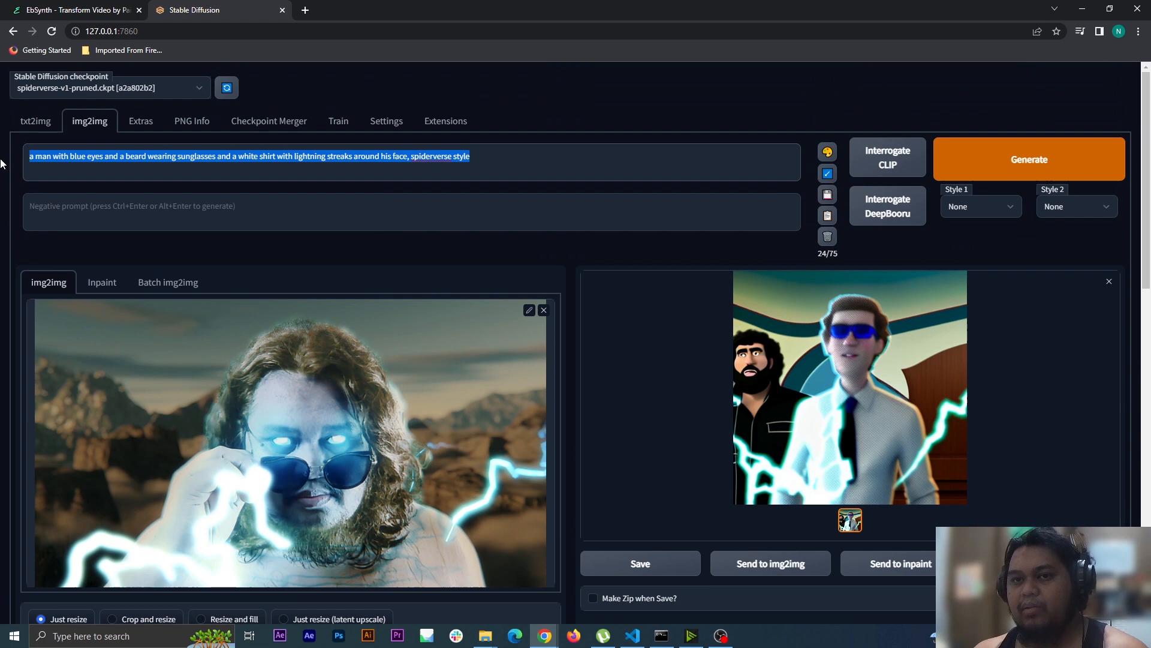
click(384, 246)
scroll(414, 235, down, 5)
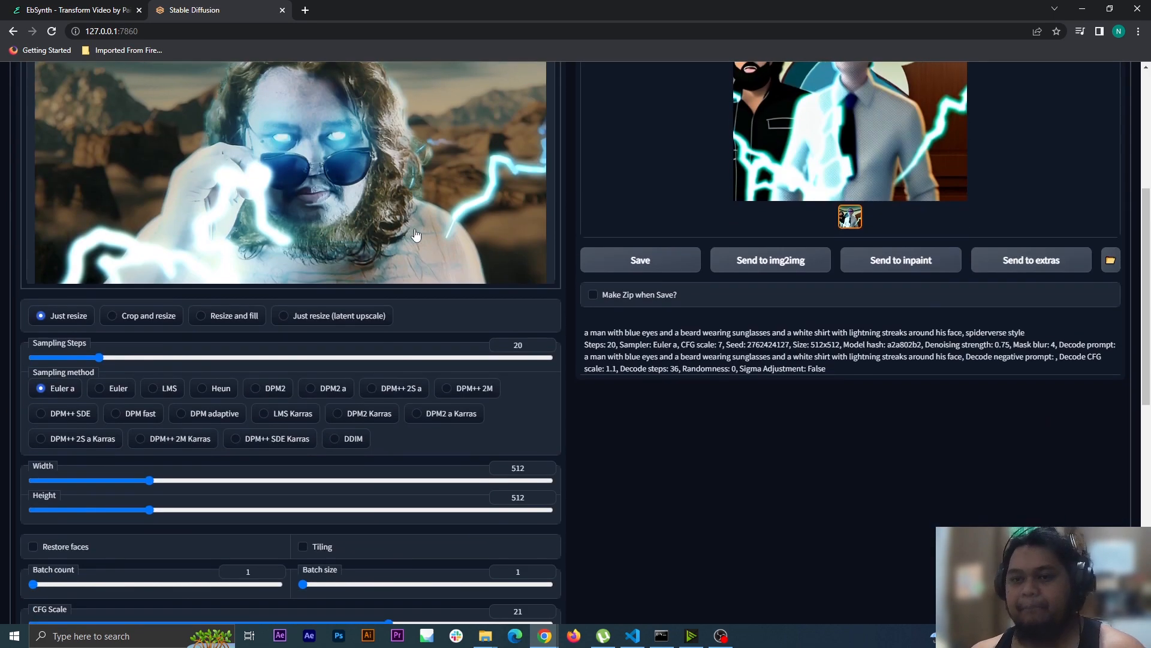
scroll(420, 234, down, 6)
scroll(516, 339, up, 4)
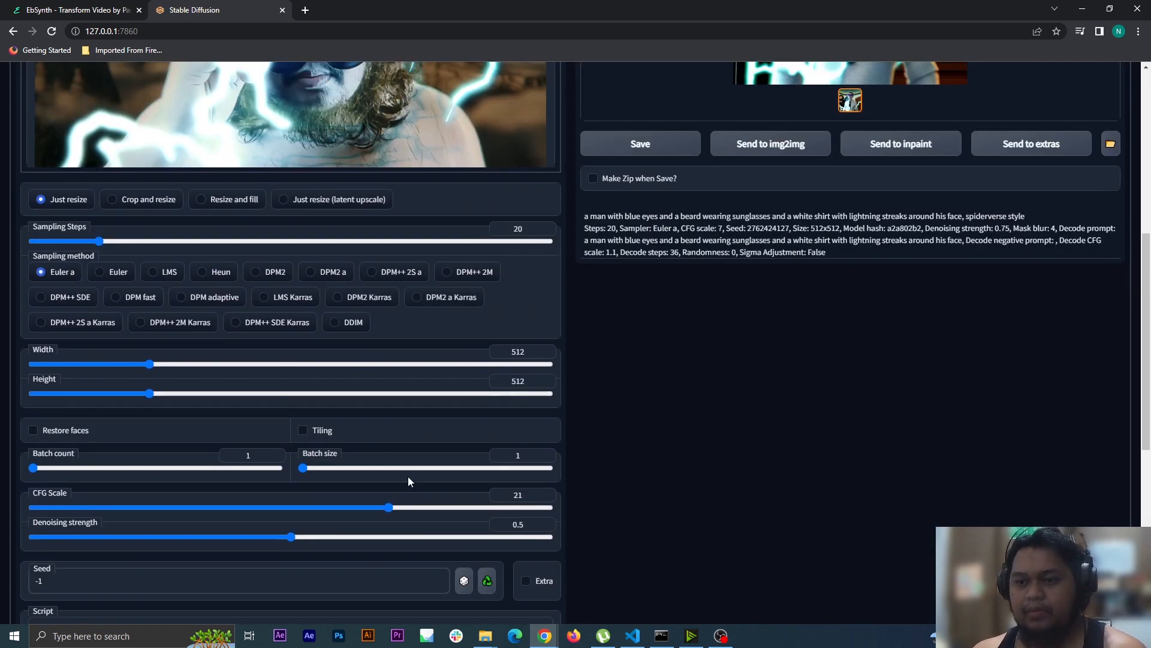
Set the output width to 1024 and the height to 576 to match the source frame's proportions.
scroll(637, 423, up, 6)
scroll(637, 423, down, 3)
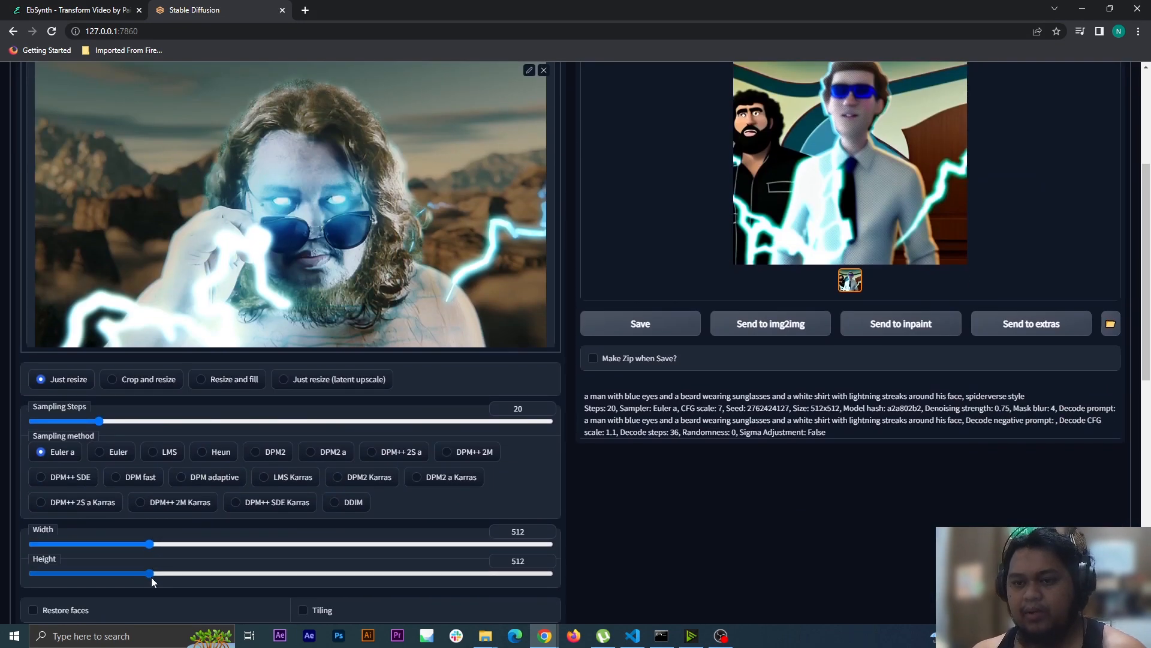
drag(155, 576, 242, 556)
click(149, 573)
drag(149, 573, 198, 572)
drag(249, 544, 345, 546)
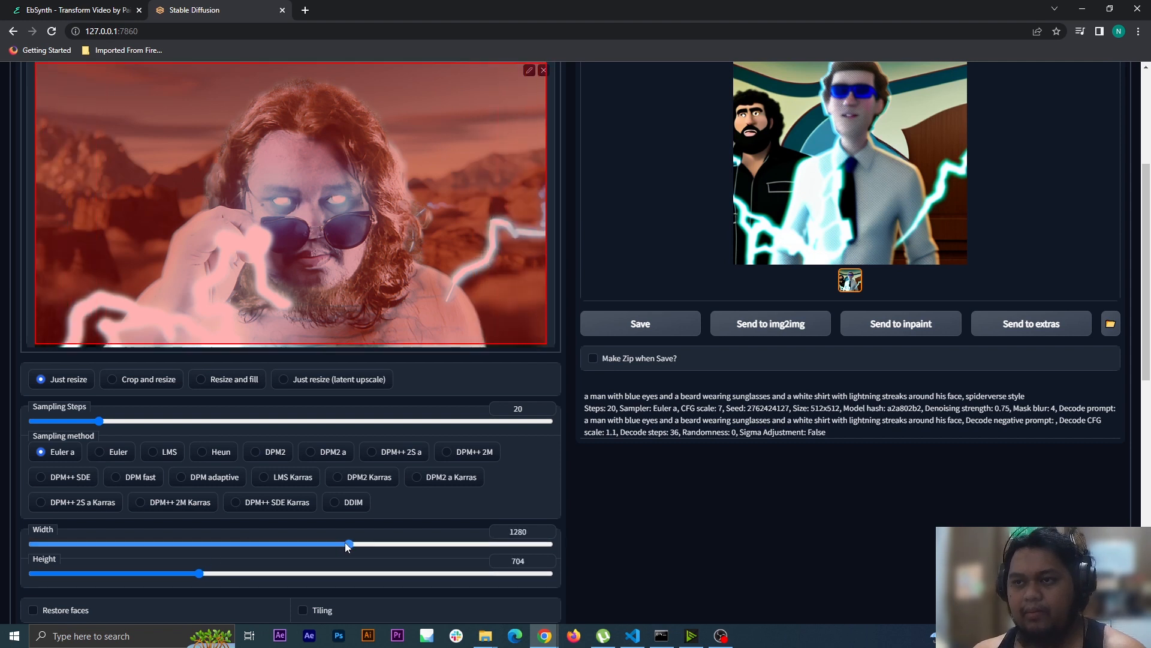
mouse_move(199, 573)
mouse_down()
mouse_move(214, 577)
mouse_move(196, 570)
mouse_up()
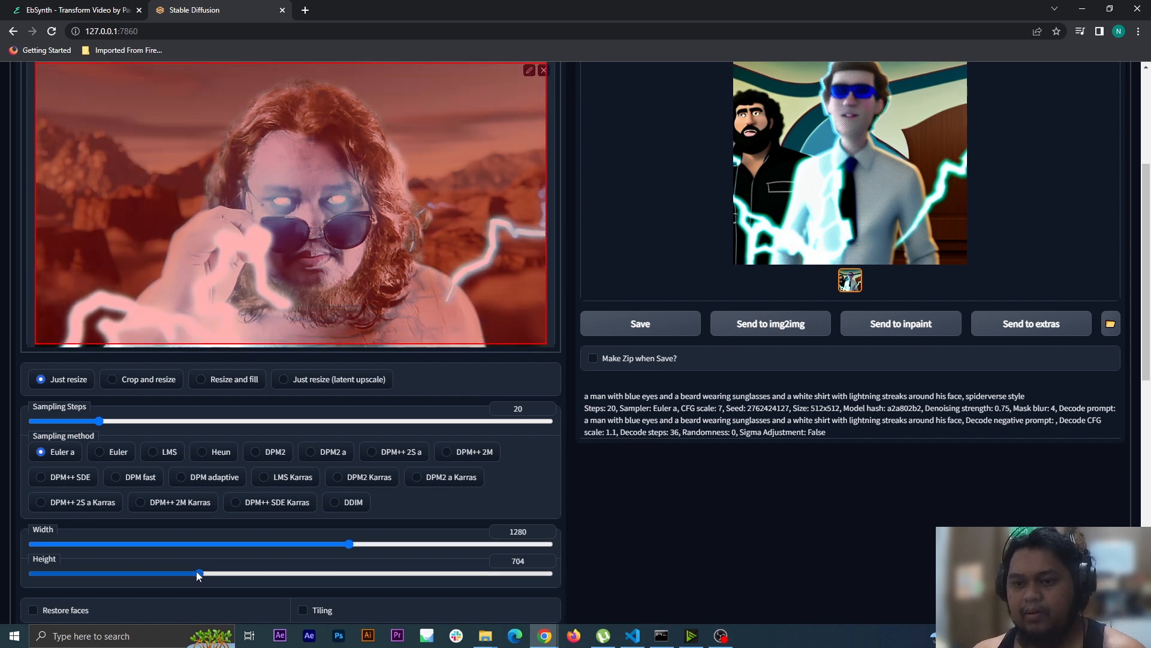
drag(349, 544, 297, 548)
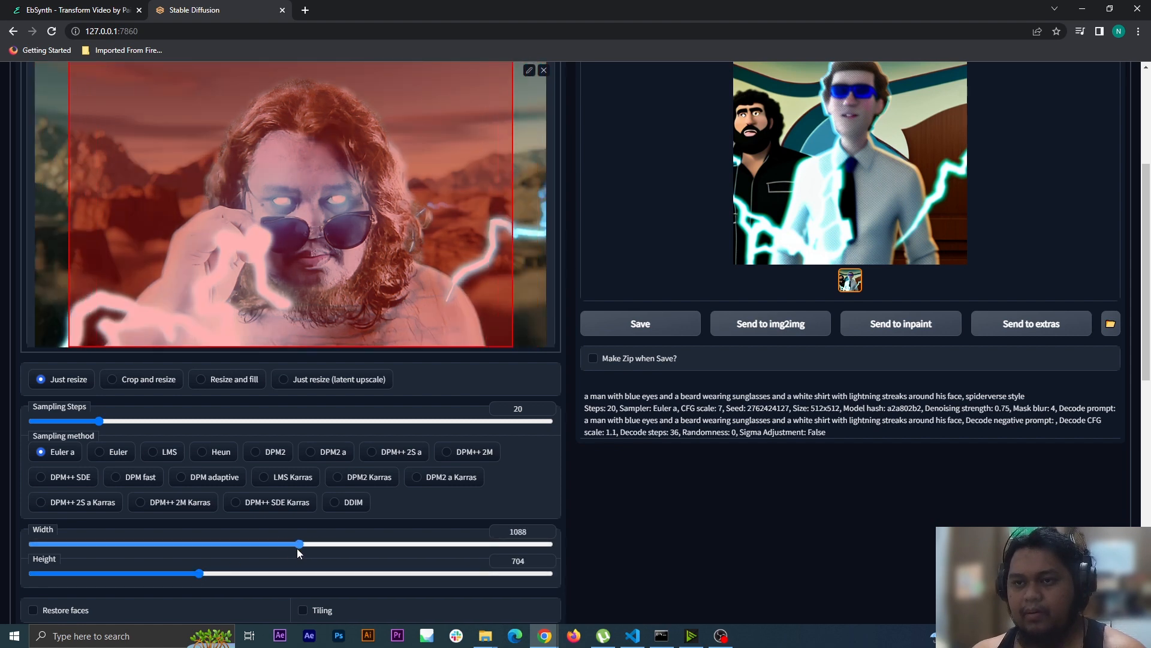
drag(199, 573, 168, 574)
mouse_move(300, 543)
mouse_down()
mouse_move(258, 548)
mouse_move(282, 545)
mouse_up()
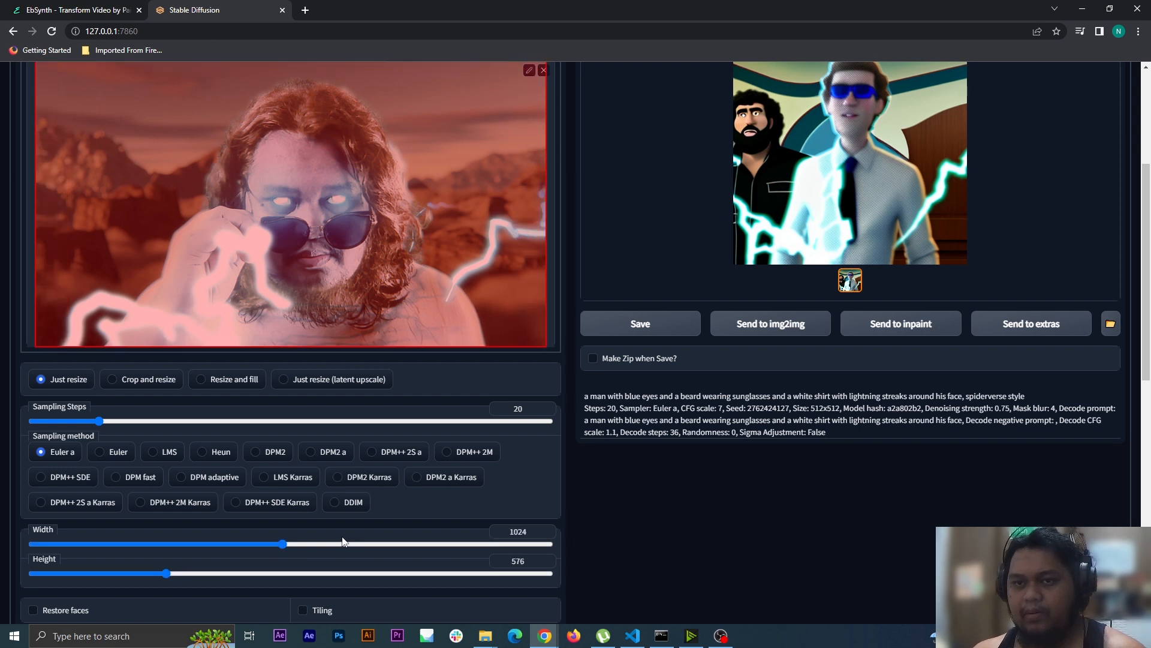
Generate the img2img image with the new settings and check the alternative test script's options while it renders.
scroll(615, 527, up, 1)
scroll(614, 534, up, 3)
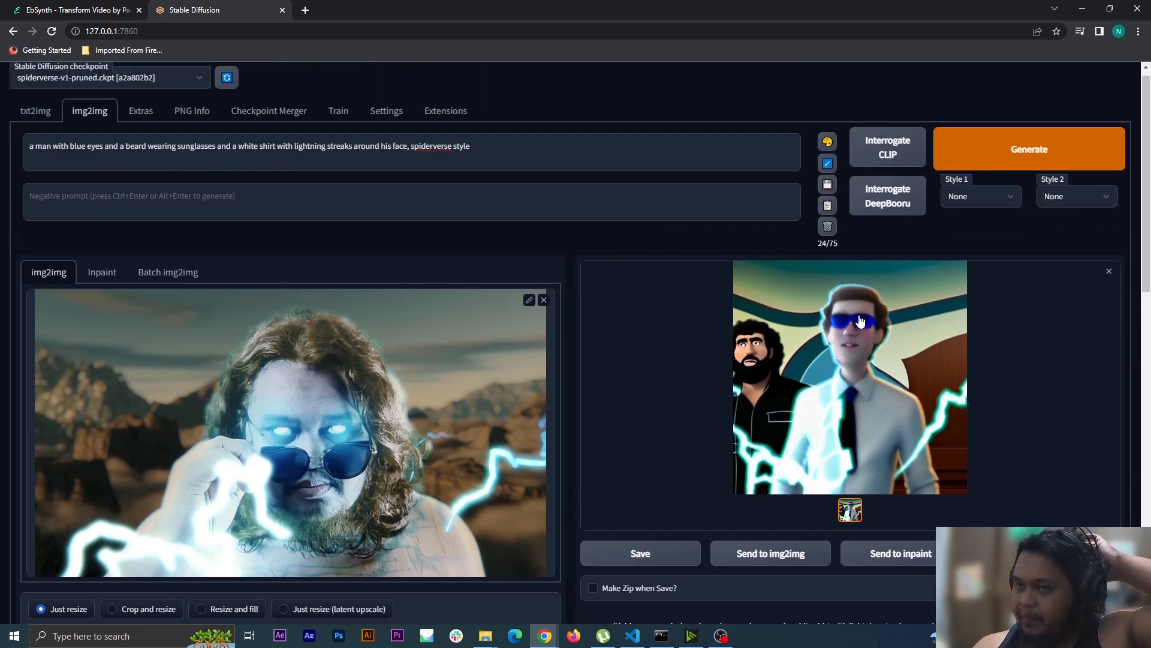
scroll(860, 320, up, 1)
click(947, 171)
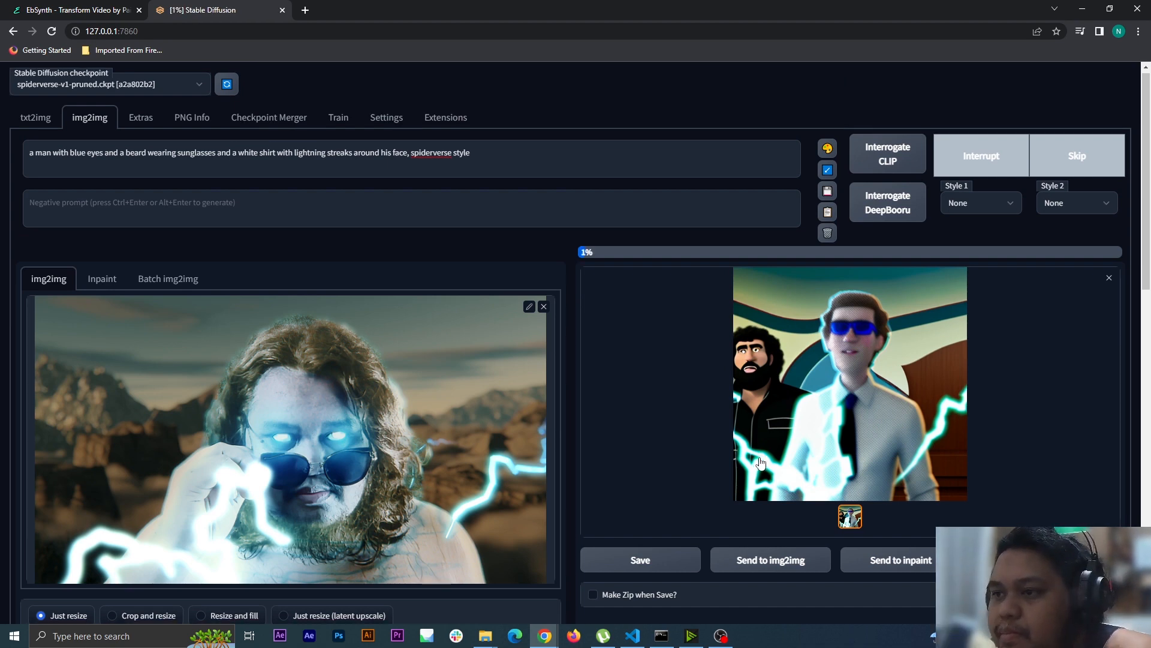
scroll(758, 455, down, 14)
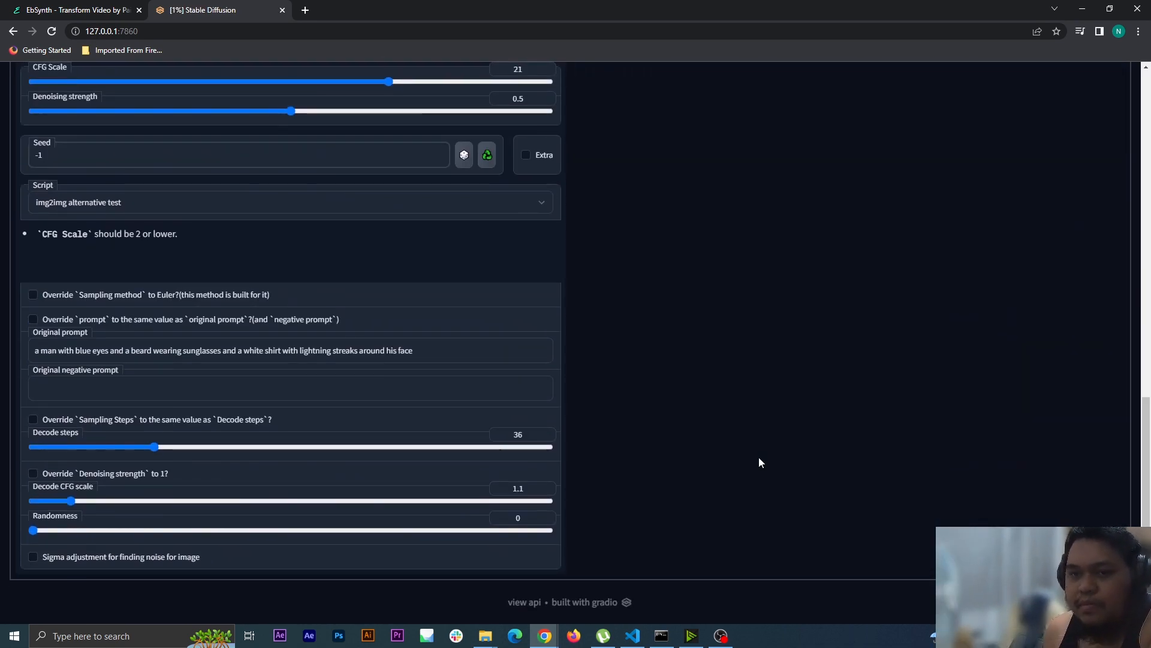
scroll(759, 462, up, 15)
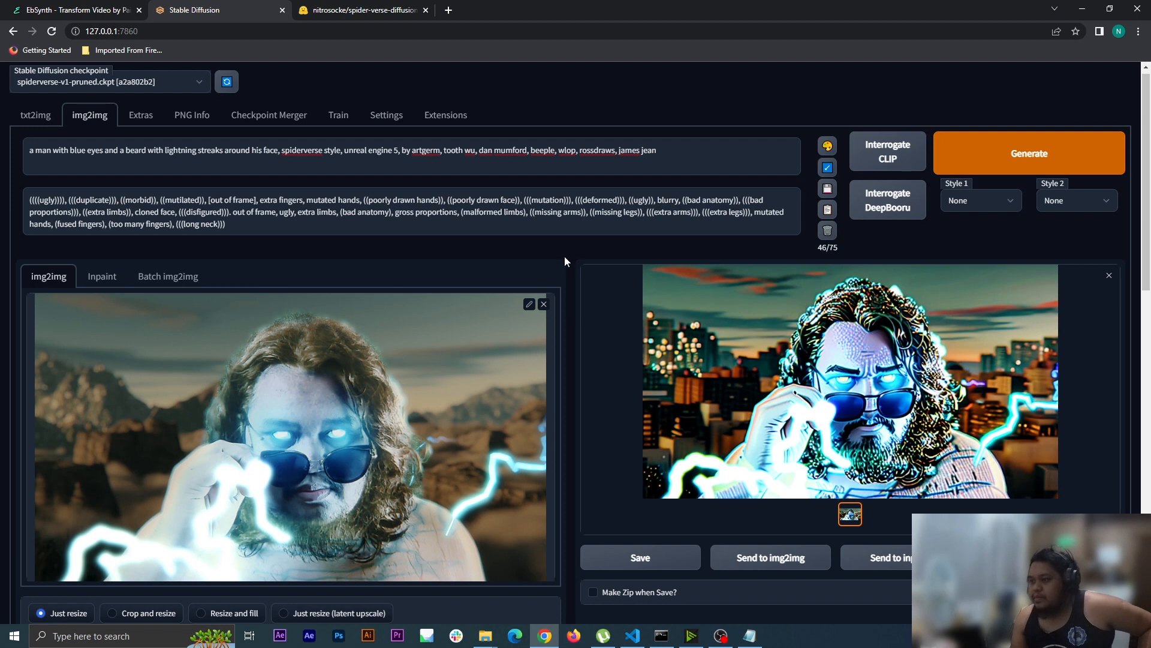
Examine the unreal engine 5 and artist style terms in the prompt, and view the generated image enlarged.
drag(642, 171, 355, 166)
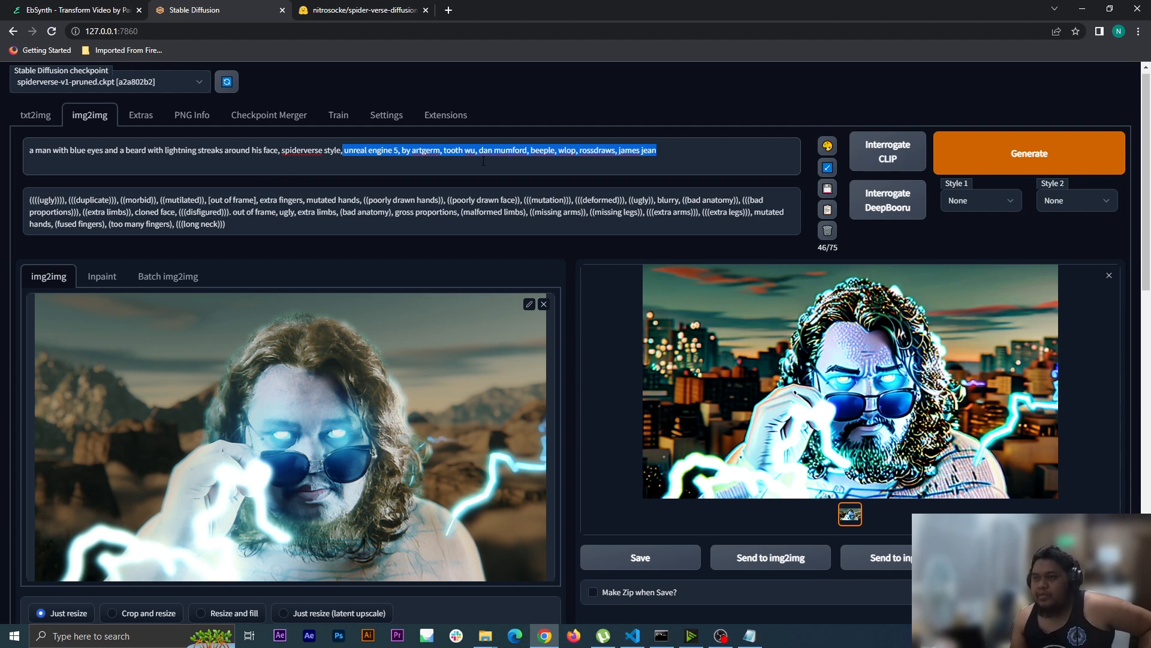
click(686, 167)
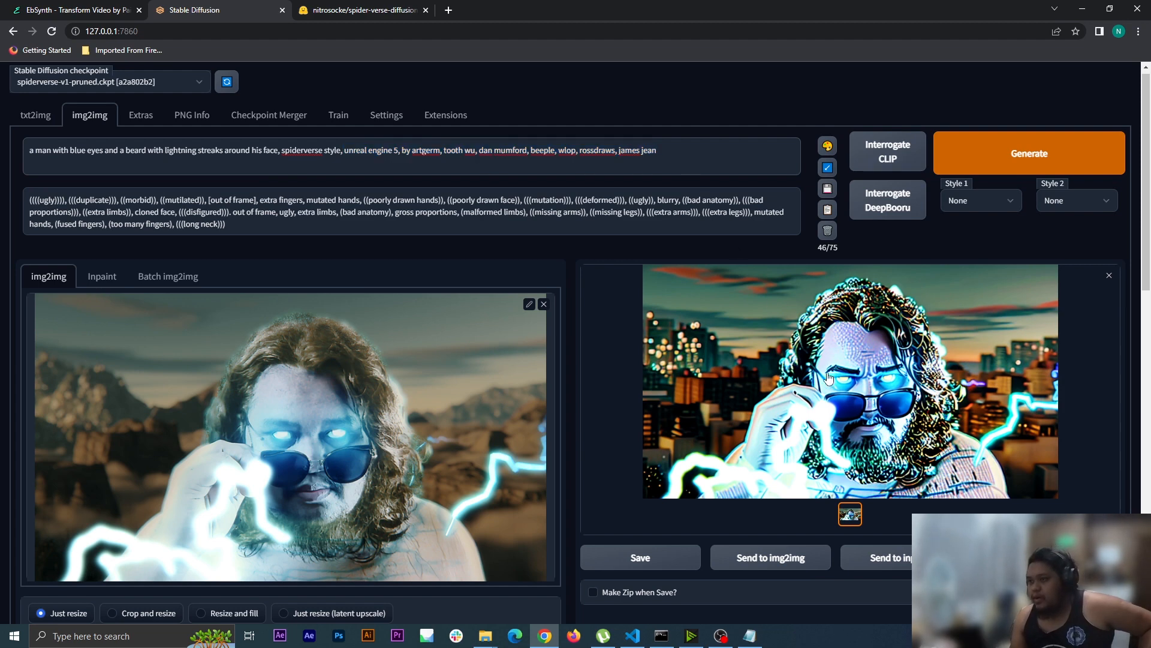
click(889, 401)
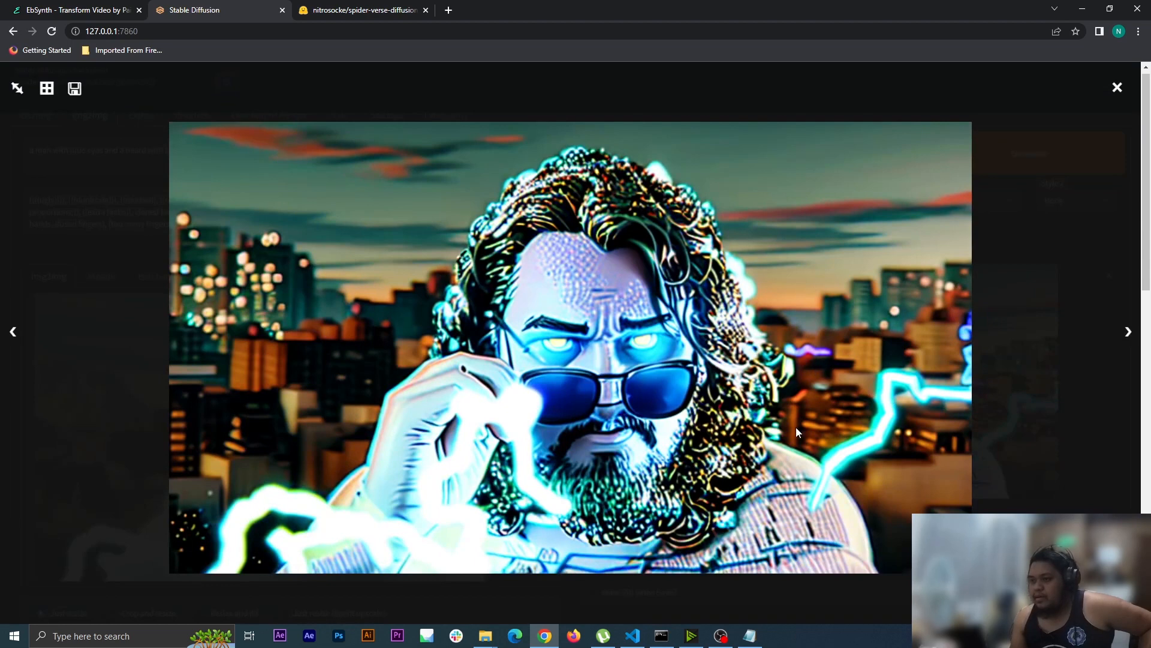
click(1061, 424)
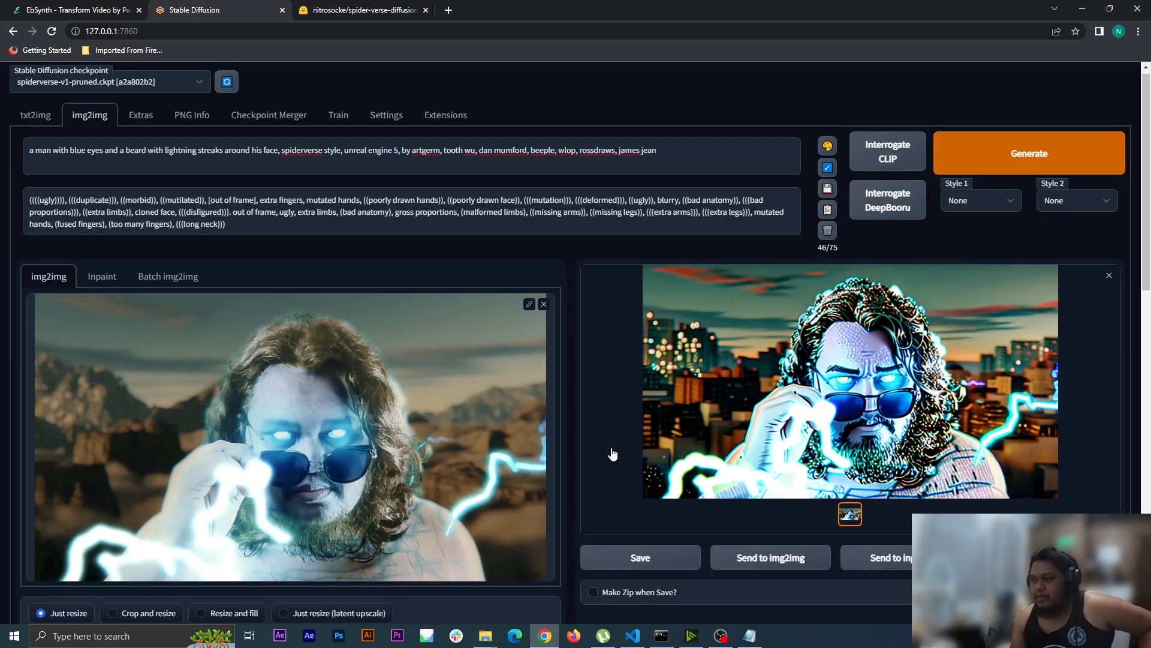
Review the sampling steps, size, face restoration, CFG scale, denoising strength and script settings, and compare the result with the source image.
scroll(607, 448, down, 7)
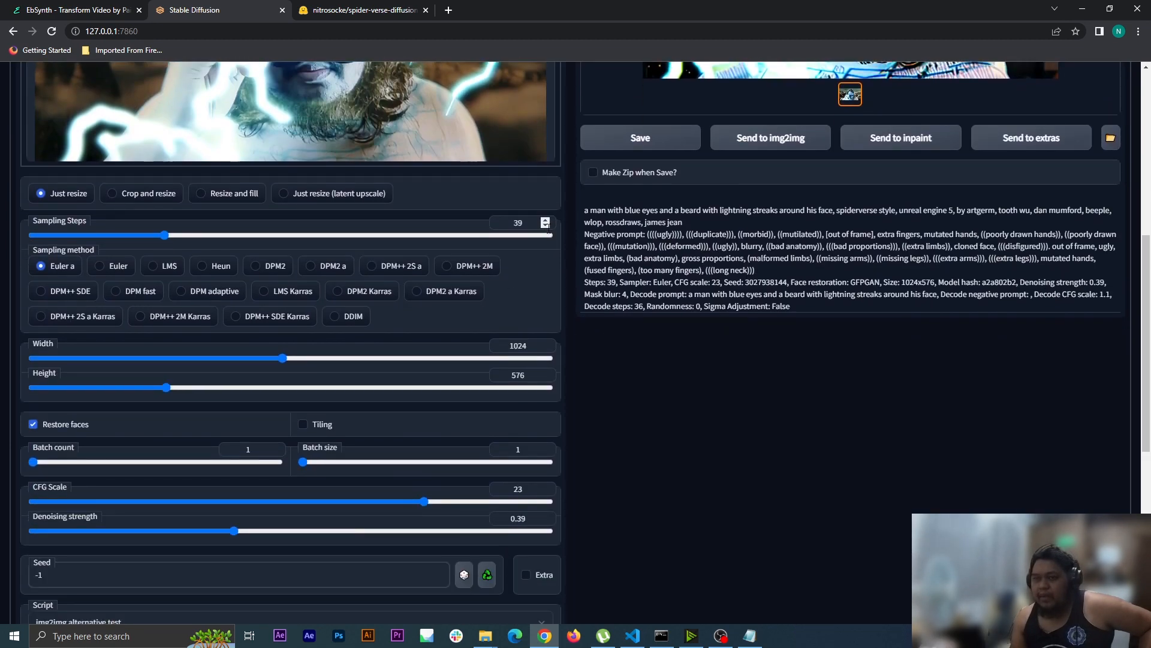
scroll(627, 402, down, 3)
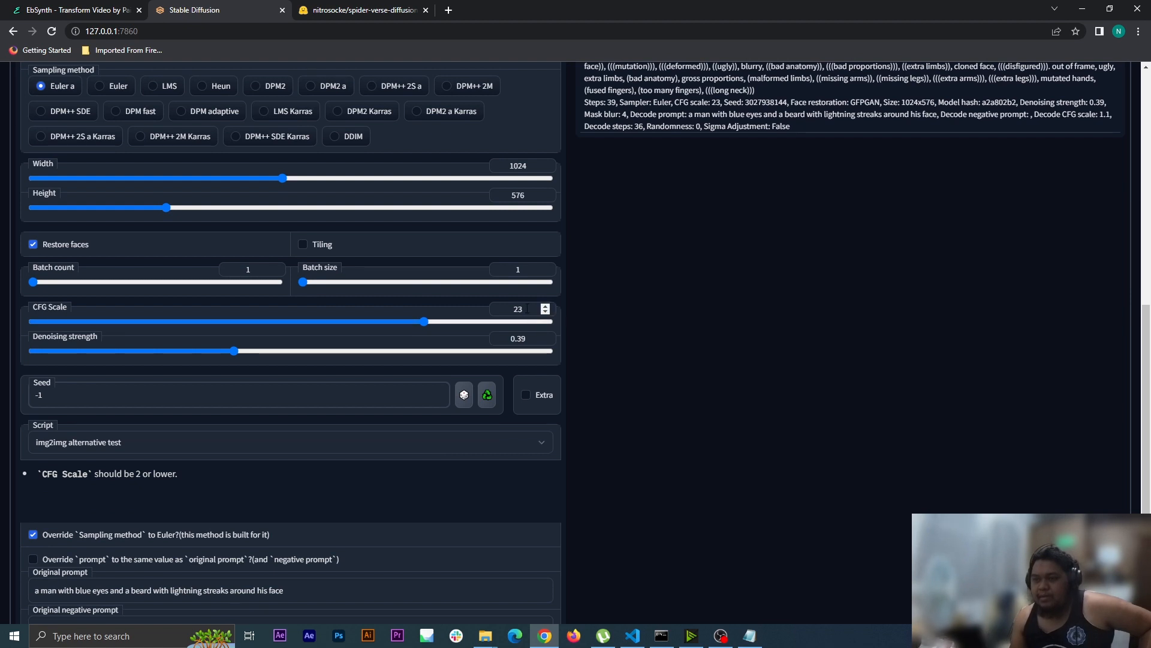
drag(522, 308, 506, 308)
click(647, 364)
click(528, 339)
scroll(687, 407, down, 4)
scroll(687, 407, up, 13)
scroll(609, 354, down, 2)
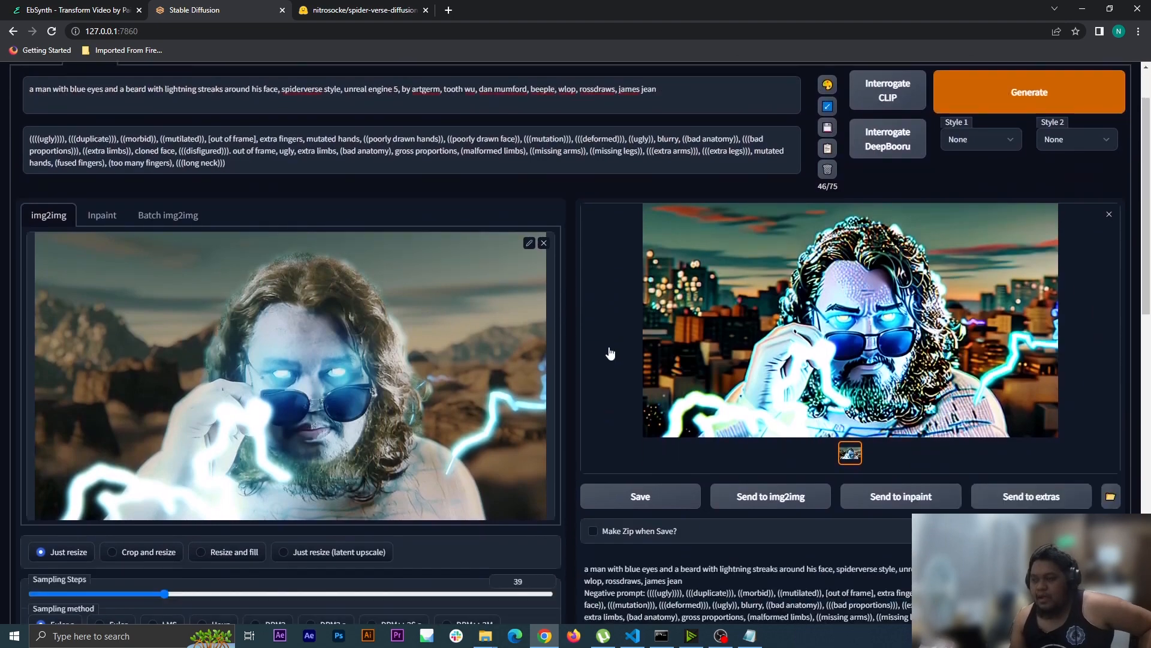
scroll(578, 358, up, 2)
scroll(583, 365, down, 2)
scroll(583, 367, up, 1)
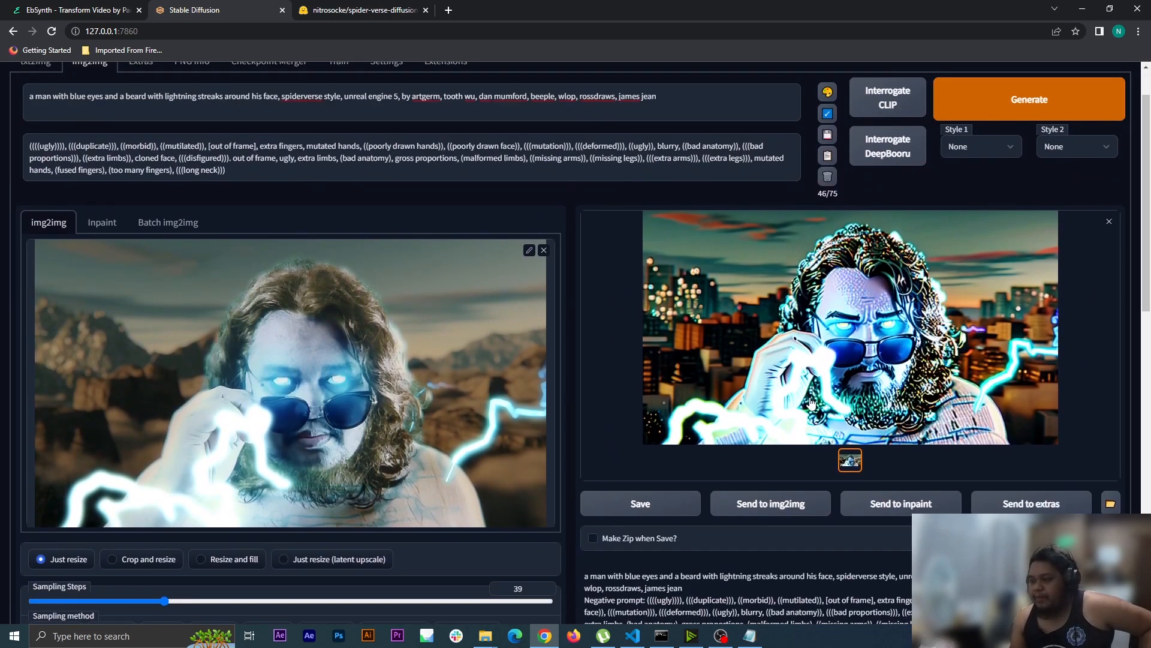
scroll(656, 487, down, 10)
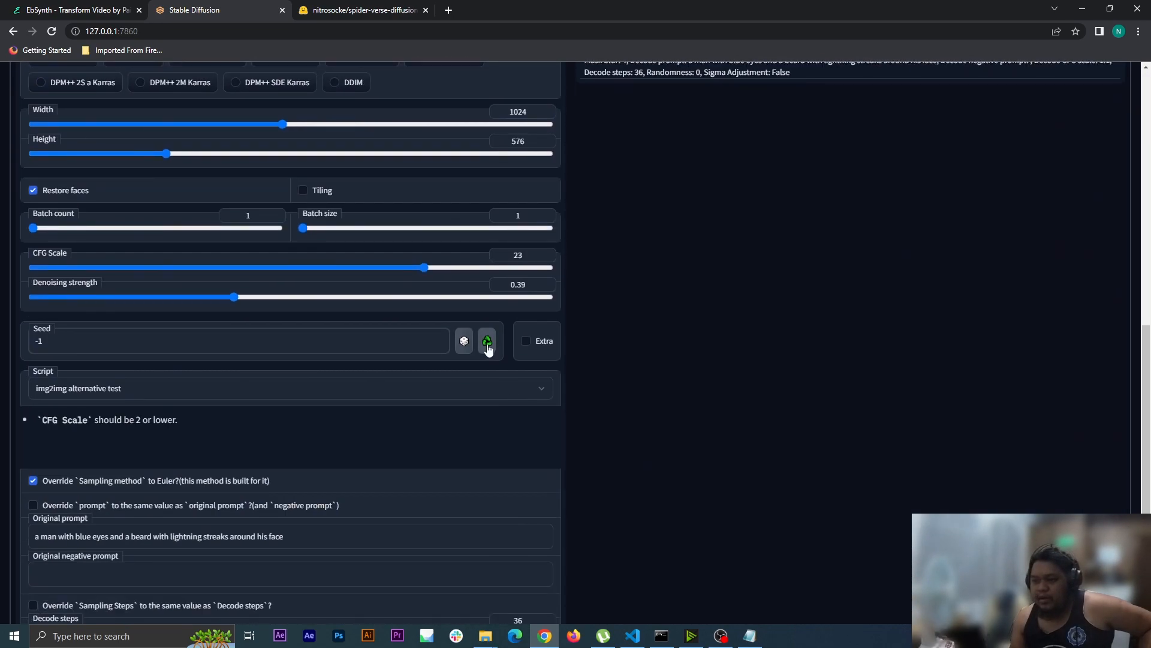
Reuse the last generated image's seed, and compare the spiderverse result and its generation parameters with the source frame.
click(487, 344)
scroll(706, 466, up, 4)
scroll(566, 466, down, 4)
scroll(616, 411, up, 8)
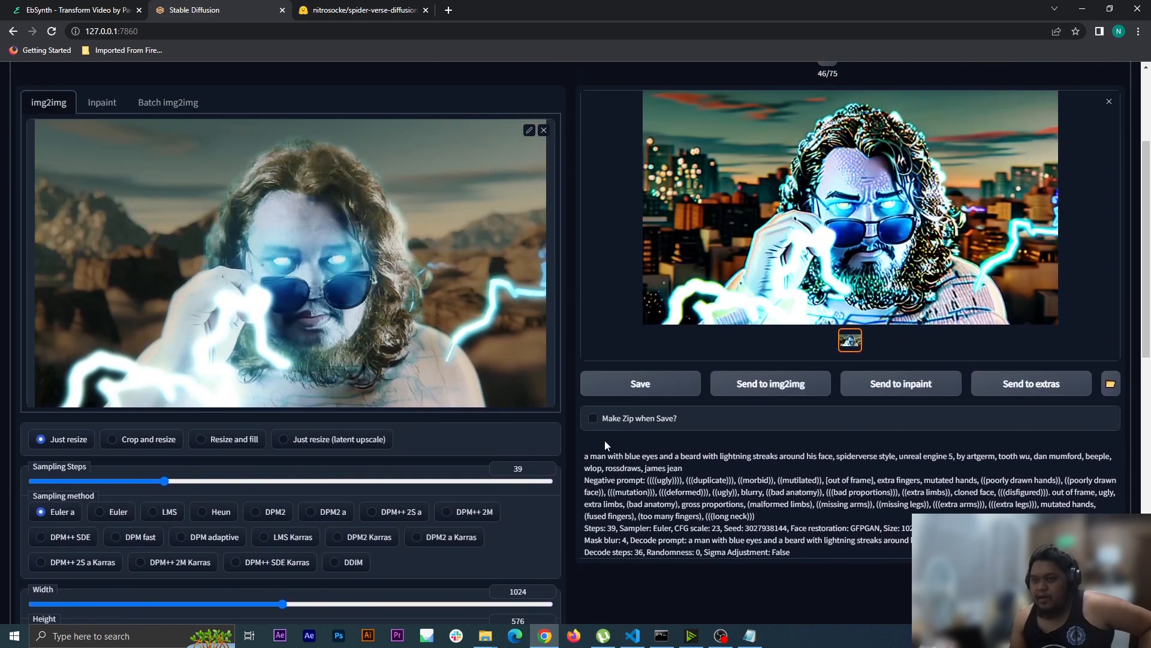
scroll(605, 440, up, 3)
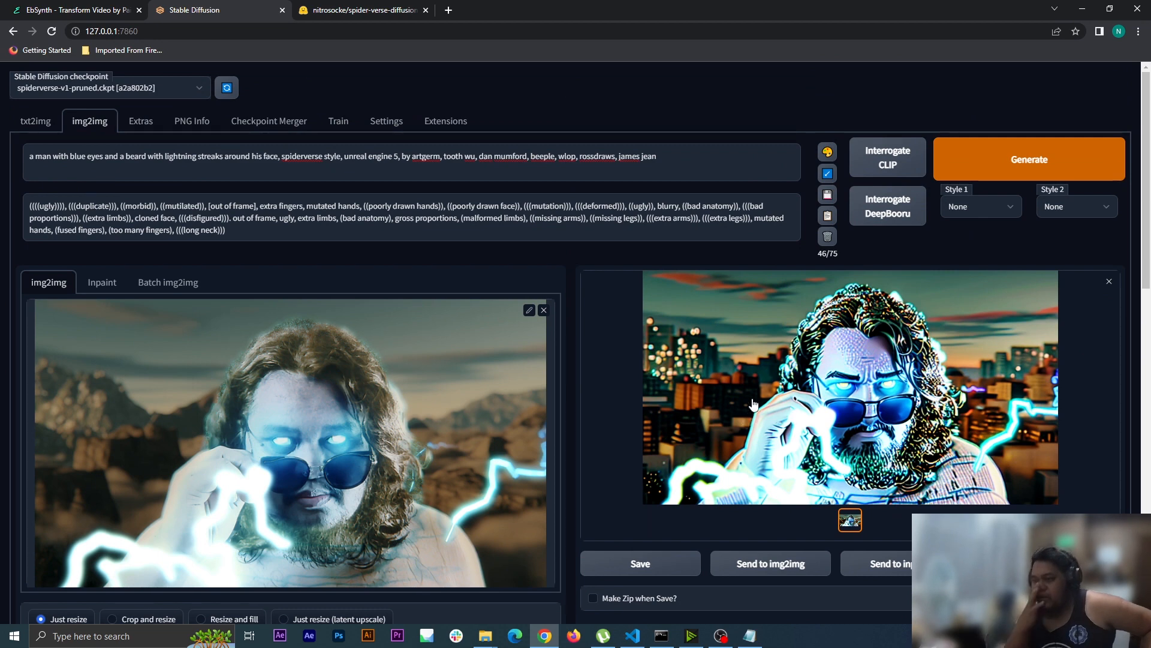
scroll(753, 405, down, 1)
scroll(773, 387, down, 3)
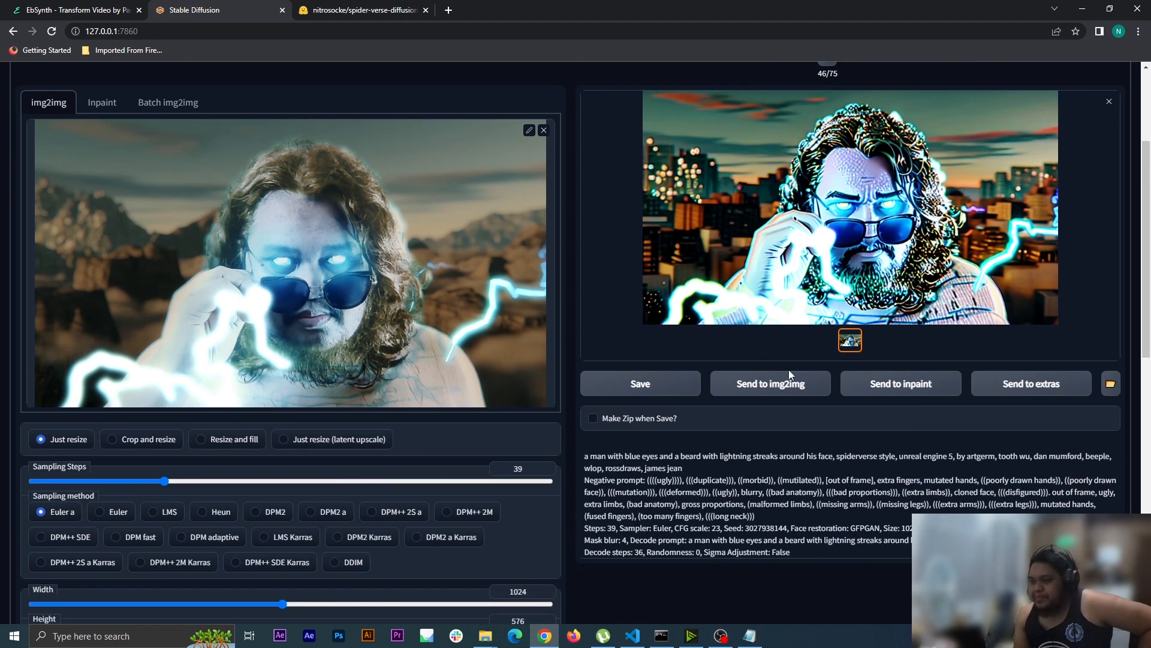
scroll(789, 369, up, 2)
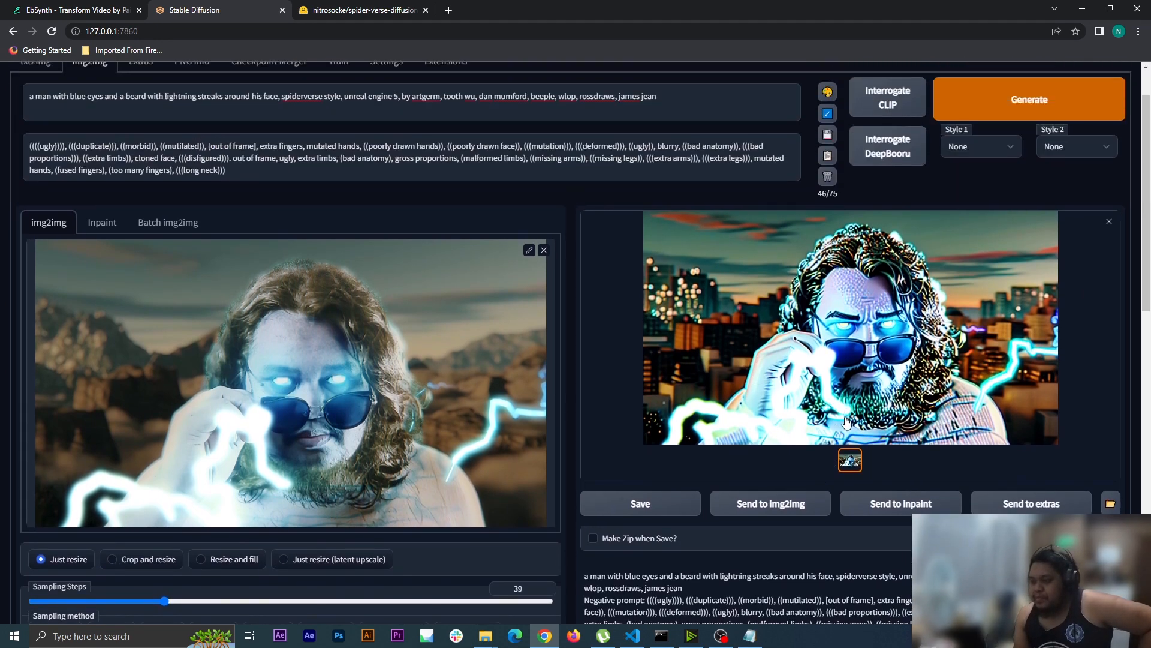
Send the generated image to Extras, enable upscaling before restoring faces, and set GFPGAN visibility to 1.
click(1035, 503)
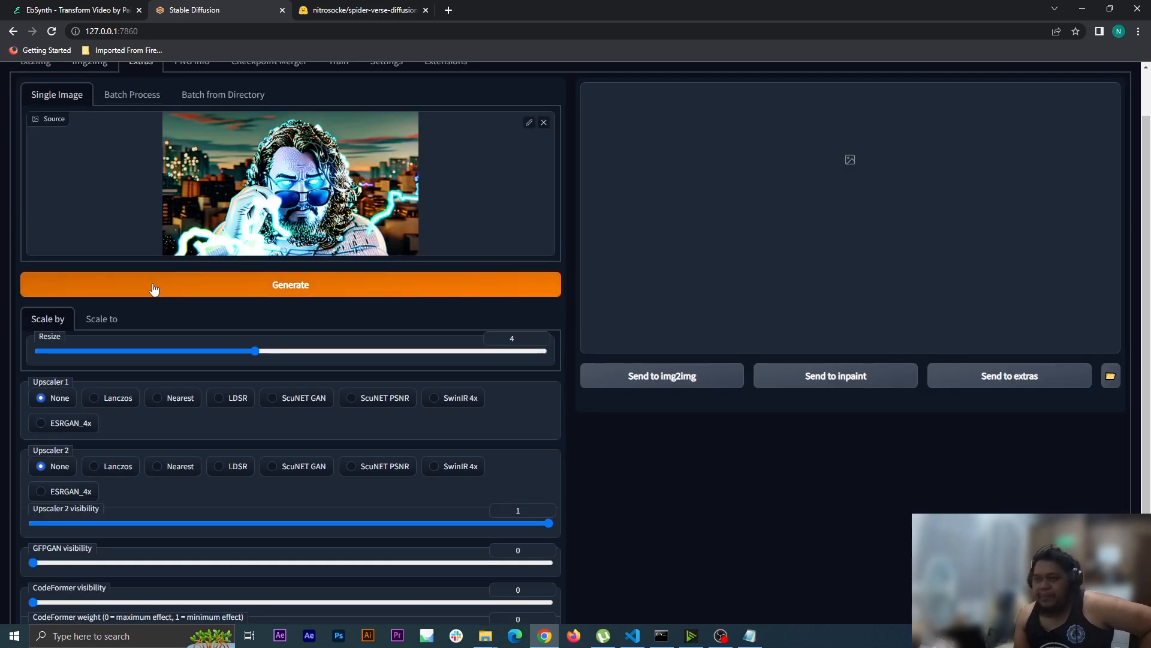
scroll(539, 468, down, 2)
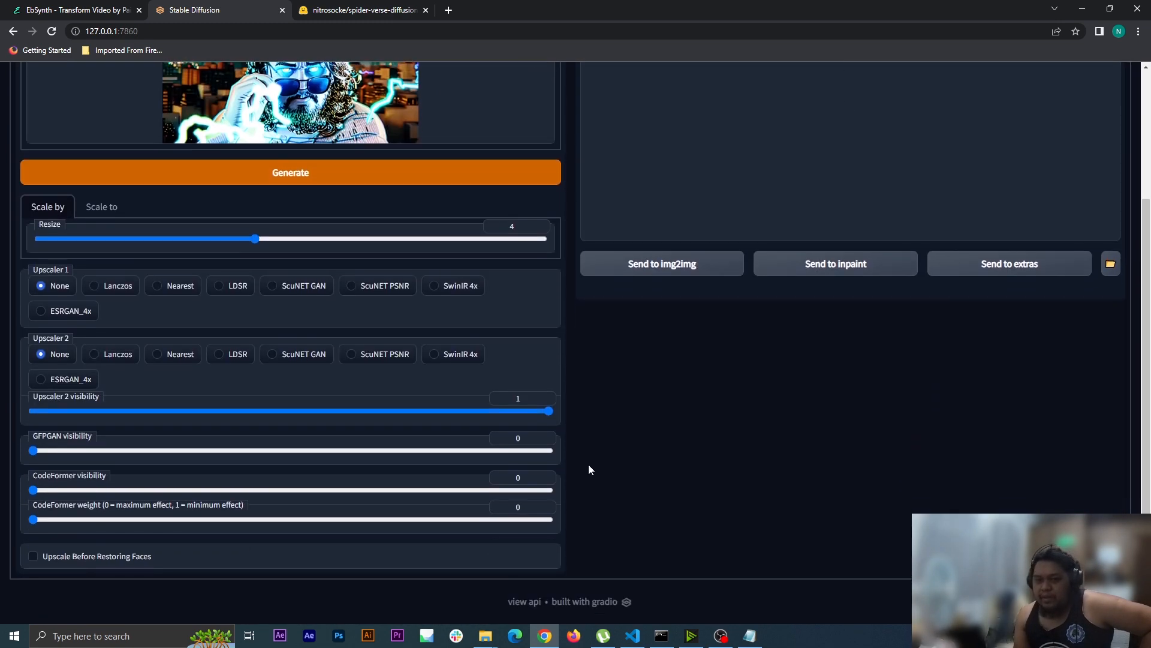
scroll(678, 426, up, 1)
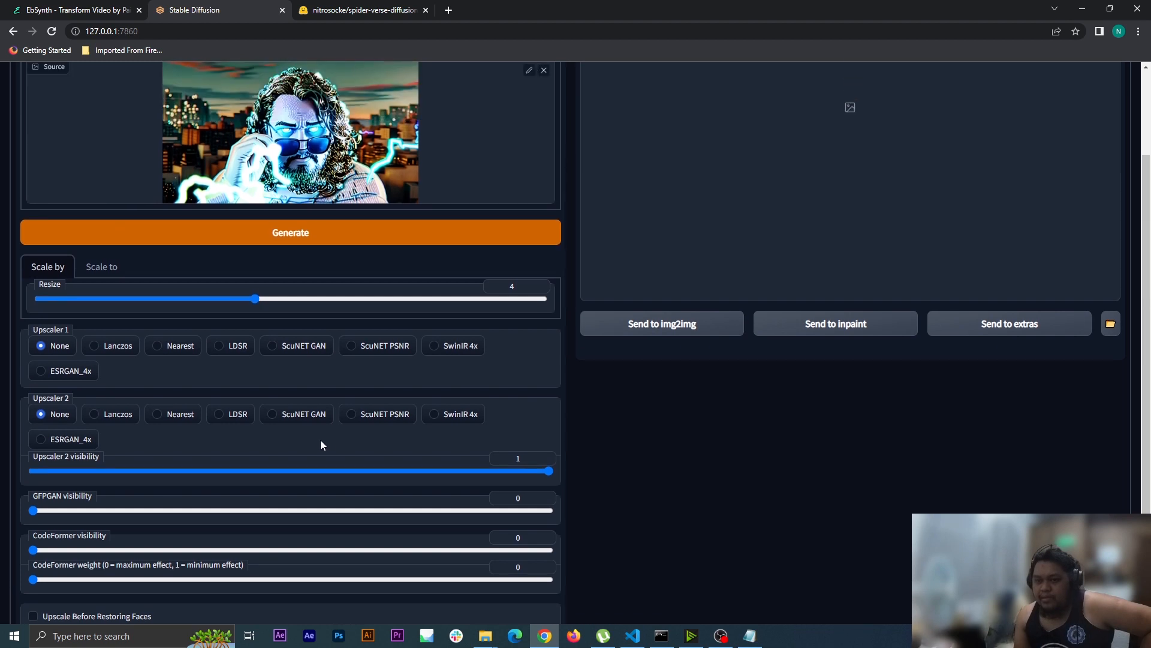
scroll(282, 407, down, 1)
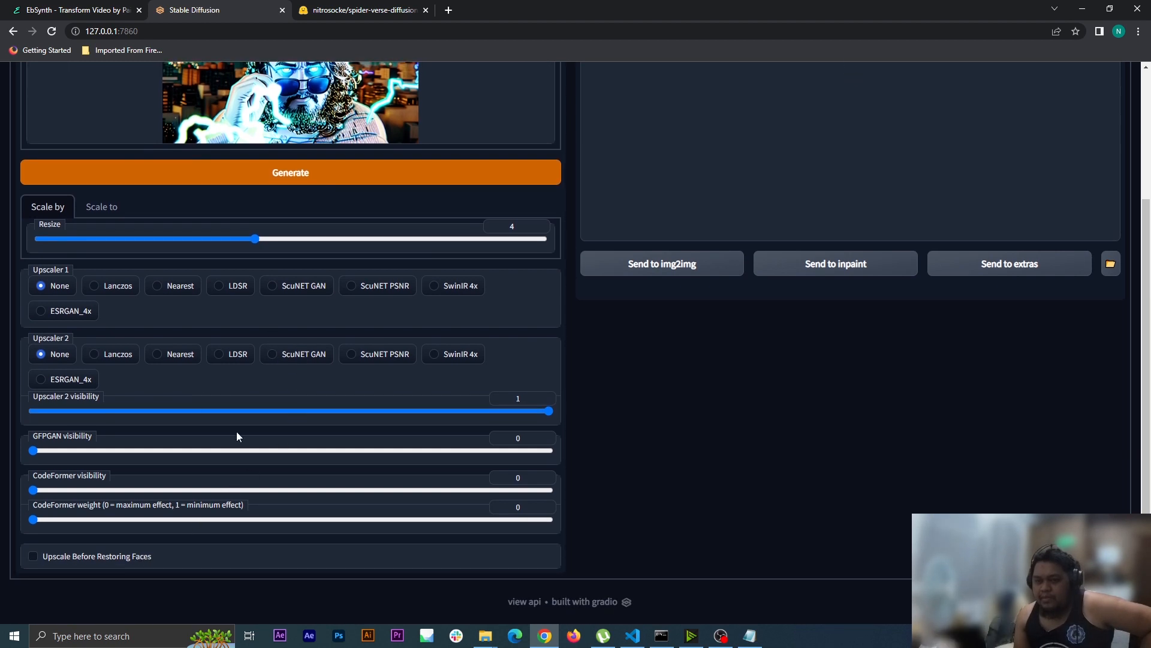
click(132, 560)
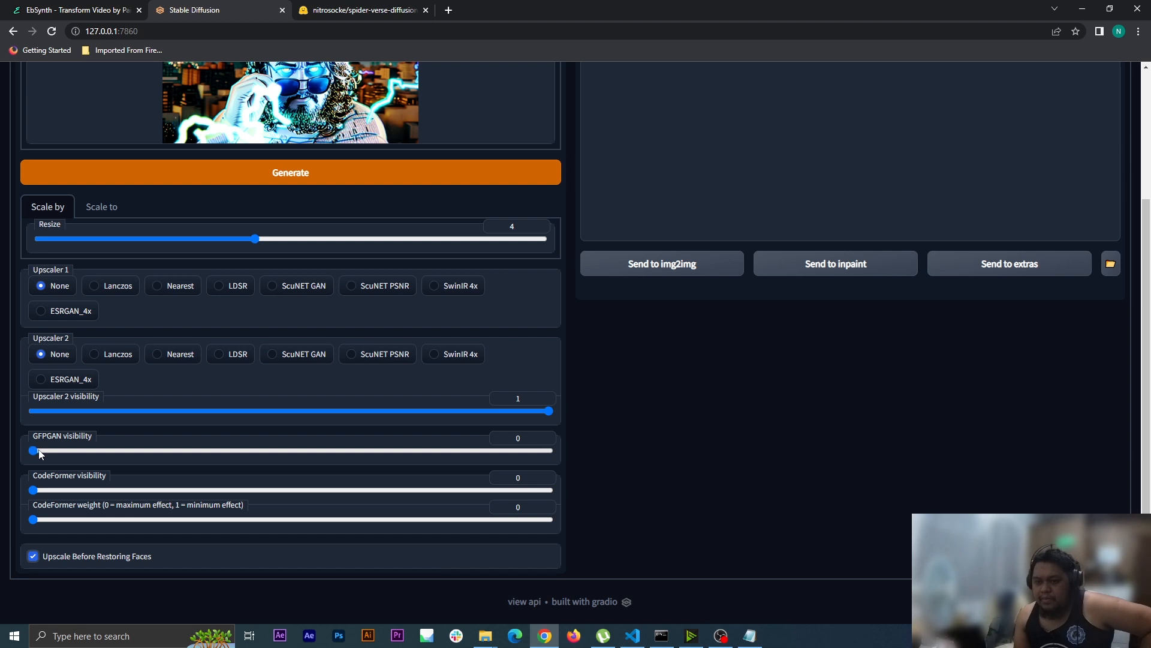
drag(37, 450, 626, 514)
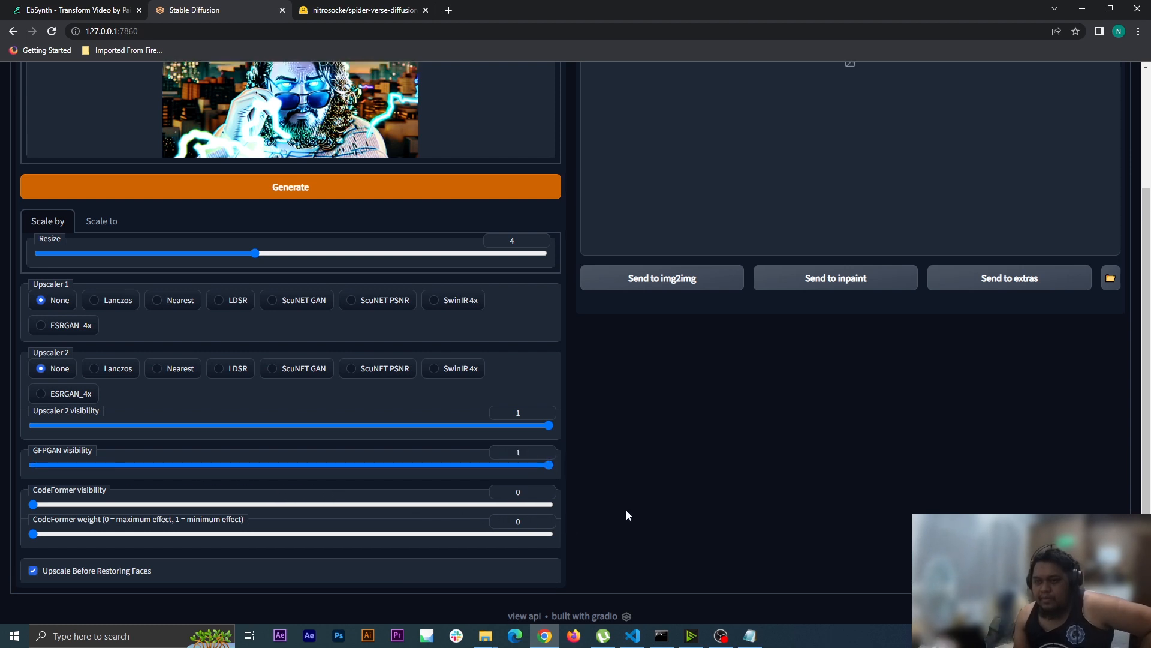
Upscale the image with ESRGAN_4x as the first upscaler and a resize factor of 2.
scroll(626, 509, up, 3)
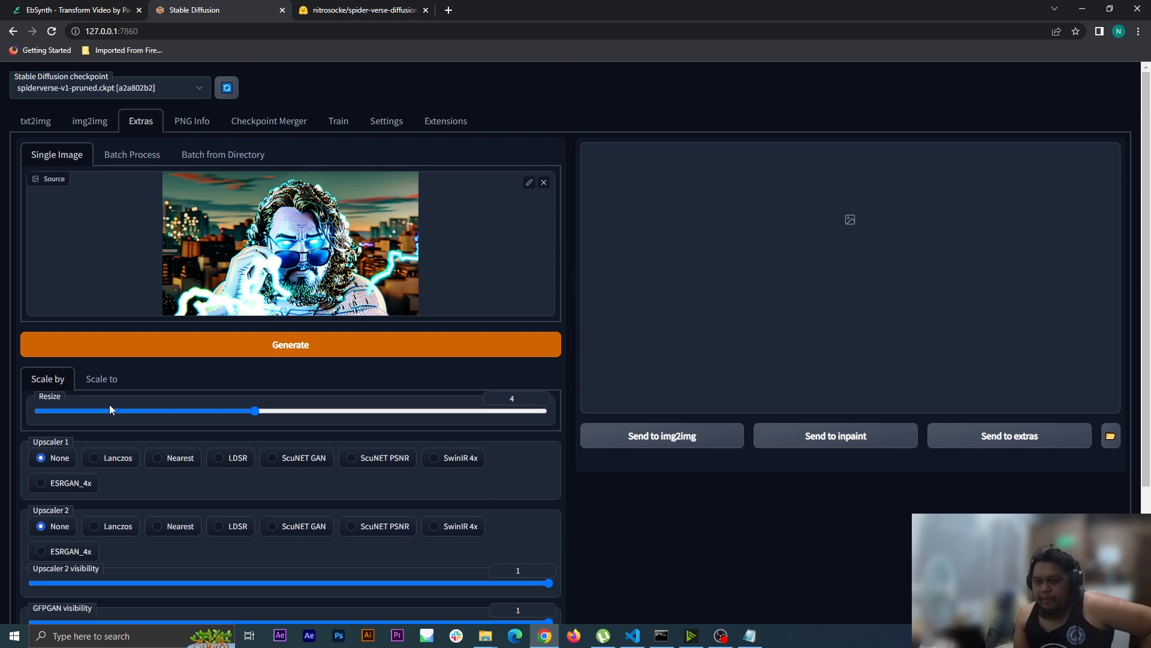
scroll(316, 480, down, 1)
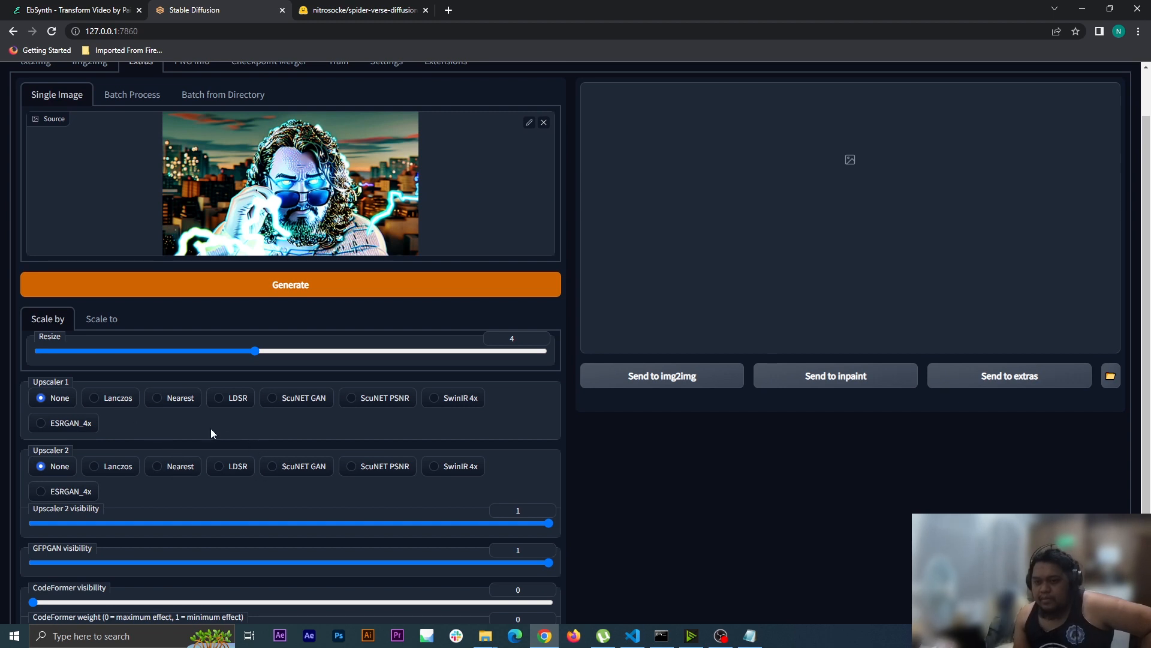
click(90, 424)
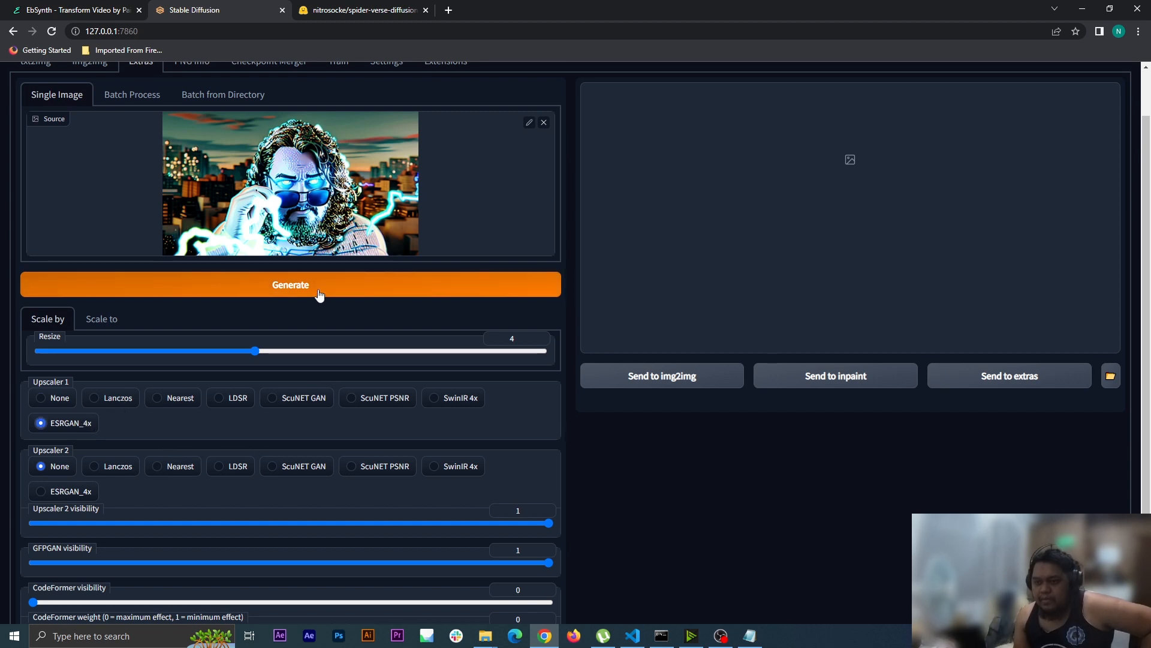
drag(255, 353, 145, 355)
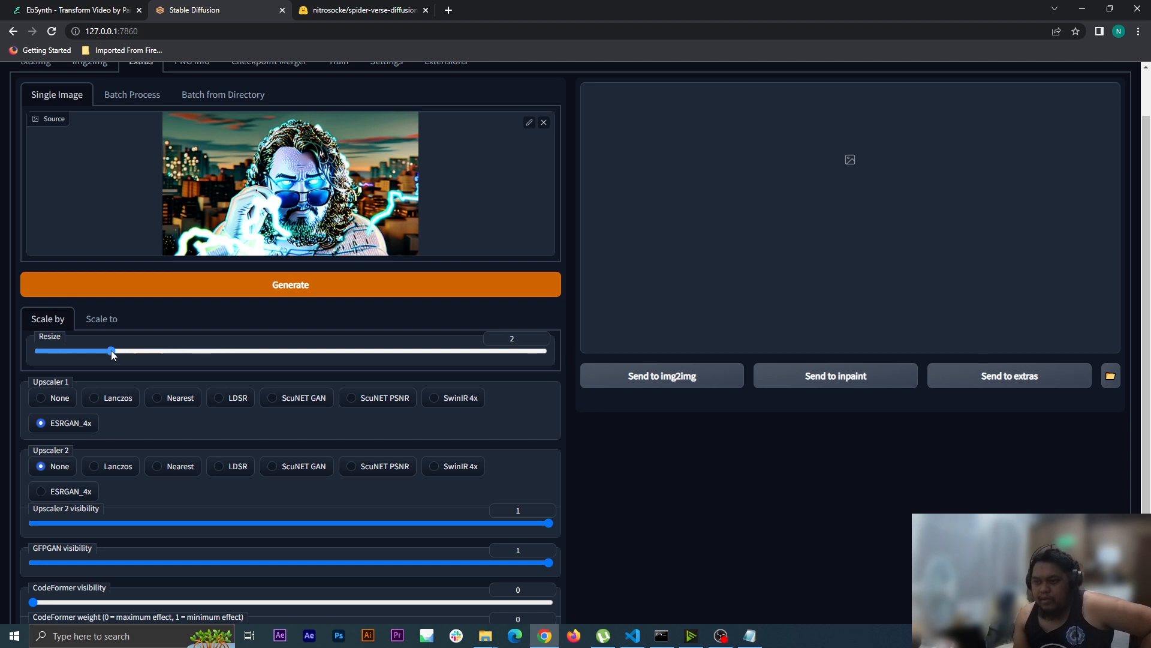
click(363, 287)
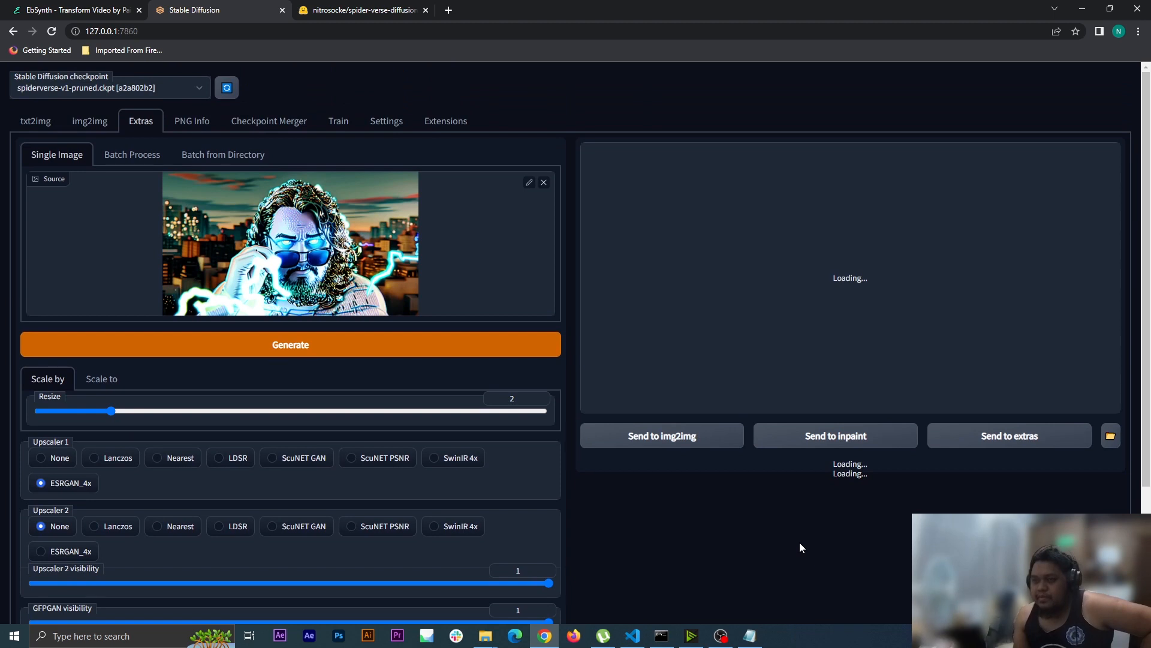
scroll(800, 542, down, 3)
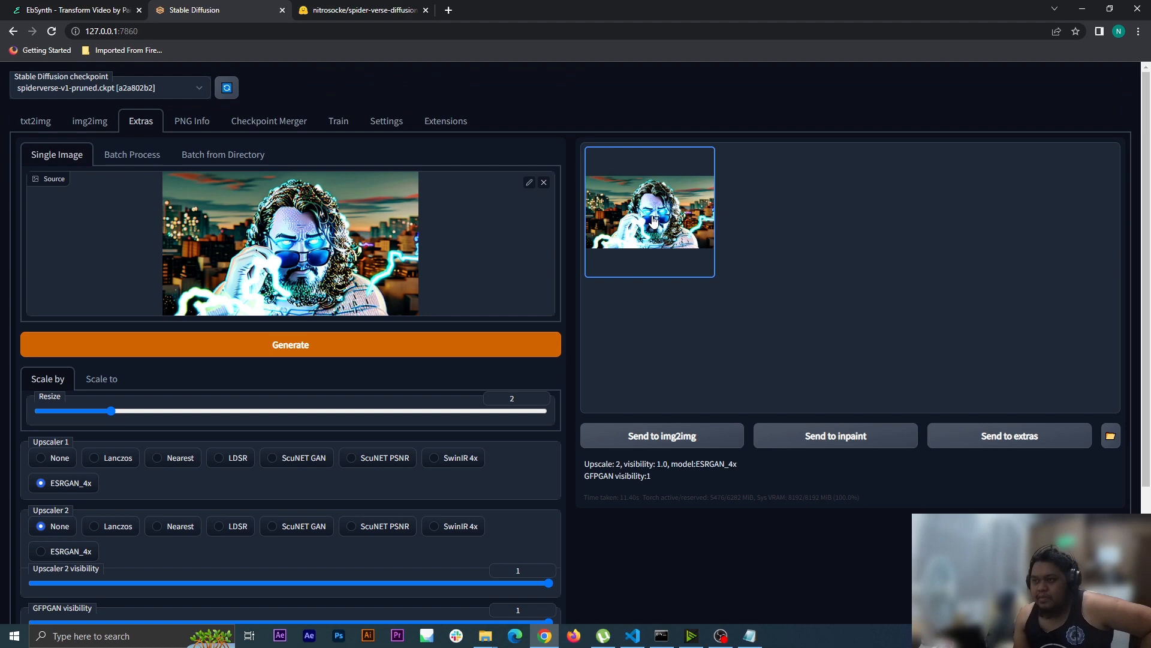
View the upscaled image enlarged and inspect the details of the face, hair and background.
click(653, 220)
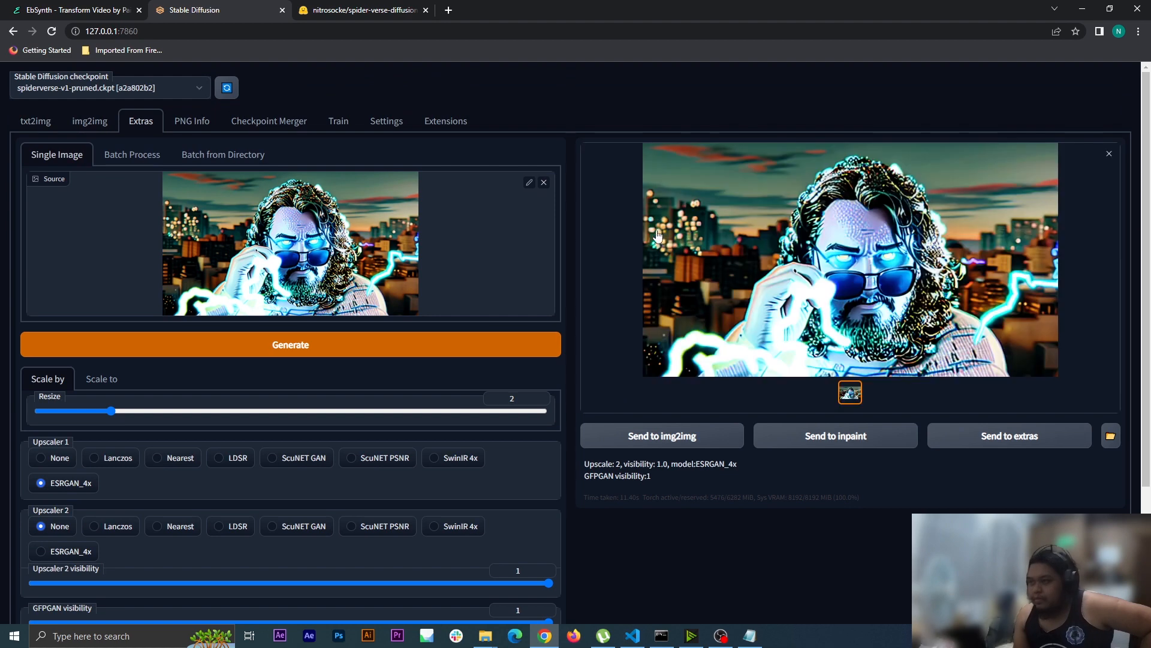
click(889, 293)
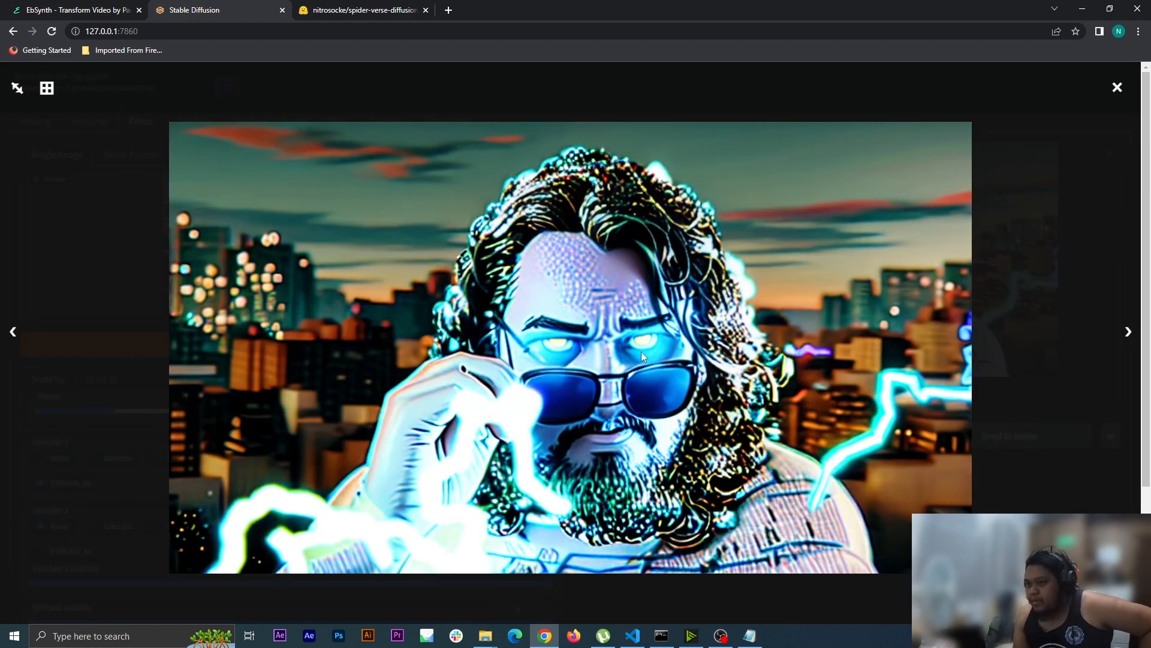
click(1047, 378)
click(804, 275)
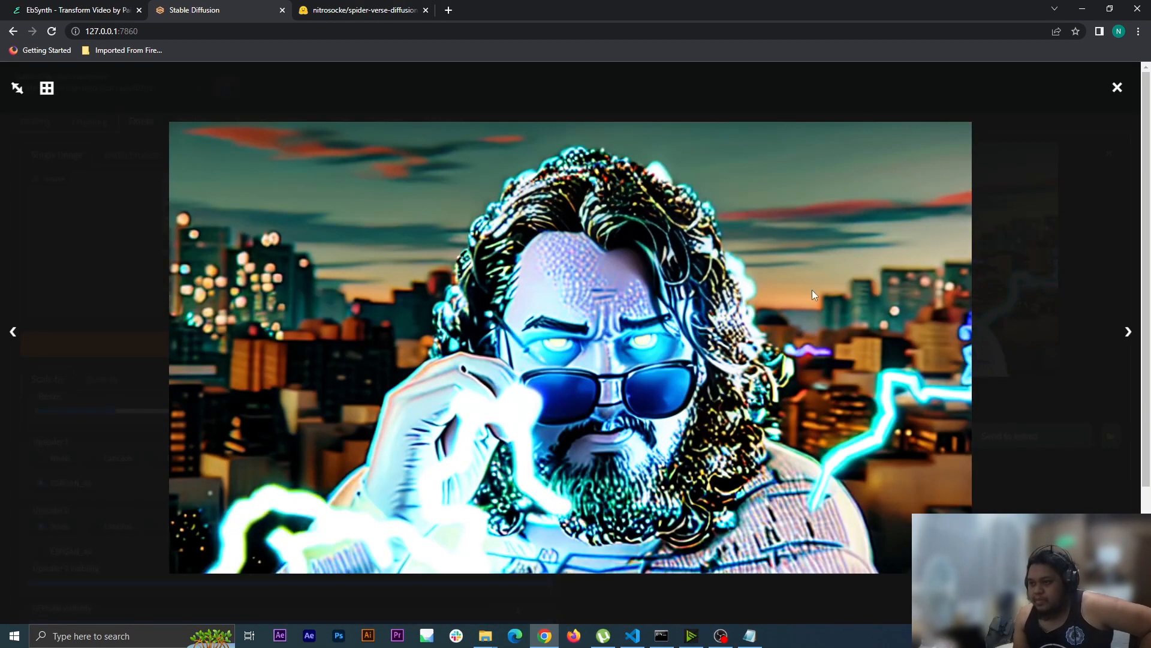
click(1049, 462)
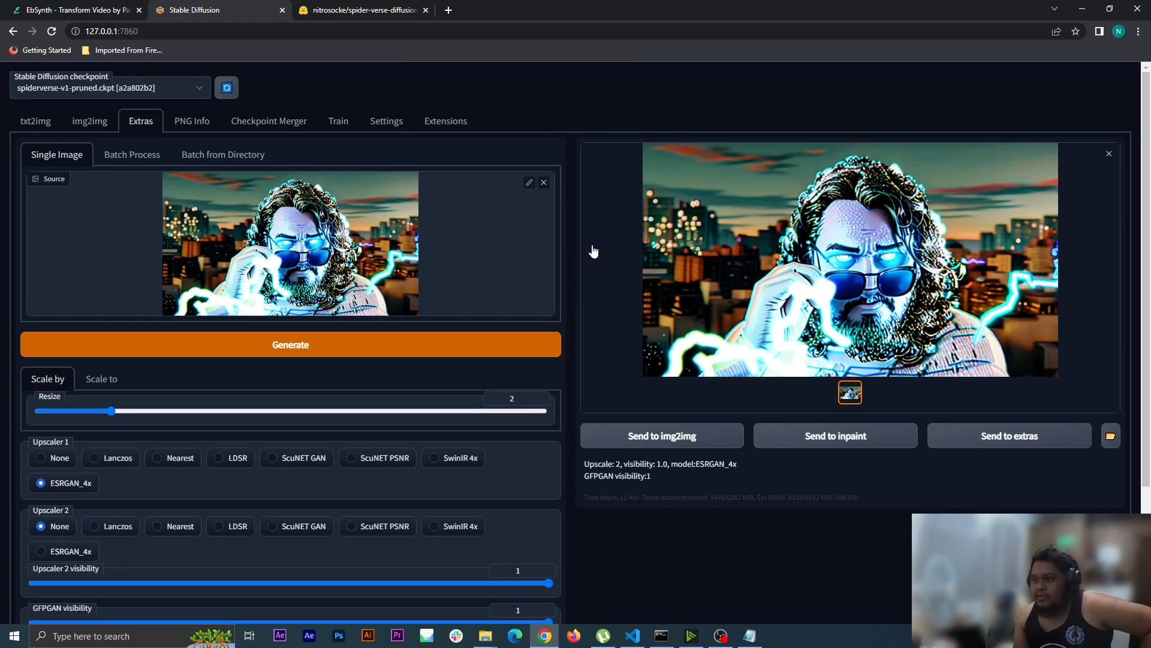
scroll(683, 246, down, 3)
scroll(684, 249, up, 3)
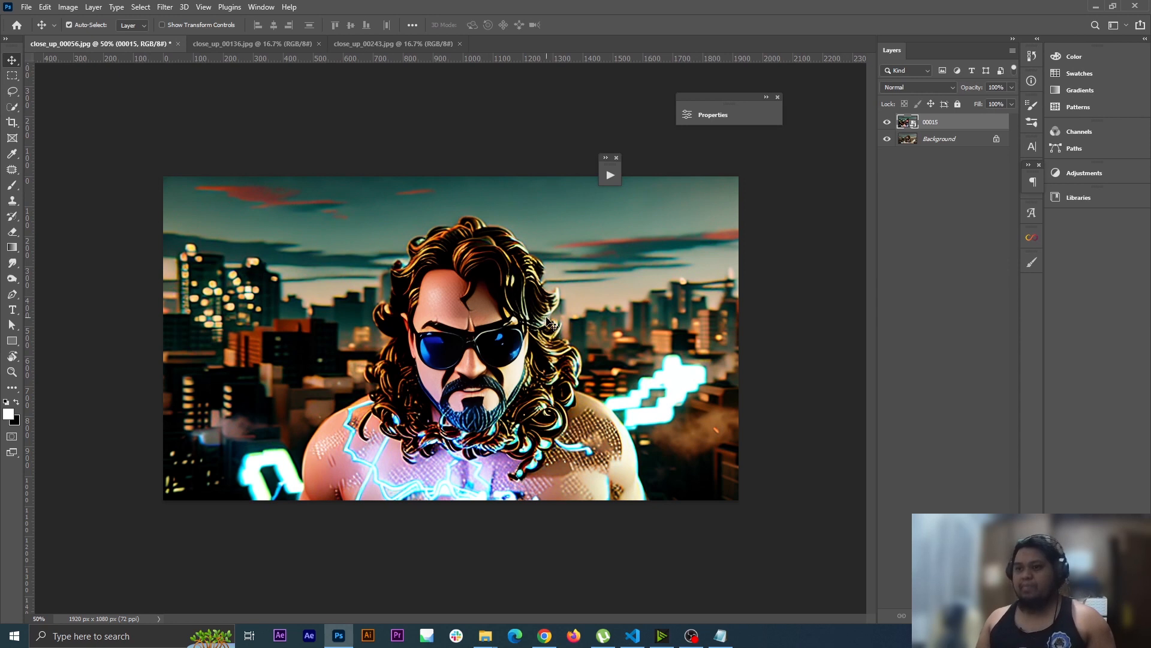
Merge layer 00015 with the Background in close_up_00056.jpg, and save and close the file as JPEG.
shift+click(945, 145)
right_click(944, 143)
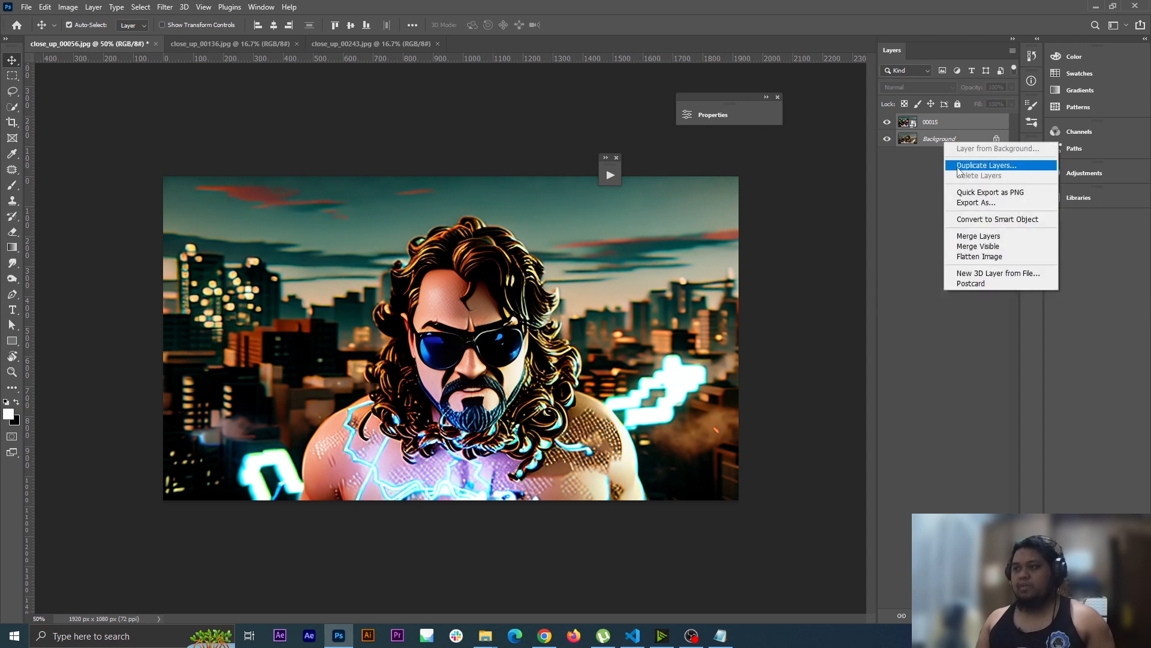
click(988, 238)
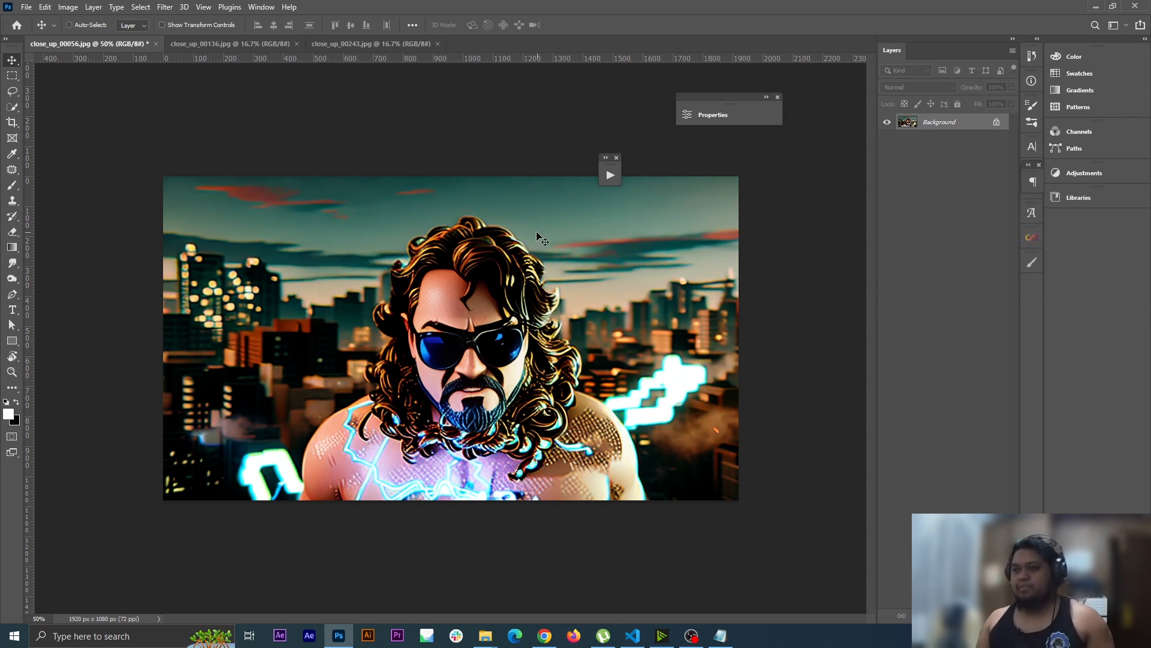
key(ctrl+s)
click(648, 157)
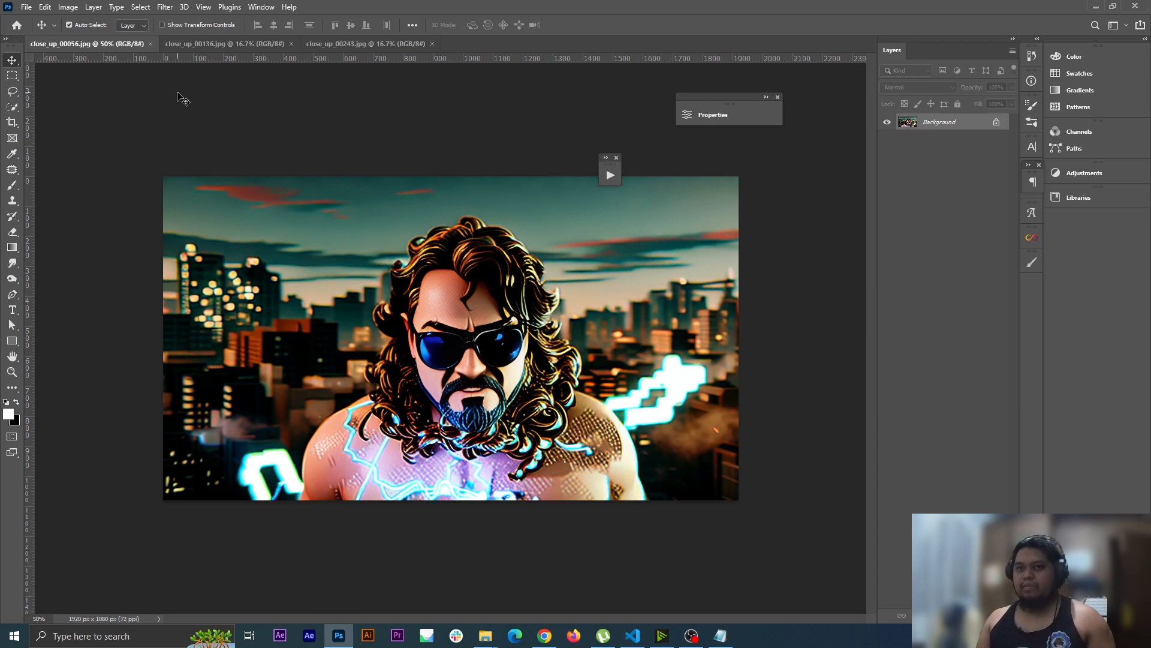
key(ctrl)
key(ctrl+w)
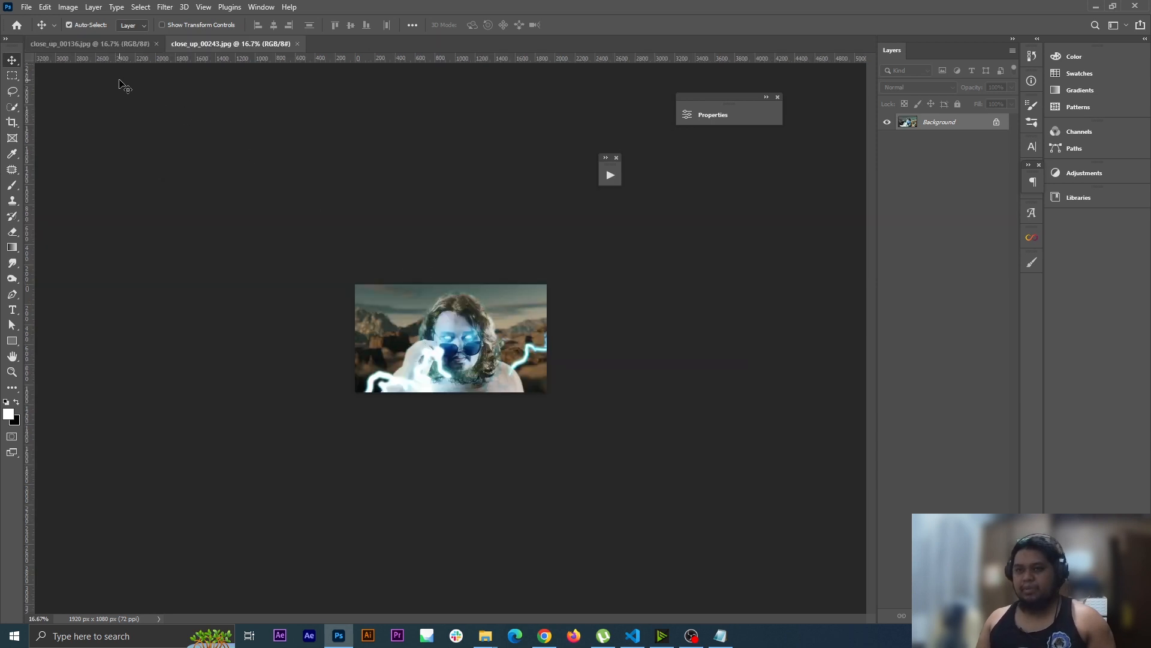
Place 00016.png from the keys folder over the original frame in close_up_00136.jpg.
click(120, 47)
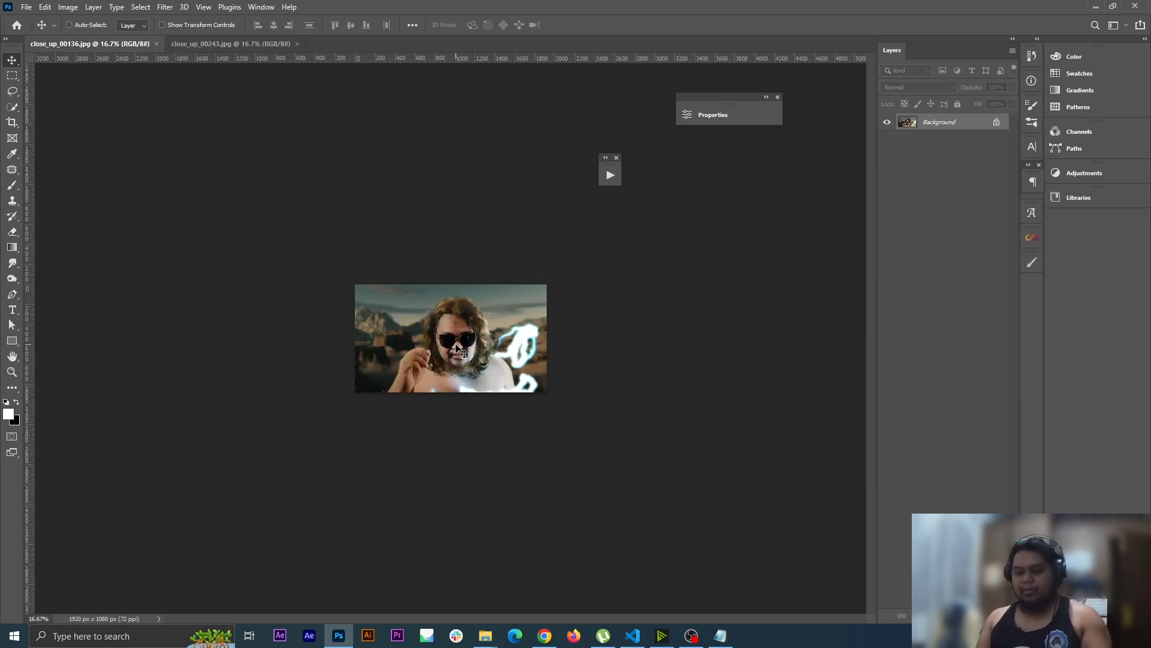
key(ctrl+0)
key(ctrl+plus)
key(ctrl+plus)
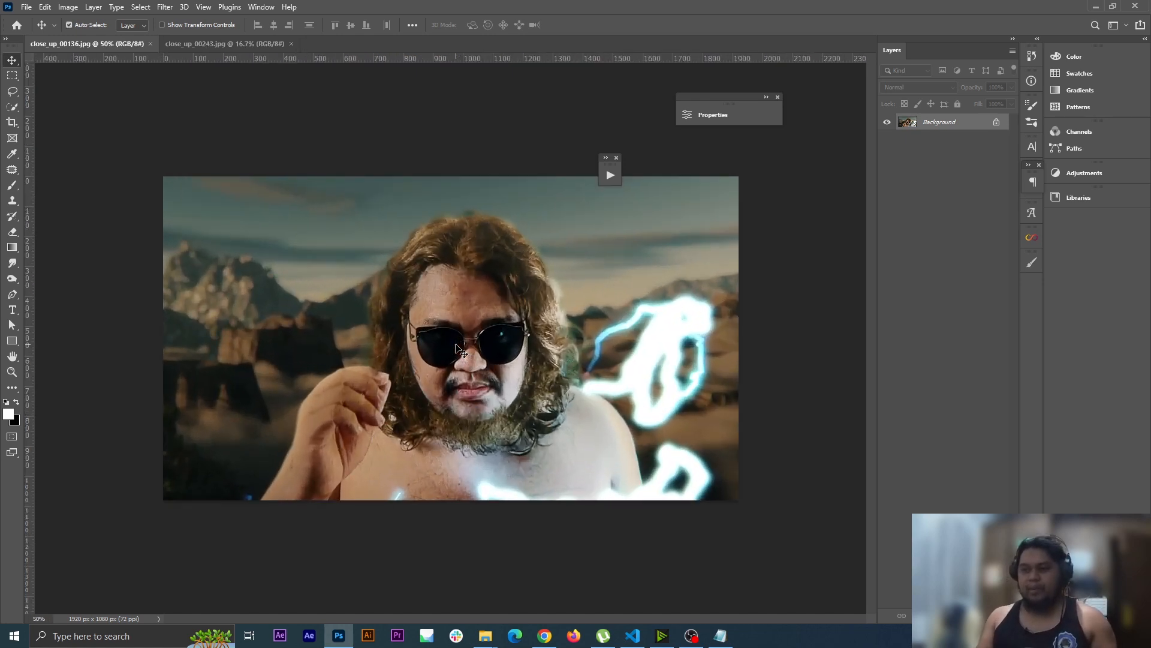
mouse_move(487, 639)
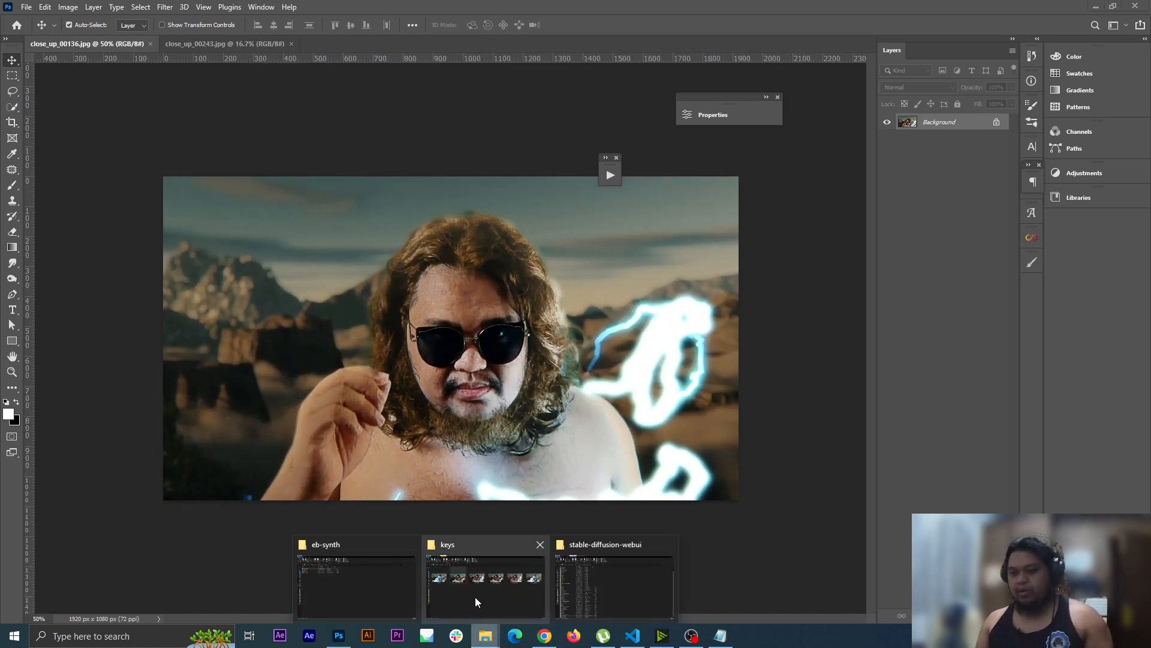
click(477, 581)
click(653, 344)
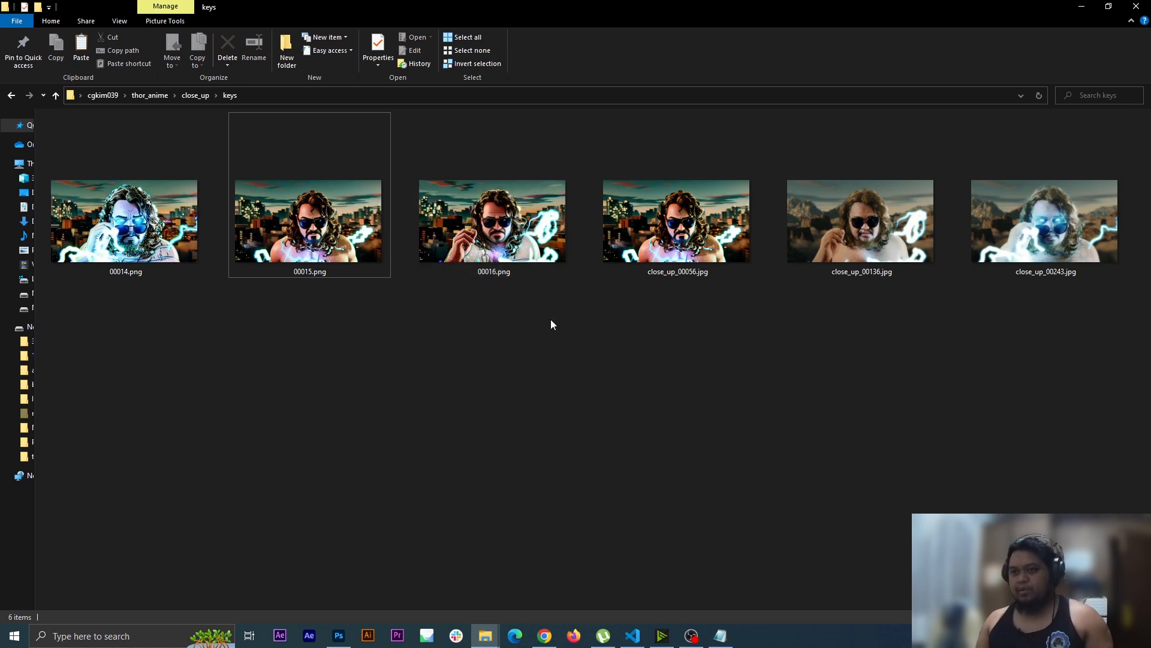
drag(765, 6, 659, 0)
drag(489, 159, 114, 330)
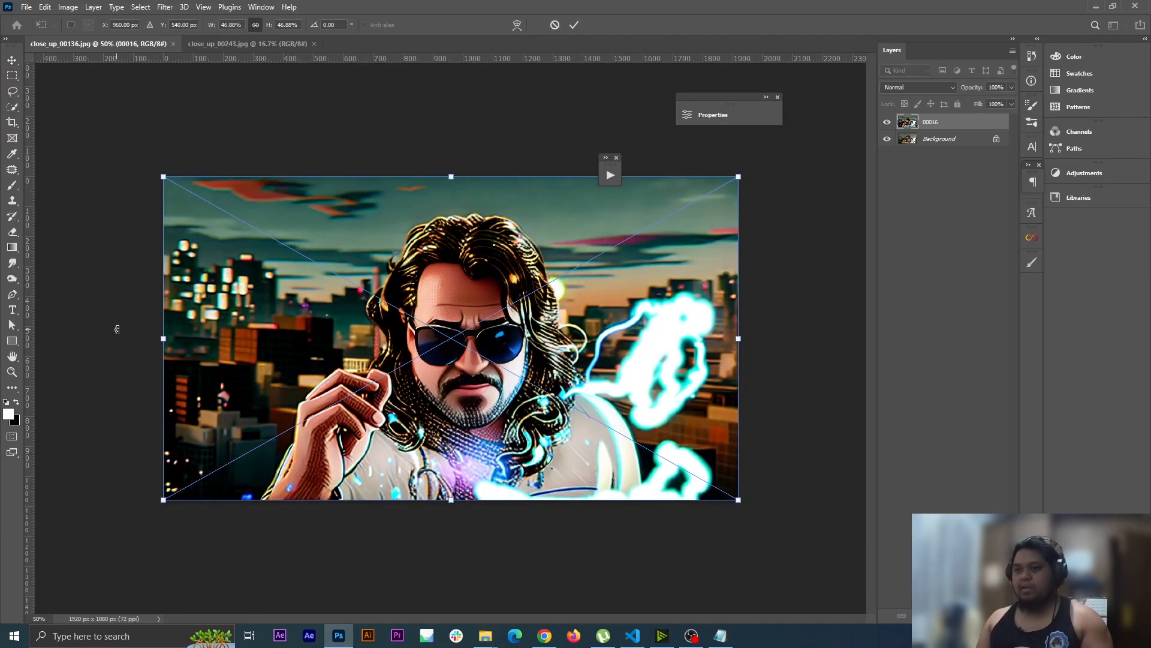
key(Return)
Merge layer 00016 with the Background in close_up_00136.jpg, and save and close the file as JPEG.
shift+click(951, 143)
right_click(949, 144)
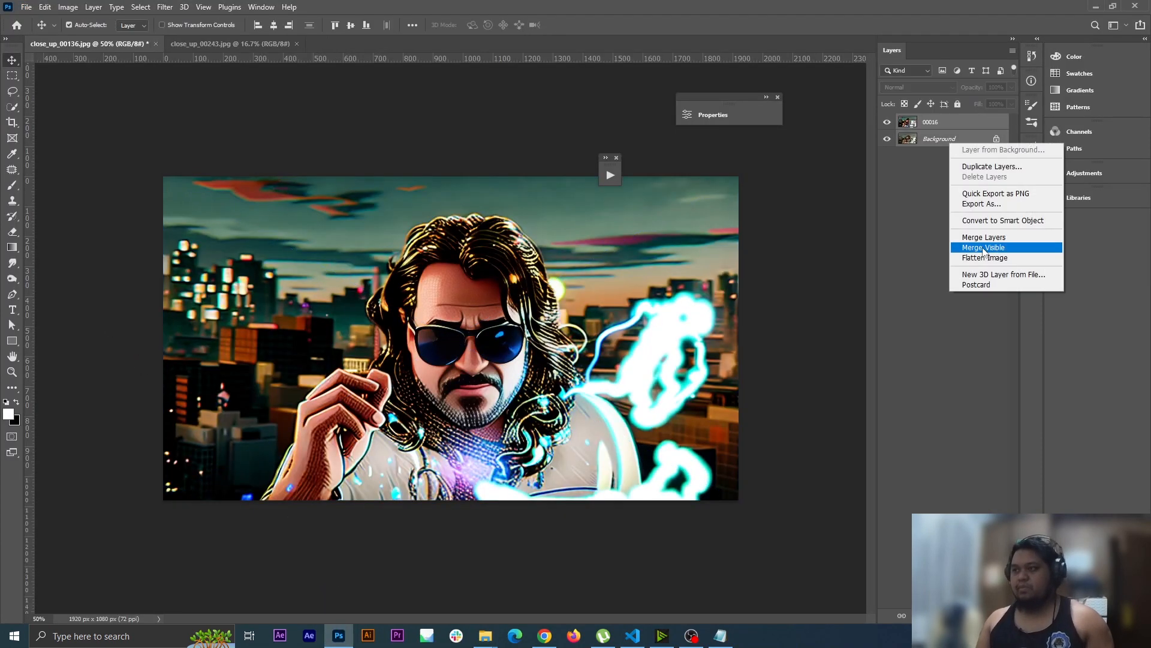
click(984, 238)
key(ctrl+s)
click(618, 163)
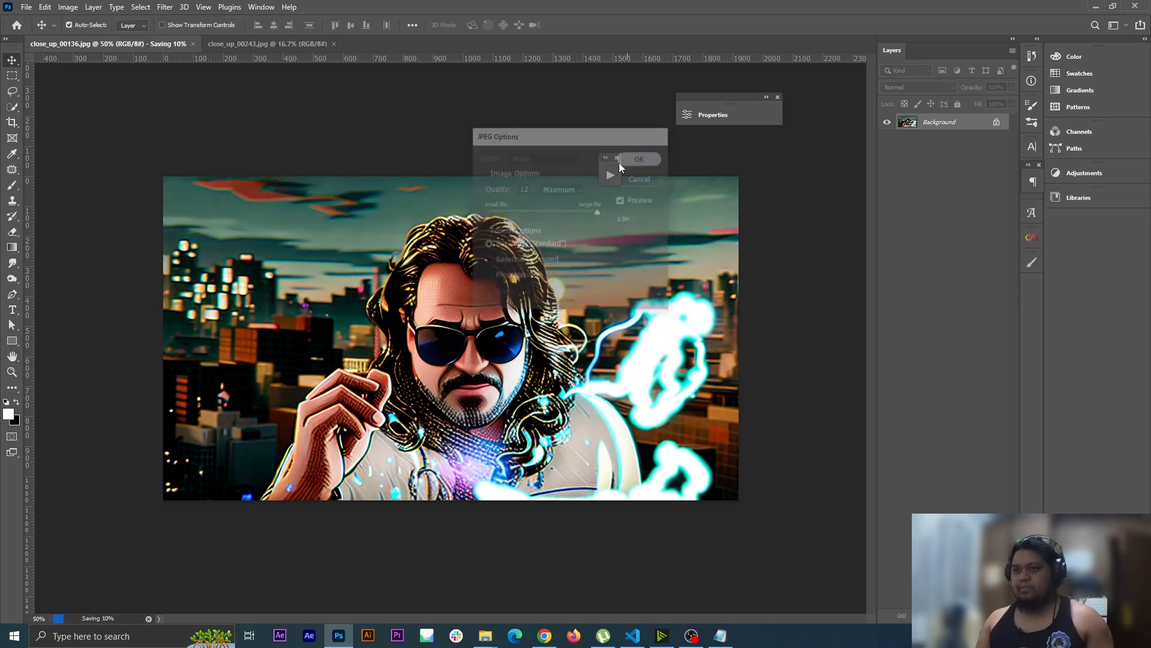
key(ctrl+w)
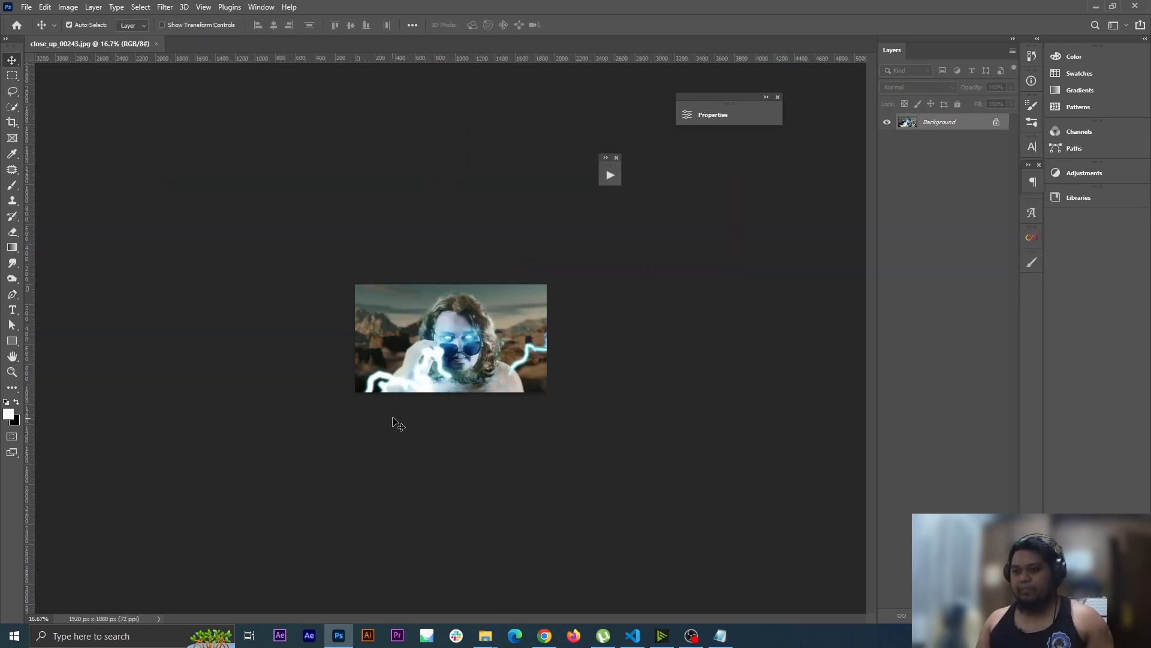
Place 00014.png from the keys folder over the original frame in close_up_00243.jpg.
key(ctrl+0)
mouse_move(485, 635)
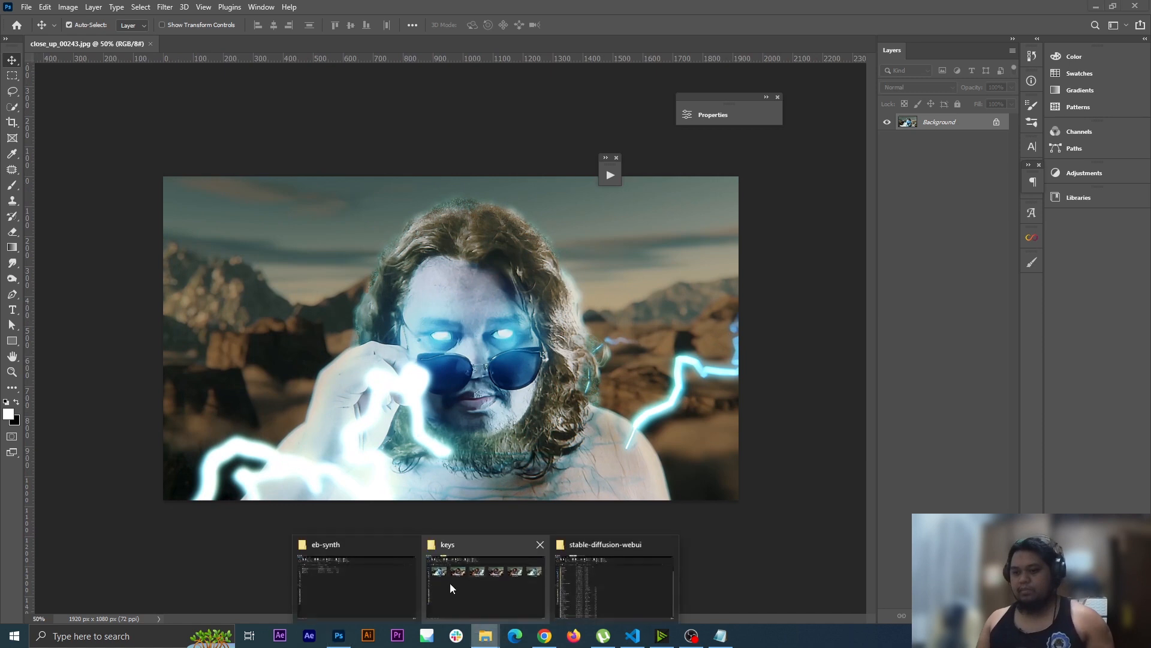
click(474, 573)
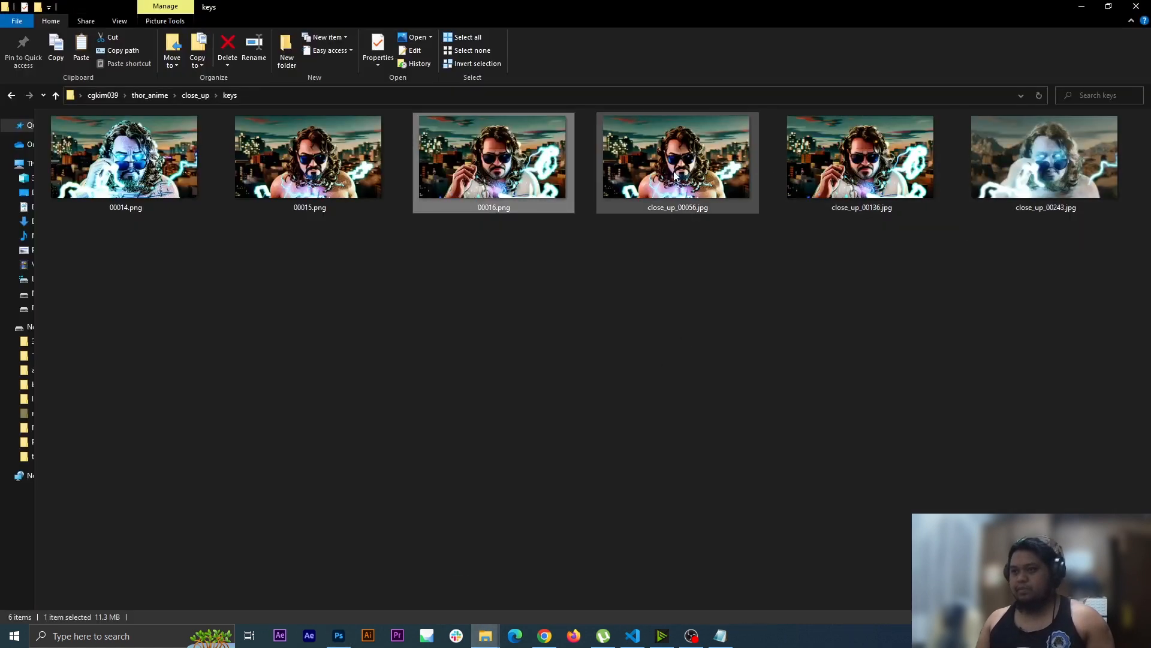
drag(191, 187, 129, 363)
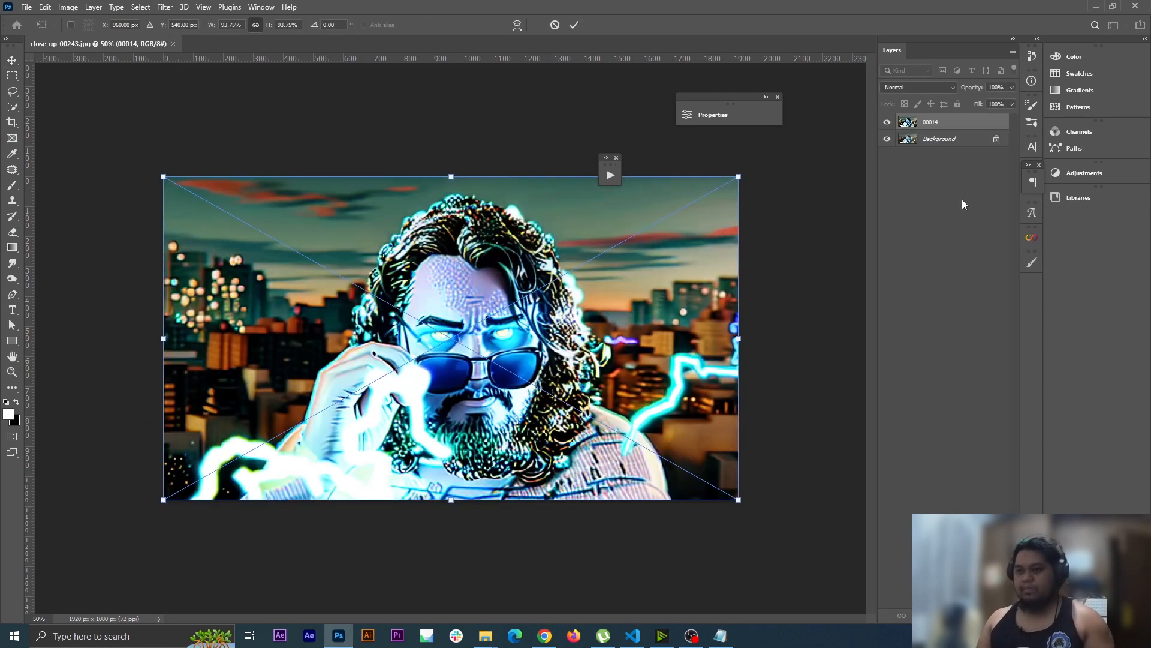
key(Return)
Merge layer 00014 with the Background in close_up_00243.jpg, then save the file as JPEG and close Photoshop.
right_click(933, 142)
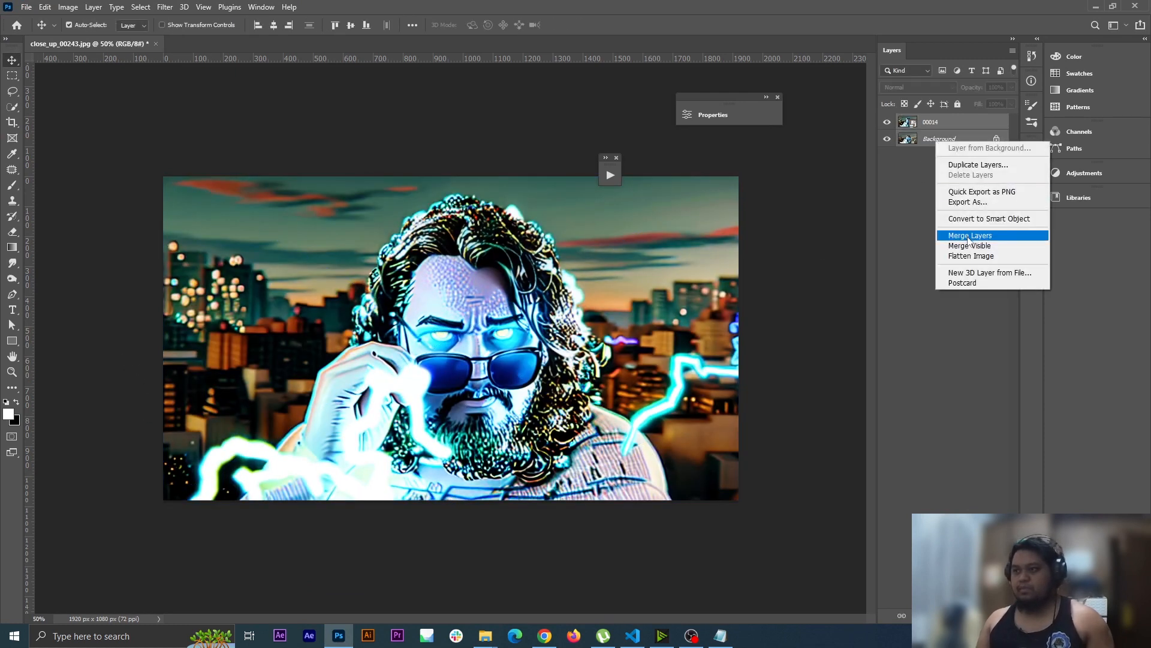
click(959, 235)
key(ctrl+s)
click(641, 158)
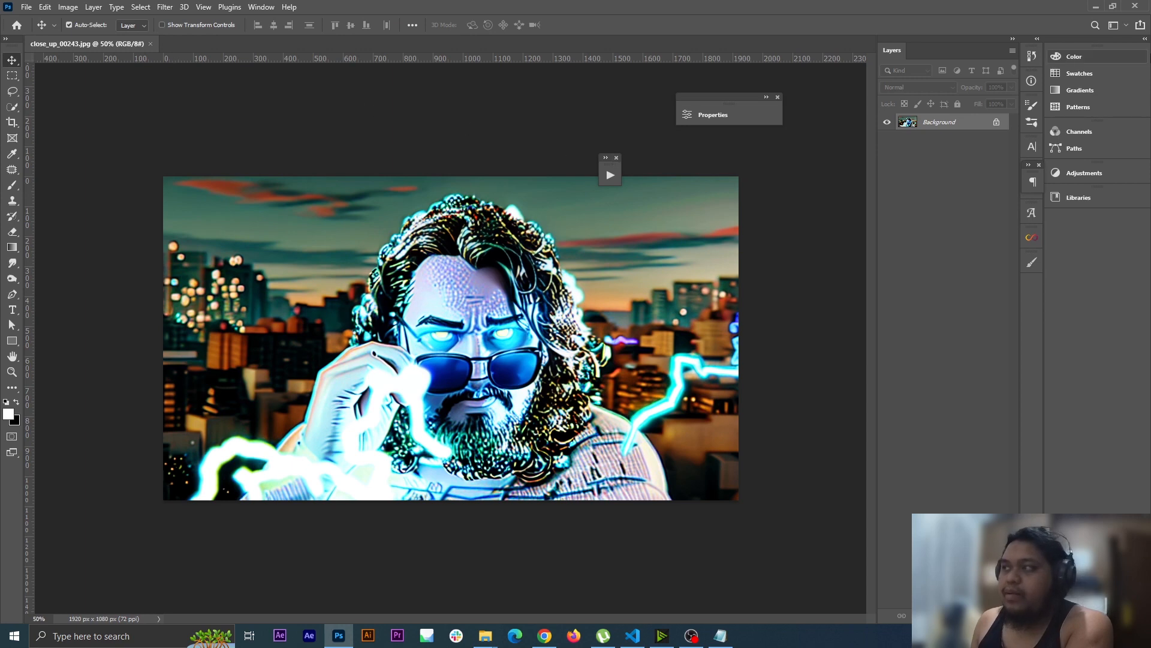
click(1134, 6)
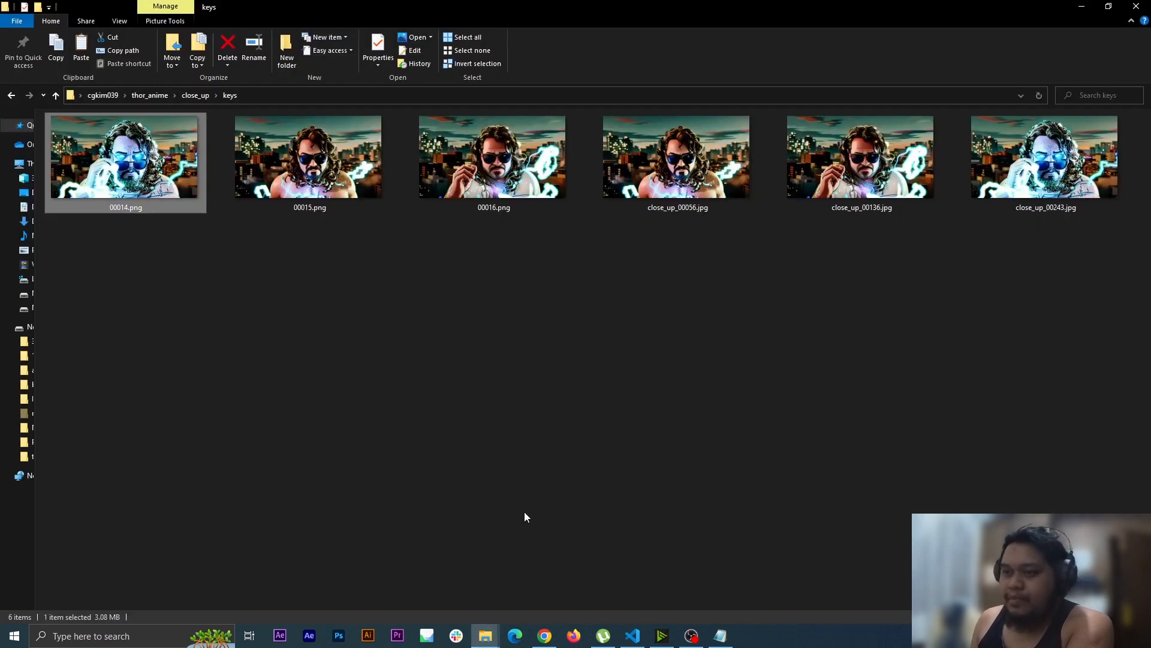
Delete 00014.png, 00015.png and 00016.png from the keys folder, keeping only the close_up JPG key frames.
click(749, 271)
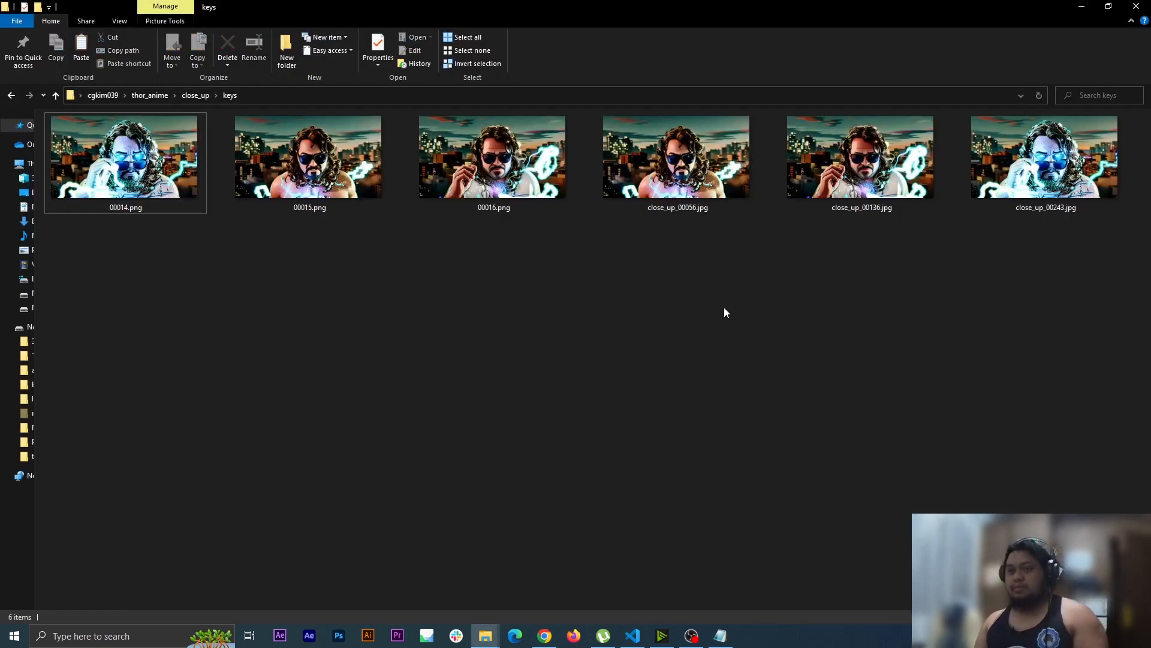
drag(491, 256, 201, 209)
key(Delete)
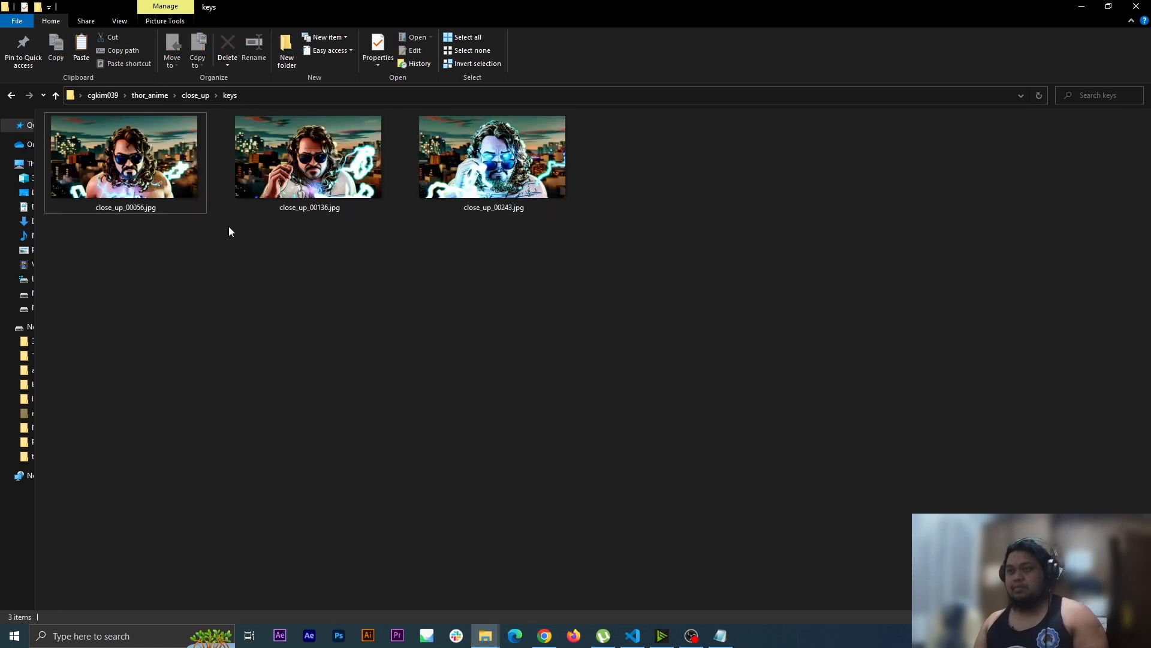
drag(626, 363, 484, 458)
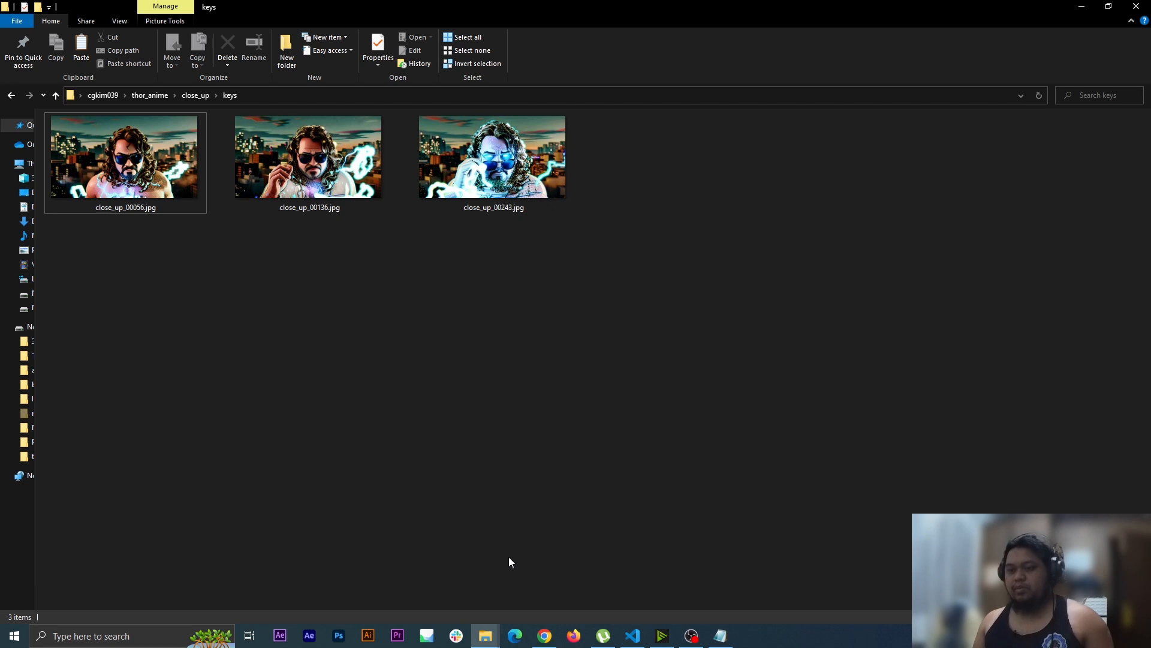
Launch EbSynth from the eb-synth folder and place its window over the empty area of the keys folder.
click(485, 635)
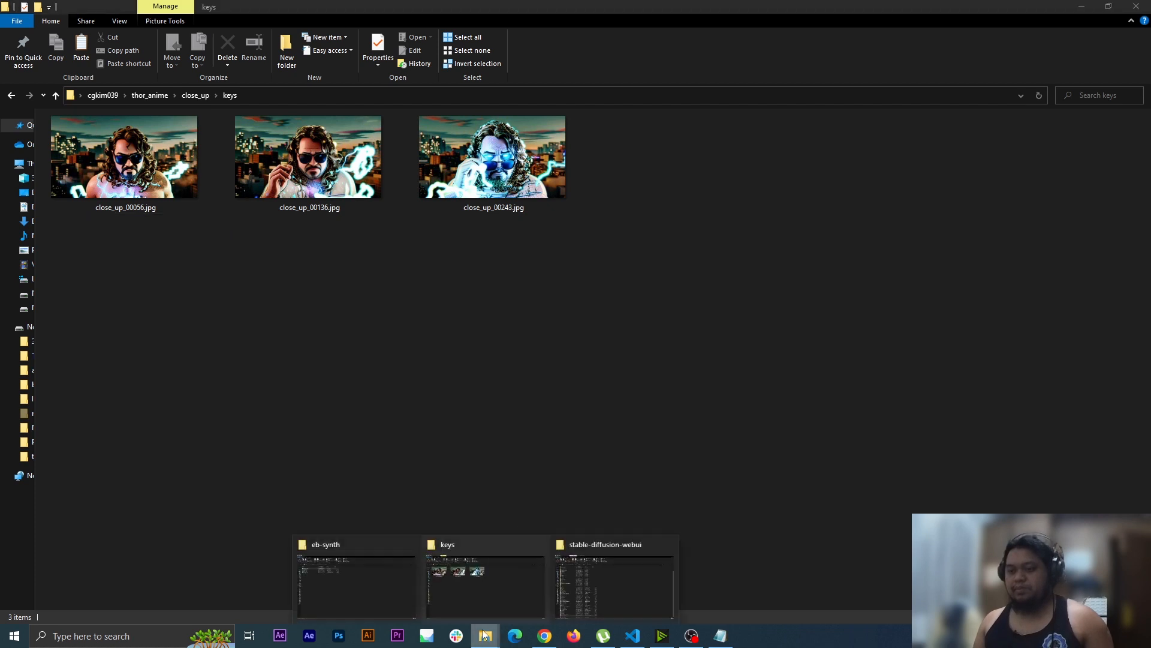
click(371, 593)
double_click(97, 146)
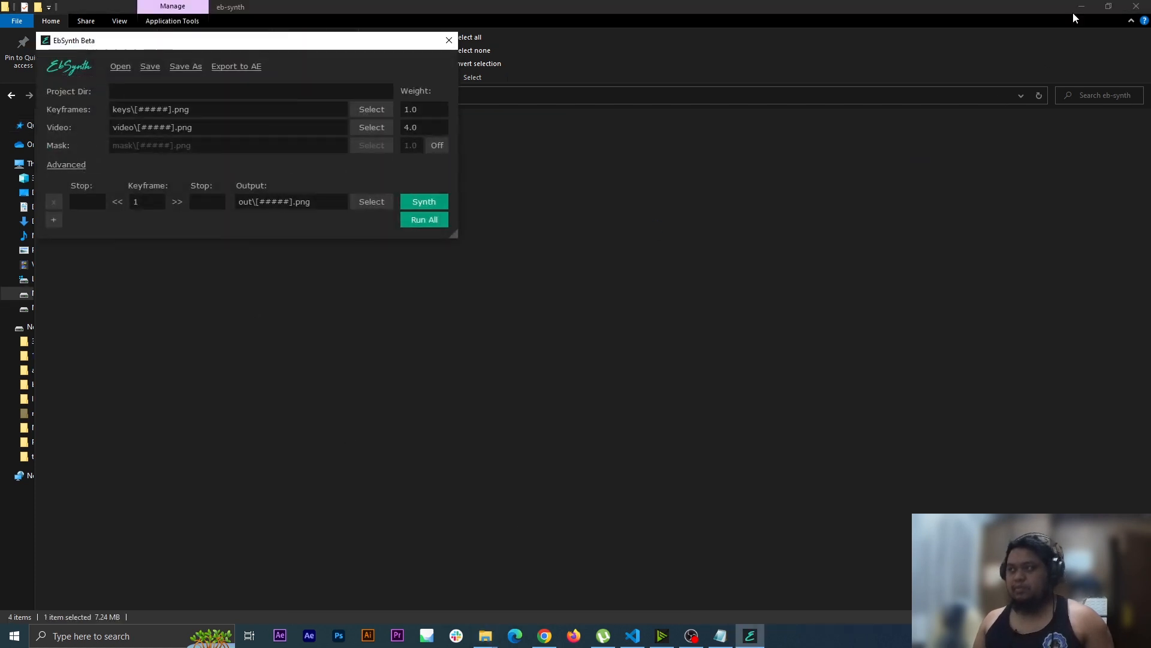
click(1081, 6)
drag(282, 45, 843, 270)
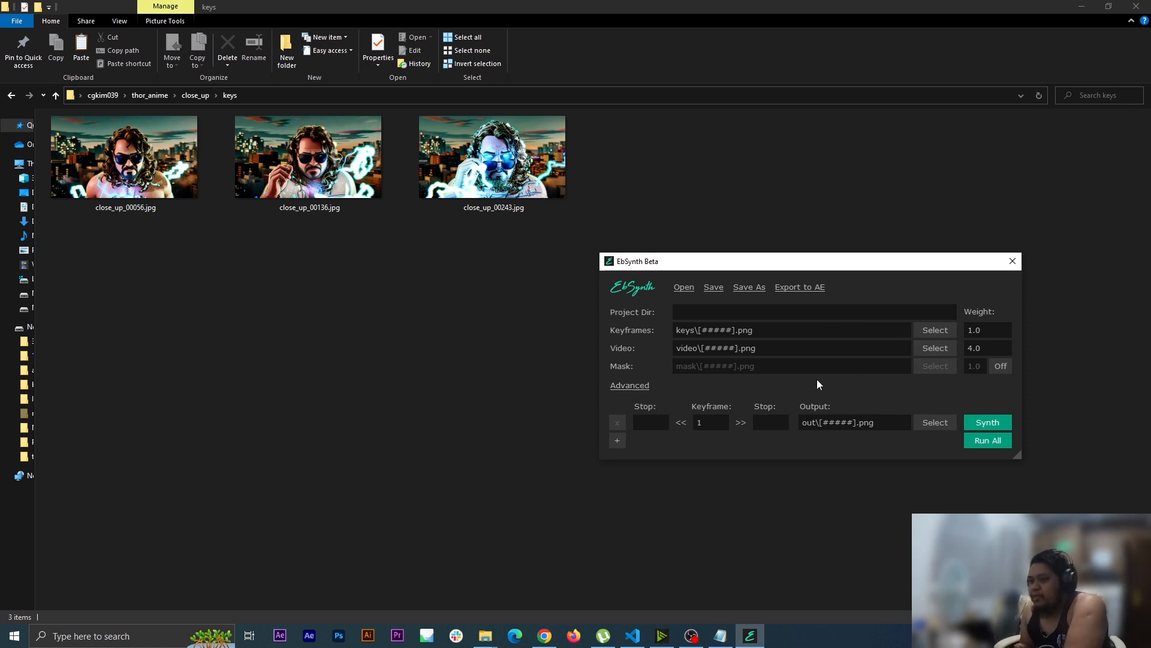
View the stylized key frames close_up_00243.jpg and close_up_00136.jpg enlarged, one after the other.
double_click(538, 179)
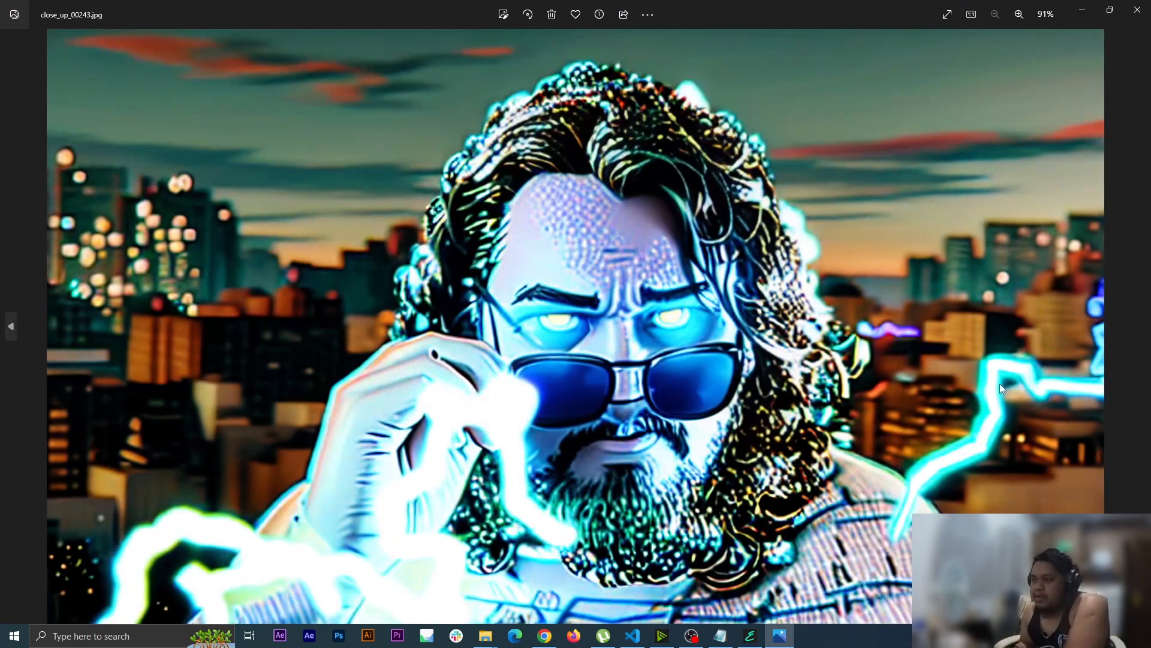
click(1137, 9)
click(352, 171)
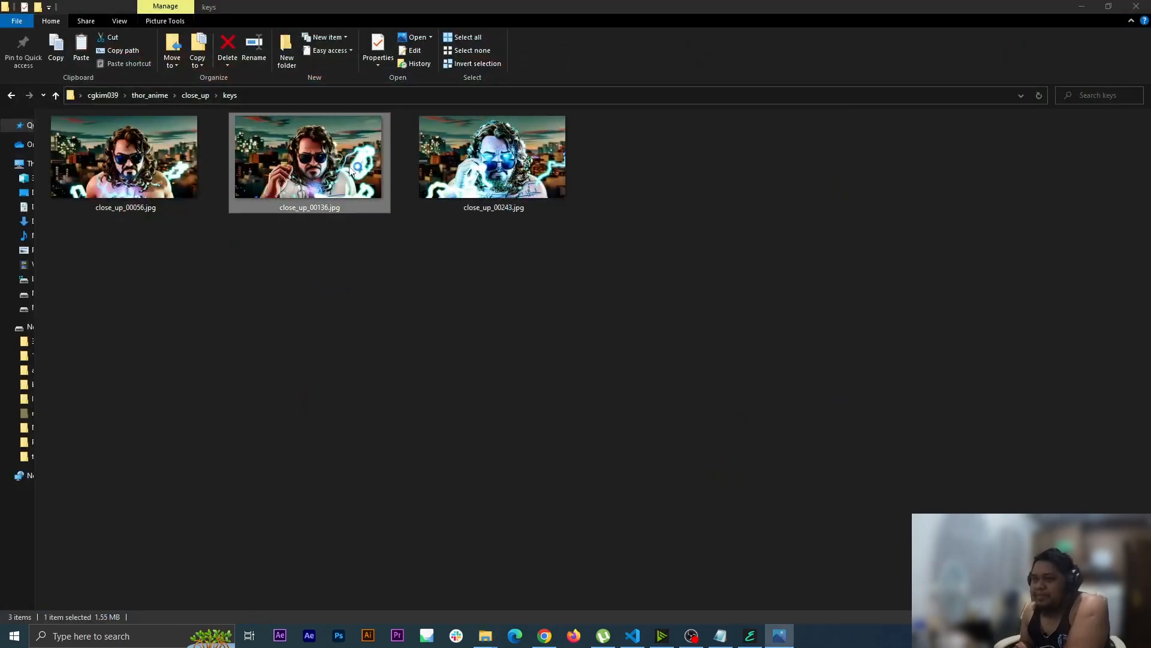
double_click(352, 170)
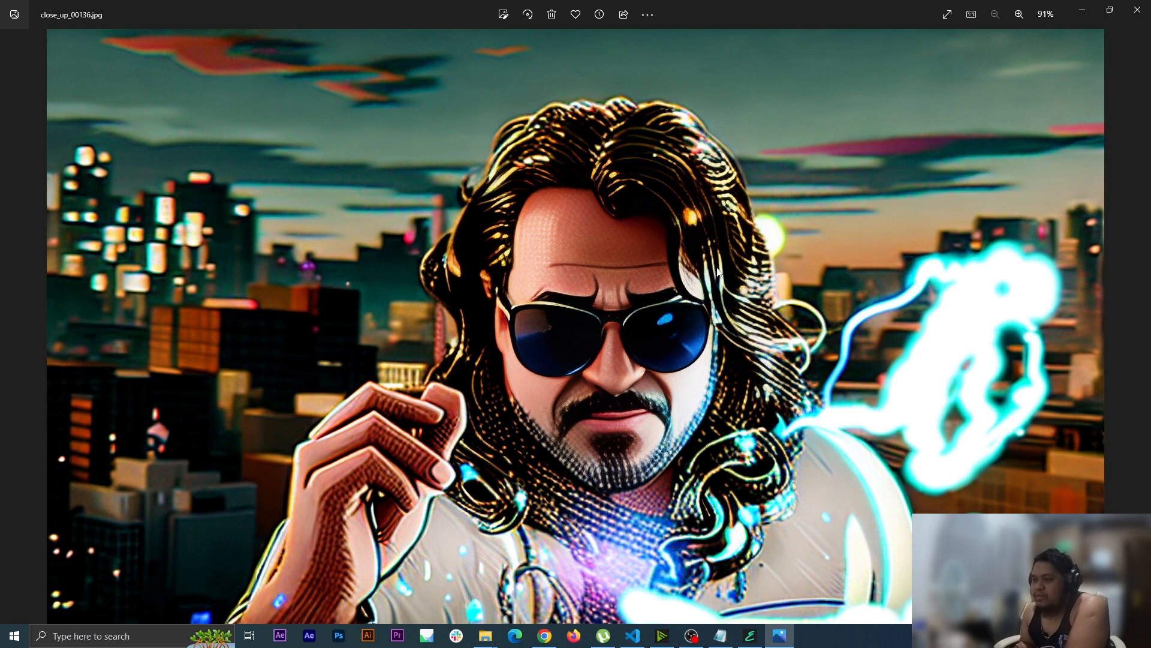
click(1137, 10)
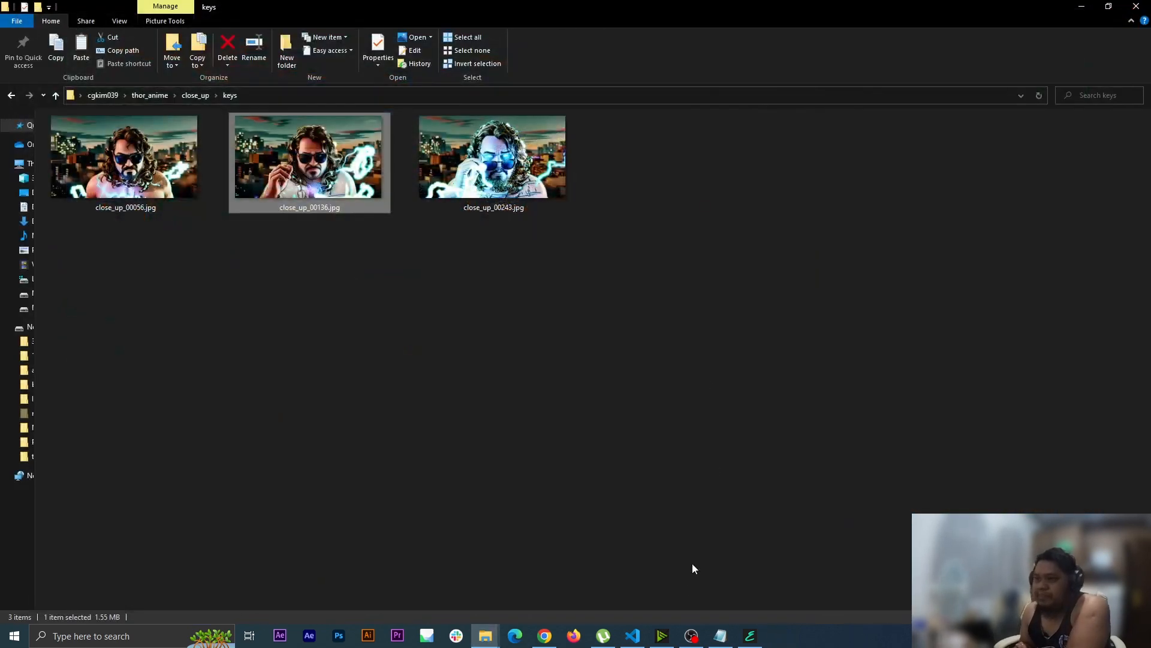
Load the video folder from the close_up folder into EbSynth as the Video source.
click(750, 636)
drag(805, 263, 818, 172)
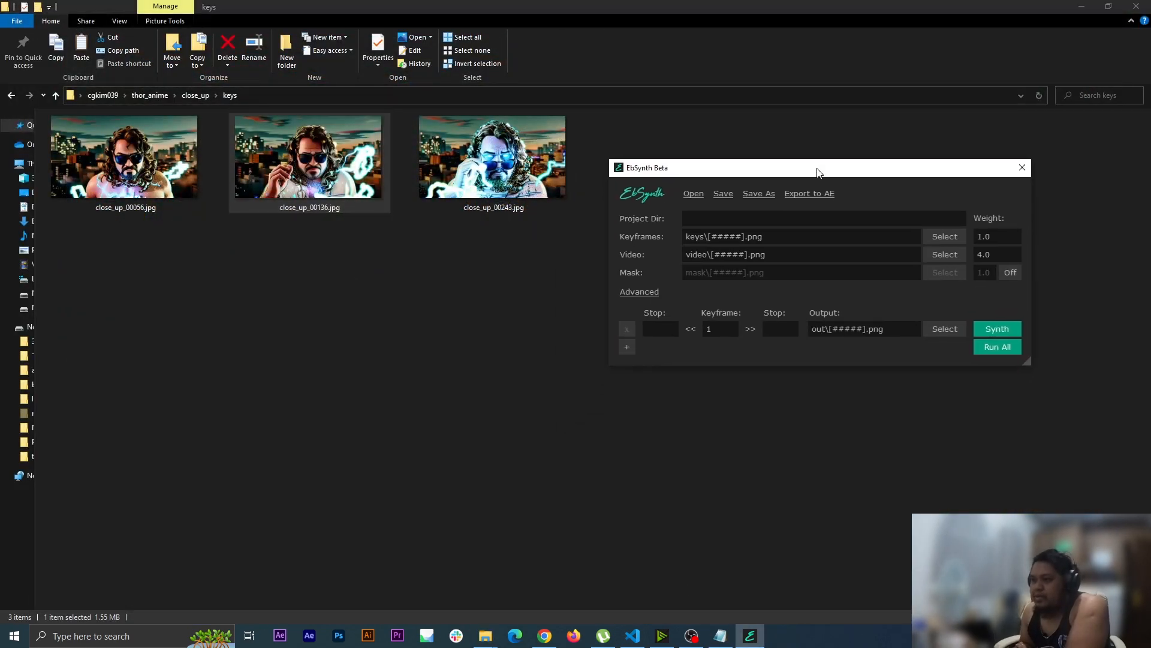
click(201, 95)
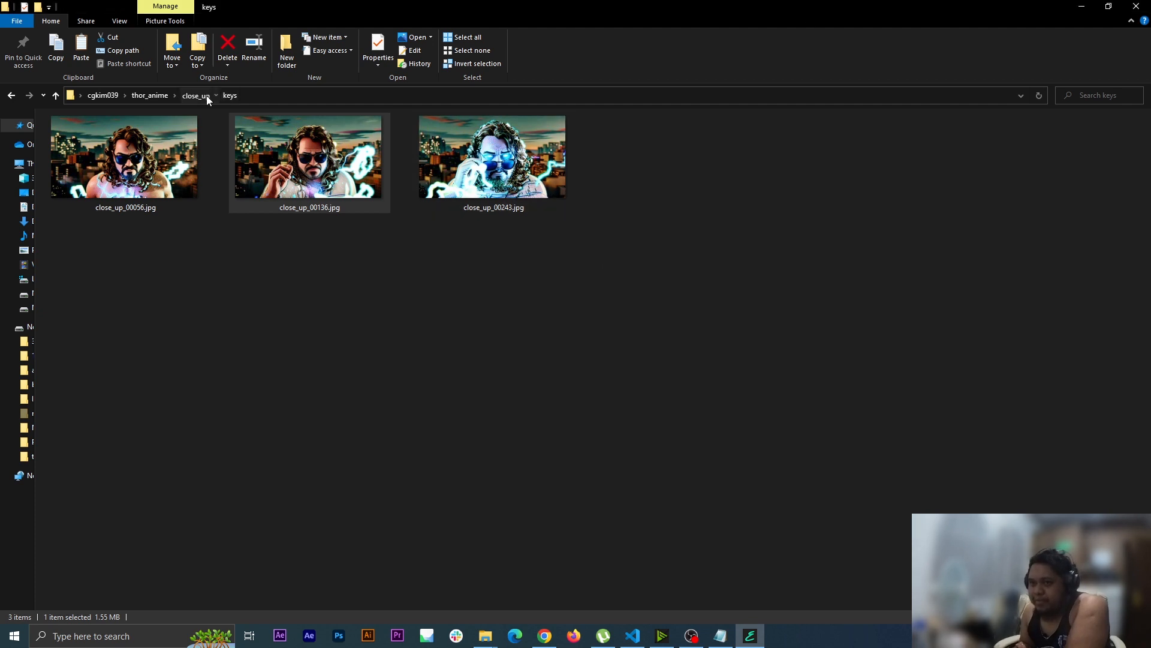
click(410, 332)
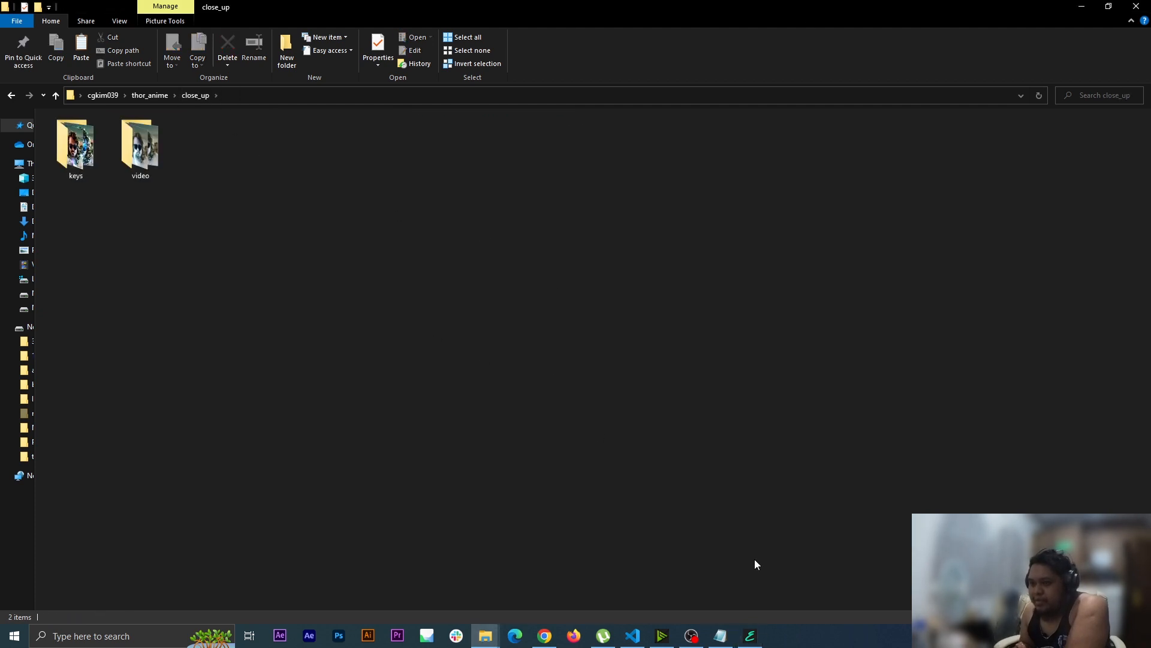
click(751, 635)
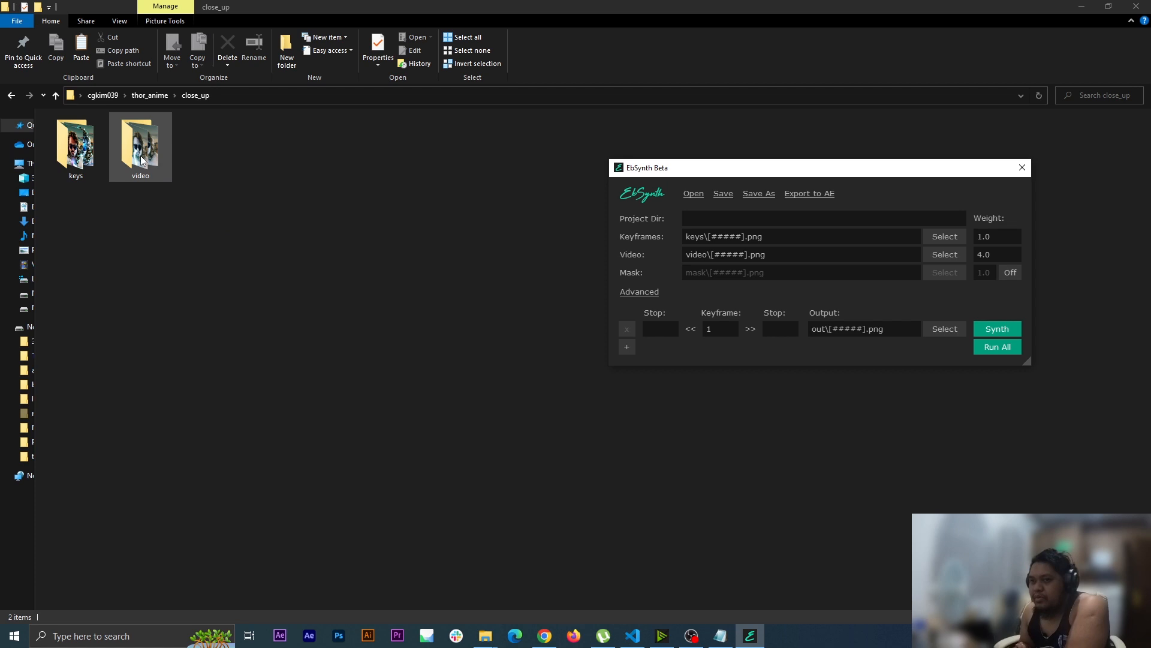
drag(143, 161, 717, 258)
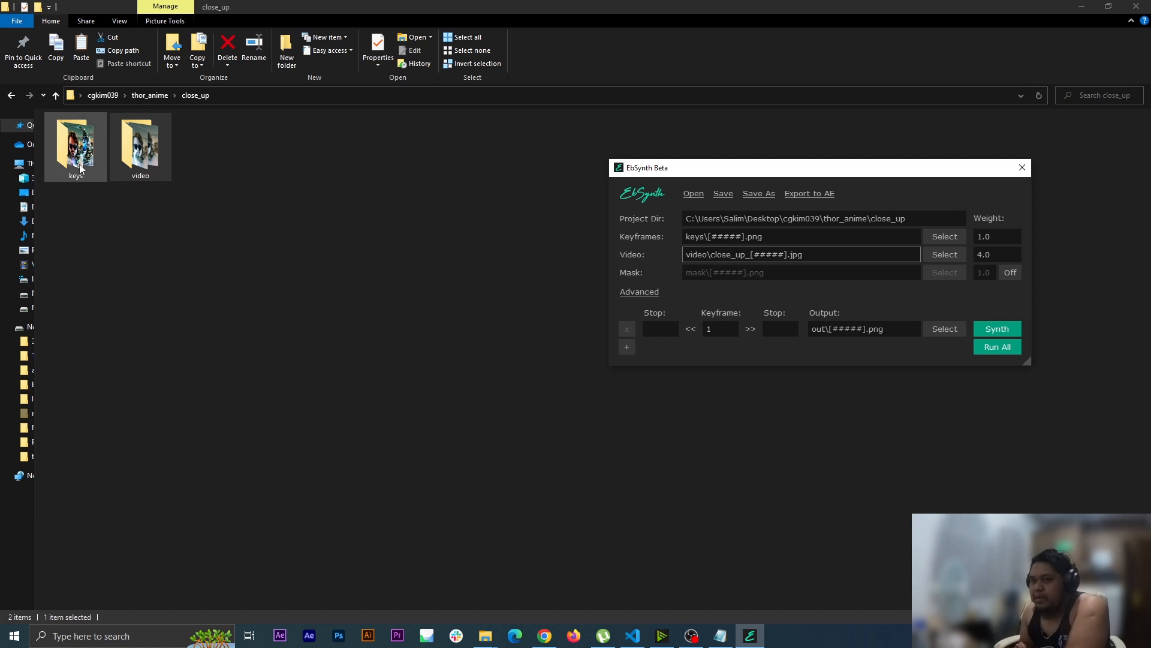
Load the keys folder as EbSynth's Keyframes source and run the synthesis for all key frames.
drag(80, 168, 789, 278)
drag(724, 240, 722, 238)
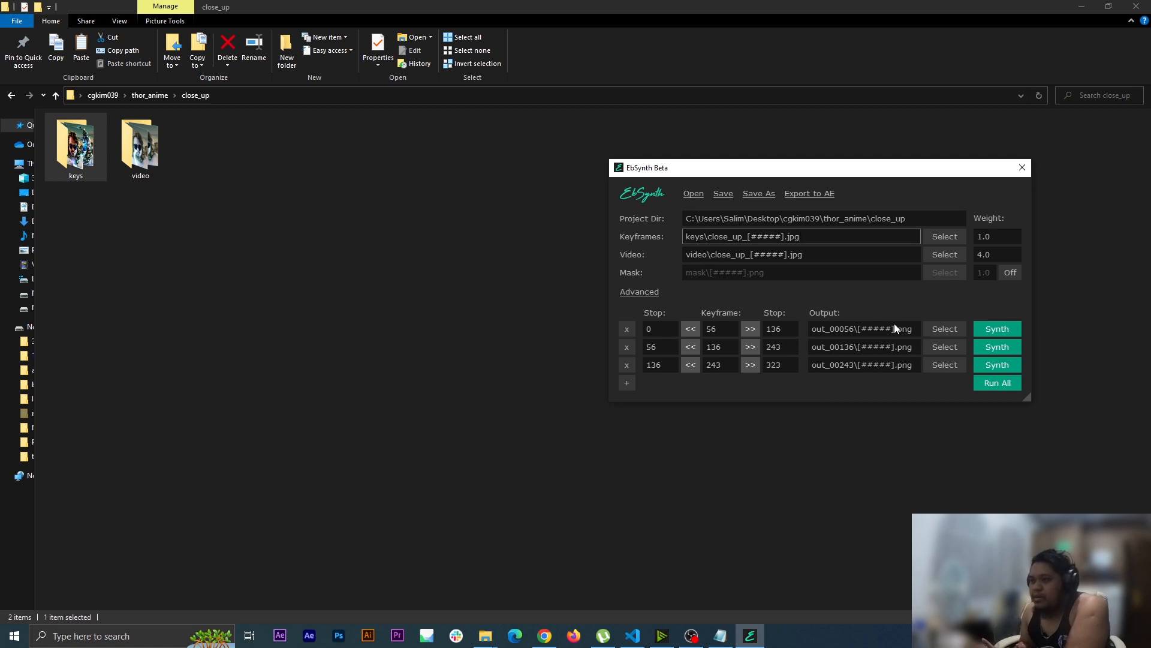
click(999, 387)
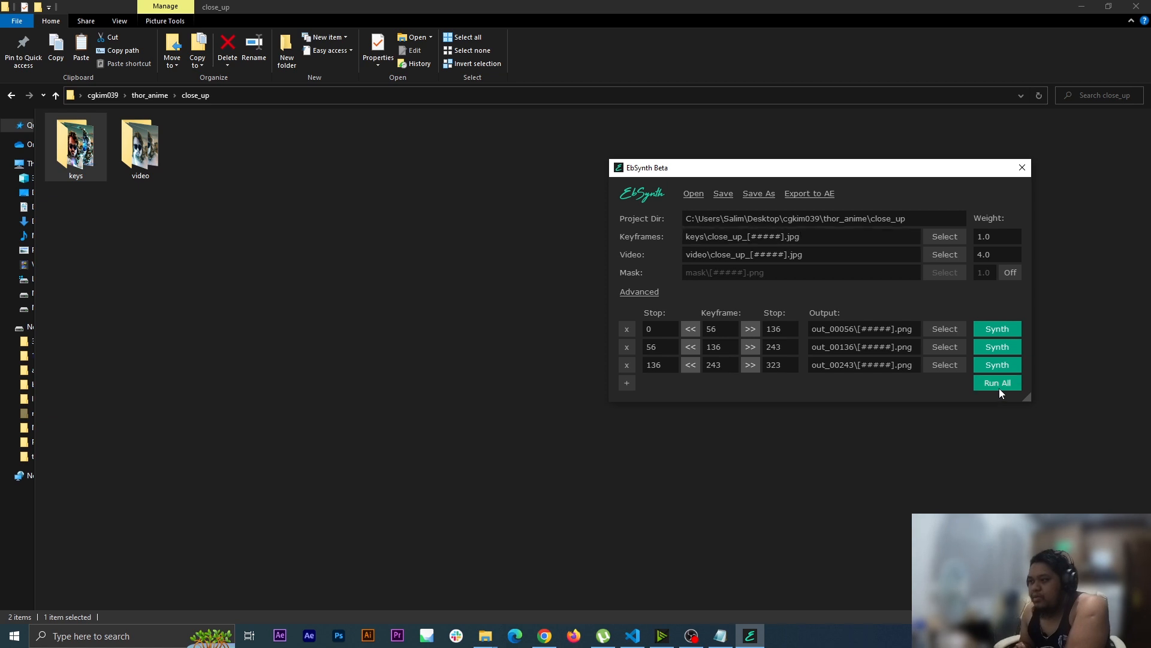
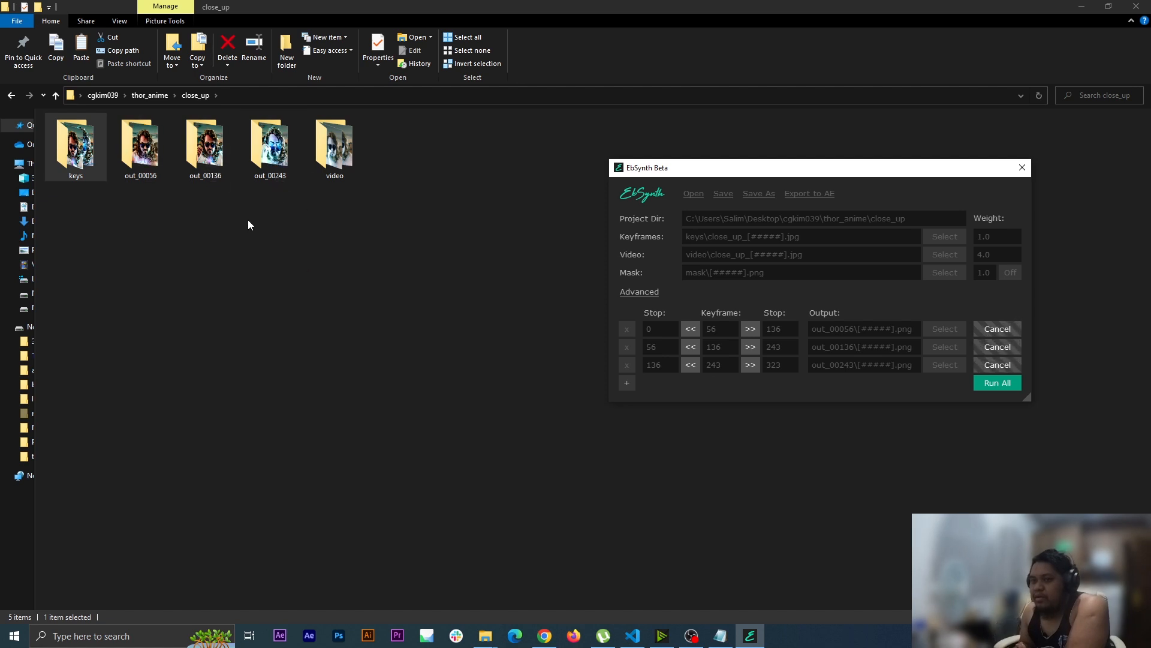
Compare the generated frames 00135.png, 00136.png and 00137.png in the out_00136 folder by flipping between them.
double_click(224, 180)
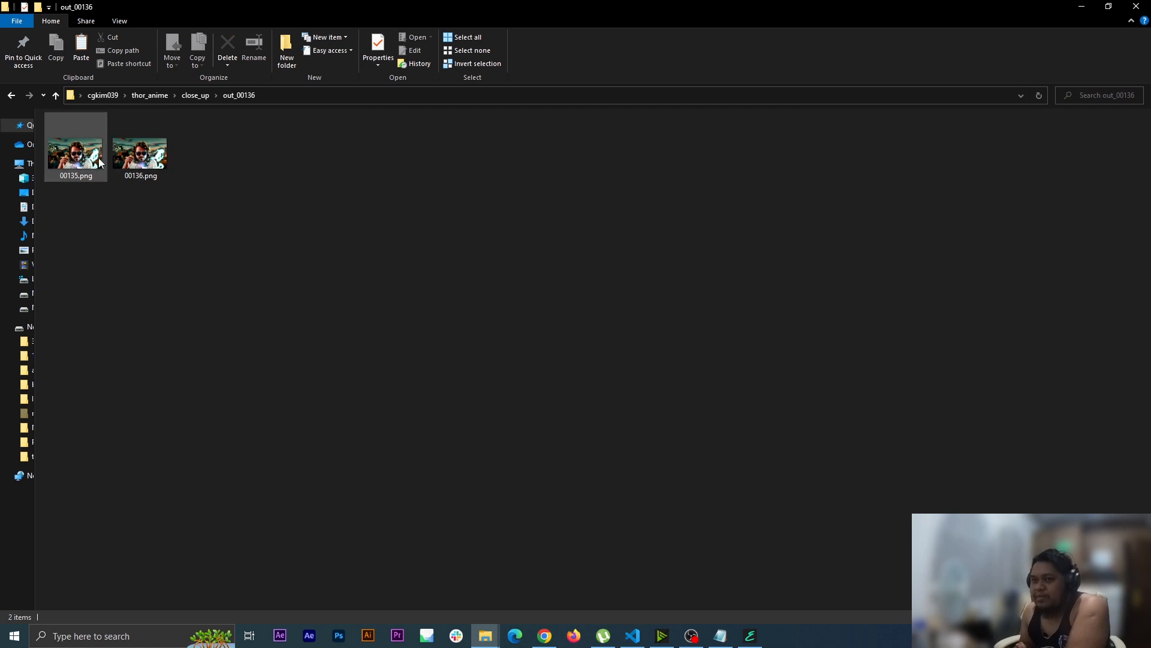
double_click(75, 153)
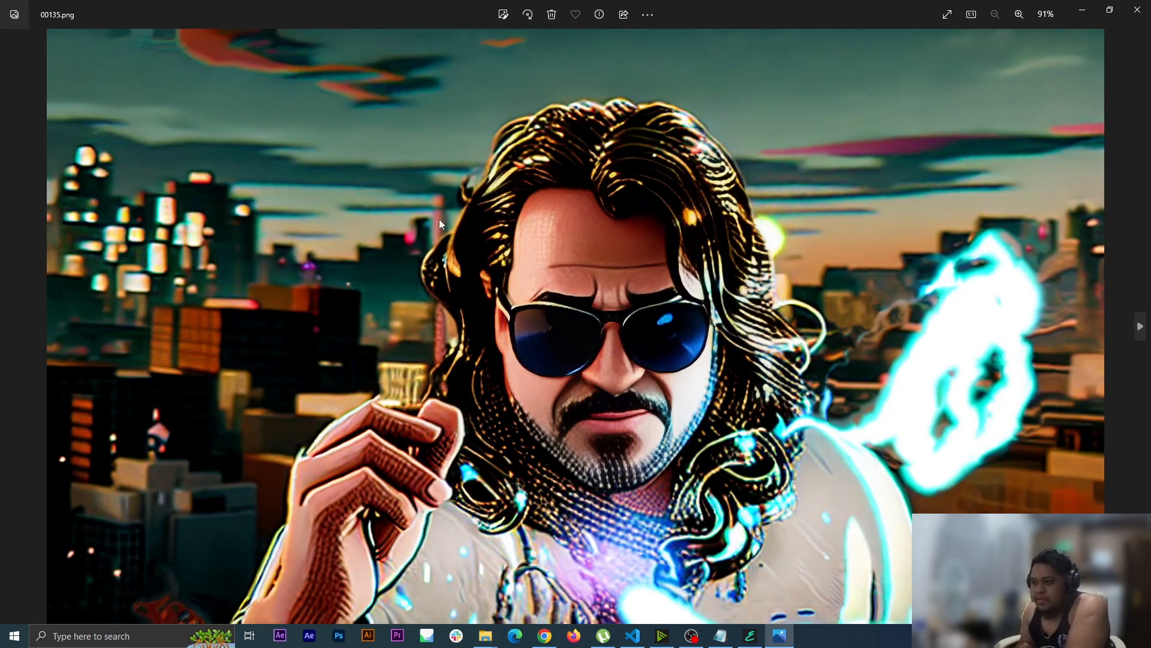
key(Right)
key(Right)
key(Left)
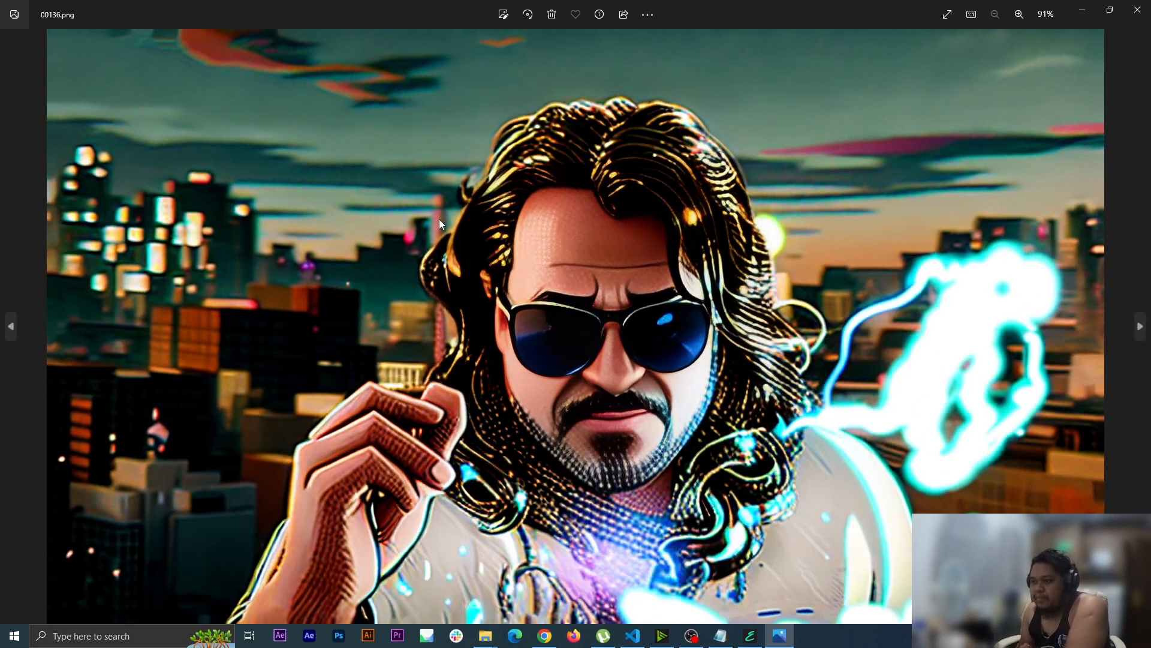
key(Left)
key(Right)
key(Right)
key(Left)
key(Left)
key(Right)
key(Right)
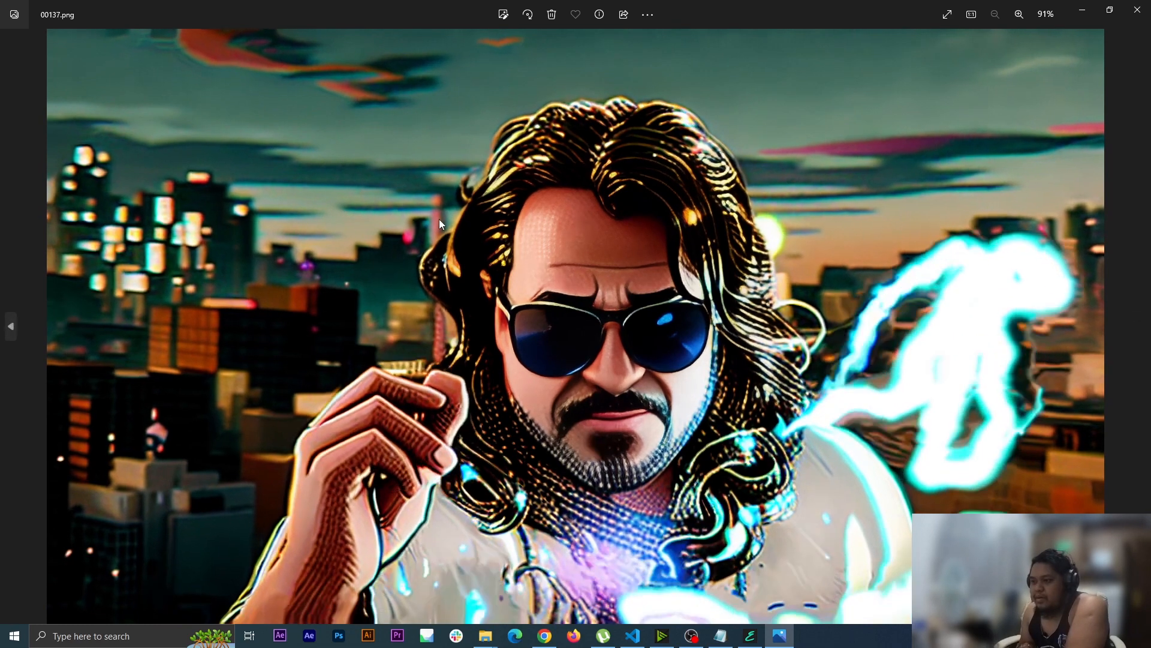
key(Left)
key(Left)
key(Right)
key(Right)
key(Left)
key(Left)
key(Right)
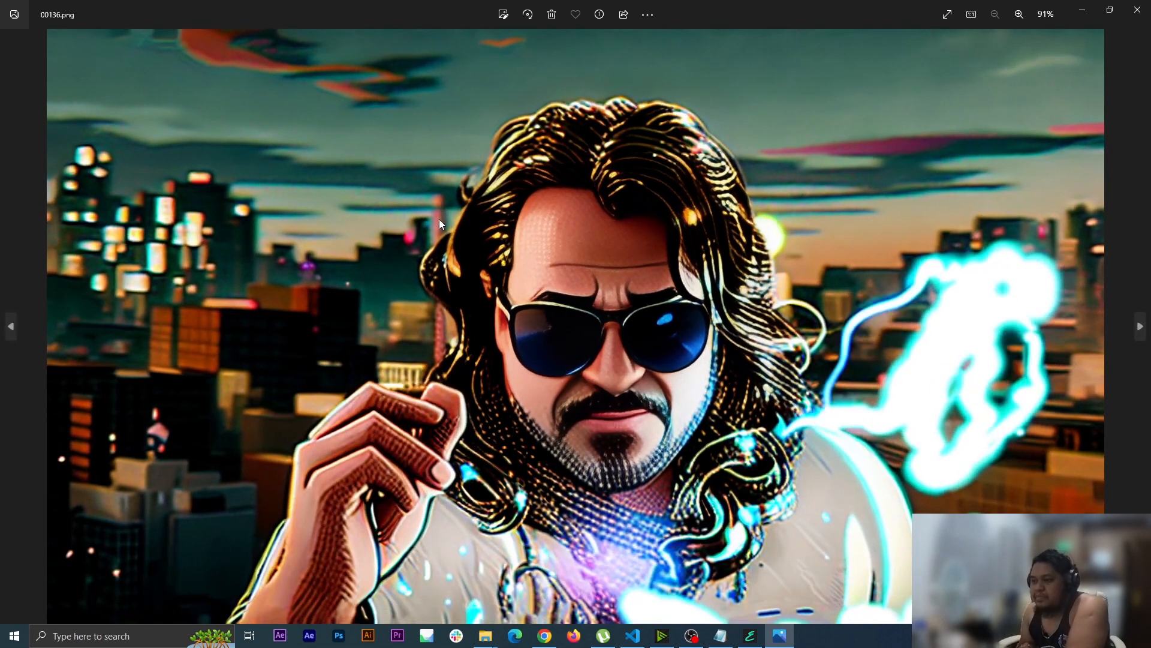
key(Right)
key(Left)
key(Left)
key(Right)
key(Right)
click(1145, 6)
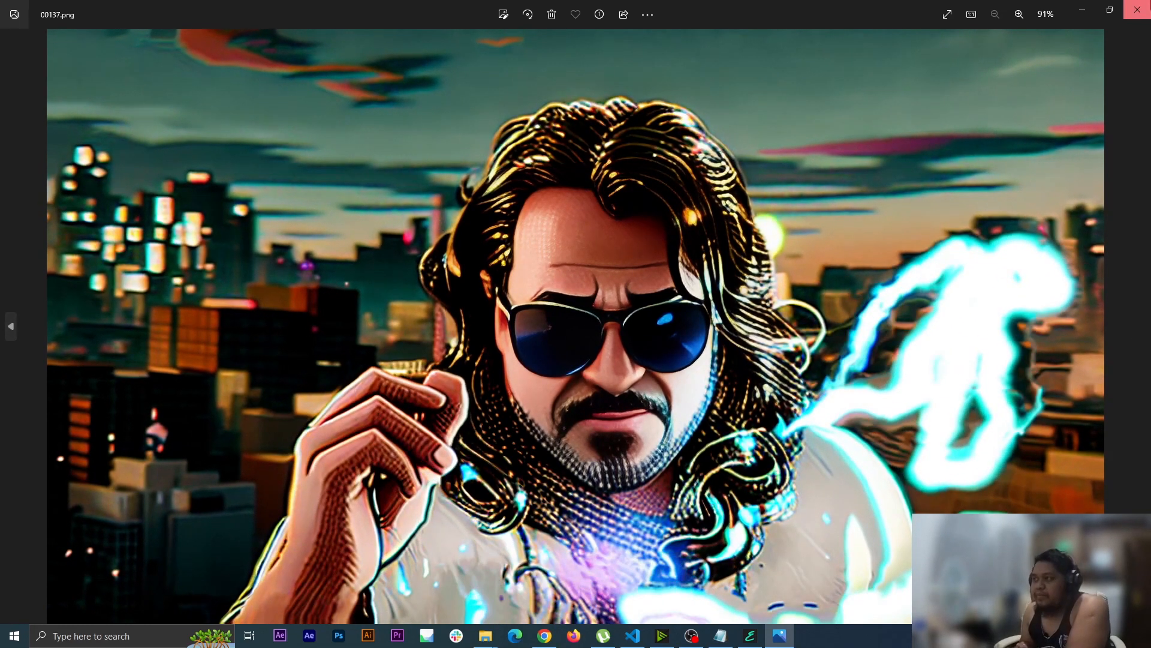
Flip forward to 00247.png and back through the generated frames in the out_00243 folder to examine their consistency.
click(200, 99)
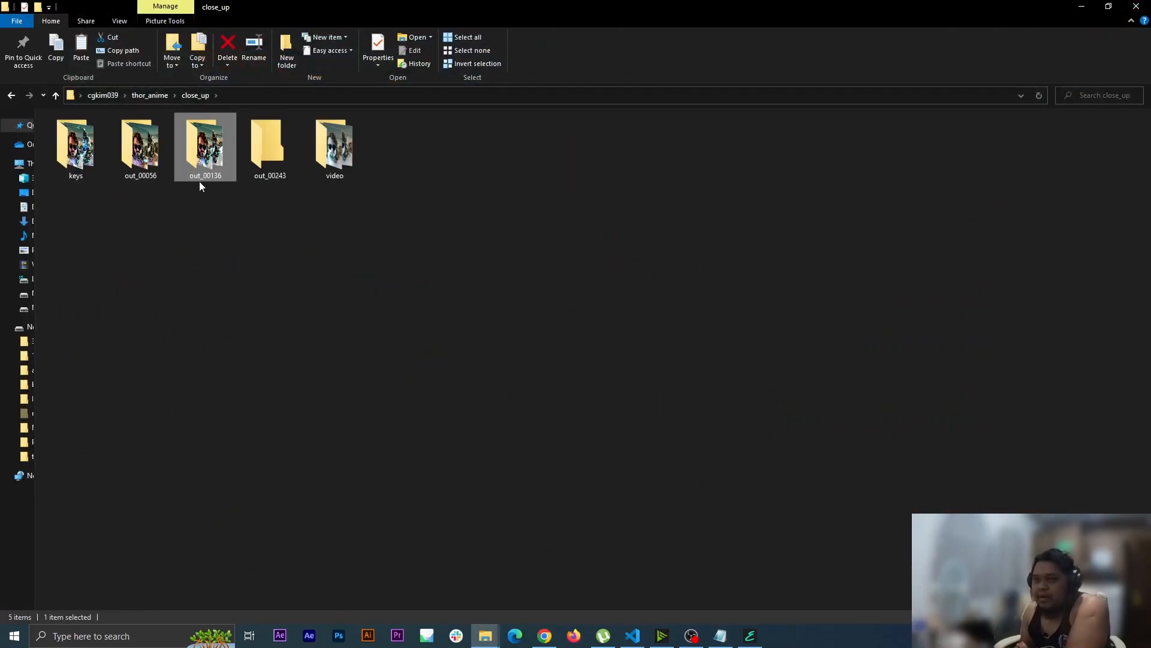
double_click(268, 162)
double_click(103, 154)
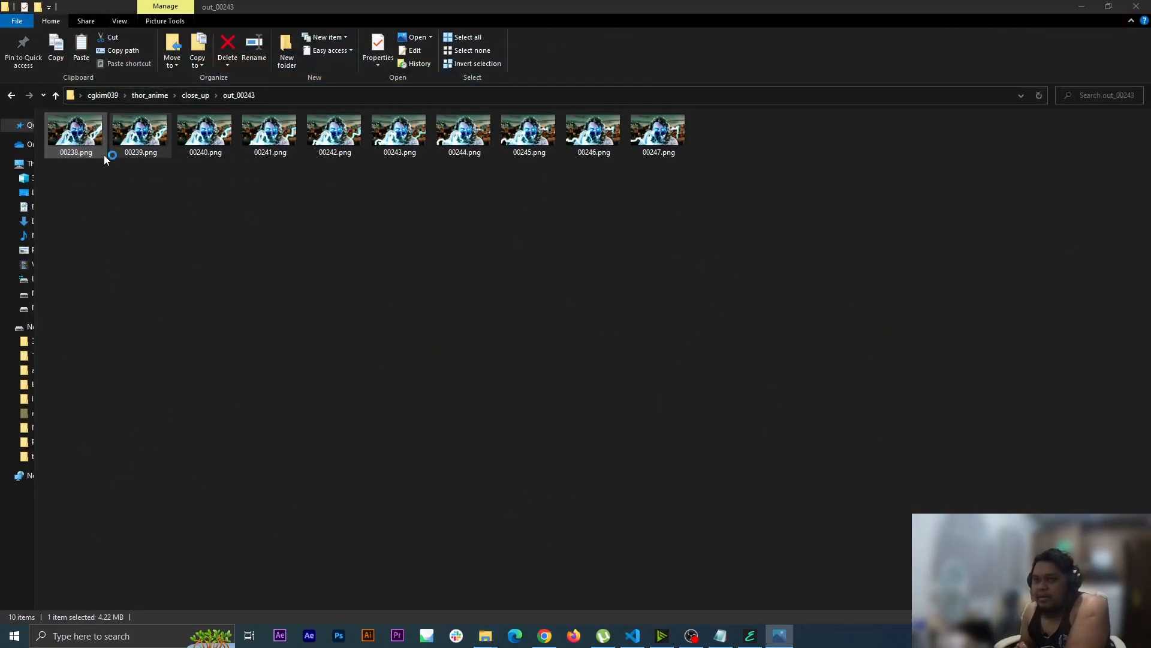
key(Right)
key(Right)
key(Right)
key(Right)
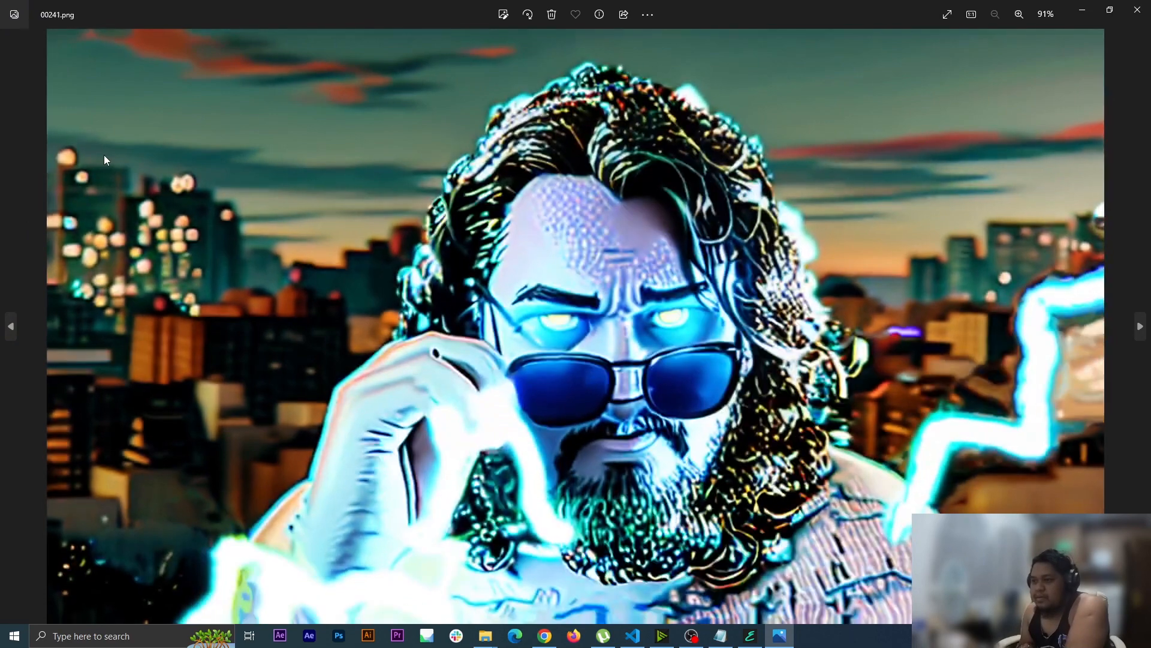
key(Right)
key(Right)
key(Right)
key(Right)
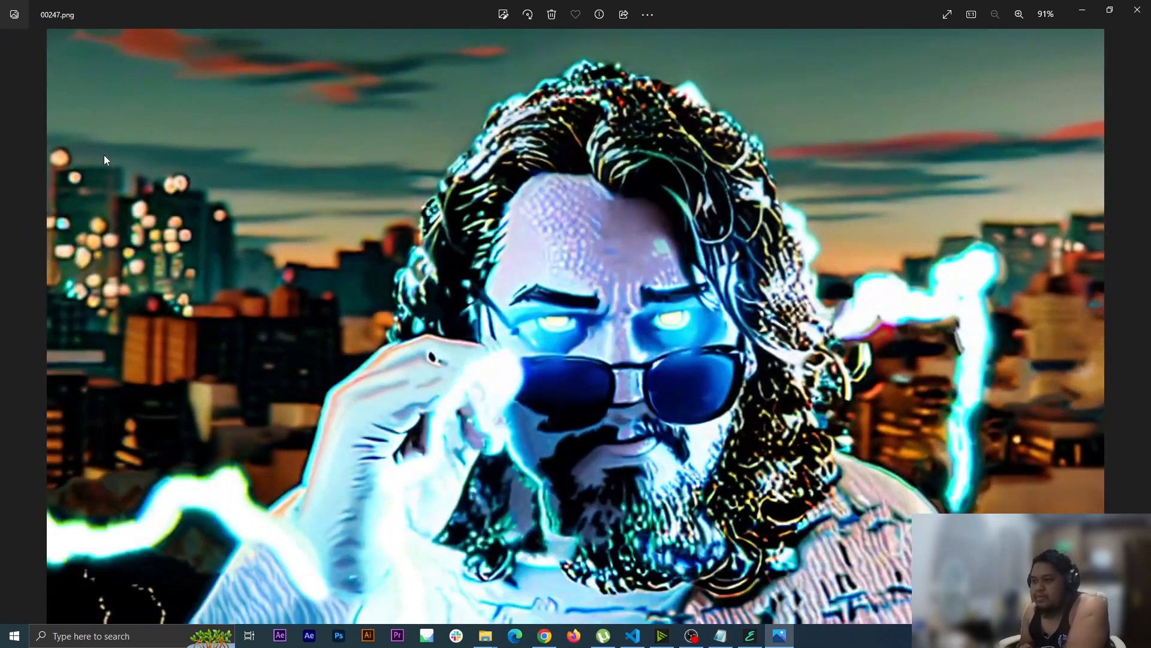
key(Left)
key(Left)
key(Left)
key(Left)
key(Left)
key(Left)
key(Left)
key(Left)
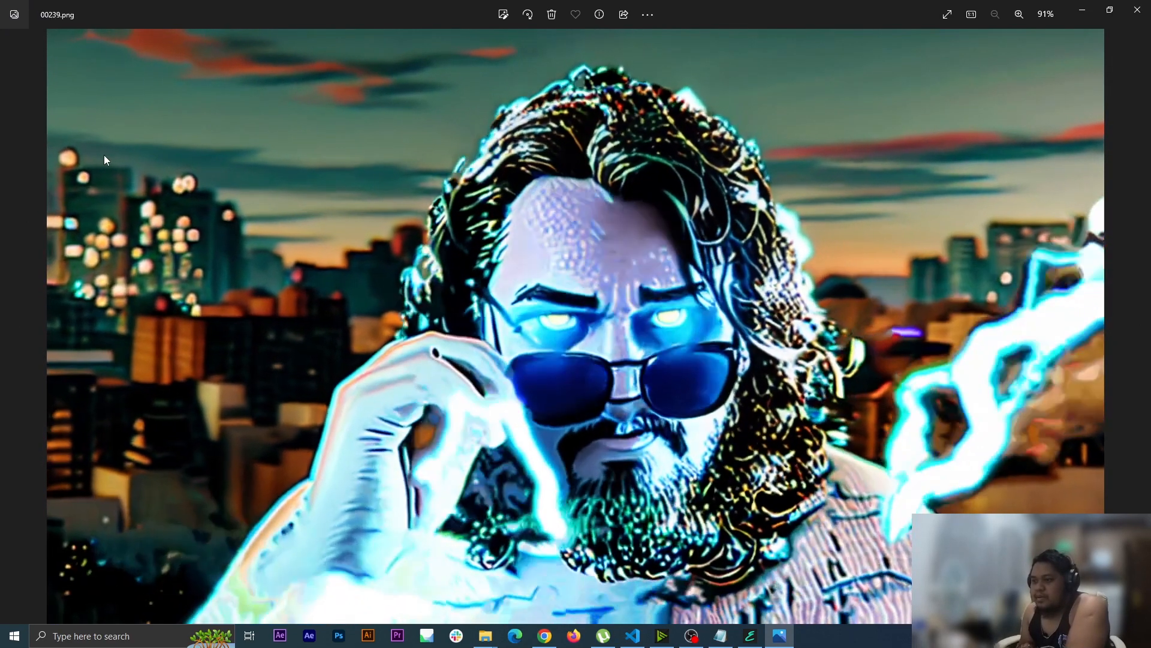
Step through the generated frames 00239.png to 00244.png in the out_00243 folder, and return to the close_up folder.
key(Right)
key(Right)
key(Right)
key(Right)
key(Right)
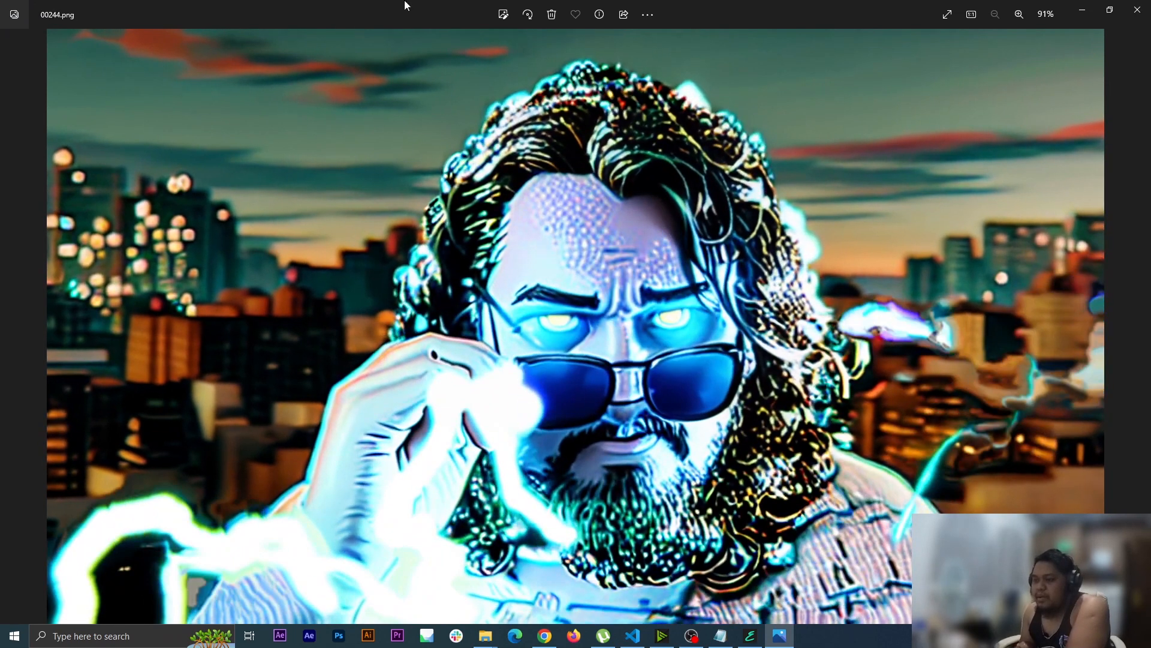
click(1136, 9)
click(195, 95)
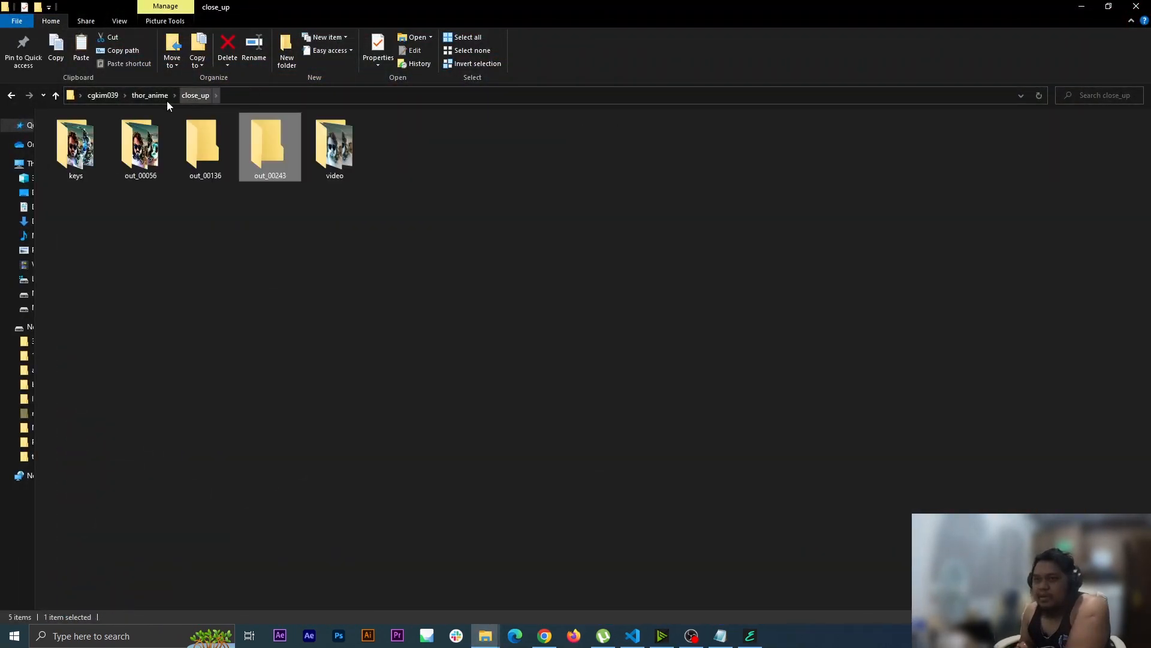
Open the out_00056 folder and step through its generated frames from 00048.png to 00063.png.
double_click(150, 137)
double_click(86, 155)
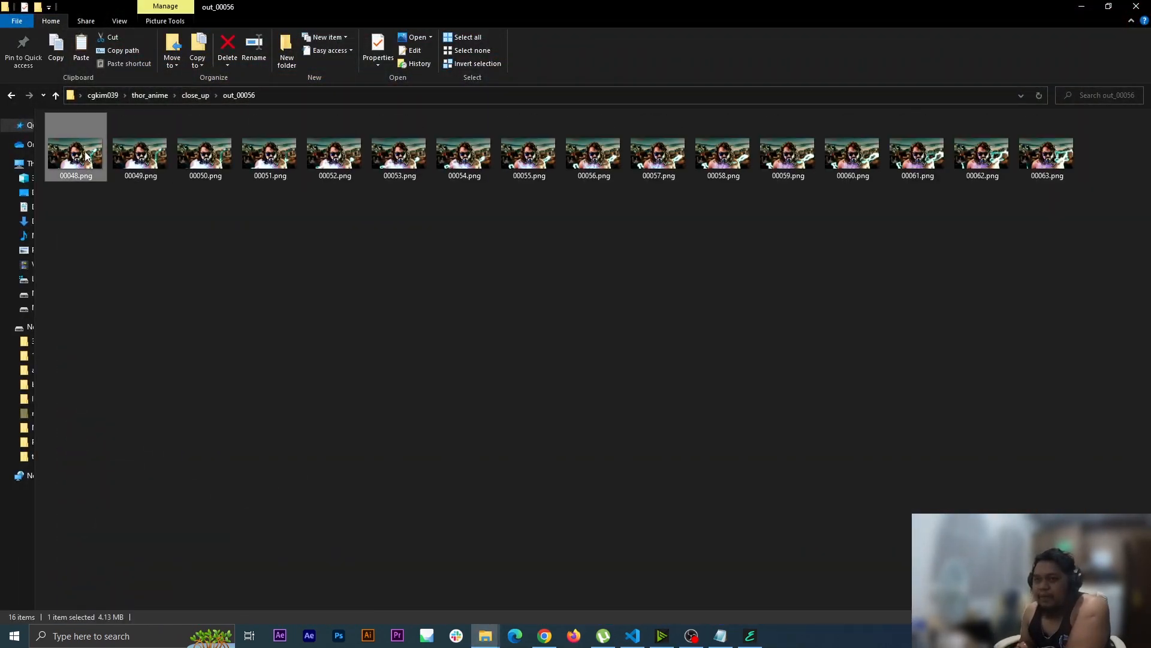
key(Right)
key(Right)
key(Right)
key(Right)
key(Right)
key(Right)
key(Right)
key(Right)
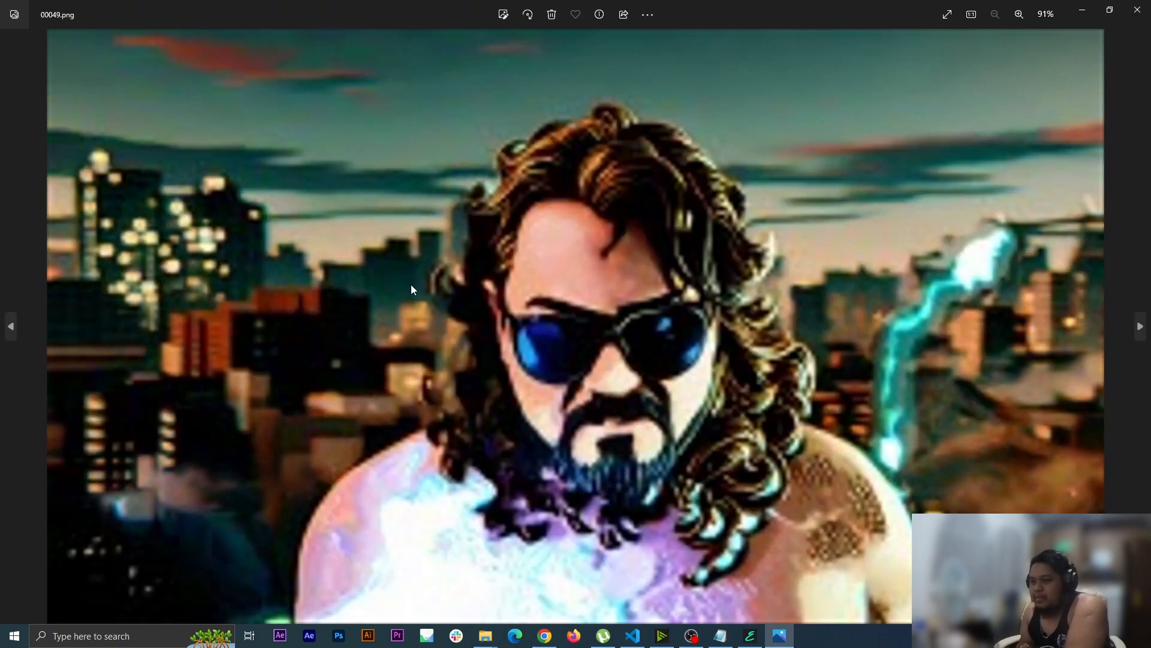
key(Right)
key(Right)
key(Right)
key(Right)
key(Right)
key(Right)
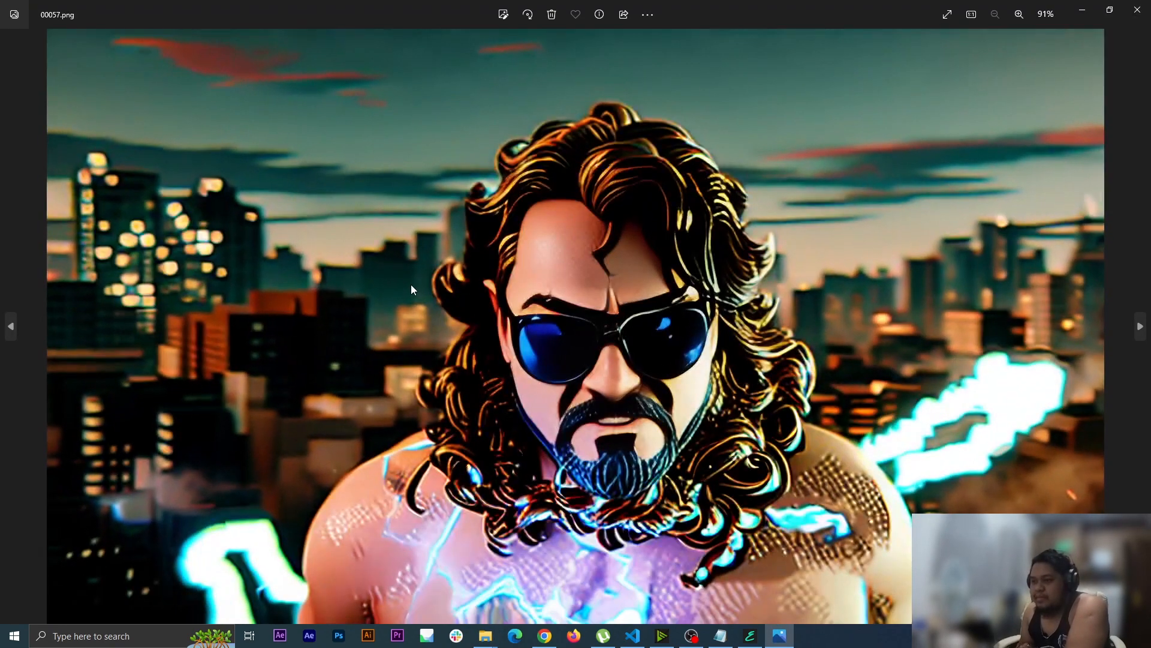
key(Right)
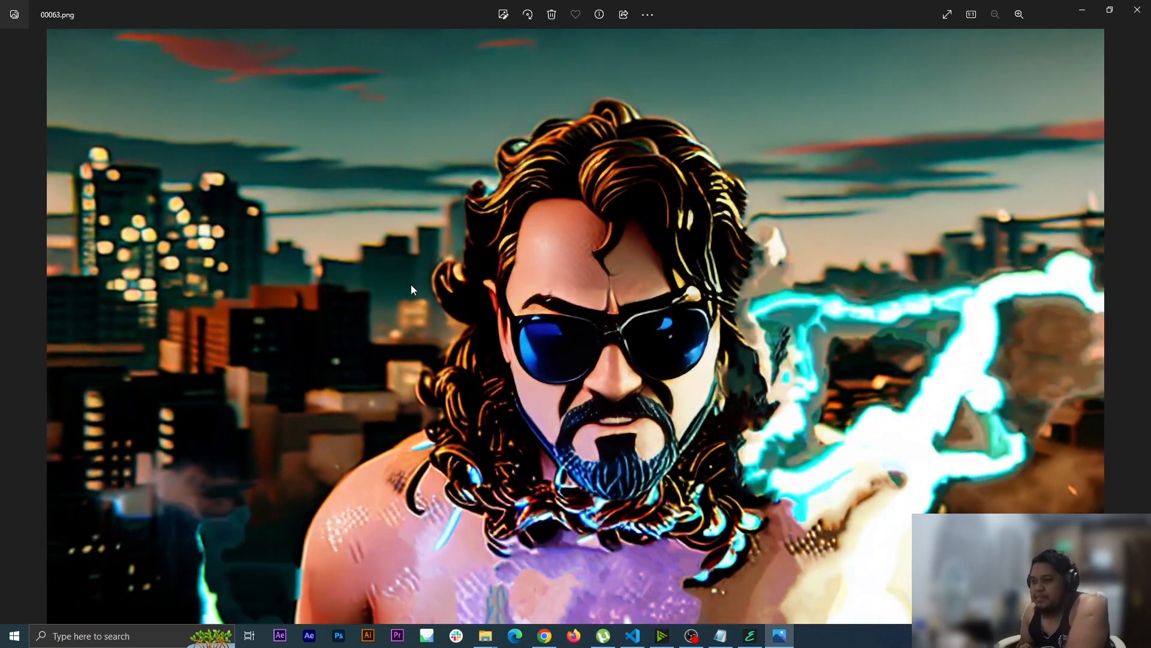
Flip repeatedly back and forth through the out_00056 frames up to 00063.png to check their transitions, and return to the close_up folder.
key(Left)
key(Left)
key(Left)
key(Left)
key(Left)
key(Left)
key(Left)
key(Left)
key(Left)
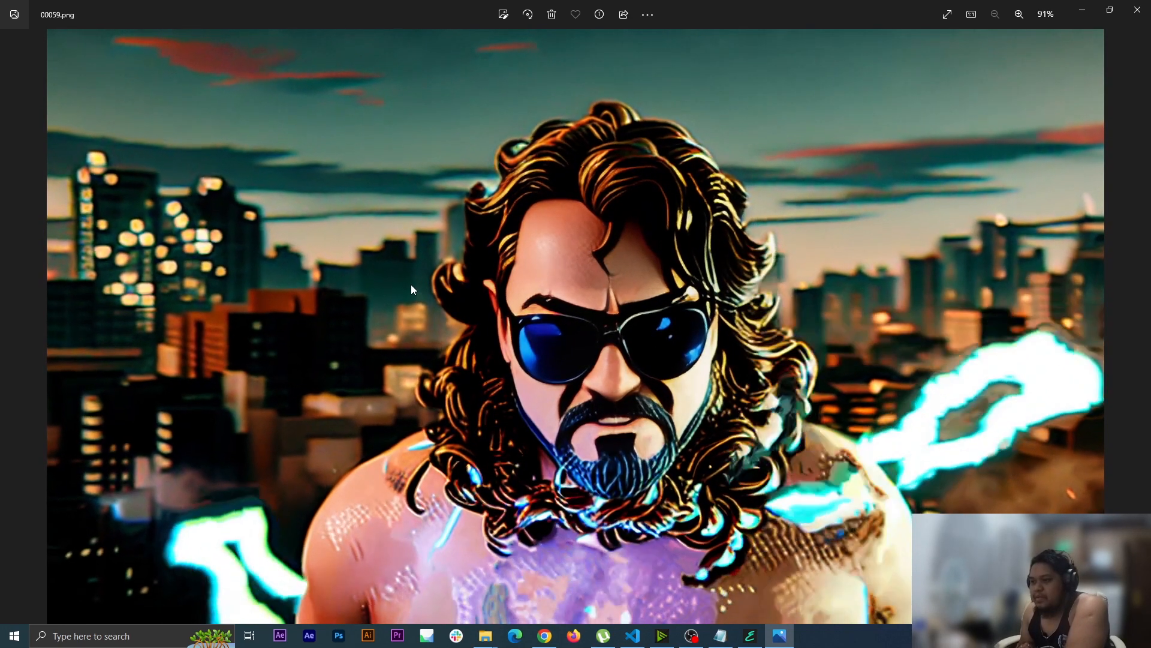
key(Right)
key(Right)
key(Right)
key(Right)
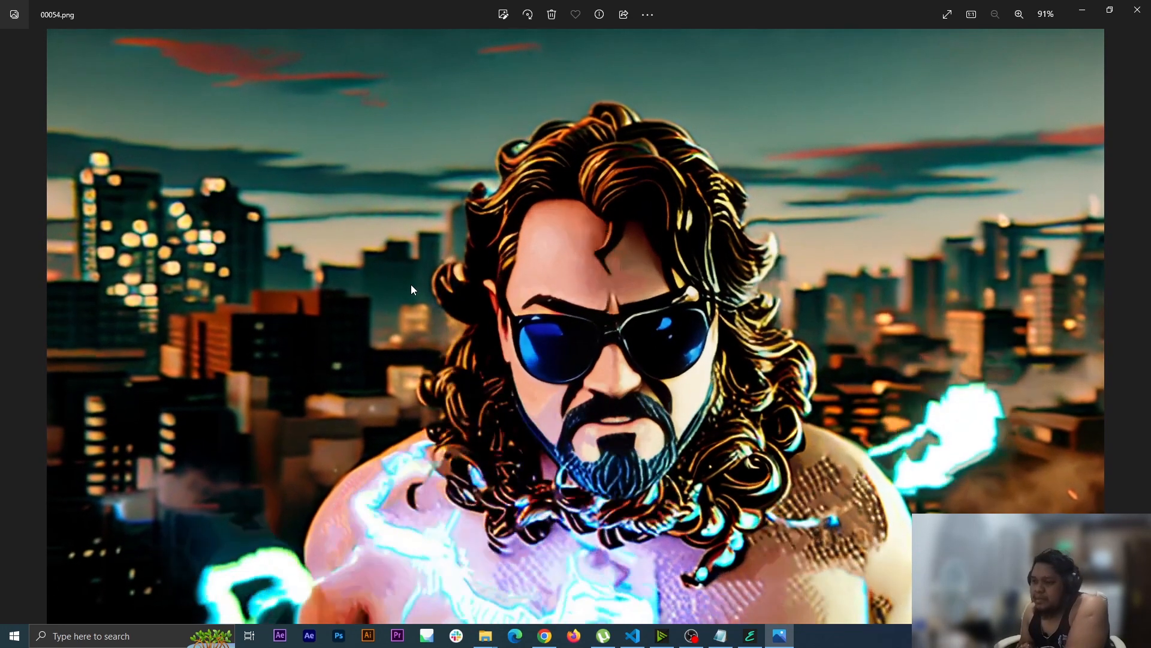
key(Right)
key(Right)
key(Right)
key(Right)
key(Right)
key(Left)
key(Left)
key(Left)
key(Left)
key(Left)
key(Left)
key(Left)
key(Left)
key(Left)
key(Left)
key(Left)
key(Left)
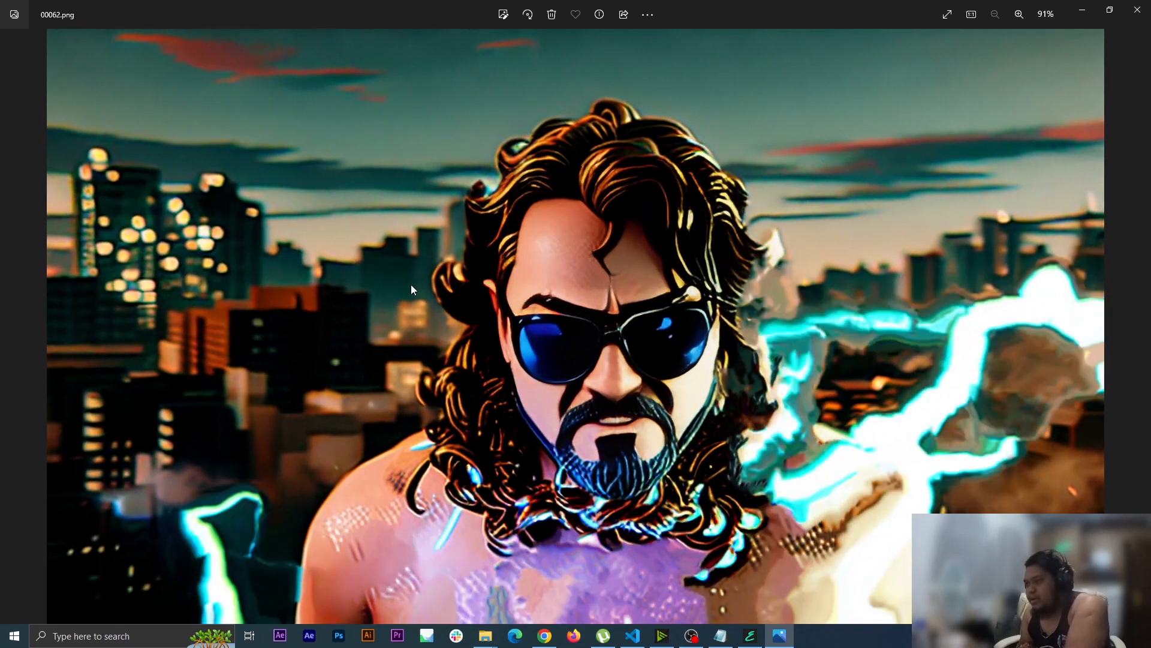
key(Right)
key(Right)
key(Right)
key(Right)
key(Right)
key(Right)
key(Right)
key(Right)
key(Right)
key(Right)
key(Right)
key(Right)
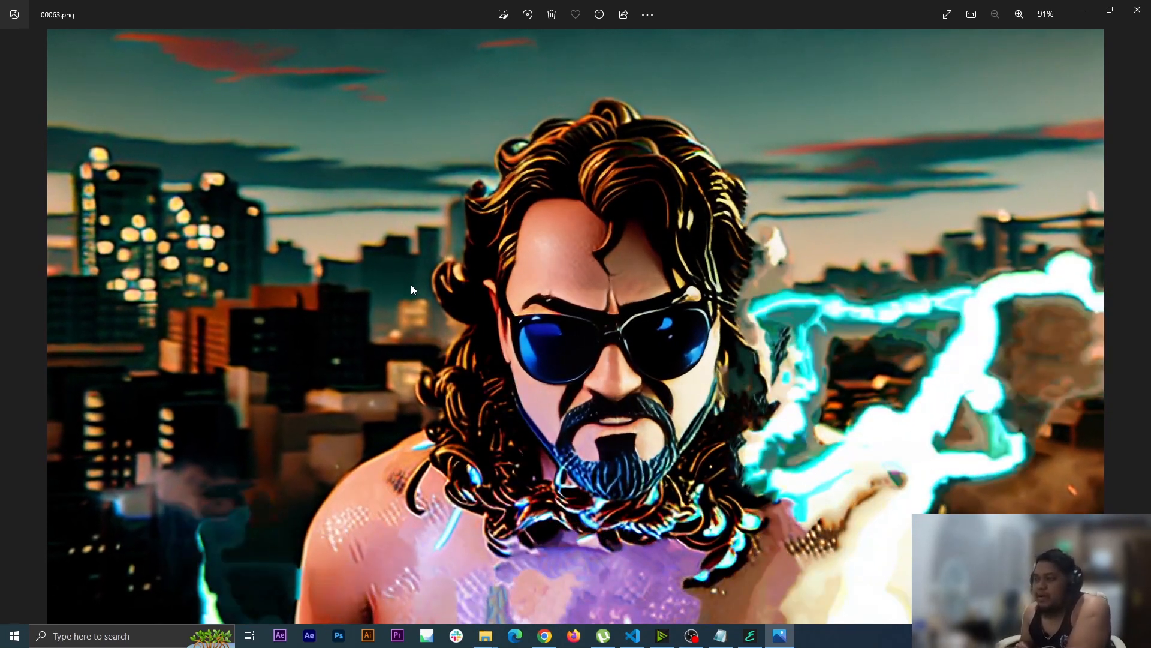
click(1138, 9)
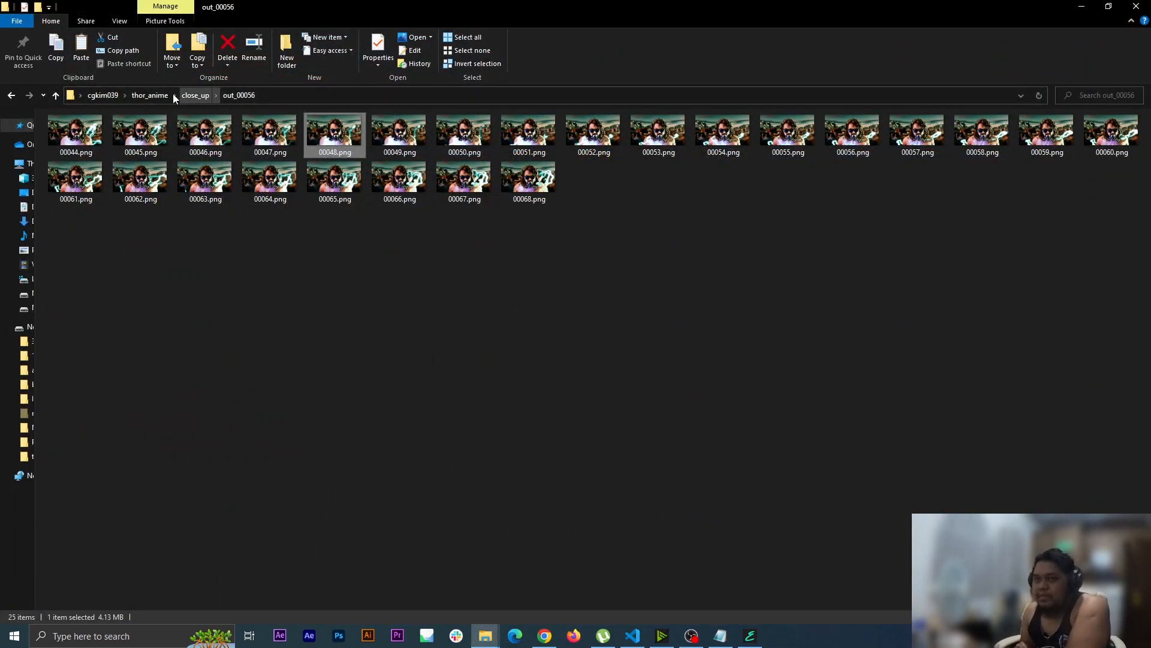
click(170, 94)
double_click(248, 135)
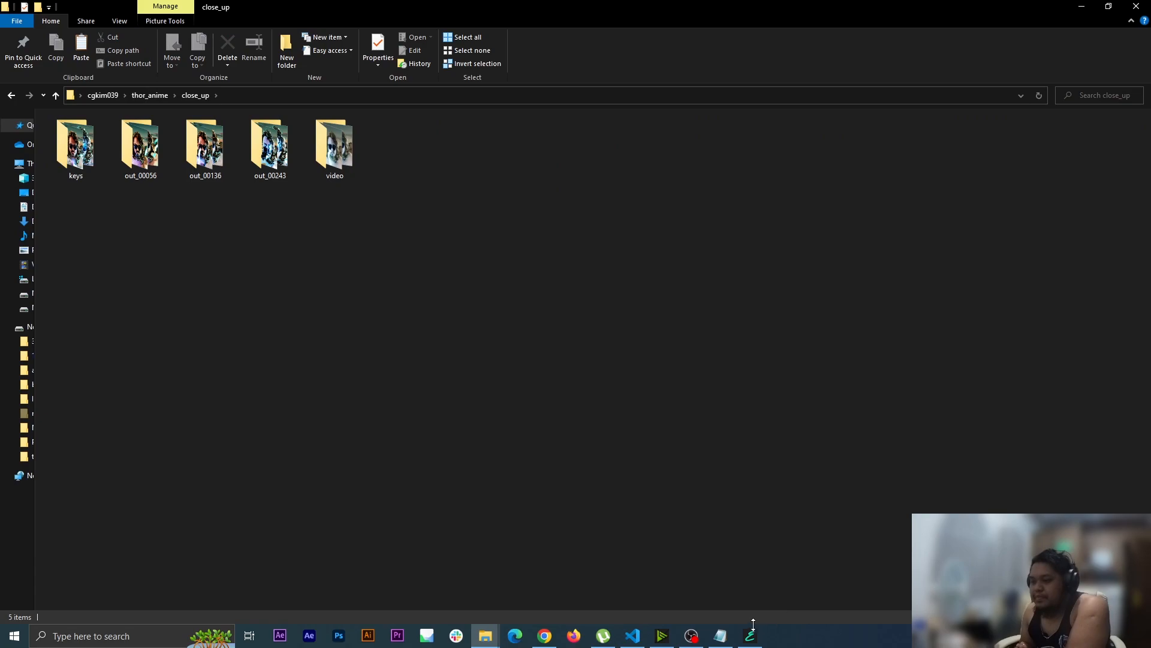
click(701, 640)
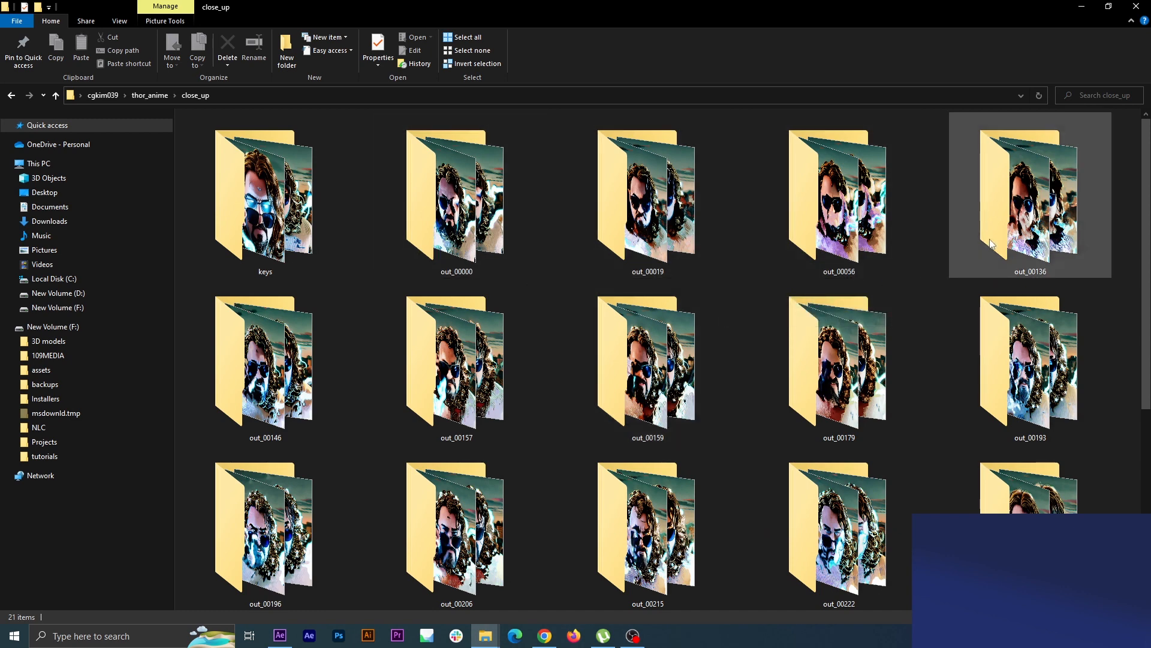
Look over all output folders in close_up and the stylized key frames in the keys folder.
scroll(735, 412, down, 5)
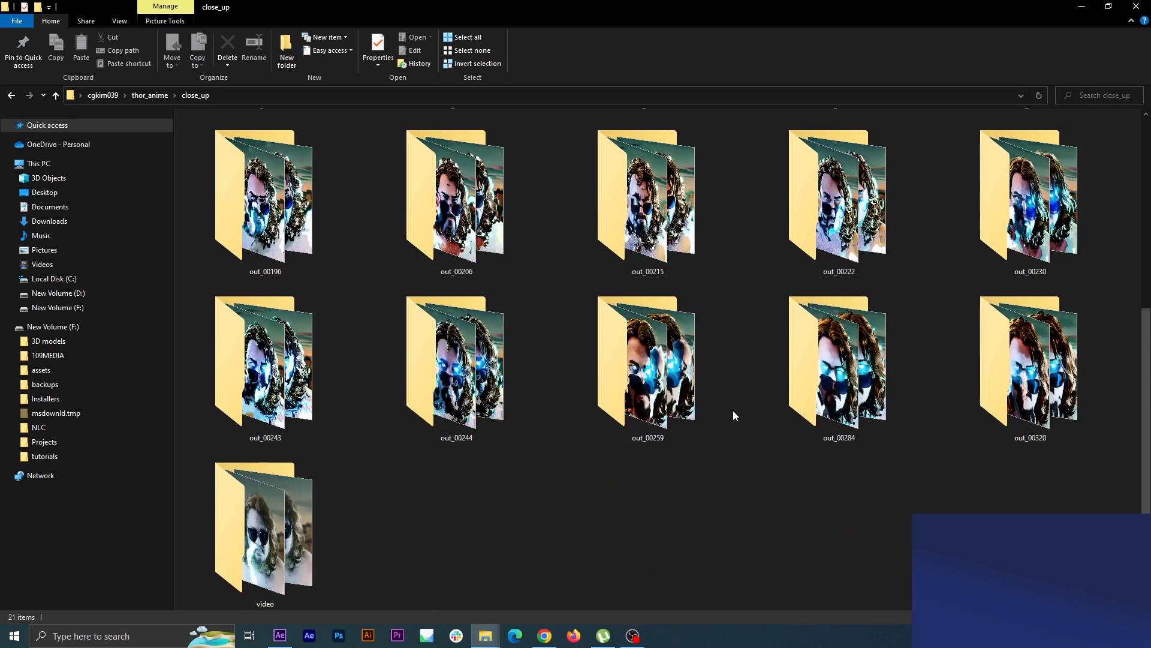
scroll(730, 409, up, 5)
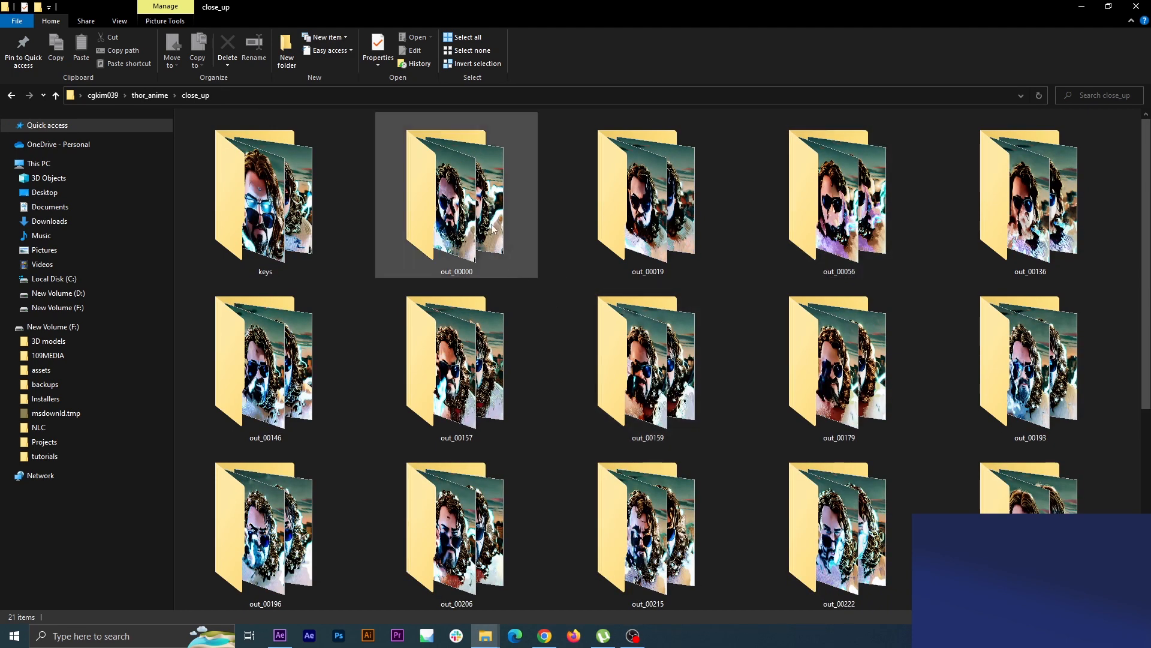
click(265, 198)
double_click(265, 198)
scroll(604, 364, down, 3)
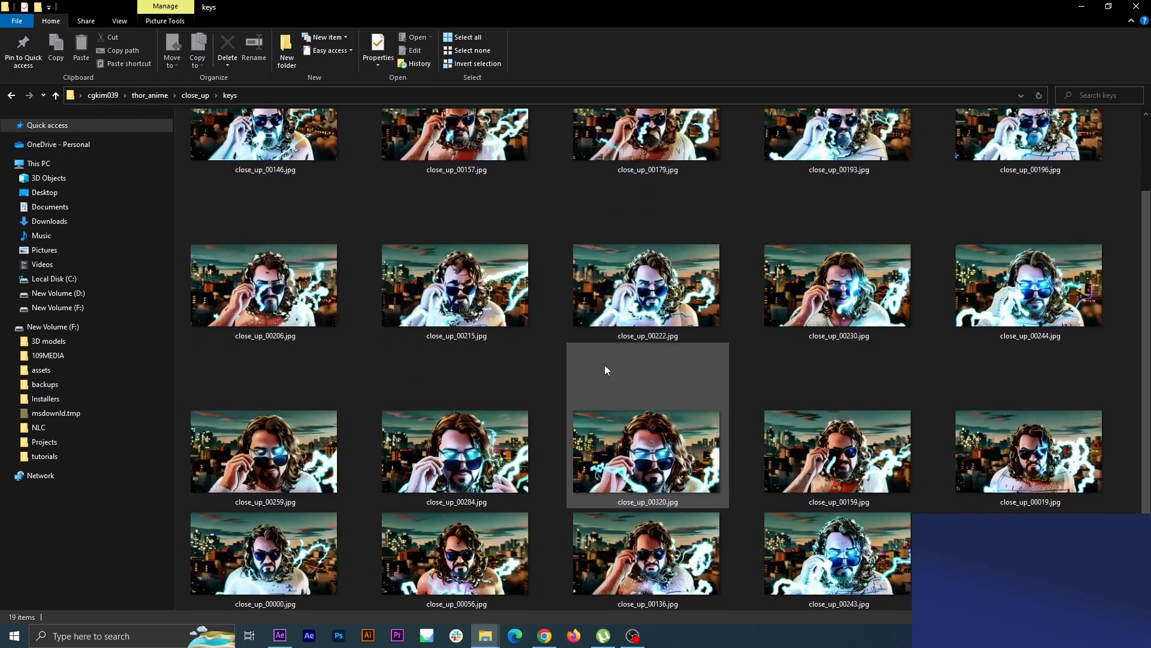
scroll(604, 364, down, 2)
scroll(855, 534, up, 2)
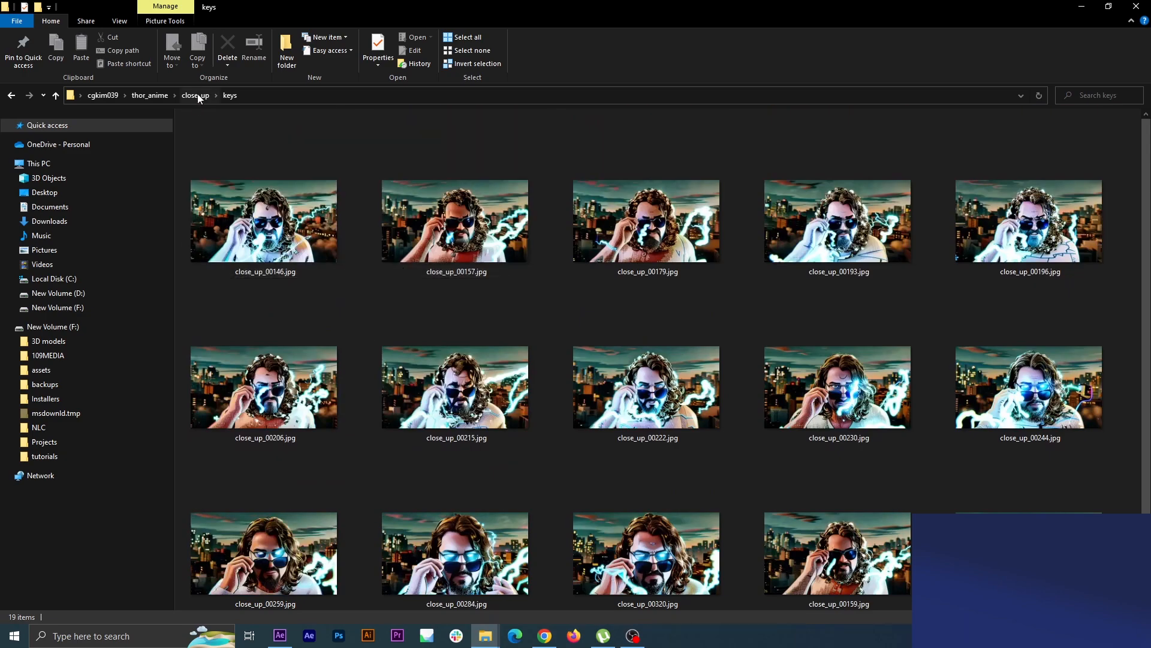
click(195, 95)
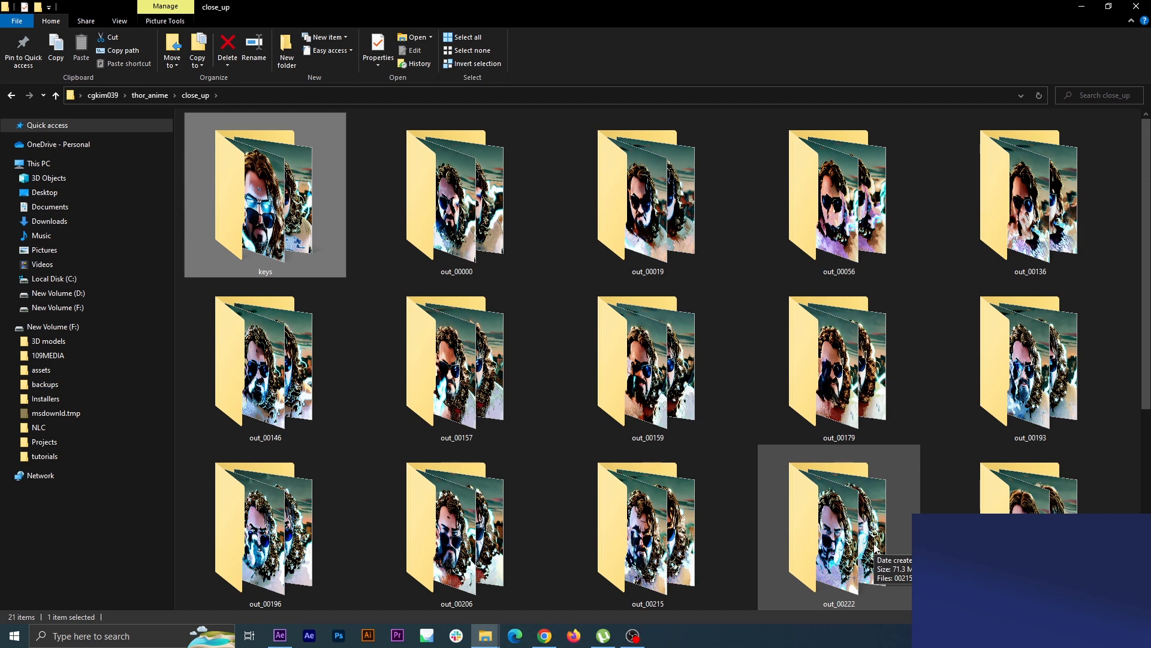
Examine the generated frames 00218.png and 00223.png in the out_00222 folder.
double_click(840, 528)
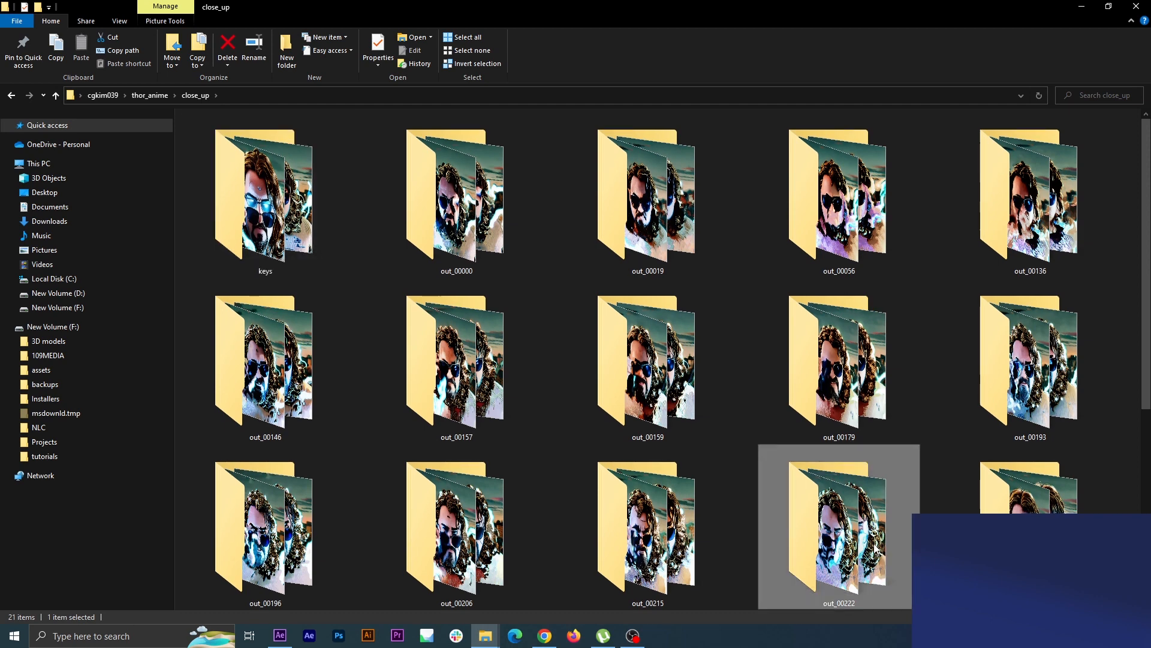
double_click(417, 169)
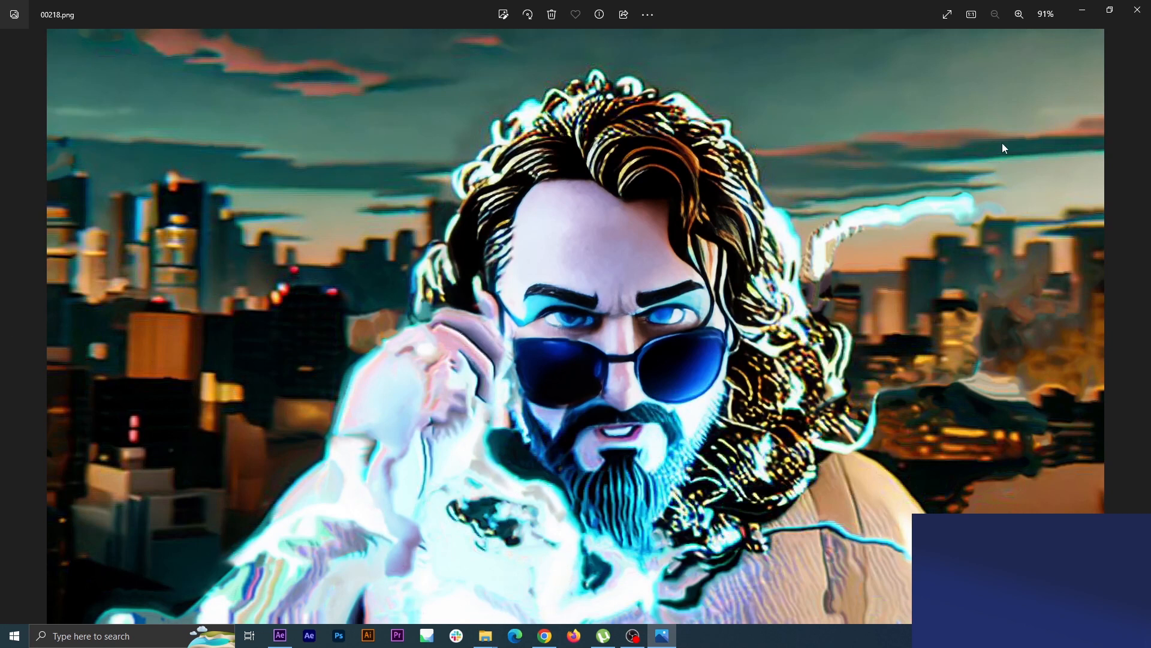
click(1137, 10)
double_click(727, 153)
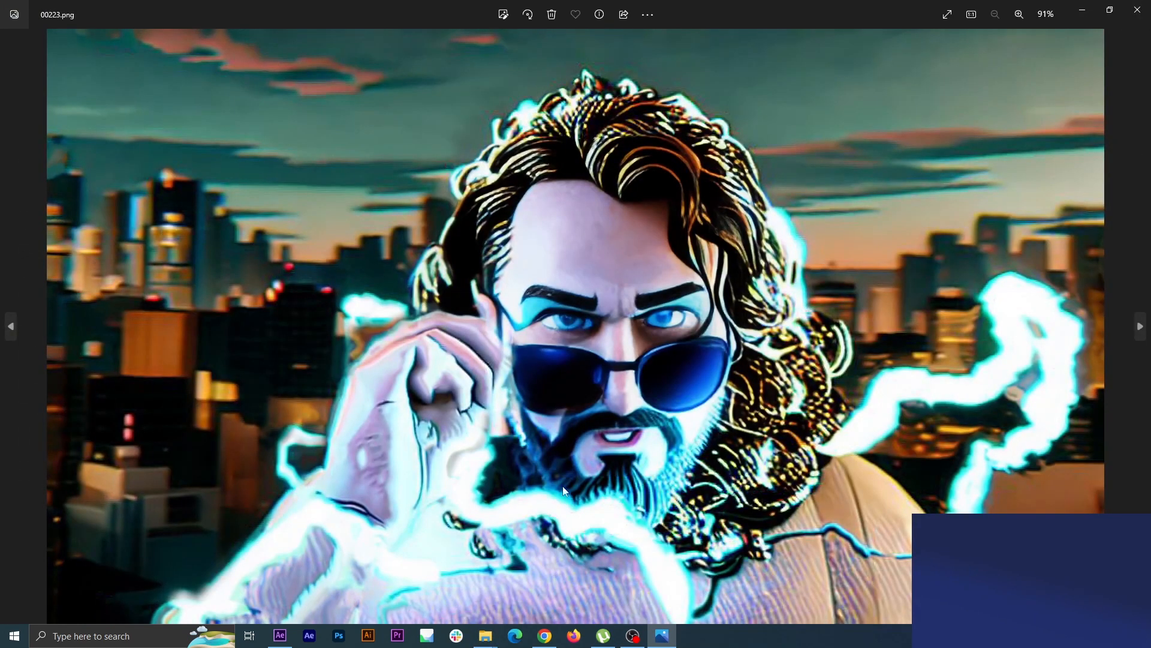
click(1147, 16)
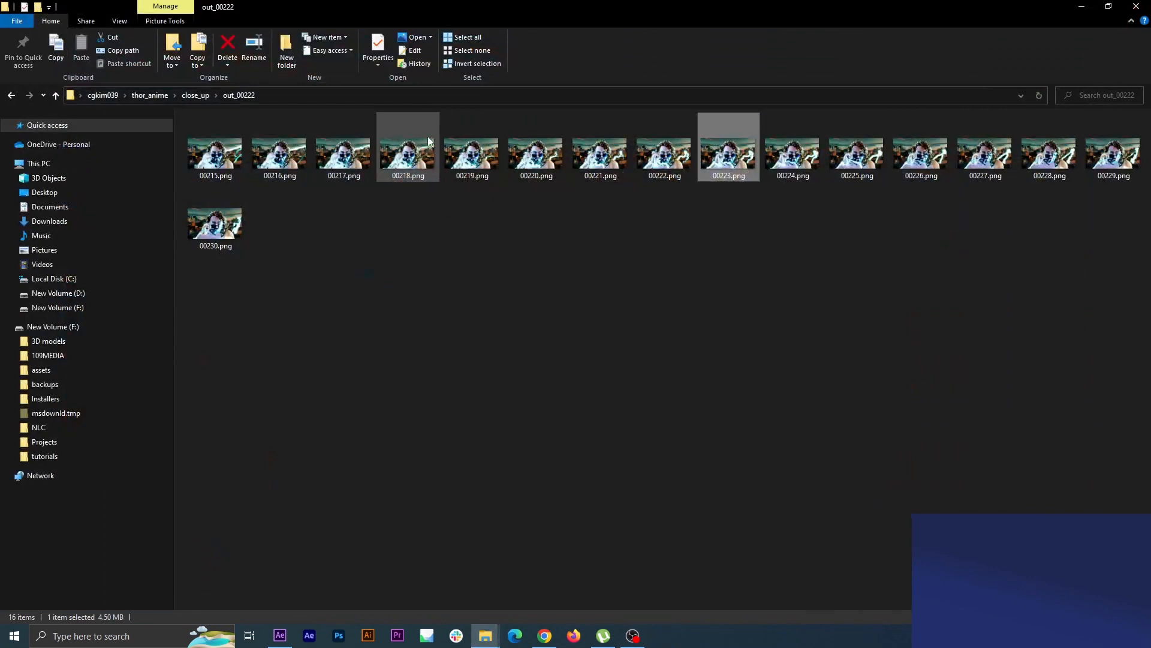
click(204, 97)
Examine the stylized key frame close_up_00159.jpg in the keys folder, and return to the close_up folder.
double_click(339, 272)
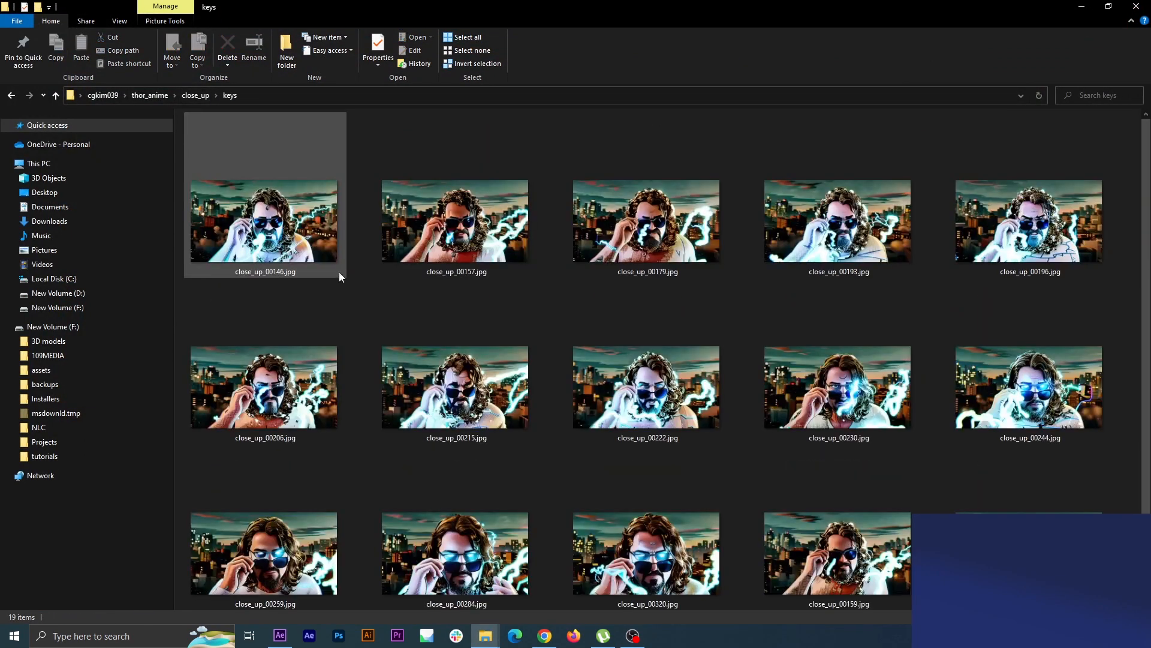
scroll(648, 359, down, 2)
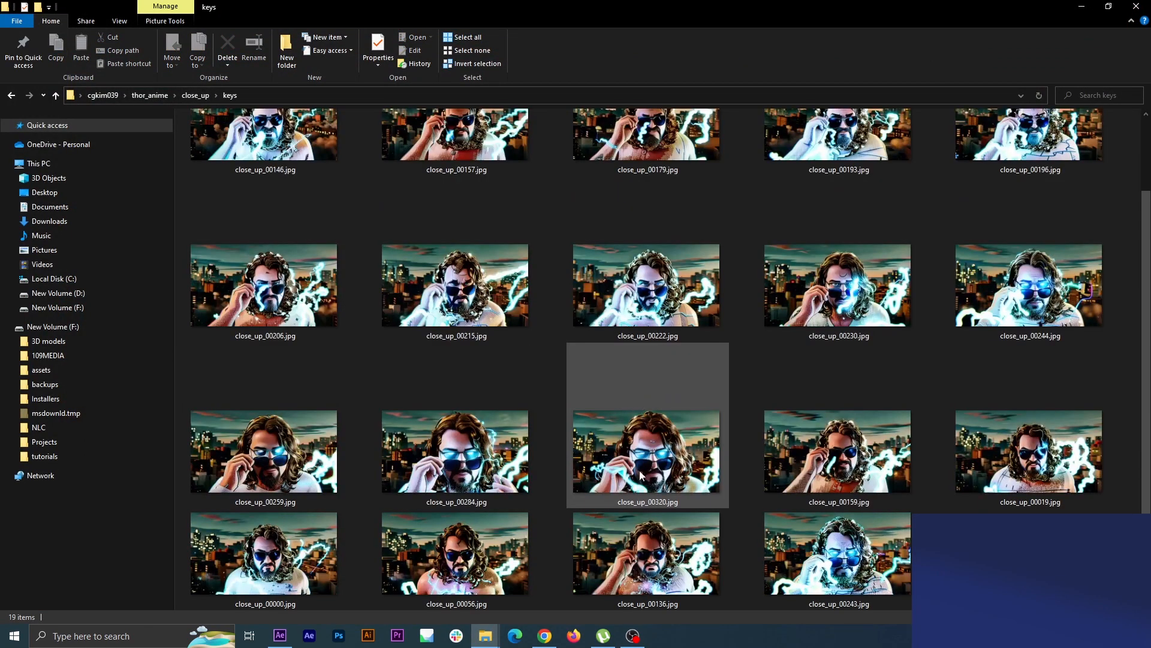
double_click(830, 460)
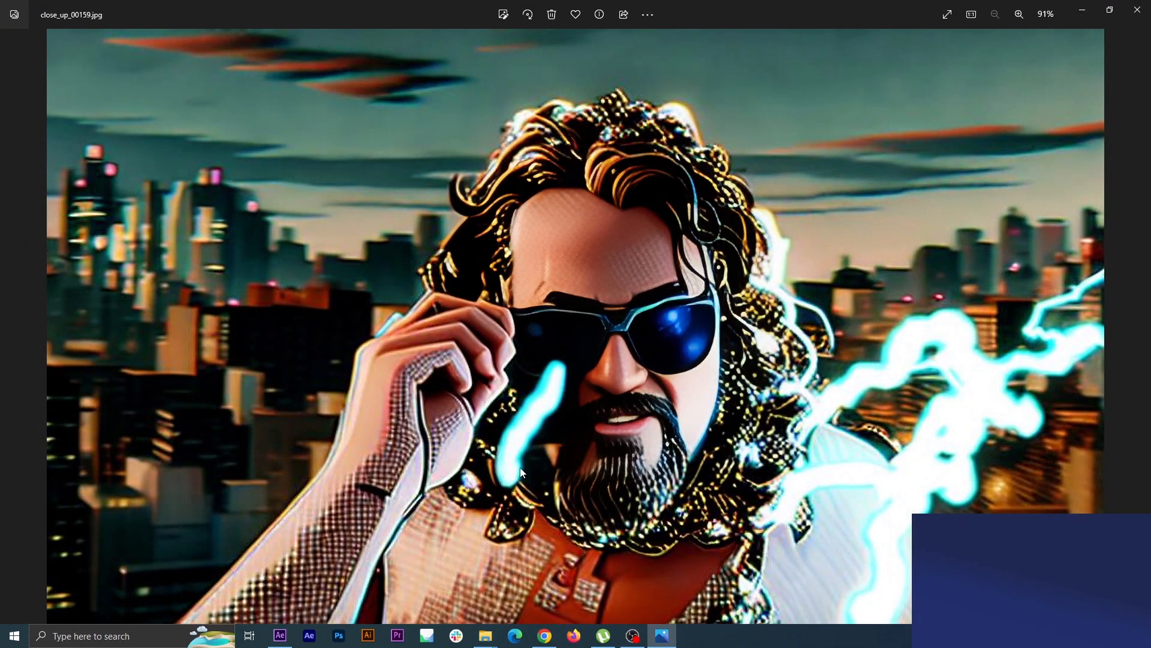
click(1137, 9)
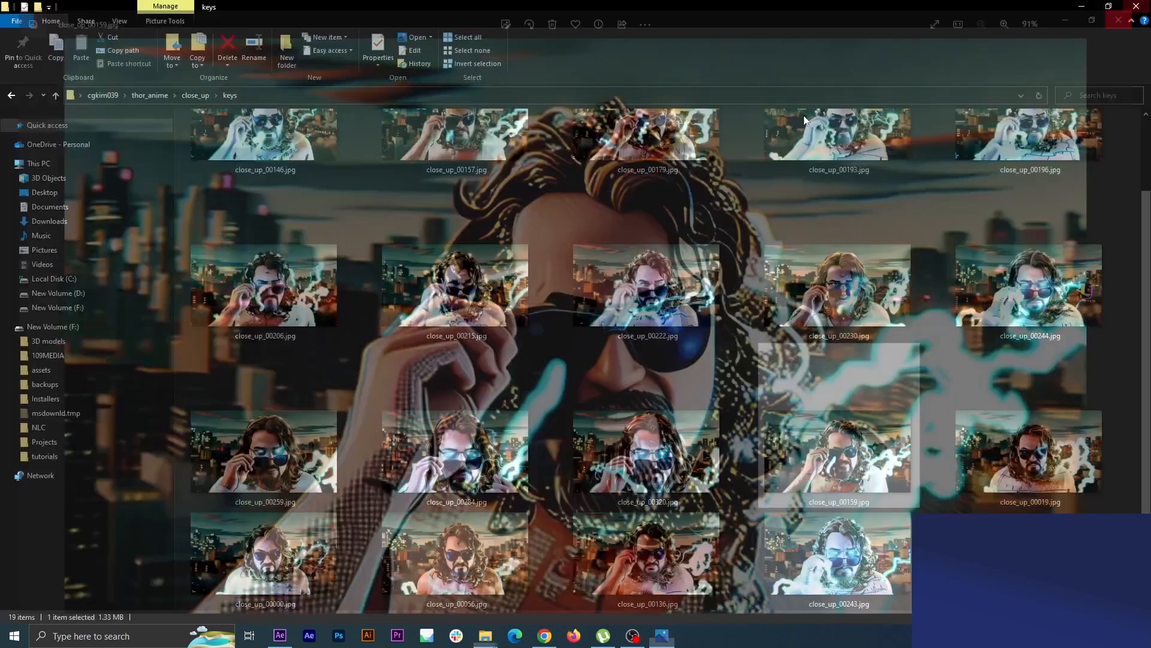
click(198, 96)
Look over the remaining output folders and check the contents of the out_00215 folder.
scroll(692, 480, down, 3)
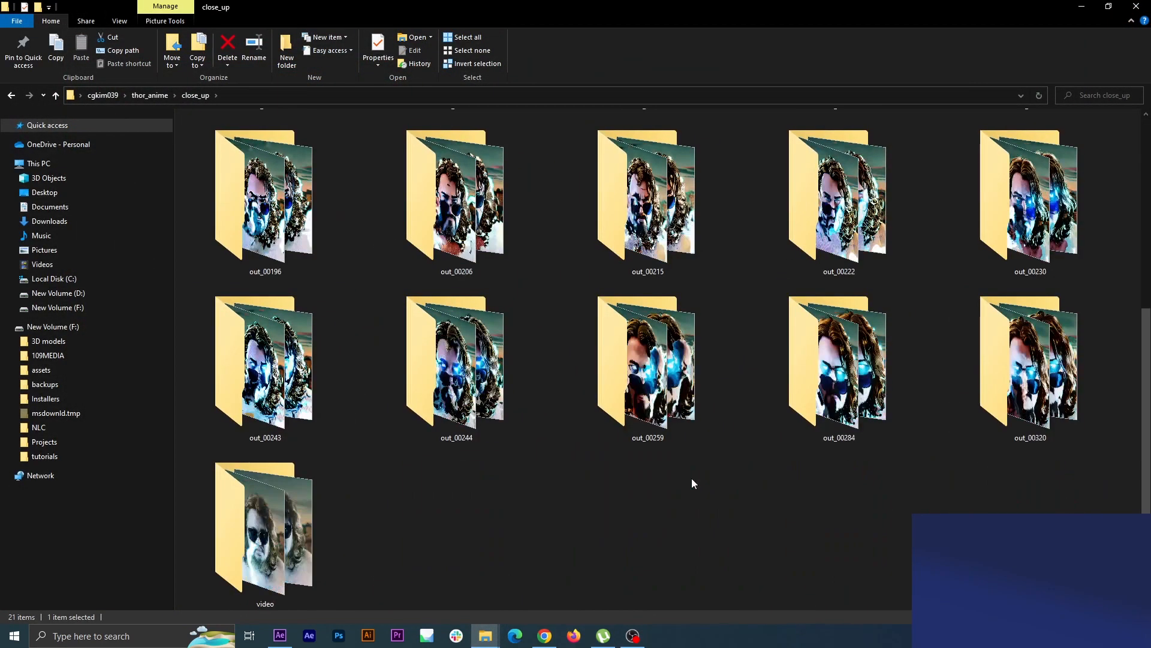
scroll(691, 480, up, 1)
double_click(687, 372)
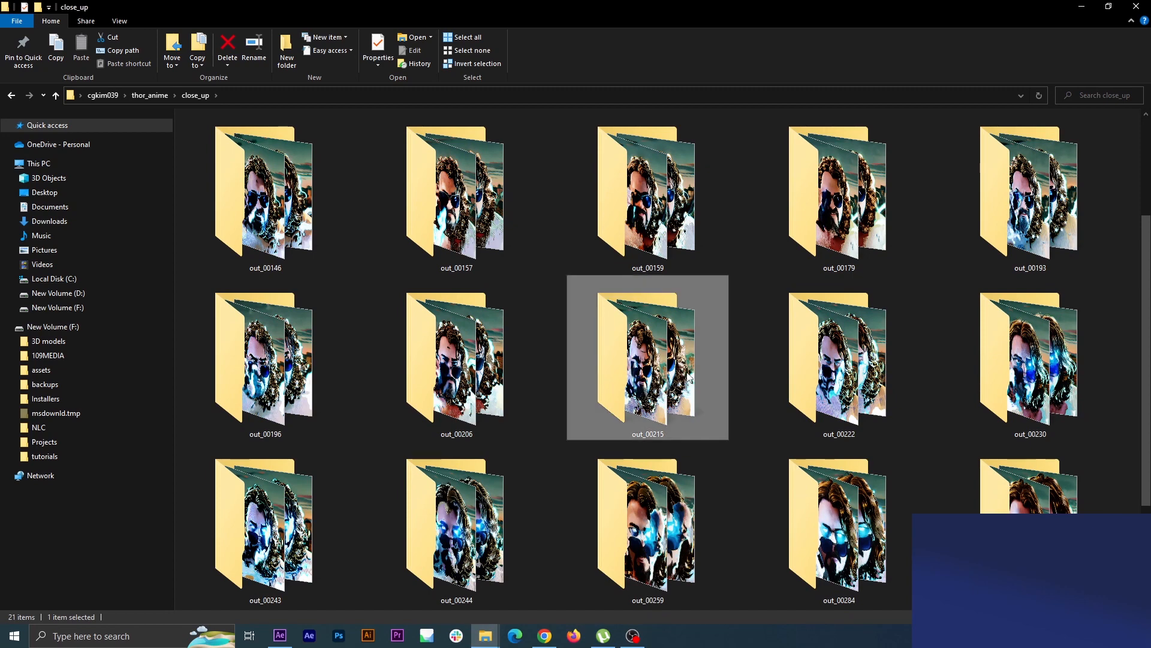
click(196, 96)
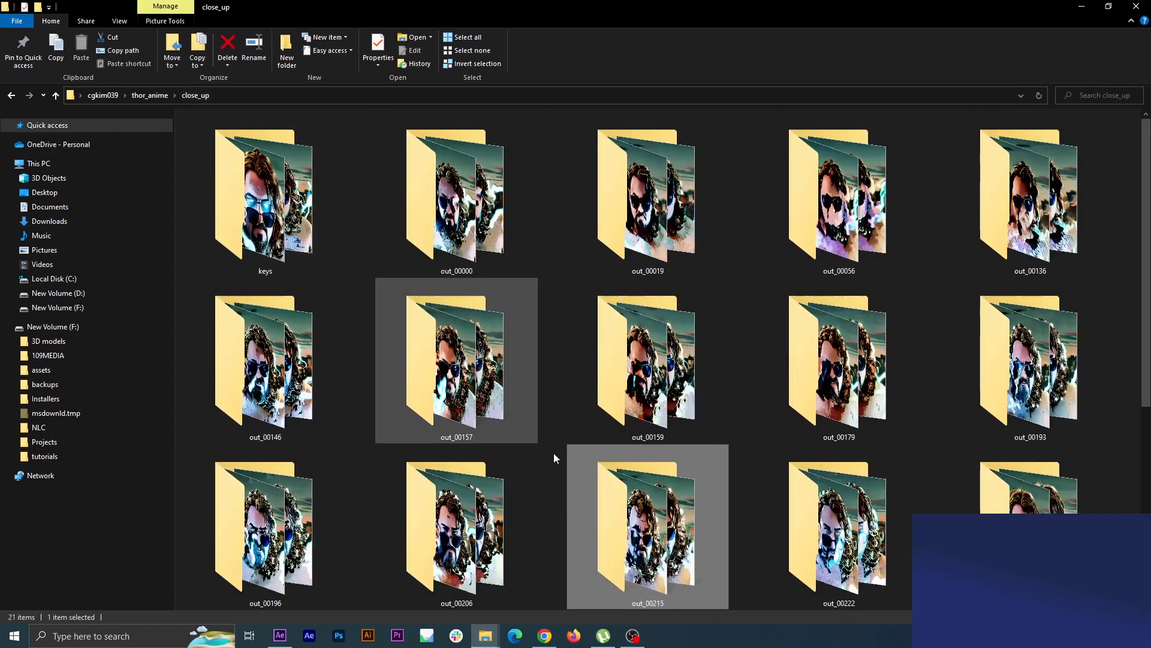
Browse the original frames in the video folder, view close_up_00102.jpg at full size, and return to close_up.
double_click(328, 523)
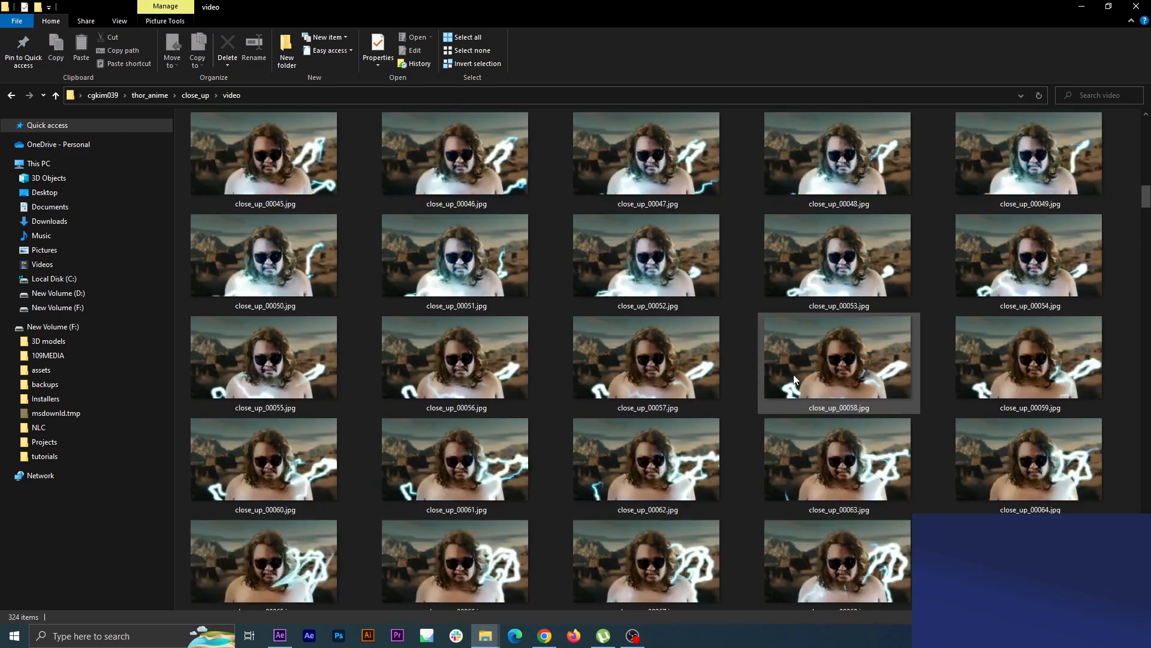
scroll(686, 304, down, 3)
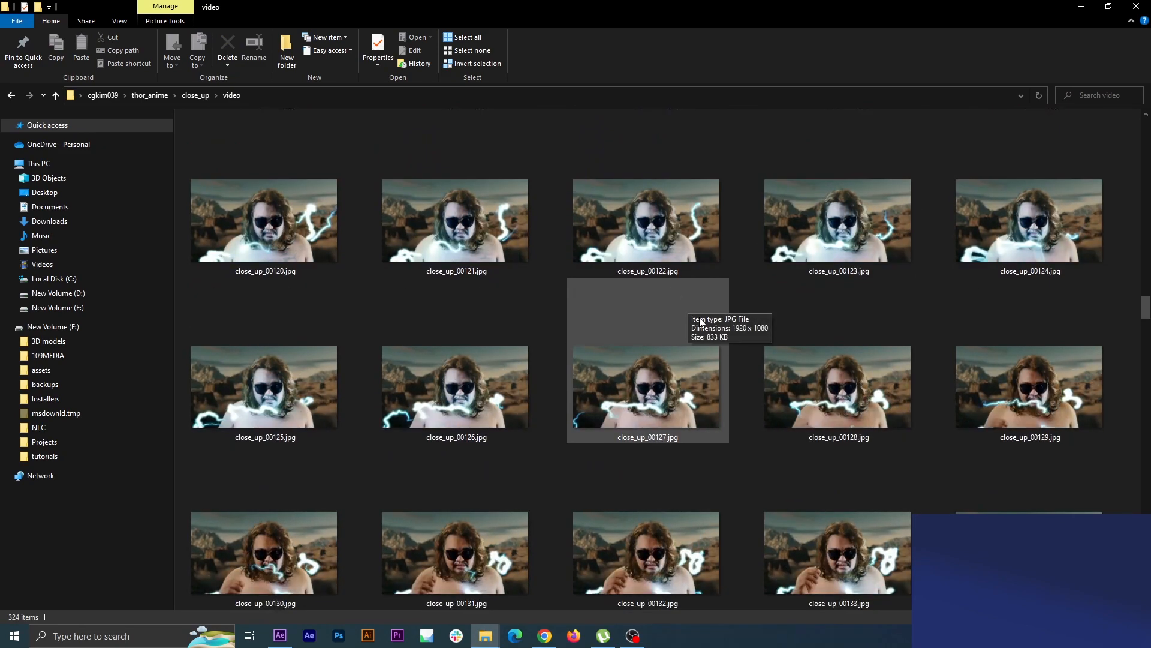
scroll(696, 321, up, 2)
click(690, 267)
double_click(690, 269)
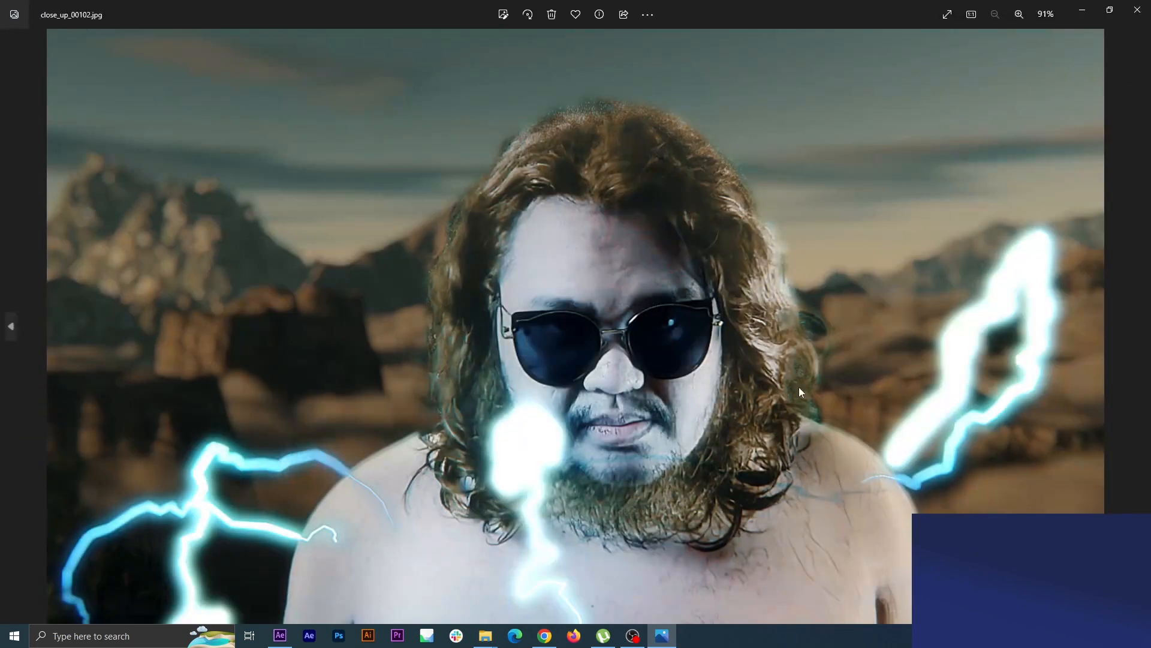
click(1138, 24)
click(198, 96)
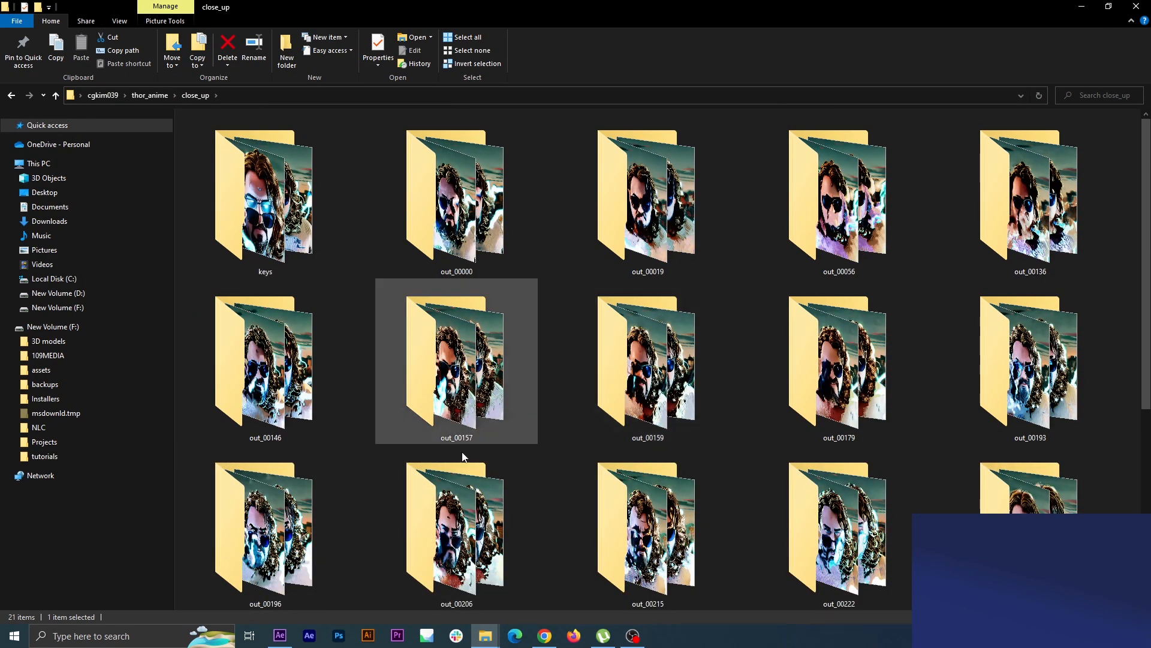
Switch to the untitled project in After Effects.
mouse_move(283, 635)
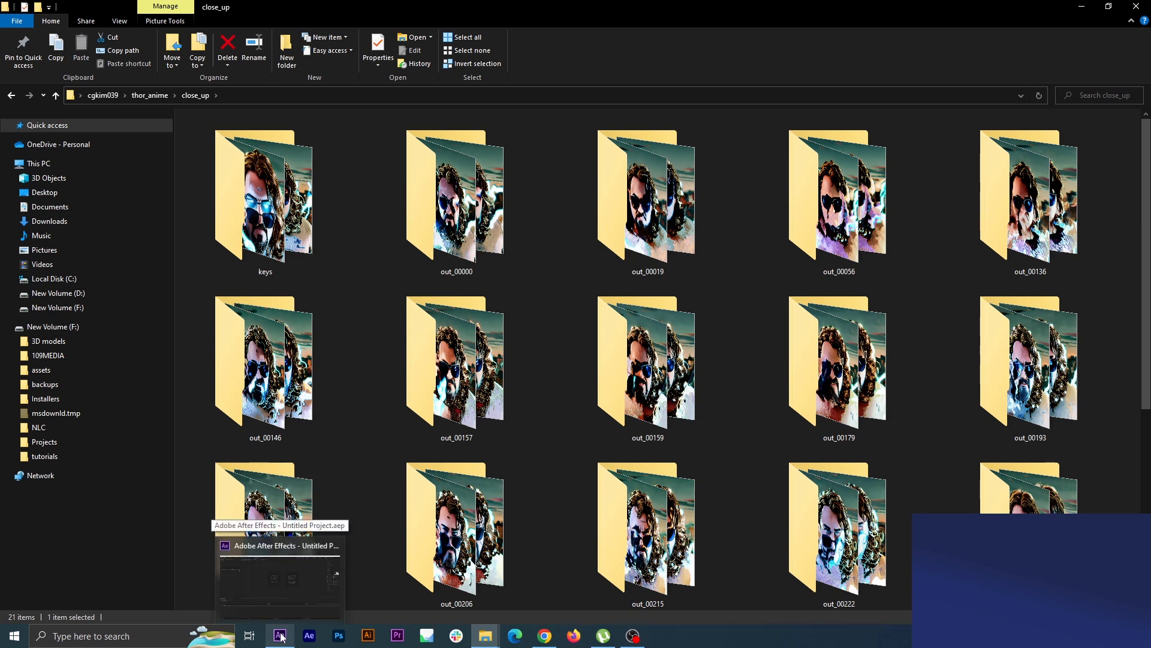
click(281, 634)
click(112, 327)
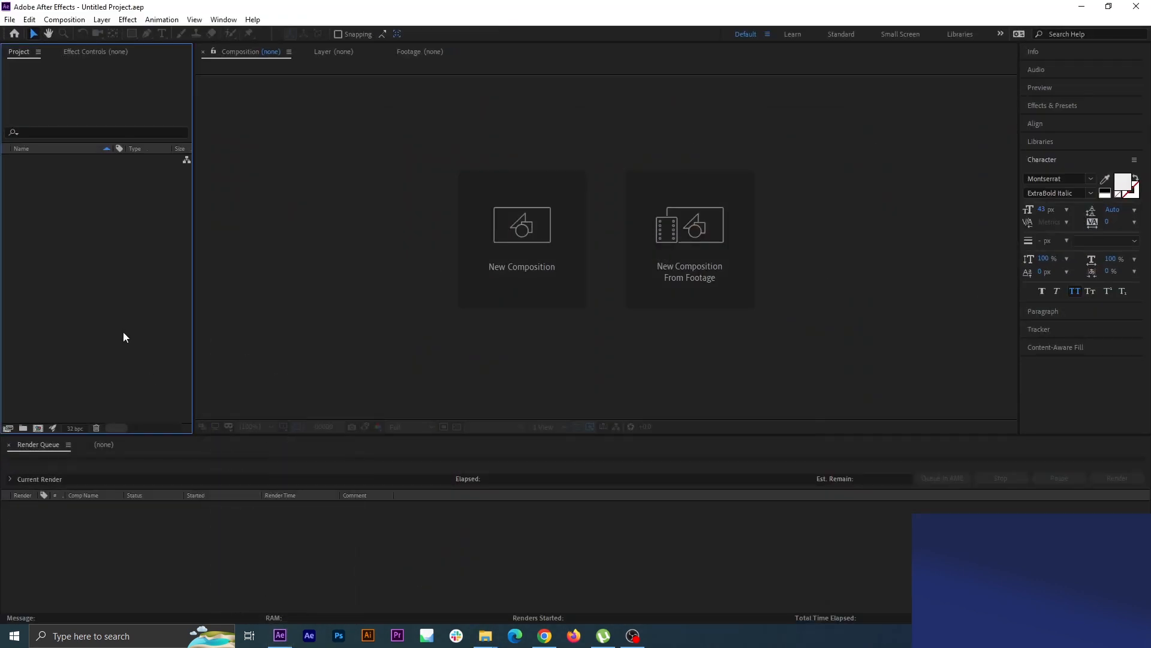
Import the stylized frames in close_up's out_00000 folder as a PNG sequence, starting from 00000.png.
double_click(124, 267)
click(277, 56)
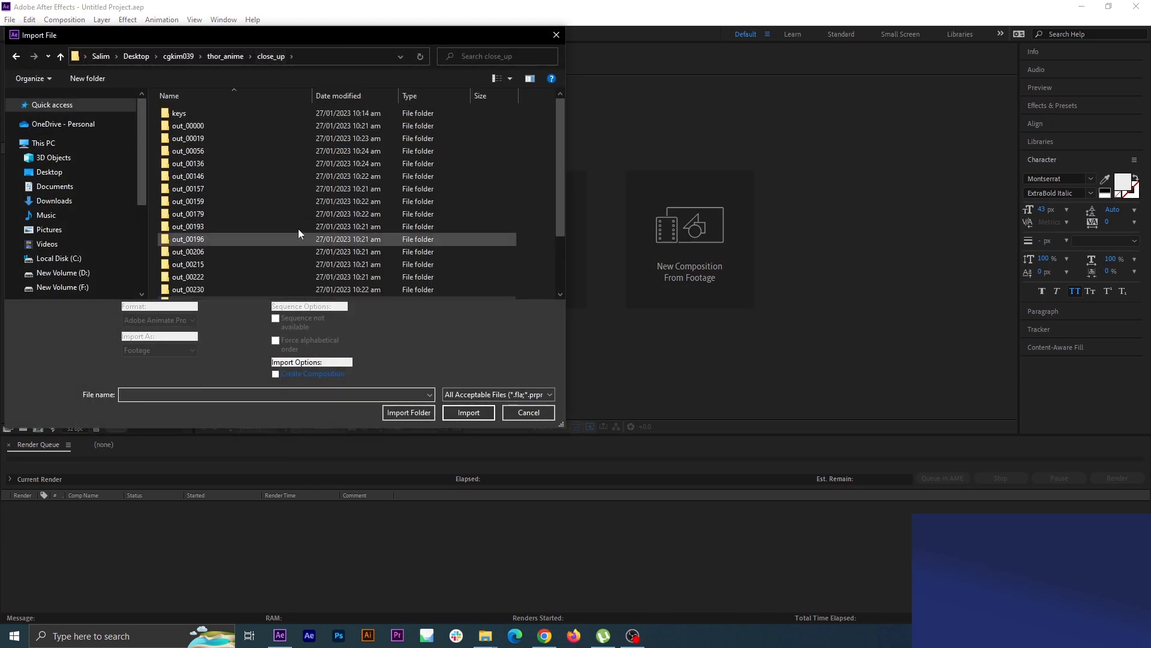
double_click(214, 127)
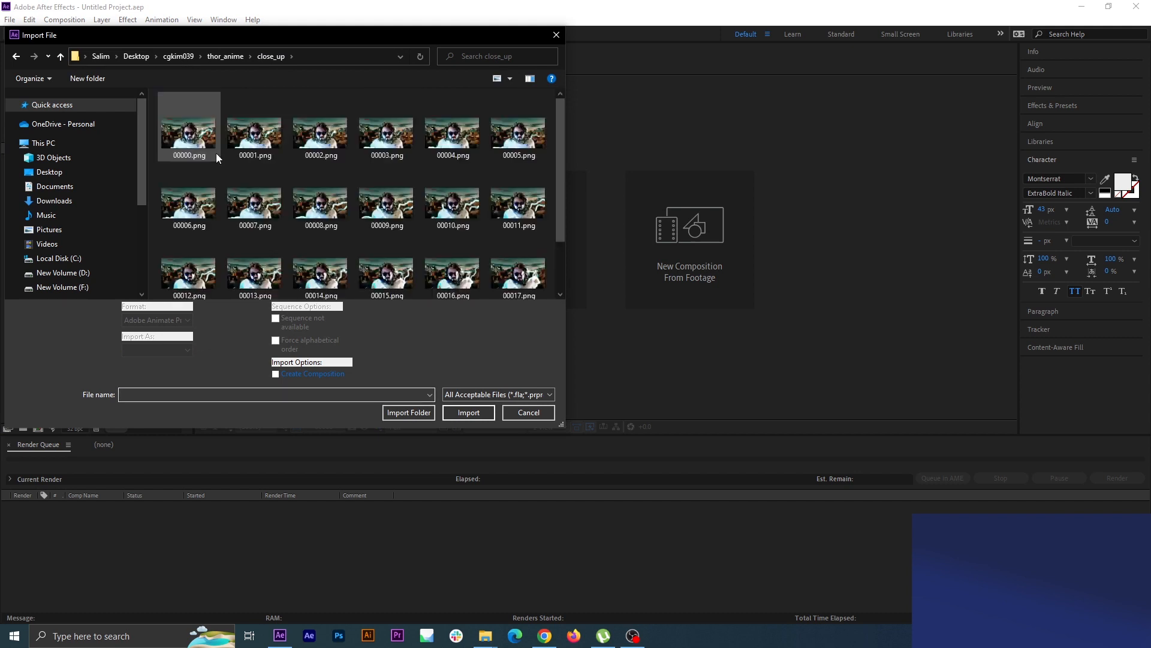
click(205, 144)
click(482, 404)
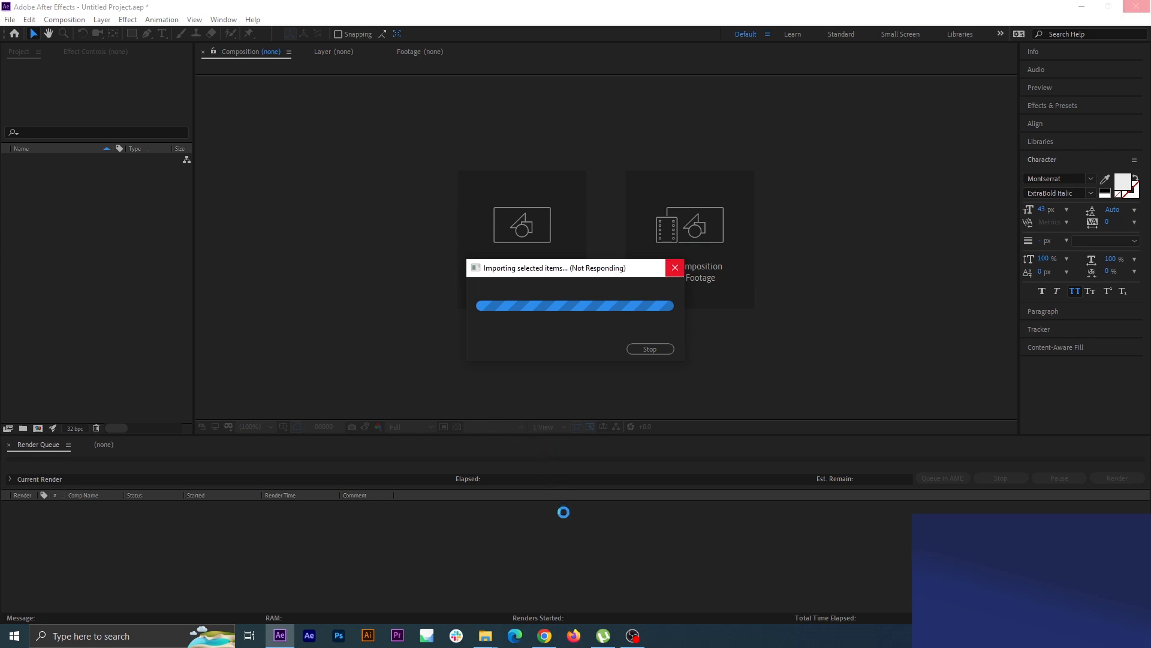
Import the out_00019 folder's frames as a PNG sequence, starting from 00000.png.
double_click(89, 271)
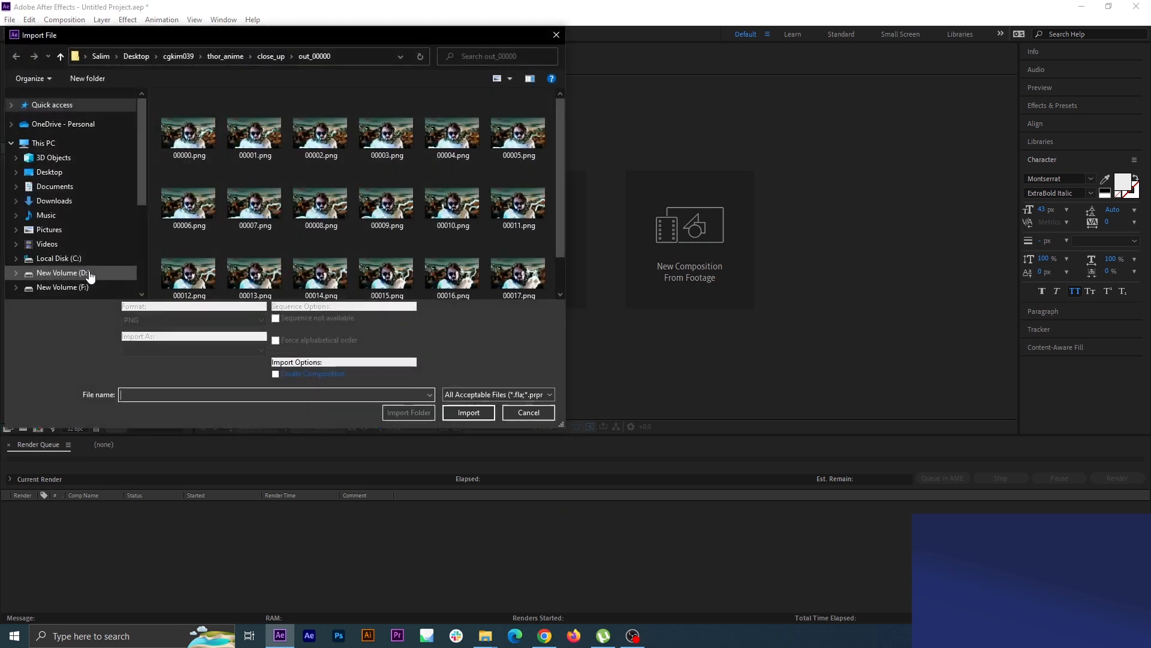
click(273, 57)
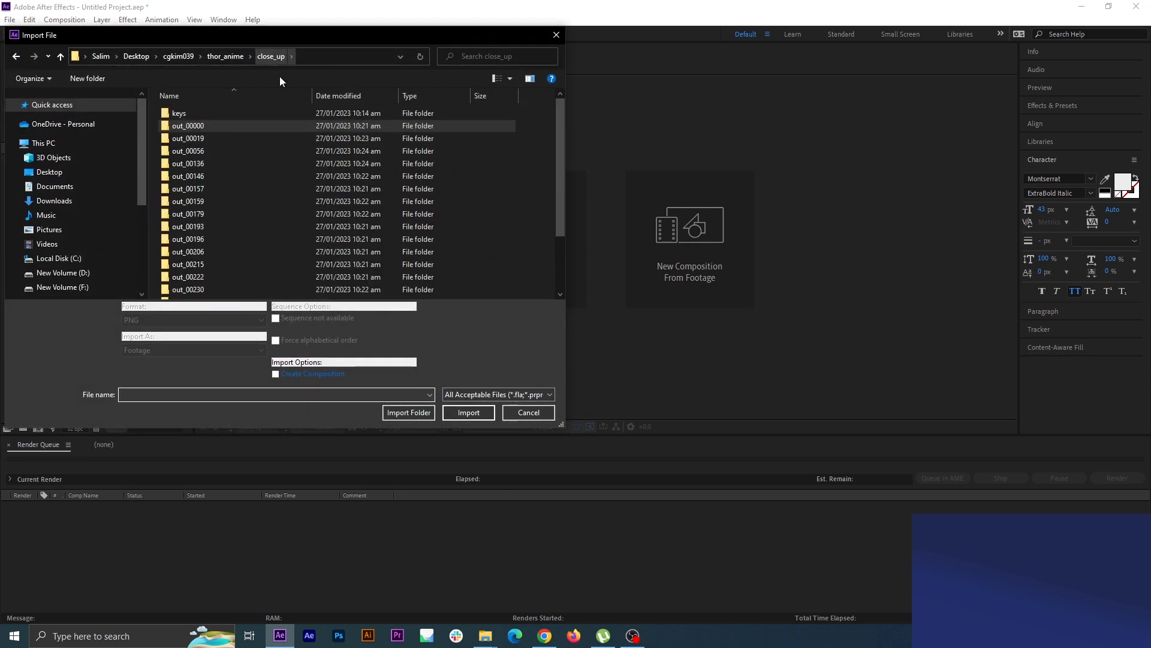
double_click(240, 134)
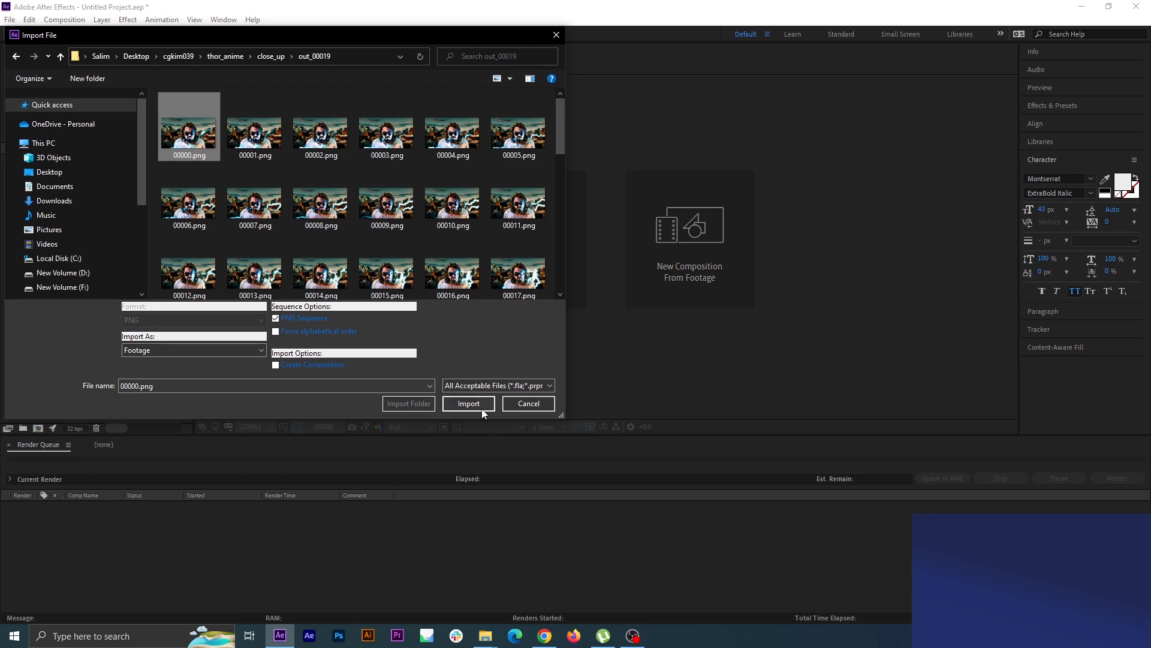
click(483, 410)
Import the frames in the out_00056 folder as a PNG sequence, starting from 00019.png.
double_click(95, 239)
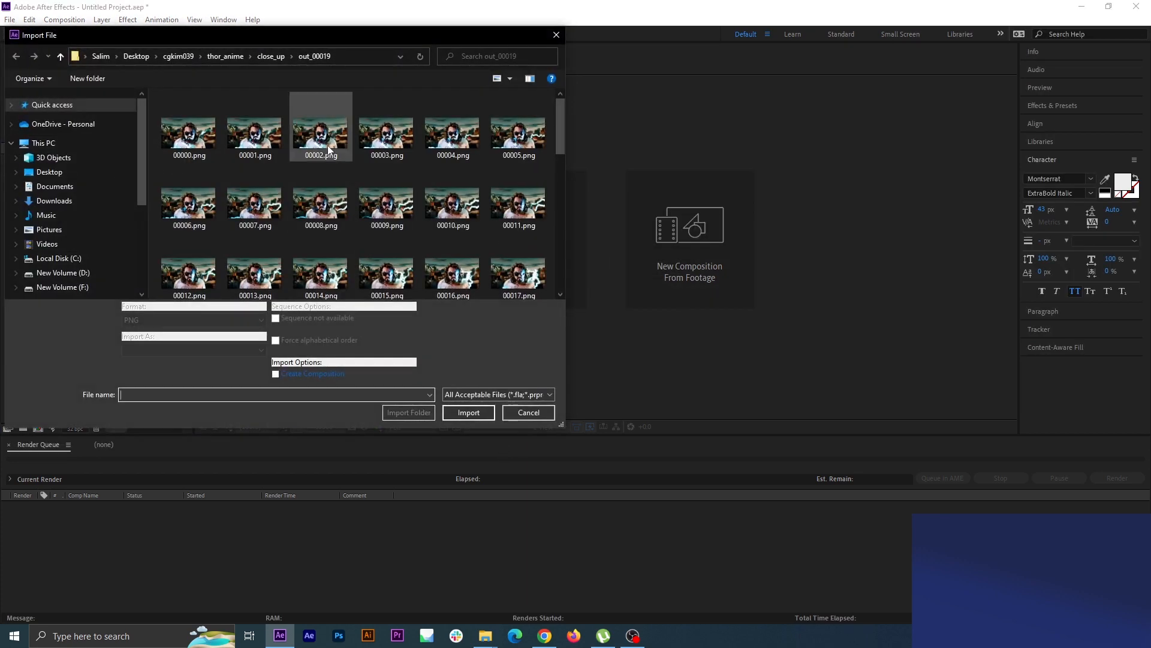
click(282, 60)
double_click(211, 152)
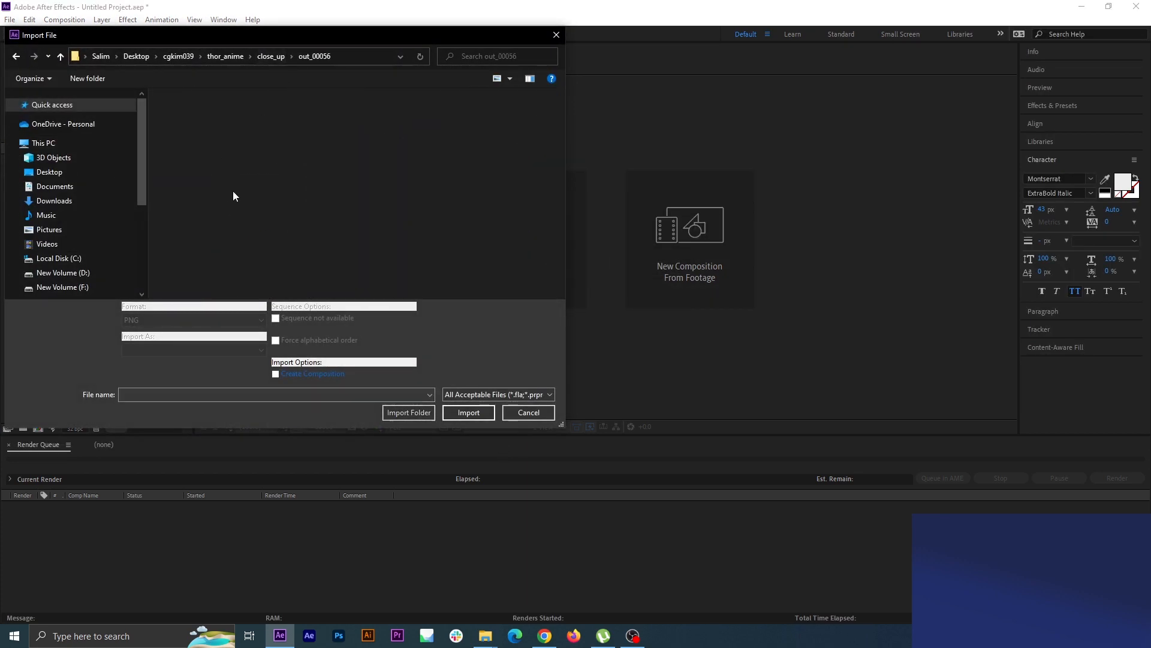
click(203, 137)
click(469, 412)
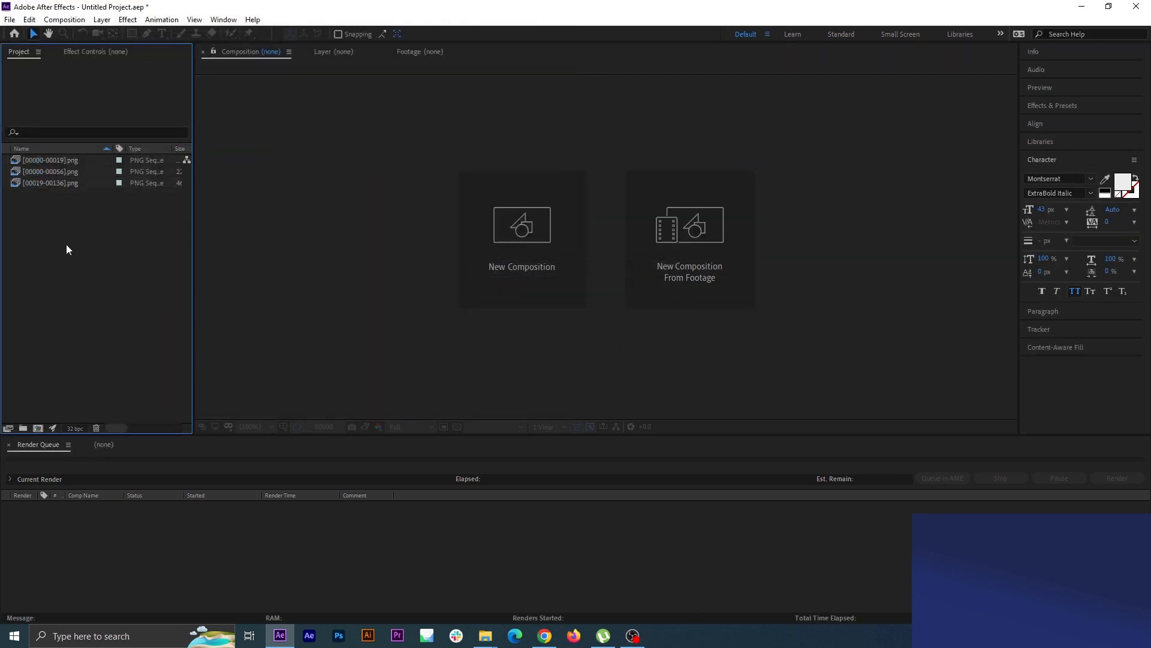
Import the PNG sequence starting at 00056.png from the out_00136 folder as footage.
double_click(67, 250)
click(270, 57)
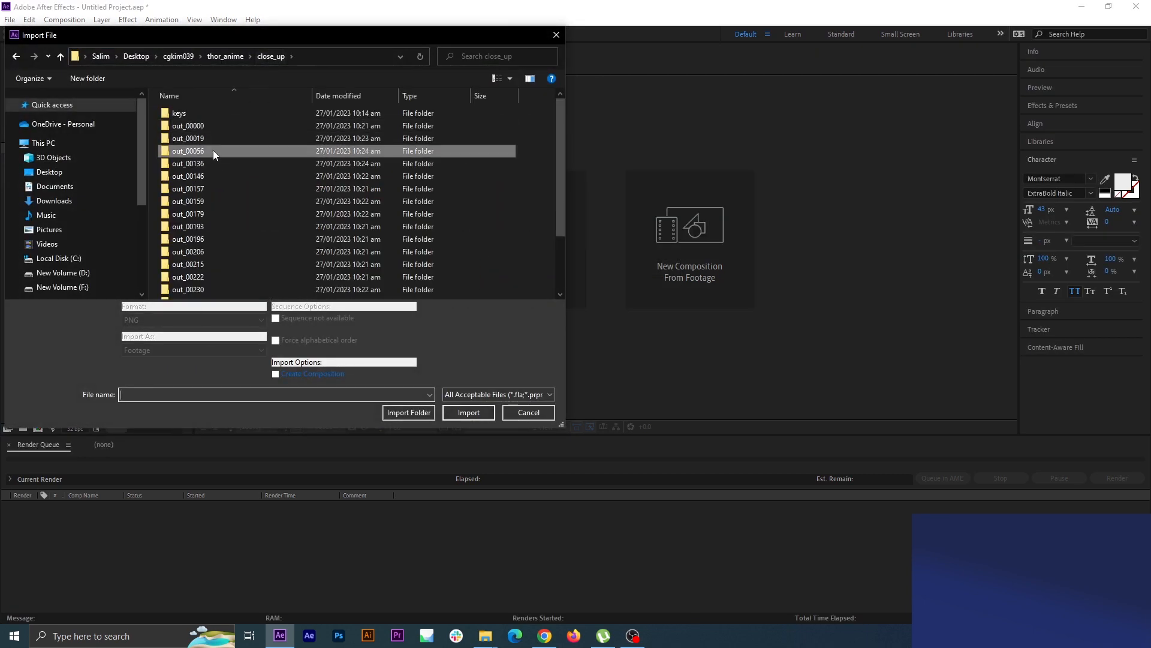
double_click(210, 161)
click(188, 126)
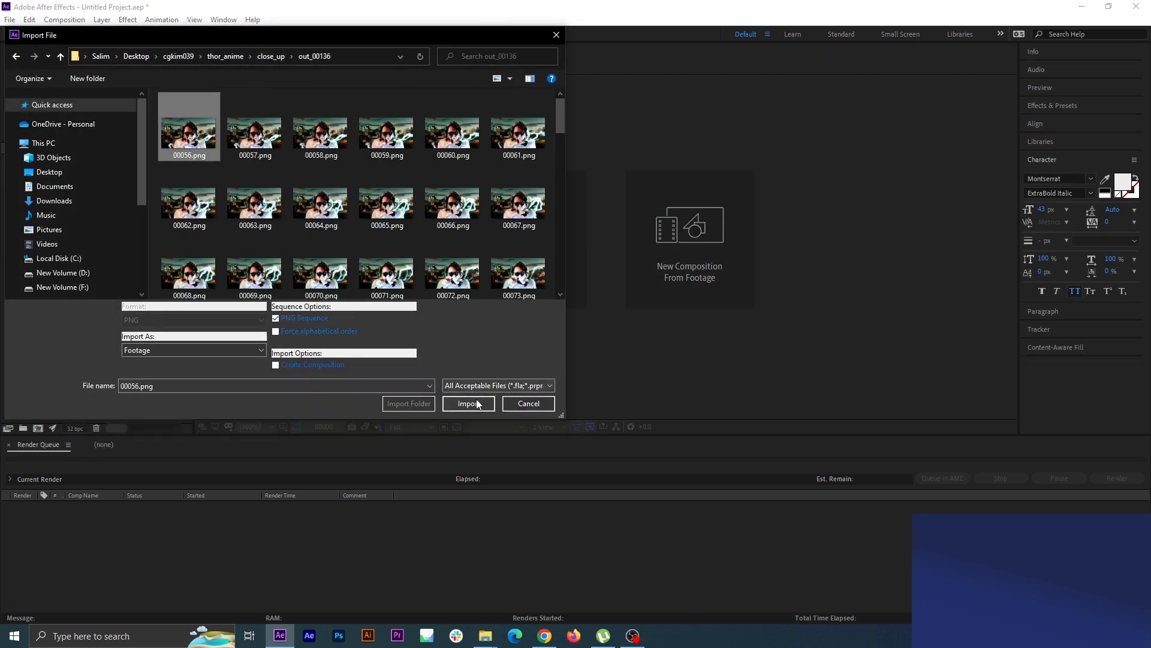
click(469, 412)
Import the PNG sequence starting at 00136.png from the out_00146 folder.
double_click(50, 277)
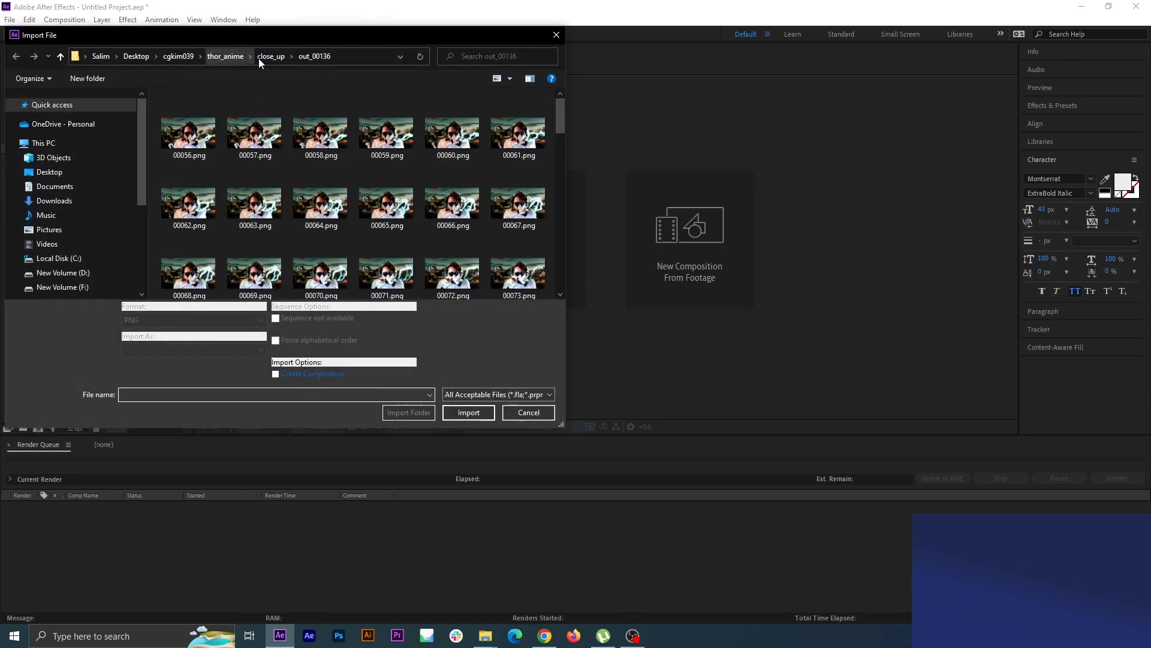
click(262, 58)
double_click(219, 175)
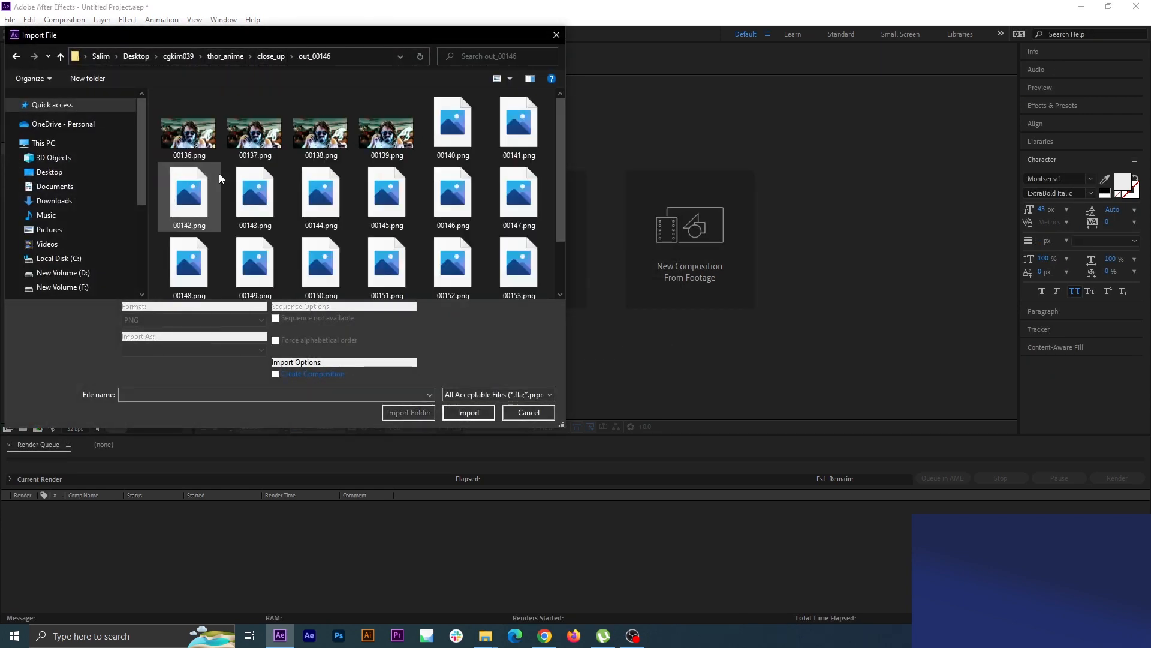
click(189, 126)
click(468, 412)
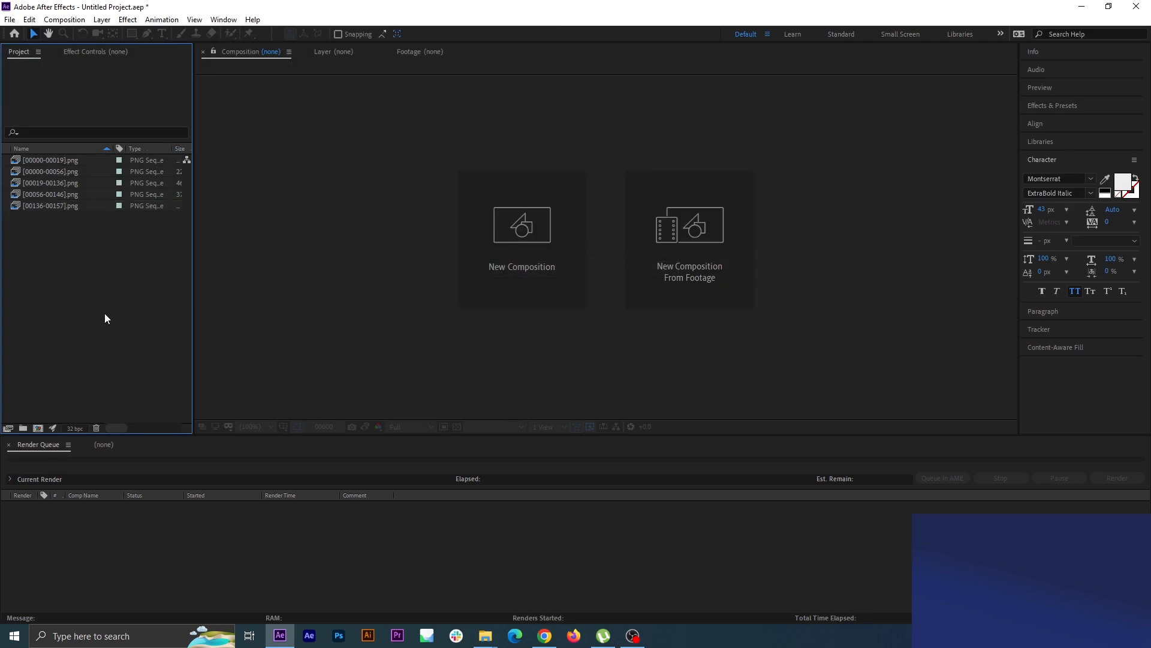
Import the out_00157 folder's PNG sequence, starting from 00146.png, as footage.
double_click(105, 315)
click(271, 57)
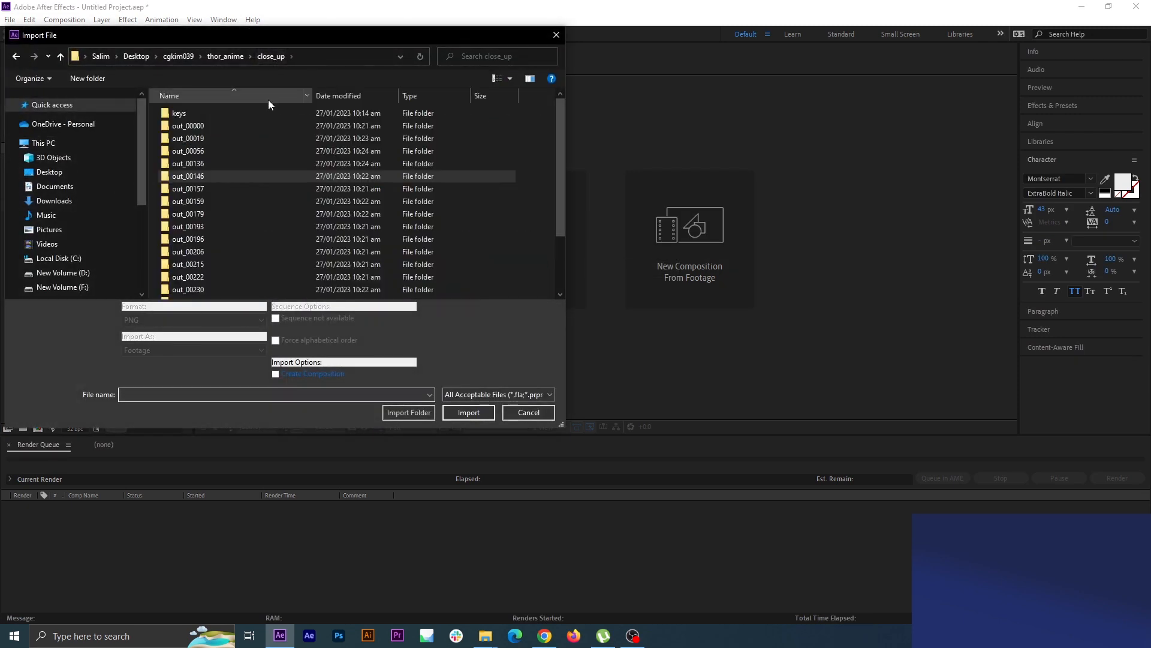
double_click(203, 190)
click(212, 131)
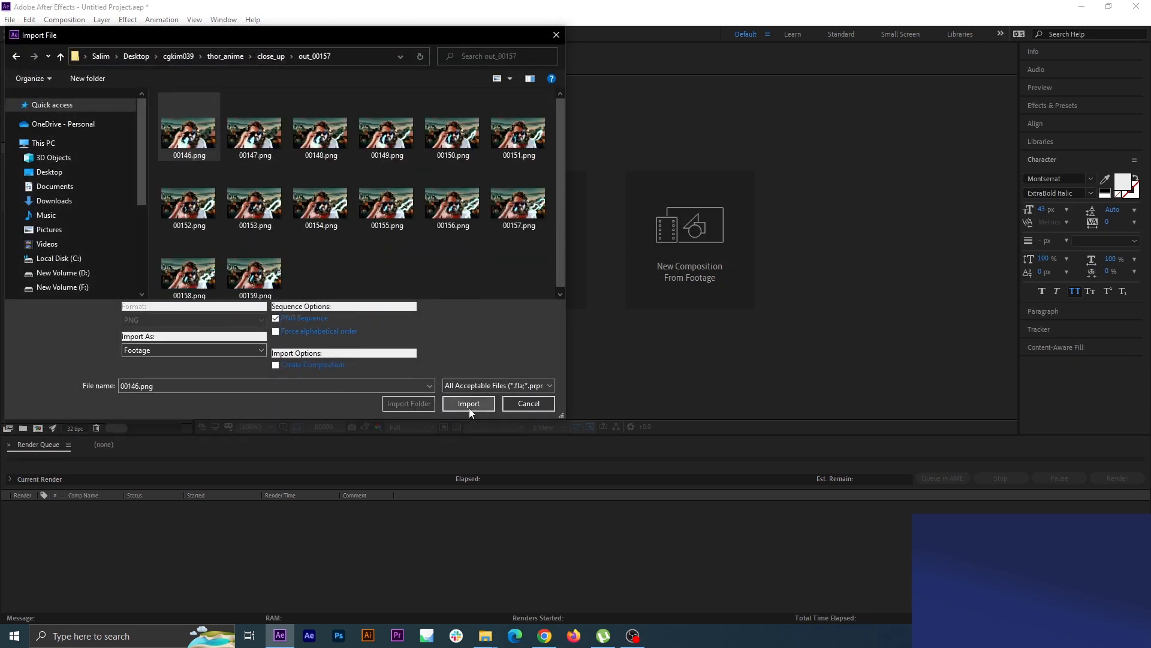
click(469, 404)
Import the stylized PNG sequence in the out_00159 folder, starting from frame 00157.png.
double_click(84, 325)
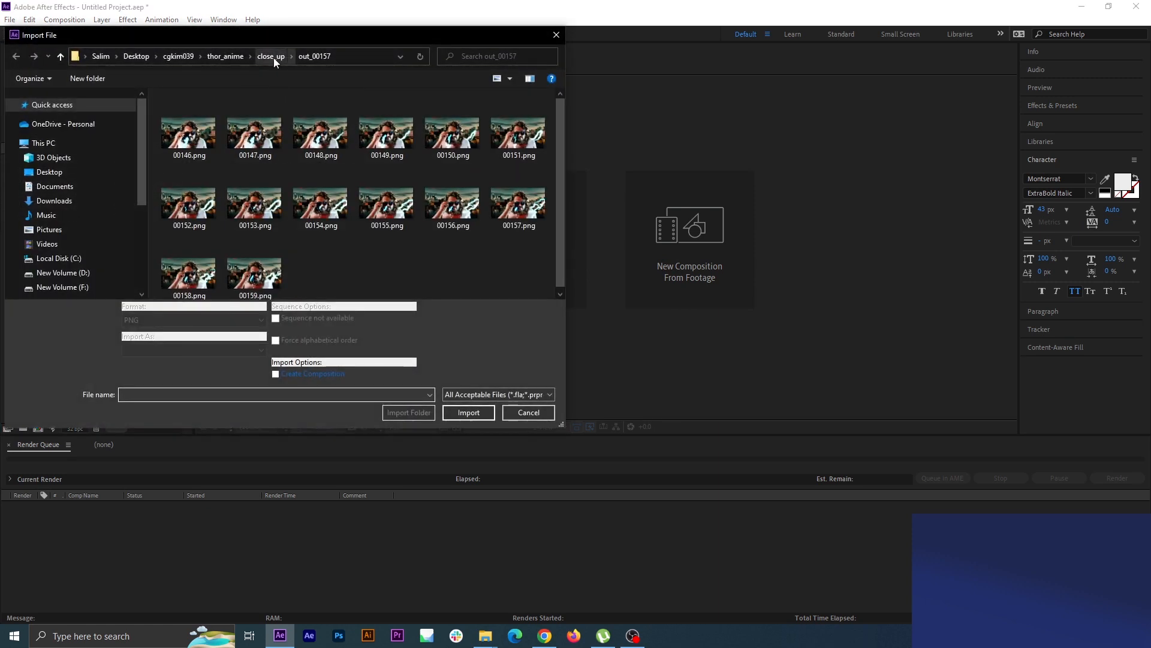
click(273, 58)
double_click(207, 203)
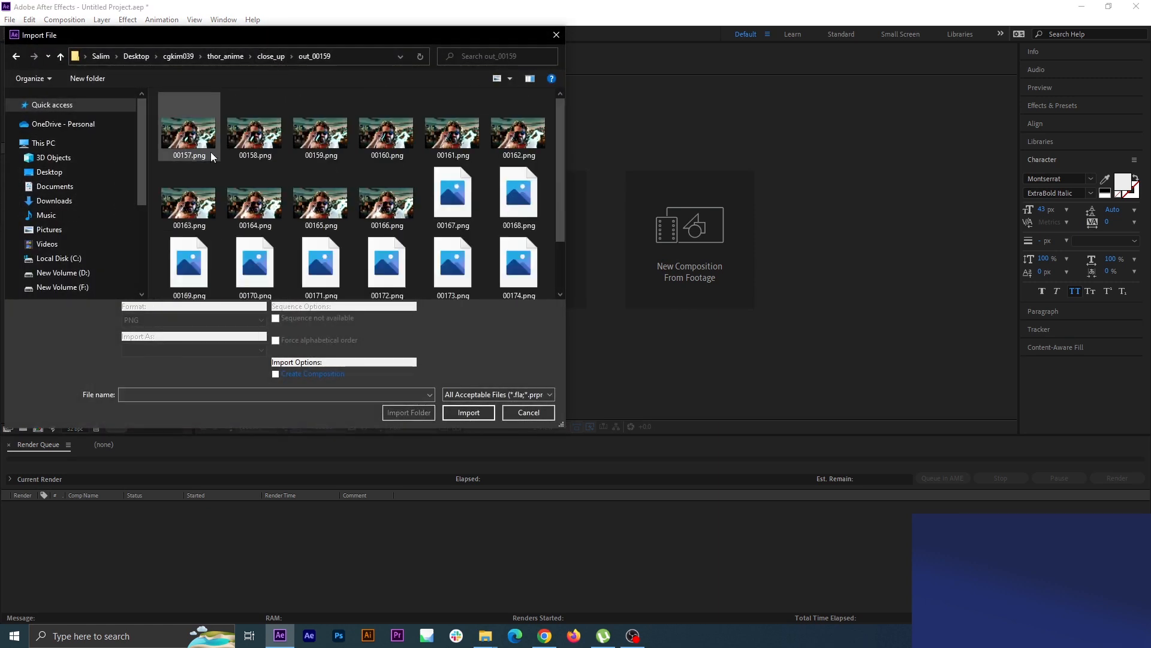
click(211, 157)
click(474, 410)
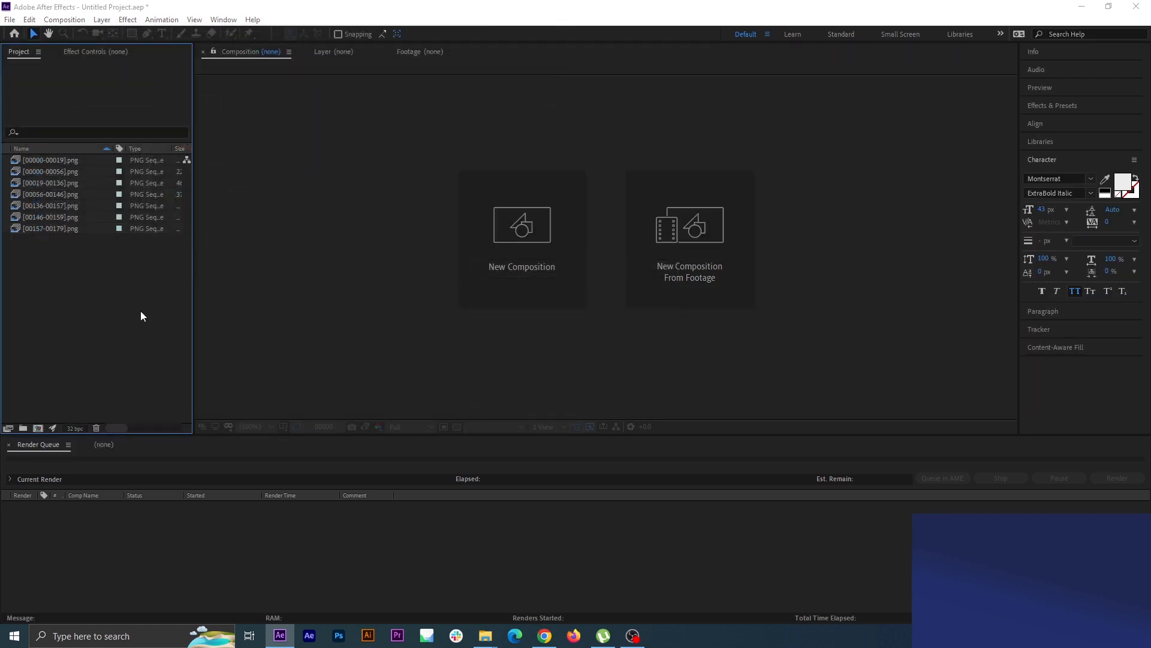
Import the PNG sequence in the out_00179 folder as footage, starting from 00159.png.
double_click(142, 316)
click(266, 57)
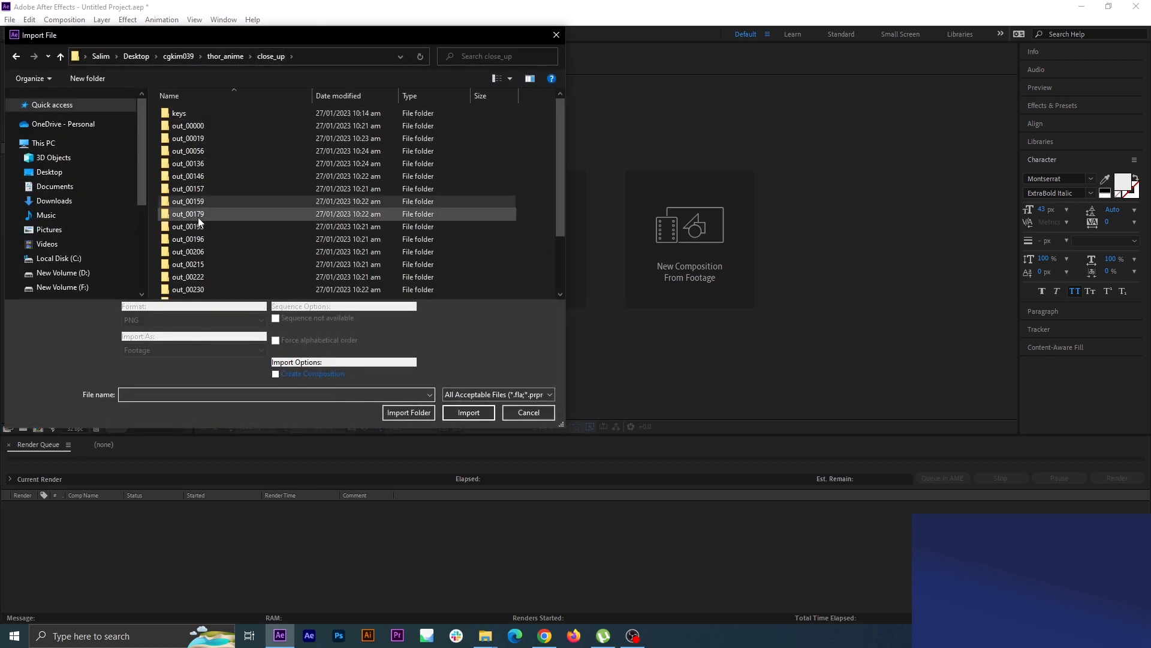
double_click(198, 217)
click(204, 142)
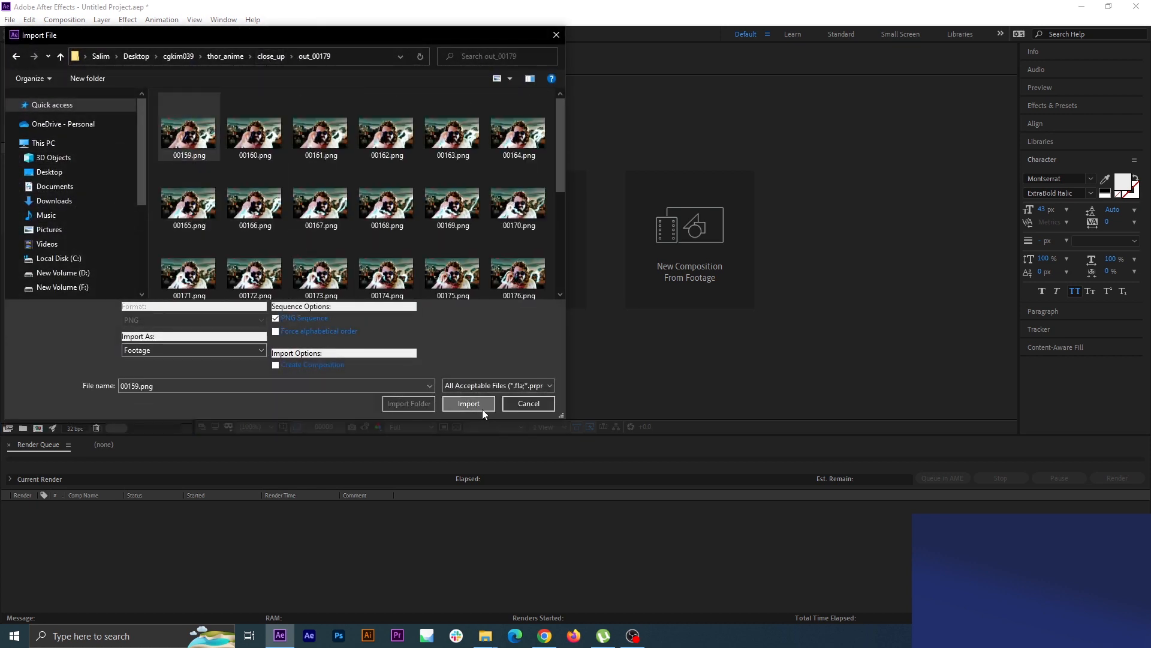
click(482, 410)
Import the frames in the out_00193 folder as a PNG sequence, starting from 00179.png.
double_click(87, 315)
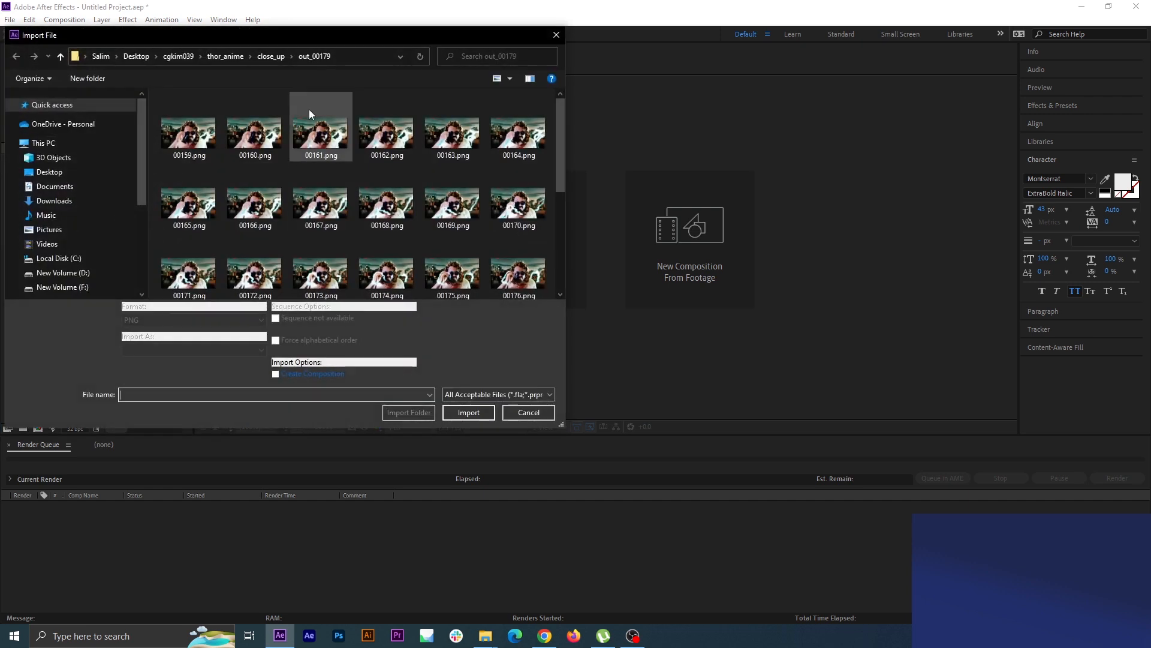
click(272, 56)
double_click(201, 227)
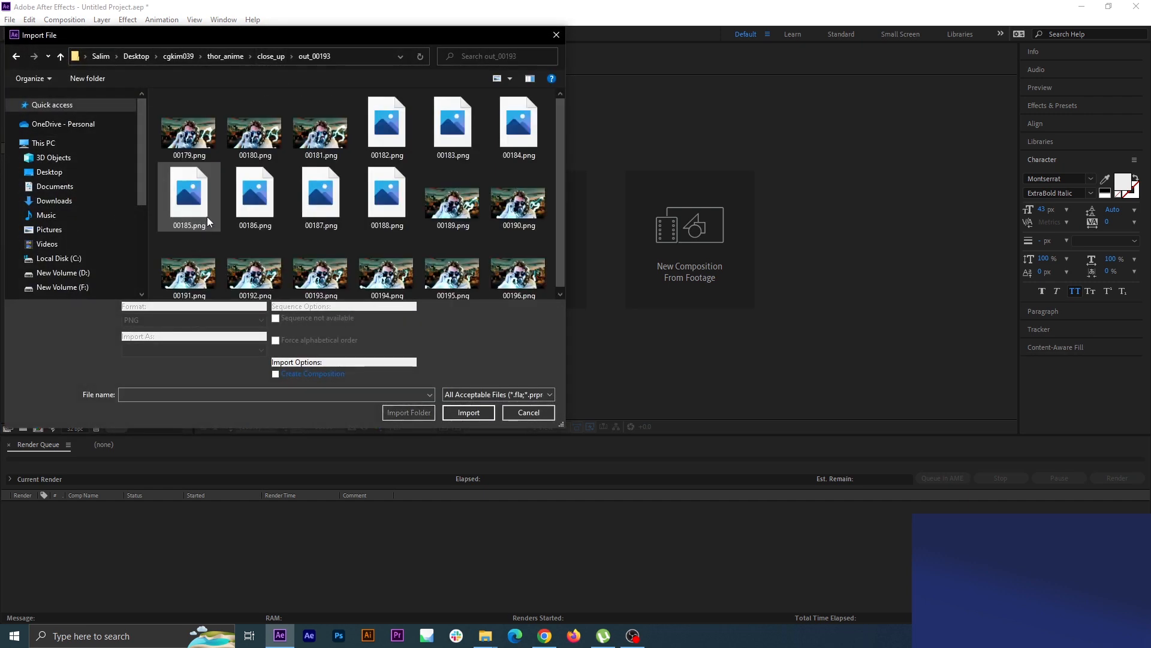
click(191, 136)
click(469, 413)
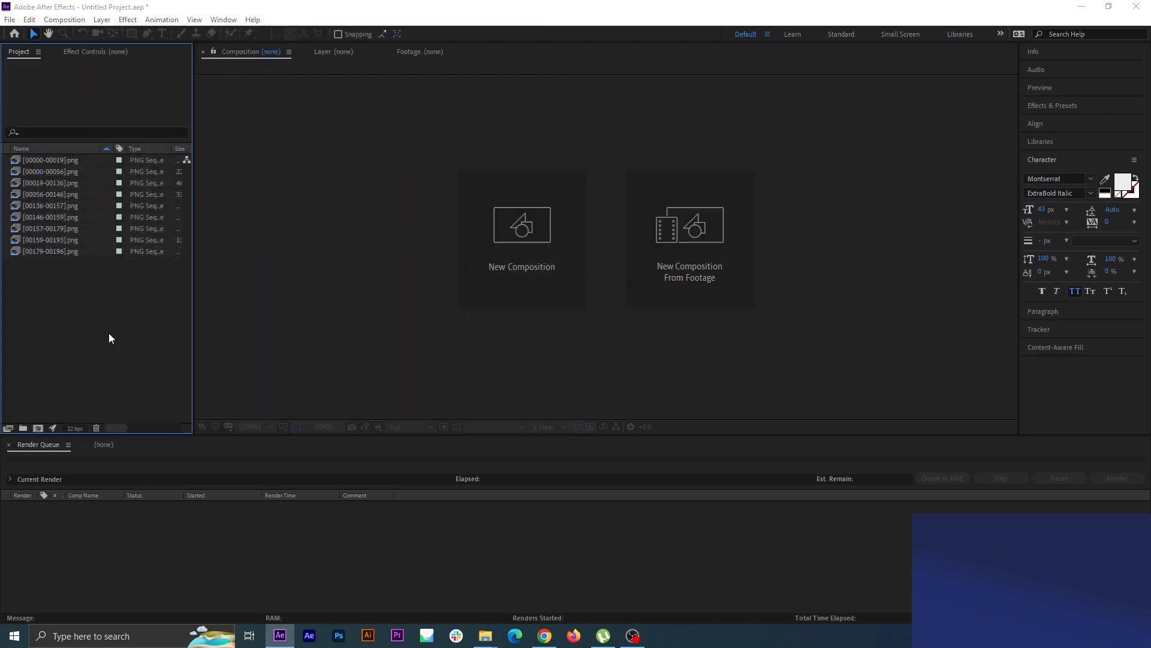
Import the PNG sequence starting at 00193.png from the out_00196 folder.
double_click(109, 332)
click(272, 60)
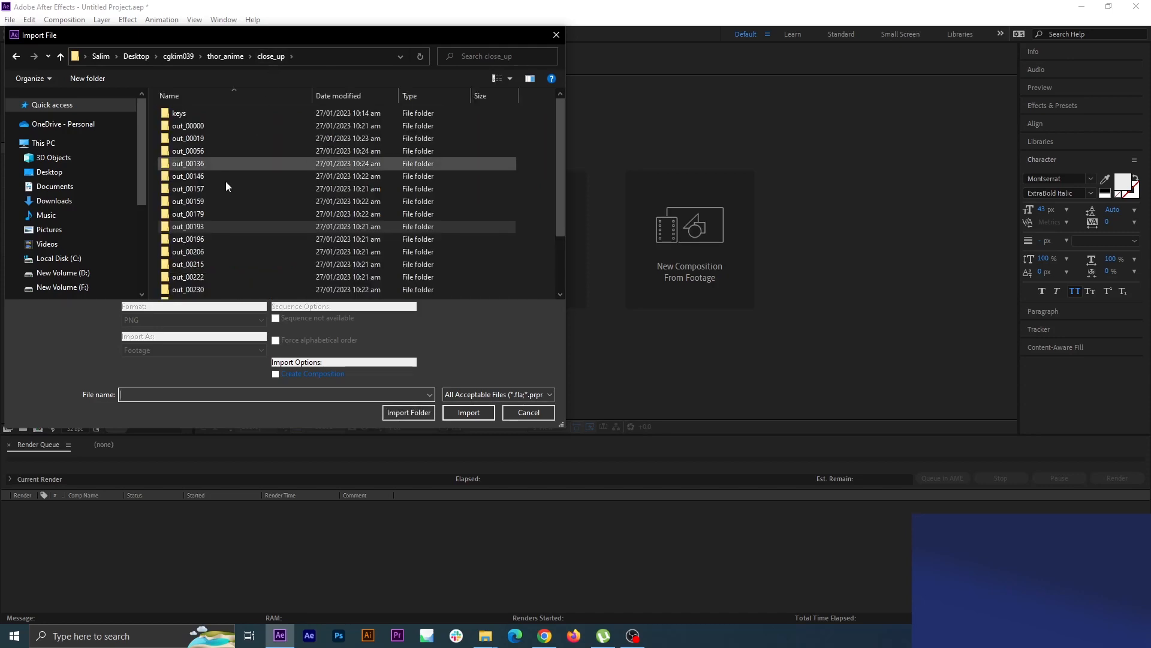
double_click(211, 239)
click(189, 132)
click(469, 403)
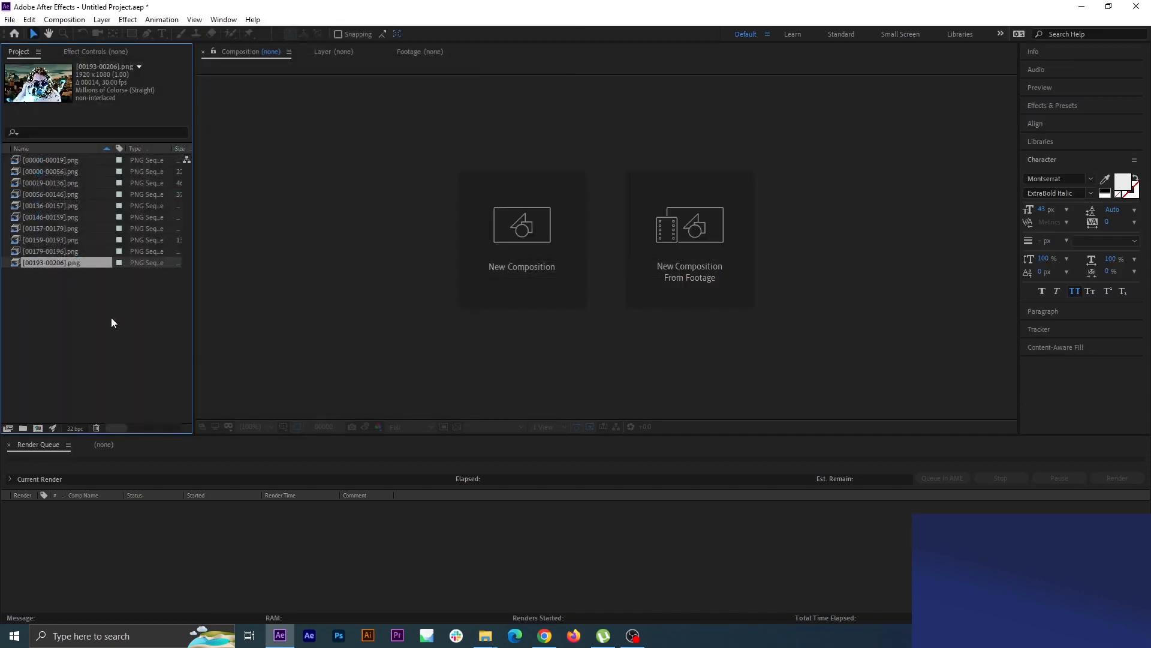
Import the out_00206 folder's stylized frames as a PNG sequence, starting from 00196.png.
double_click(109, 320)
click(275, 59)
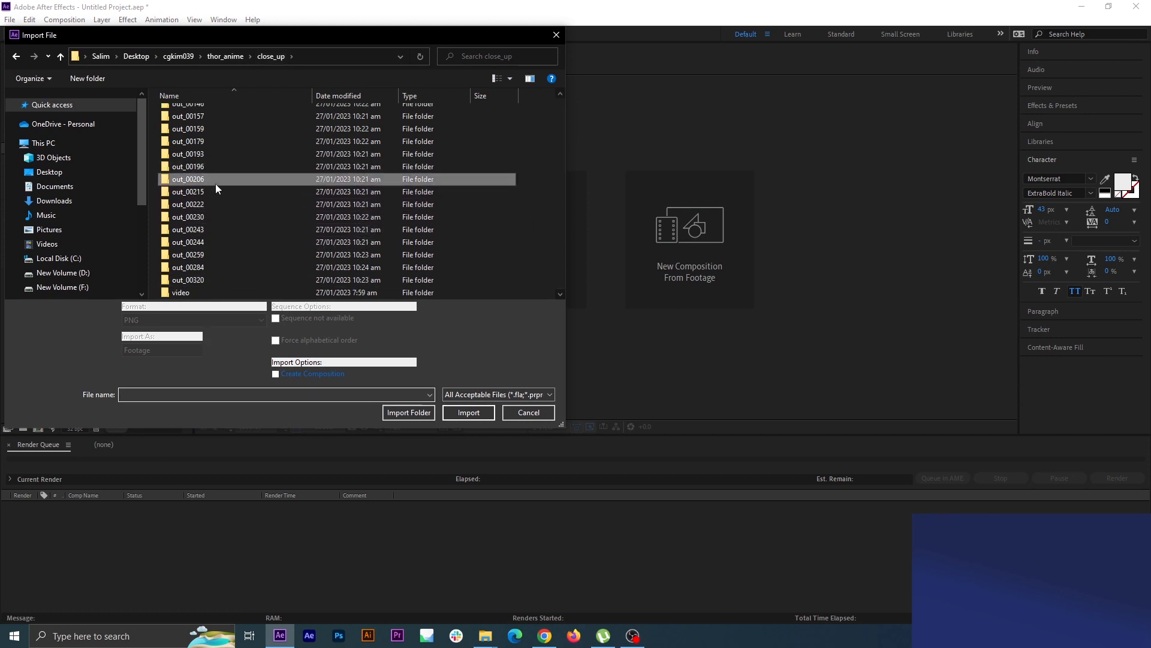
double_click(215, 180)
click(191, 141)
click(469, 412)
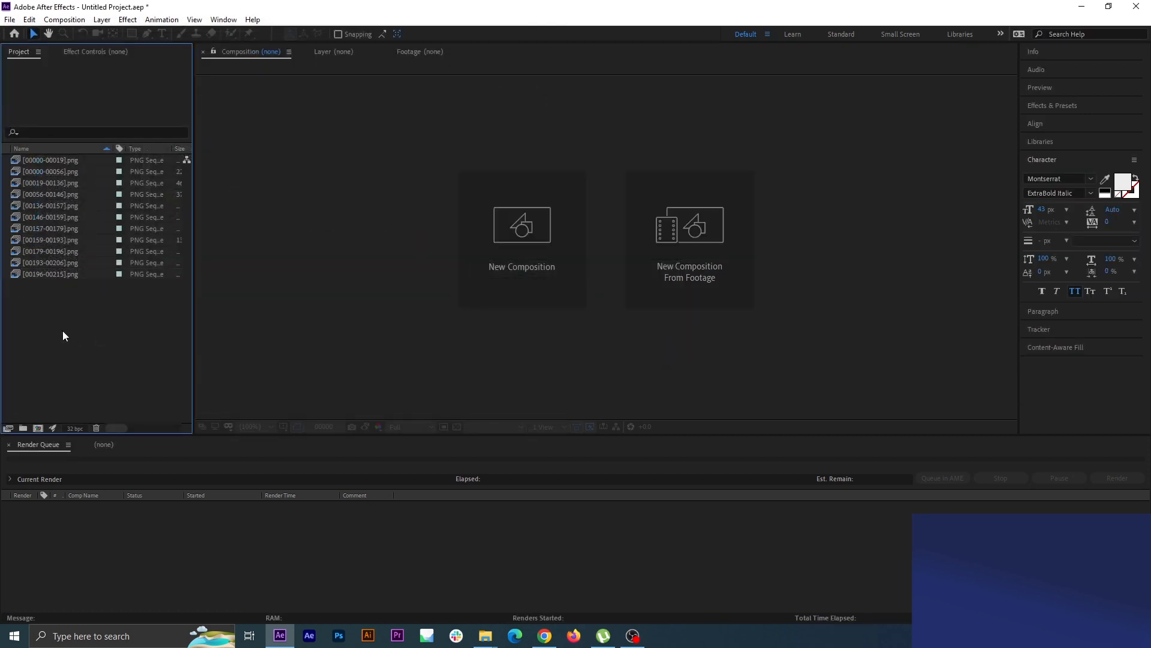
Import the PNG sequence starting at 00206.png from the out_00215 folder as footage.
double_click(62, 329)
click(279, 56)
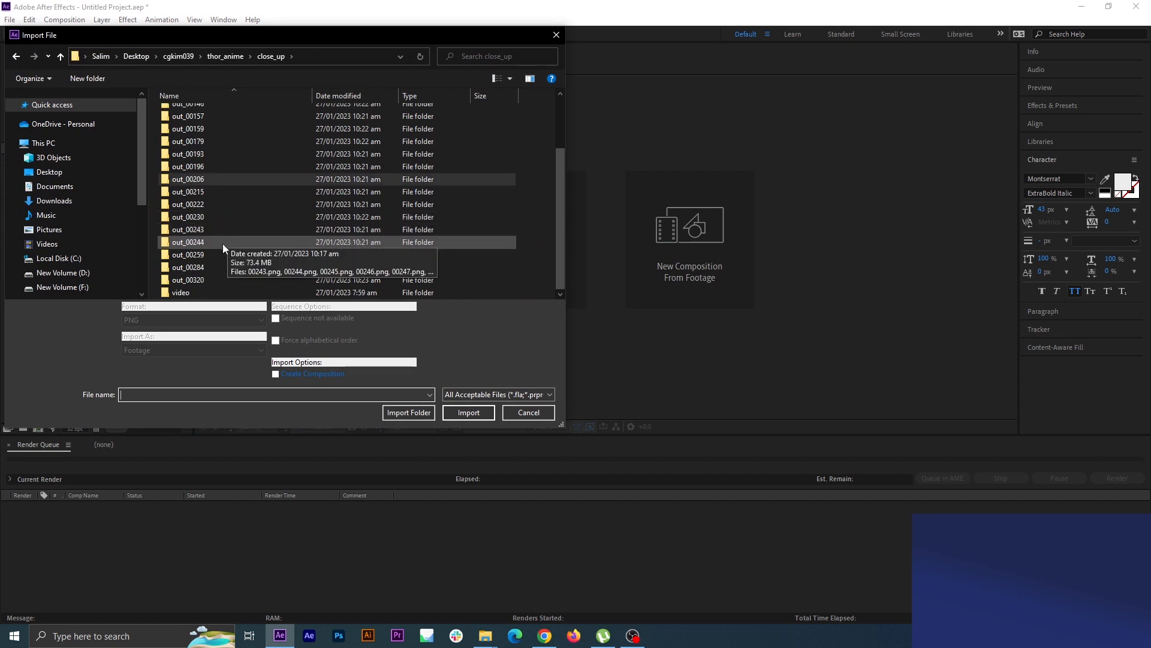
scroll(222, 243, down, 2)
double_click(213, 192)
click(208, 144)
click(469, 402)
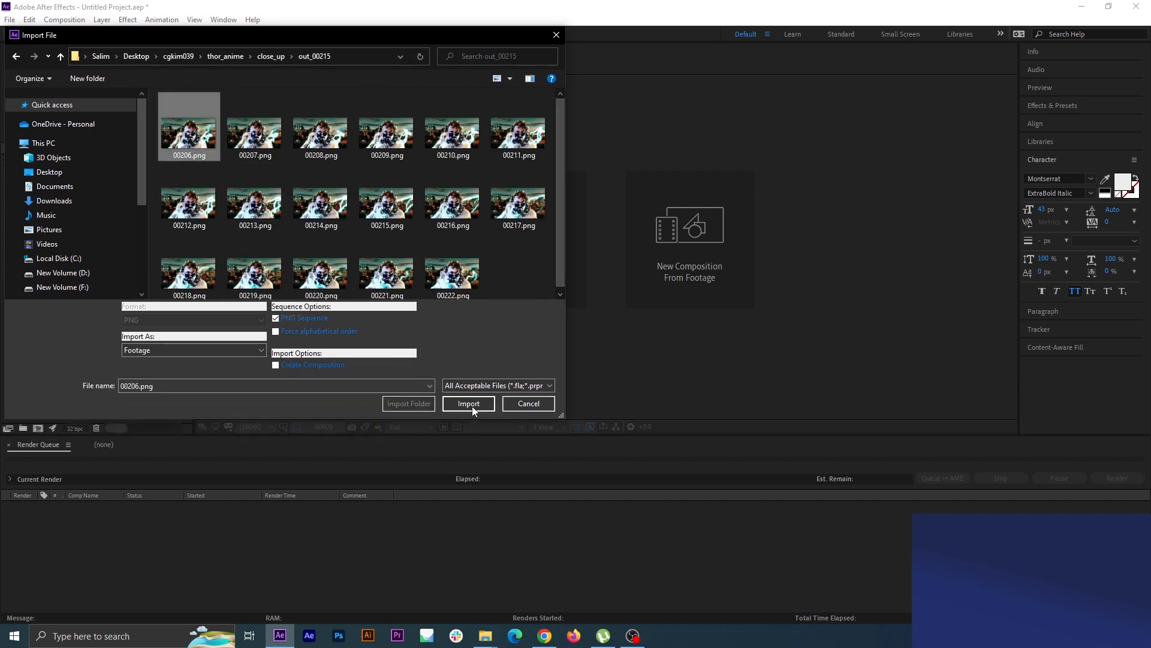
Import the frames in the out_00222 folder as a PNG sequence, starting from 00215.png.
double_click(103, 346)
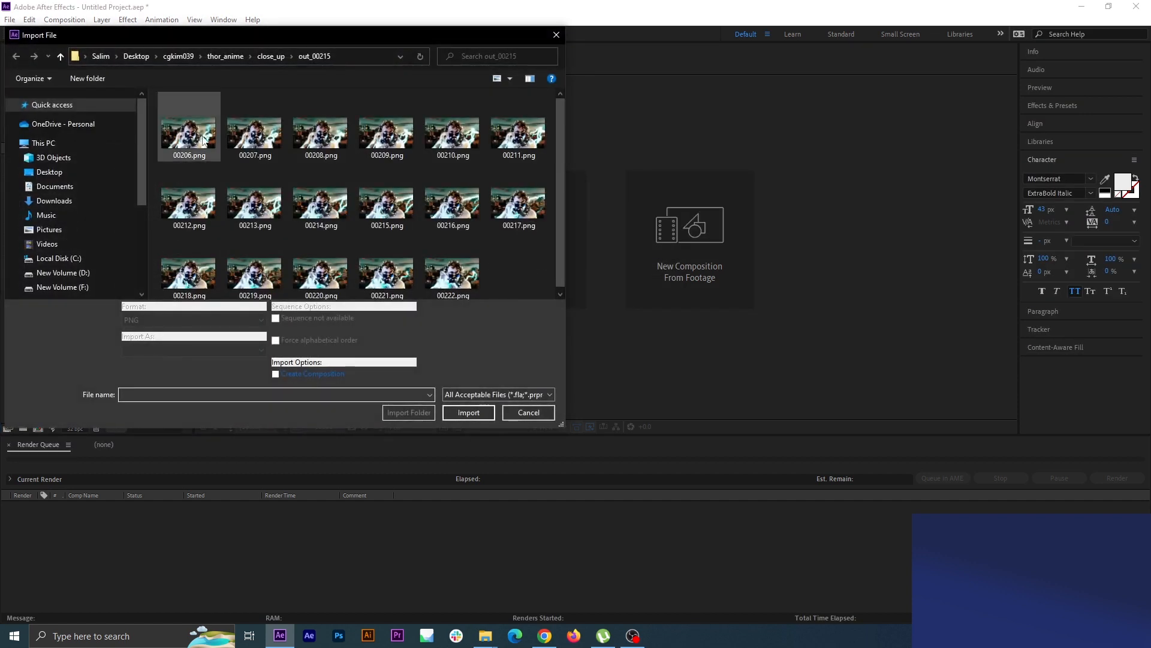
click(267, 57)
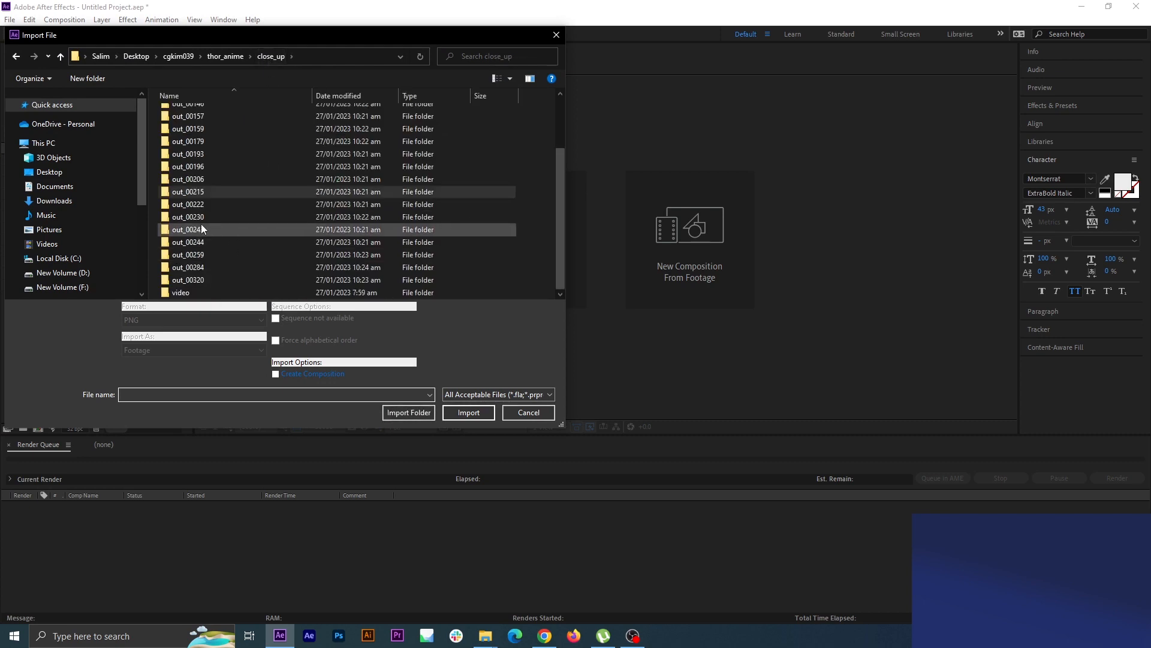
double_click(200, 205)
click(207, 157)
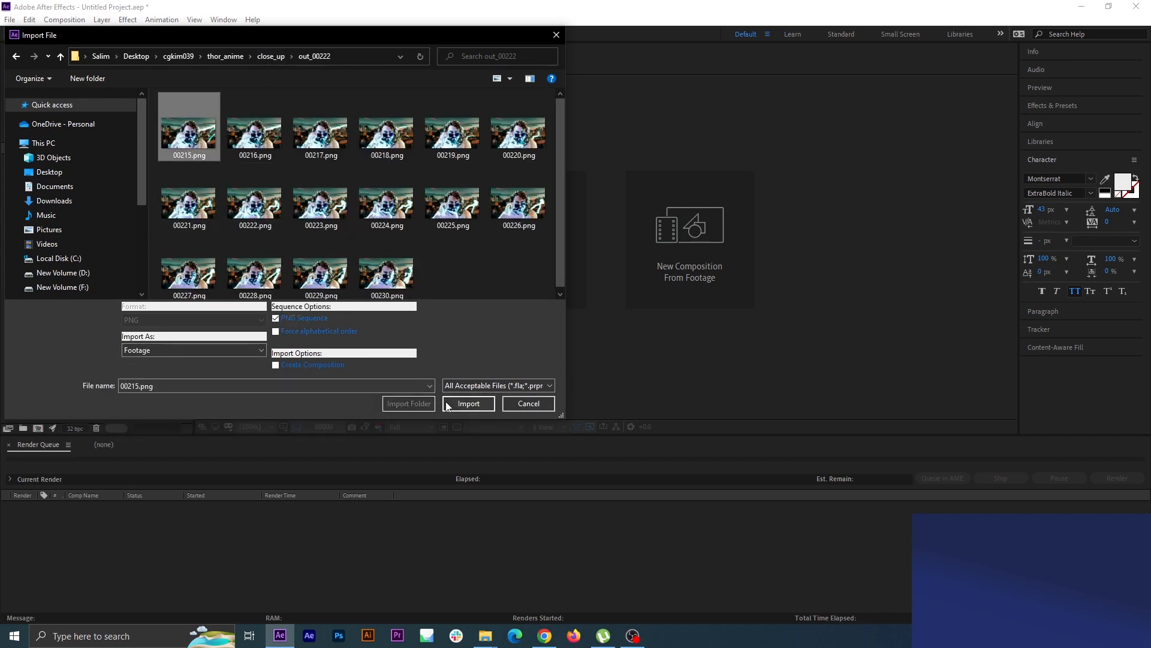
click(469, 403)
Import the PNG sequence starting at 00222.png from the out_00230 folder.
double_click(73, 329)
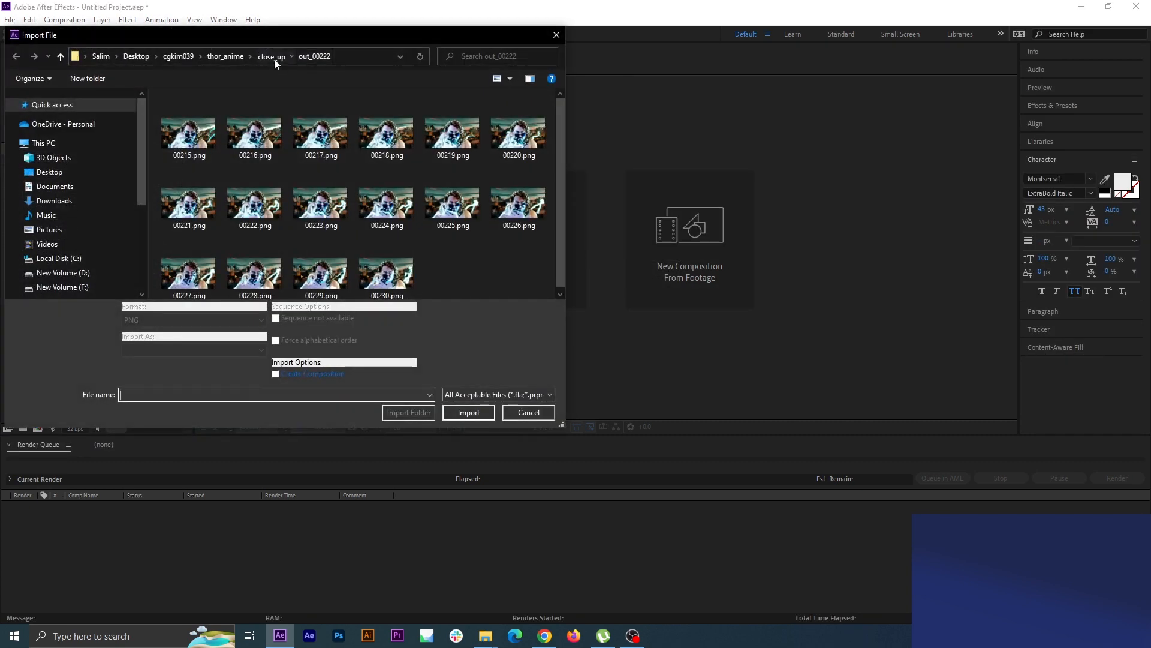
click(268, 56)
double_click(211, 218)
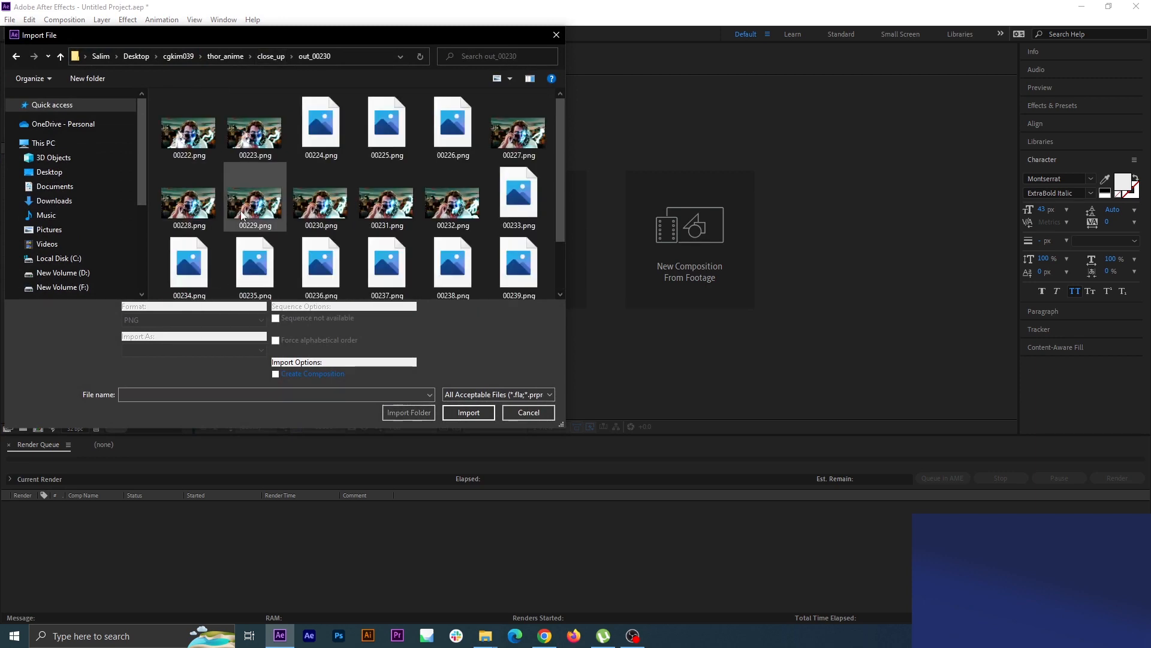
click(186, 126)
click(487, 403)
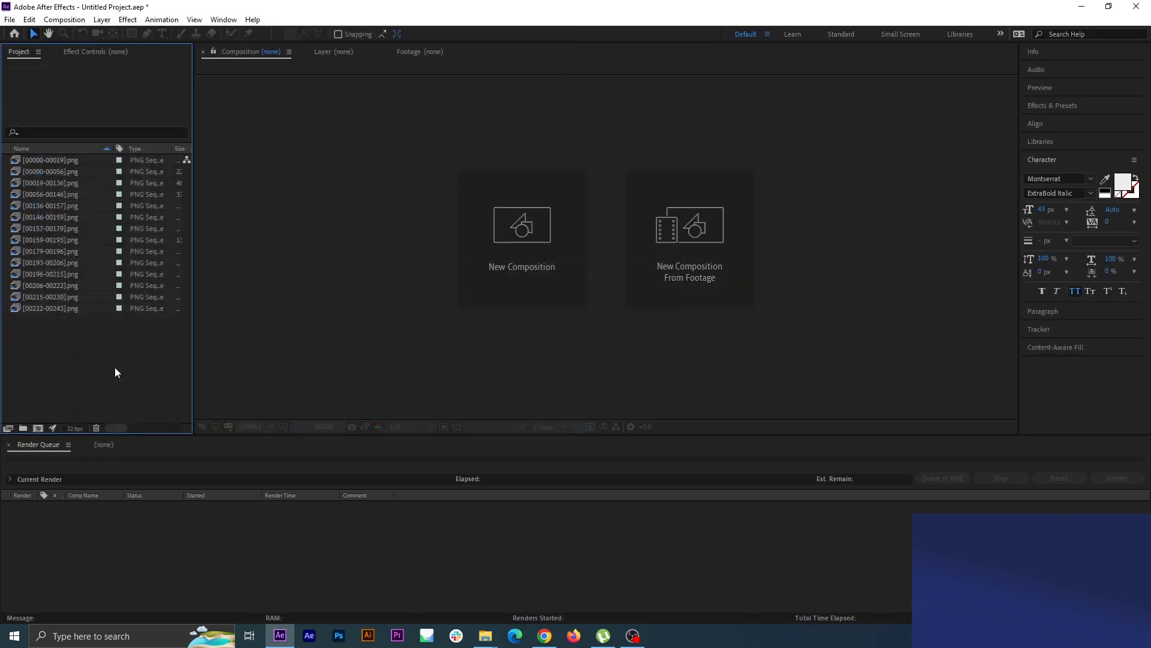
Import the out_00230 folder's frames a second time as a PNG sequence, starting from 00222.png.
double_click(114, 366)
click(227, 57)
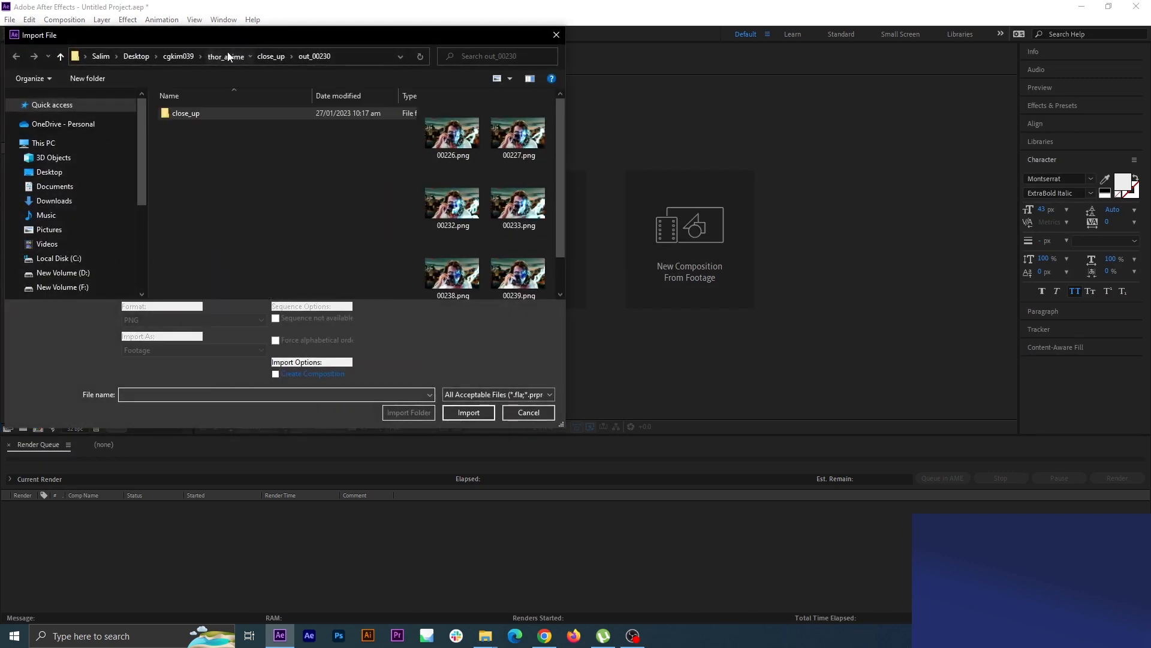
double_click(207, 114)
drag(409, 37, 713, 91)
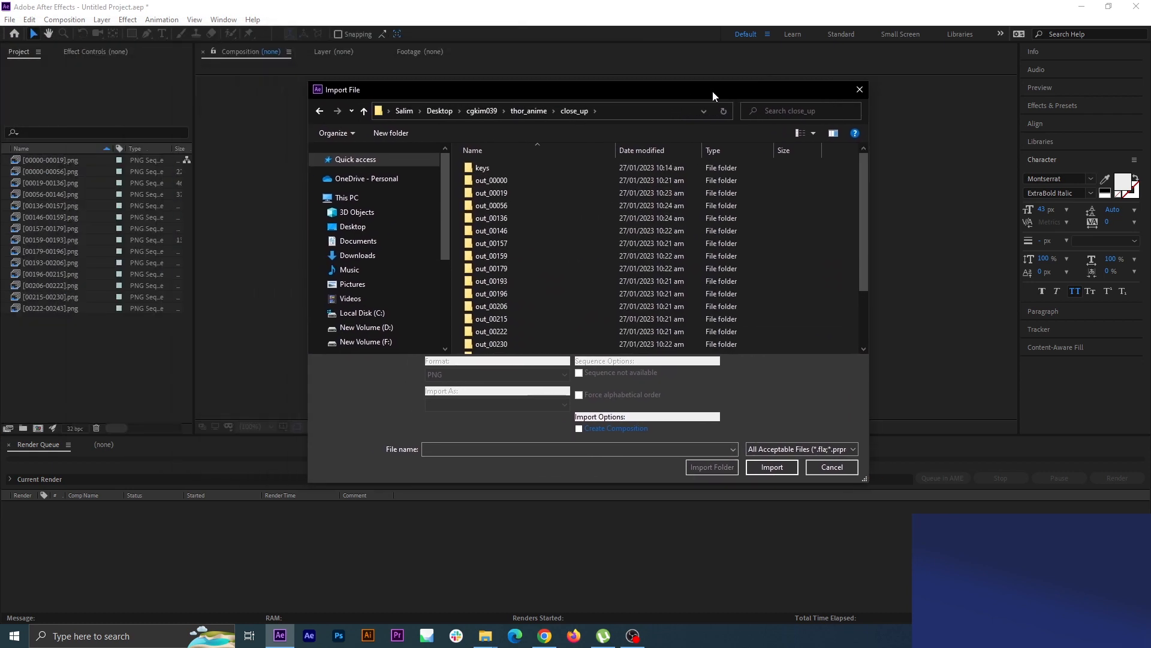
scroll(678, 280, down, 2)
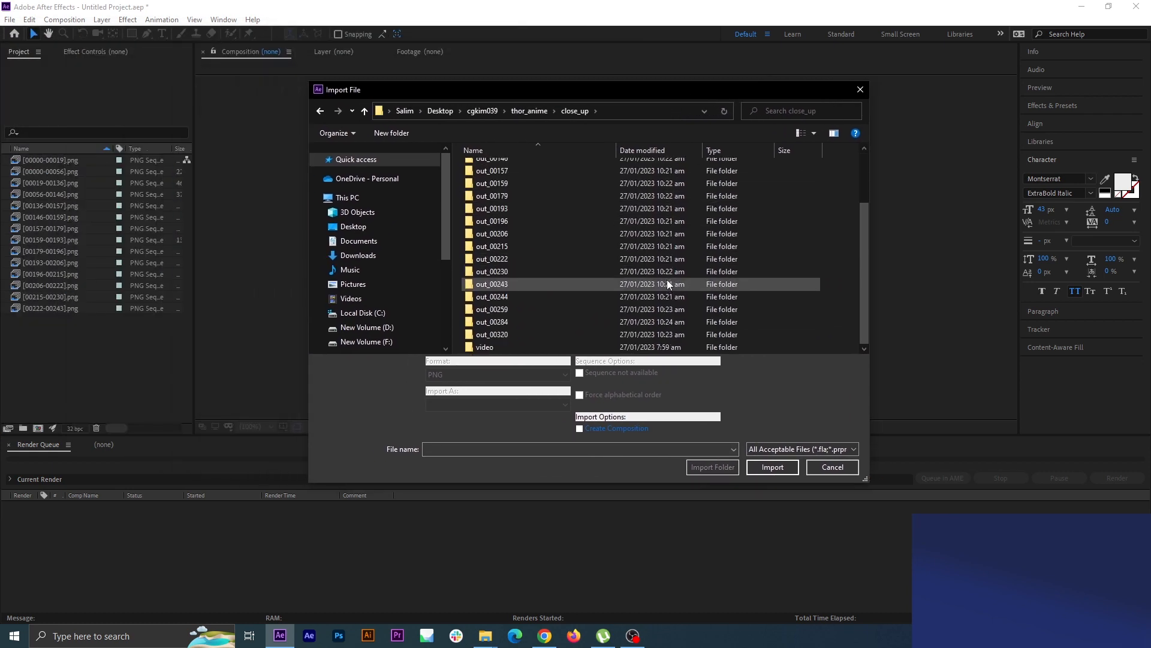
double_click(524, 258)
click(574, 111)
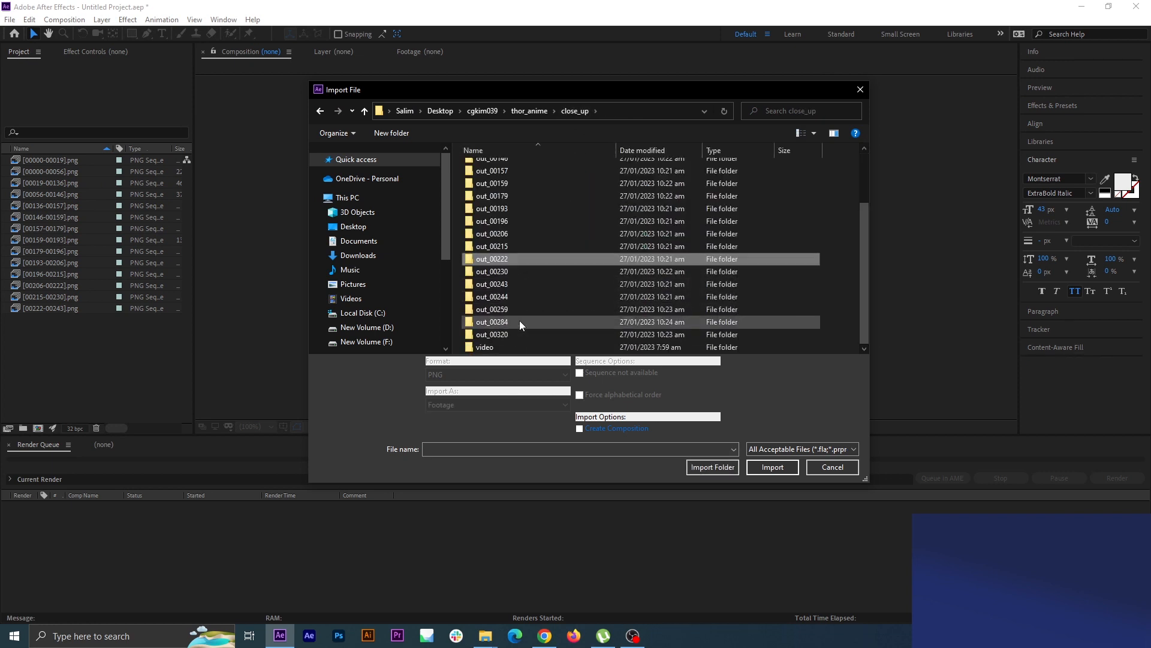
double_click(491, 271)
click(496, 189)
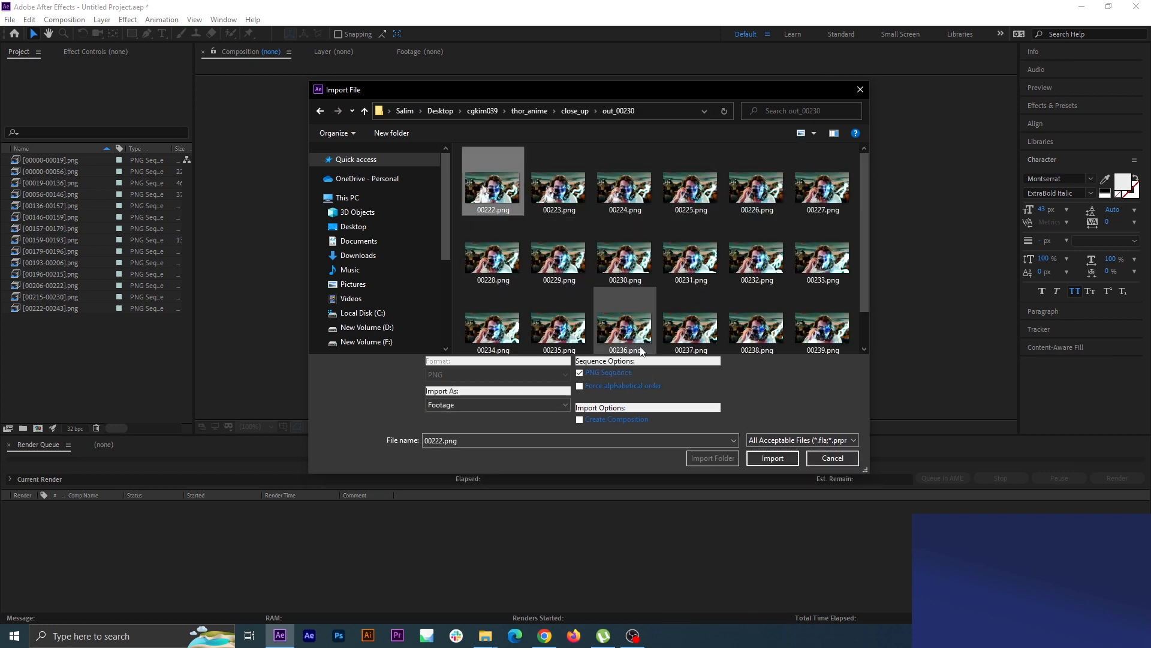
click(772, 467)
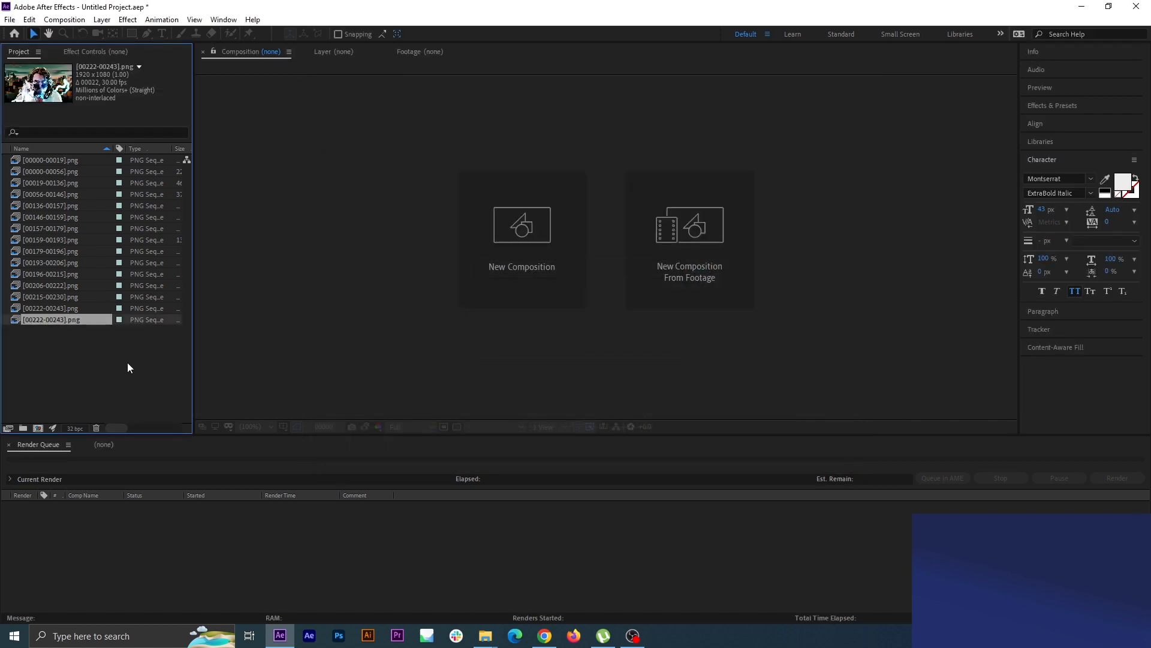
click(115, 347)
click(92, 320)
key(Delete)
Import the frames in the out_00243 folder as a PNG sequence, starting from 00230.png.
double_click(103, 348)
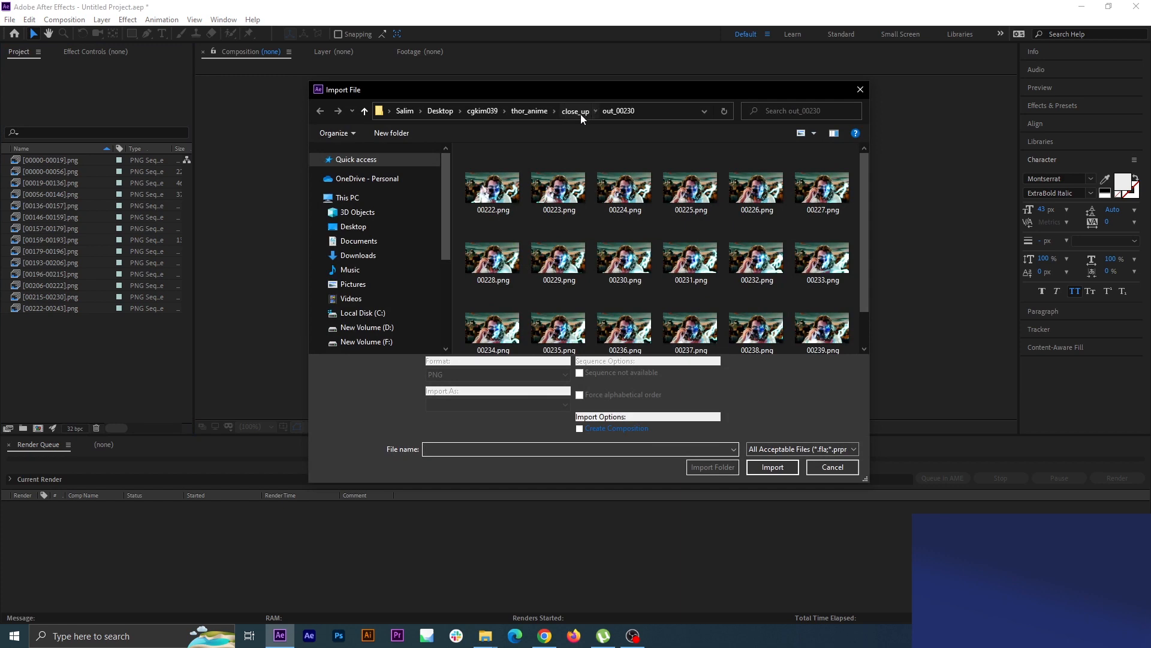
click(576, 110)
scroll(528, 282, down, 2)
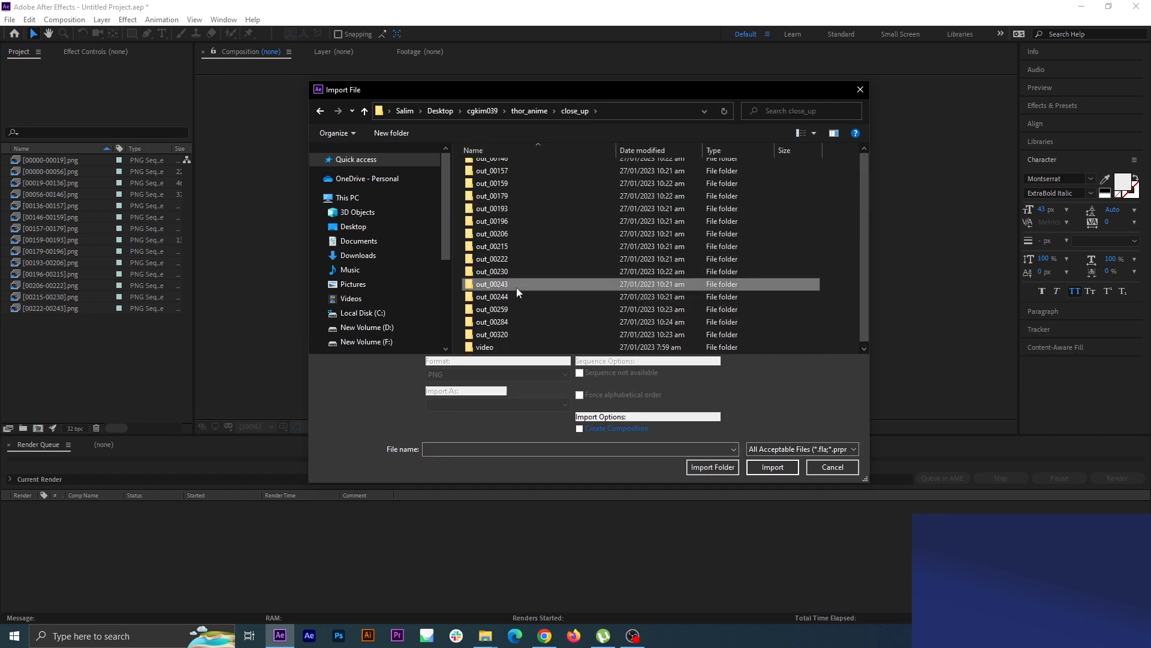
double_click(517, 287)
click(511, 200)
click(773, 465)
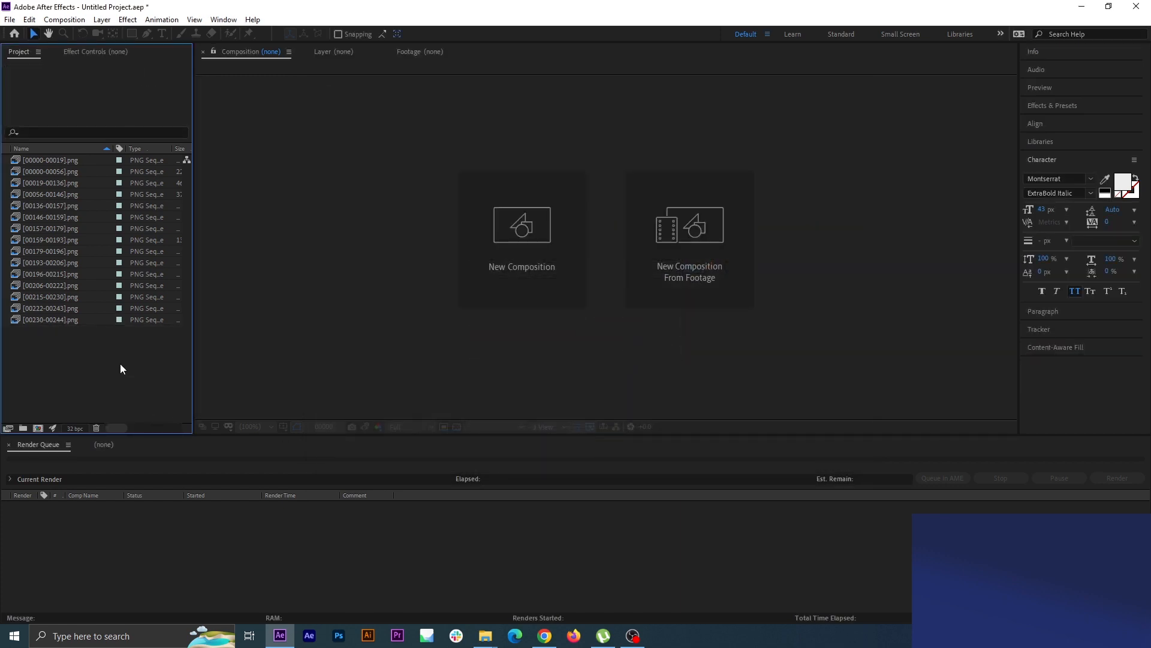
Check the frame ranges in the out_00222, out_00243 and out_00230 folders while choosing the next sequence to import.
double_click(121, 365)
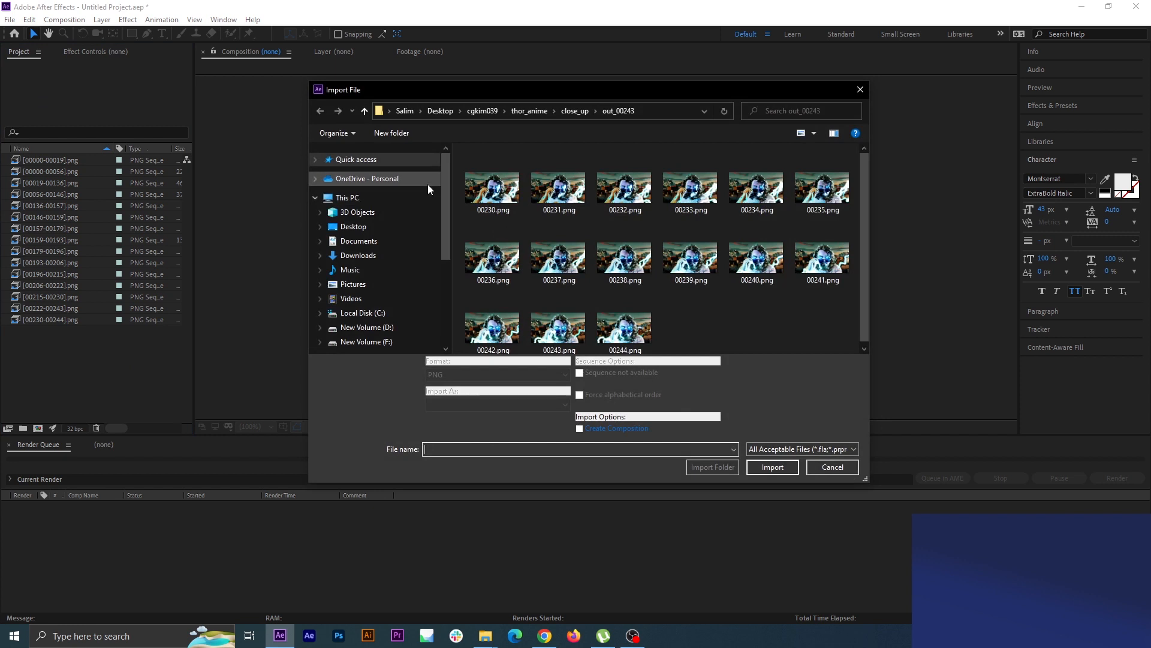
click(581, 113)
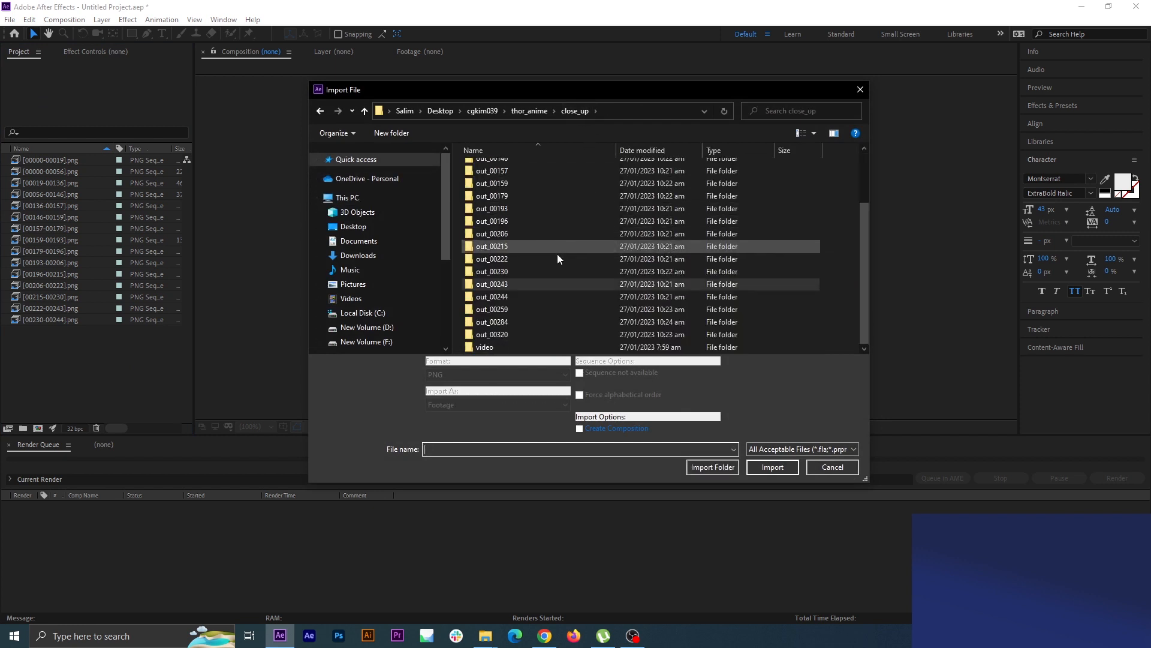
double_click(542, 261)
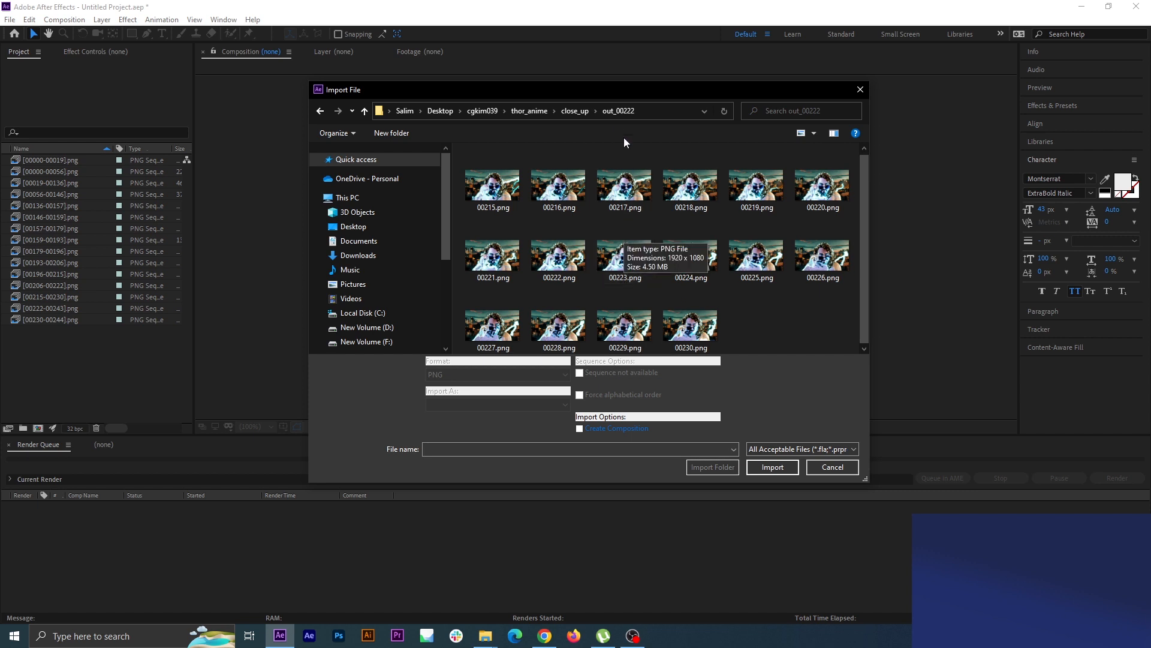
click(586, 110)
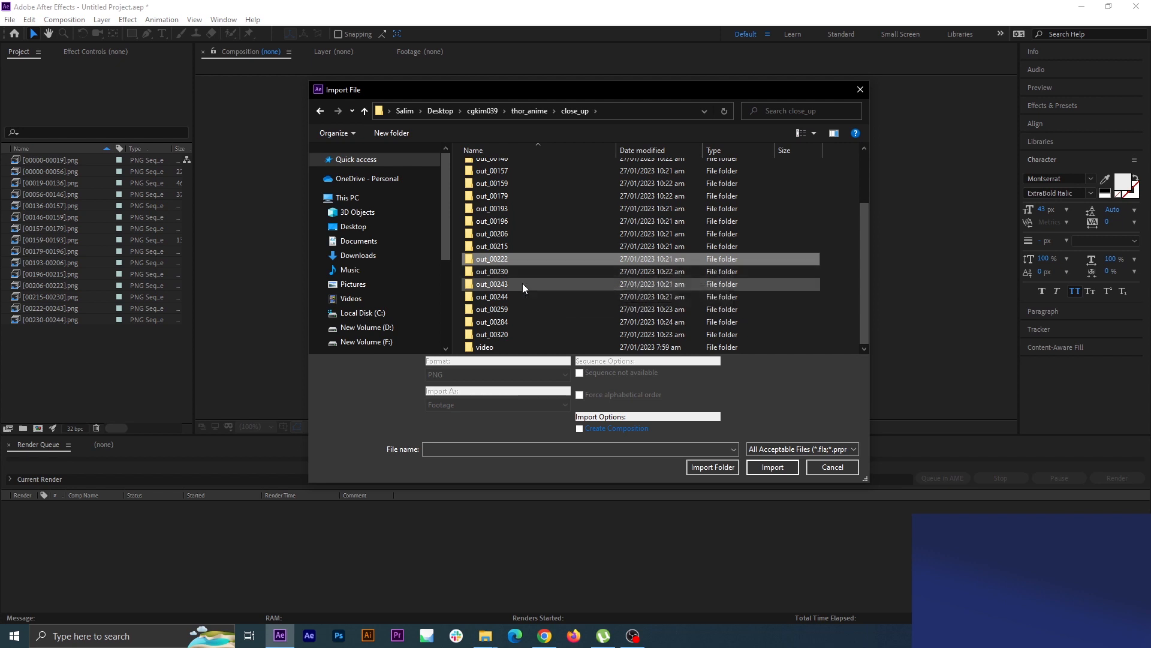
double_click(523, 284)
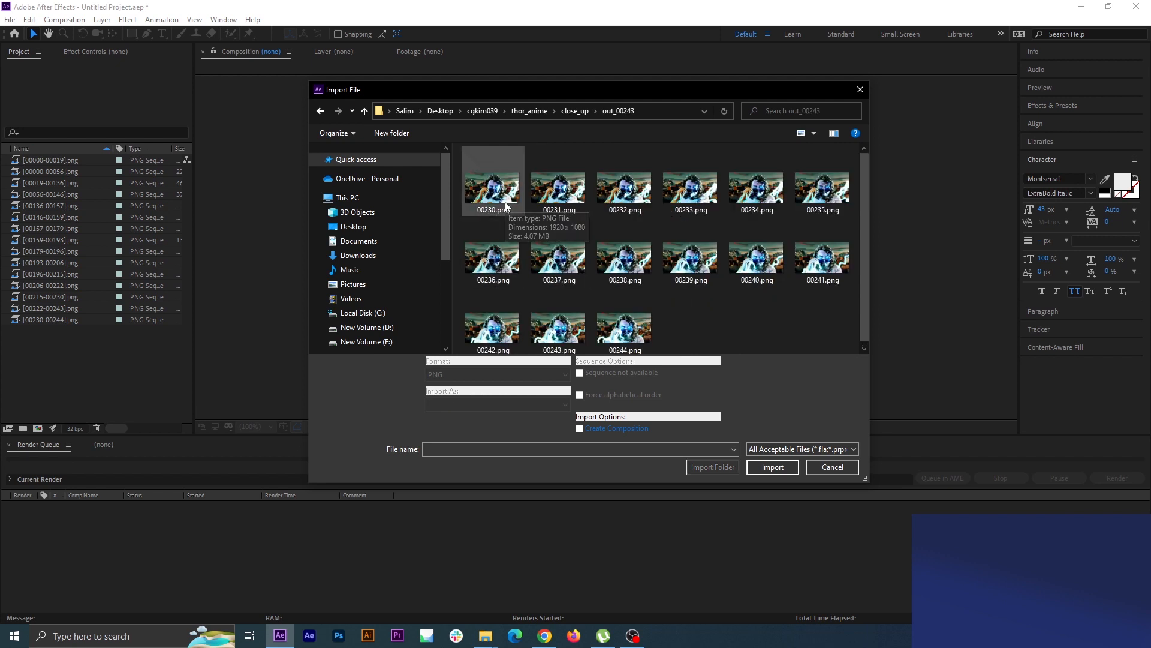
click(574, 111)
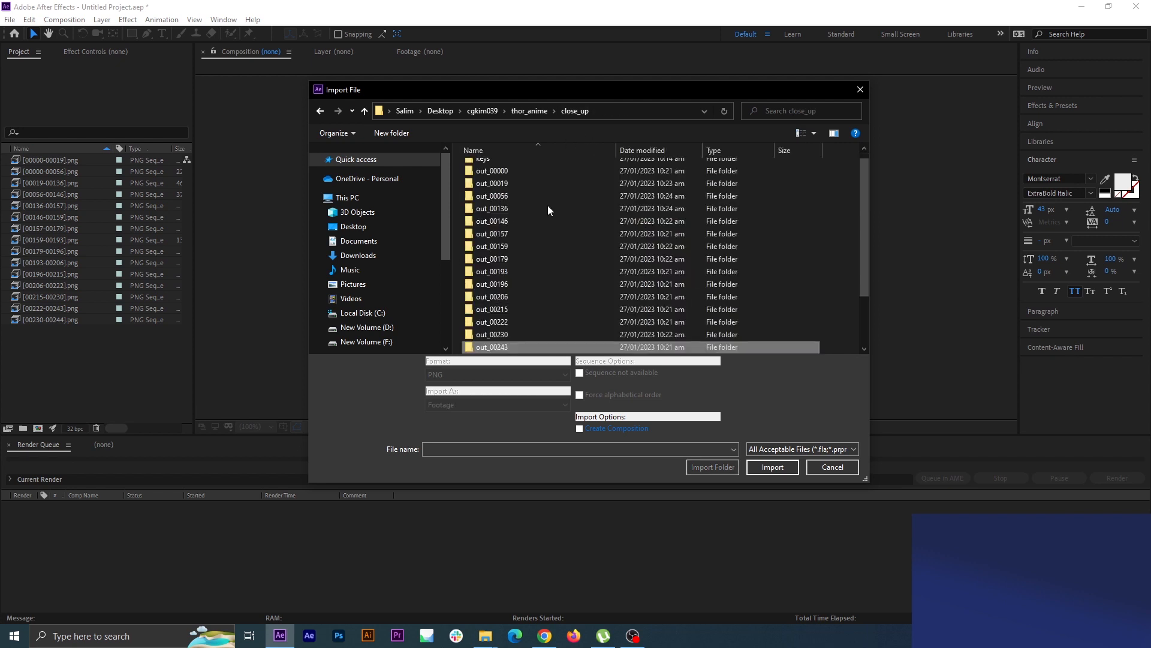
double_click(516, 331)
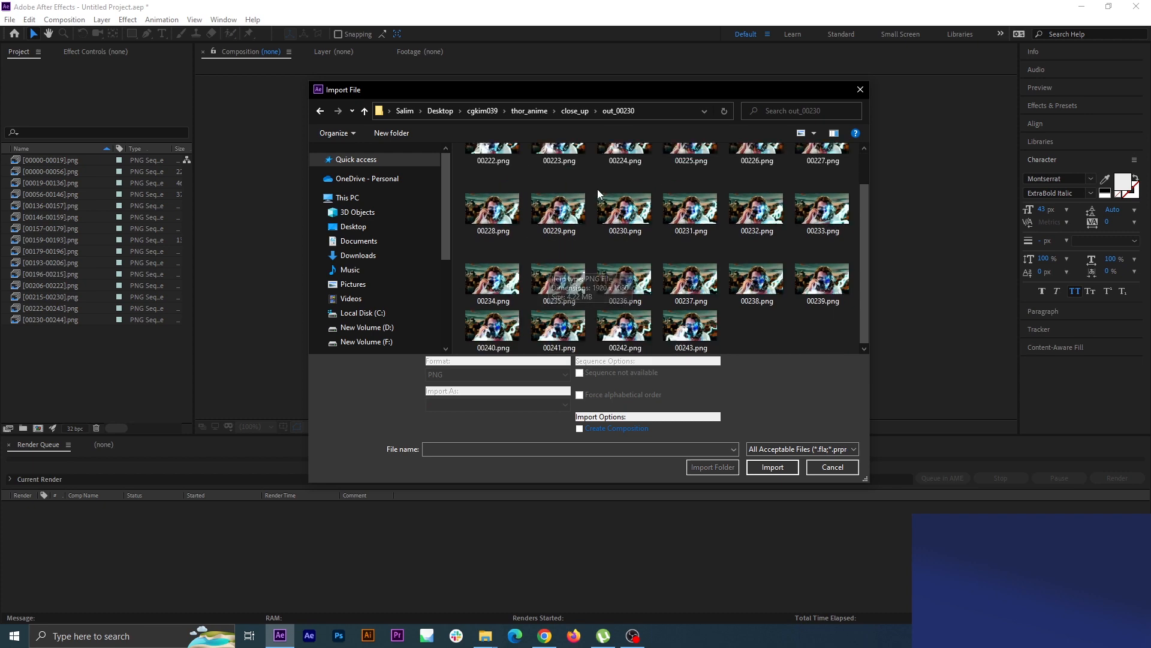
click(578, 112)
Import the PNG sequence starting at 00243.png from the out_00244 folder as footage.
scroll(537, 270, down, 2)
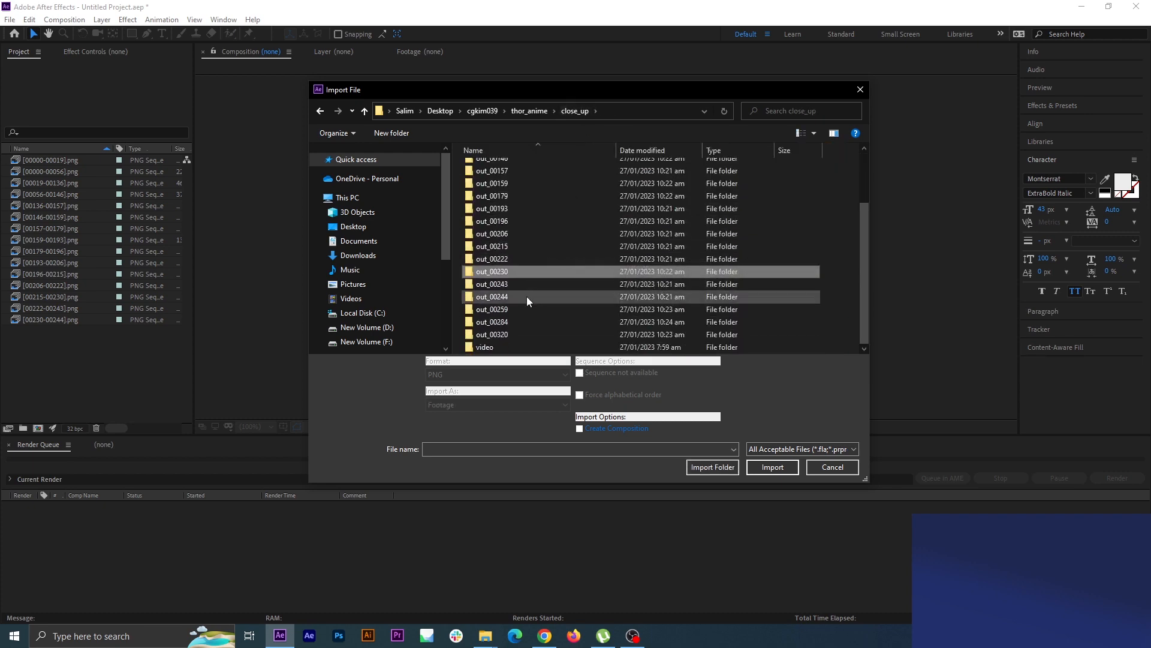
double_click(521, 297)
click(509, 206)
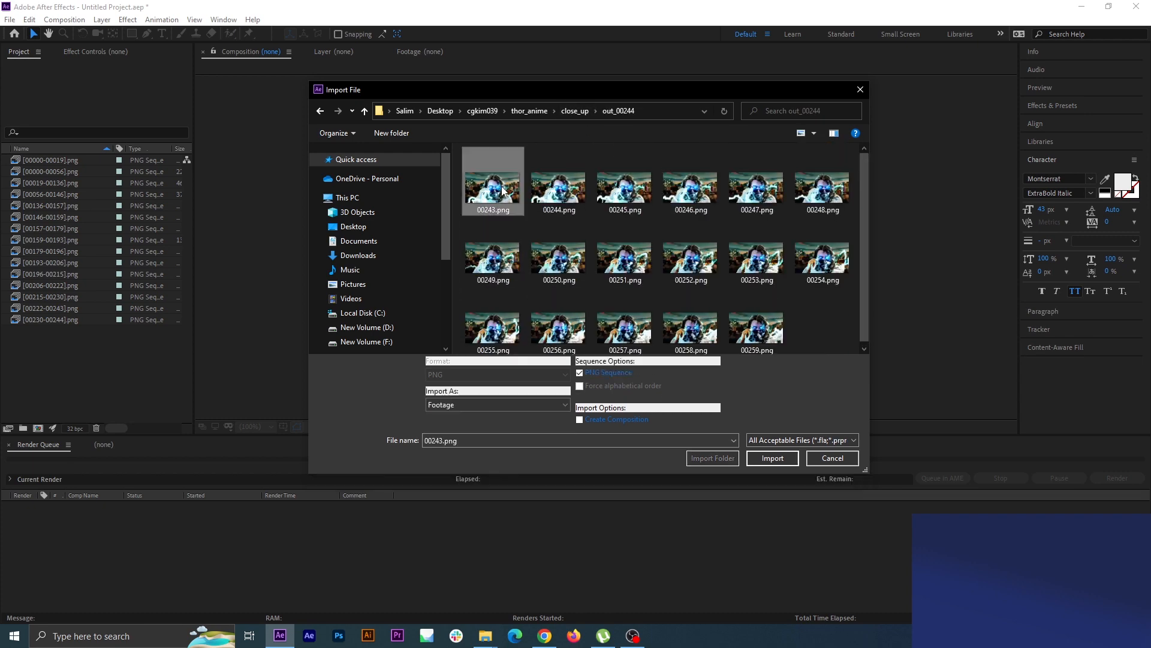
click(773, 467)
Import the out_00259 folder's stylized frames as a PNG sequence, starting from 00244.png.
double_click(104, 371)
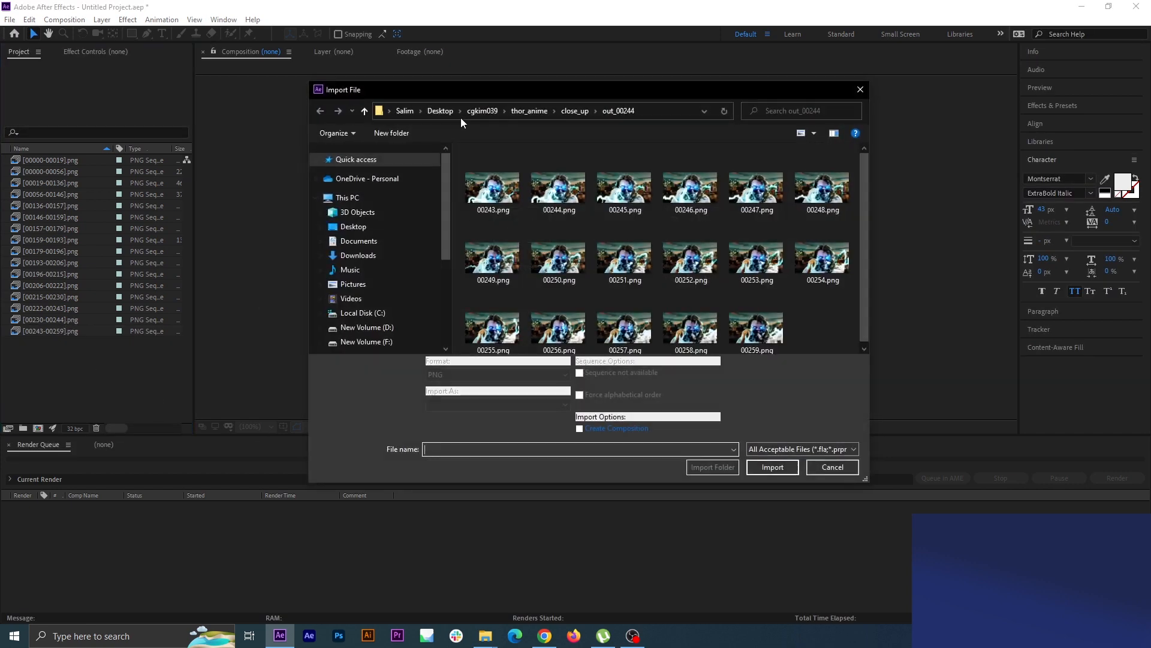
click(577, 112)
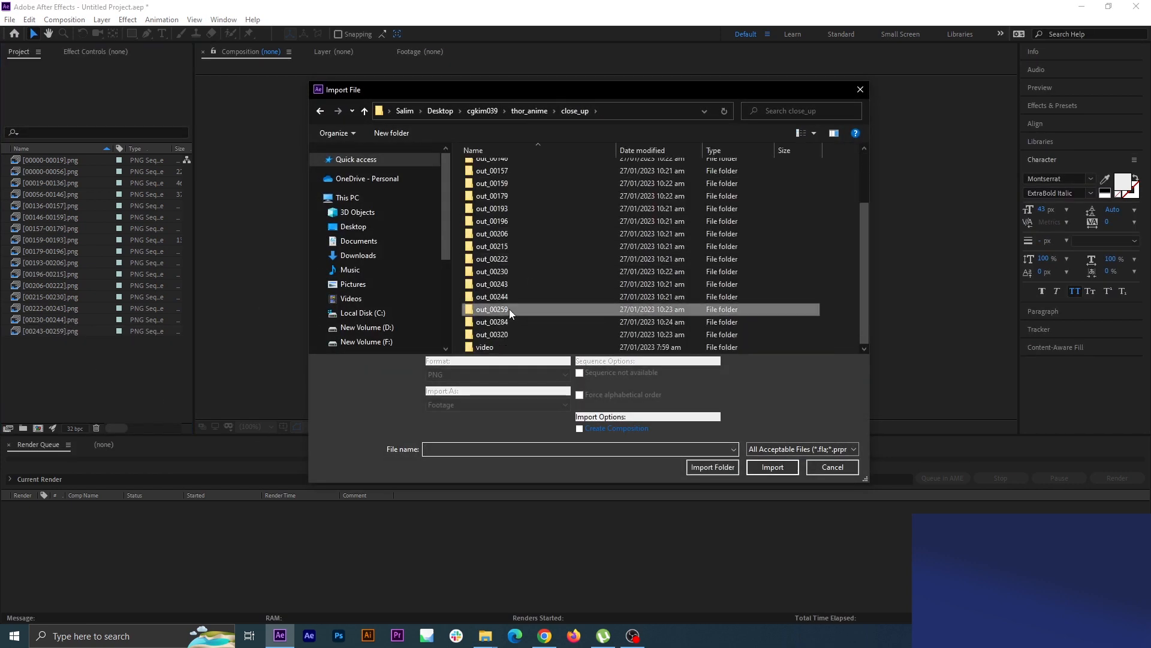
double_click(509, 308)
click(566, 271)
click(759, 466)
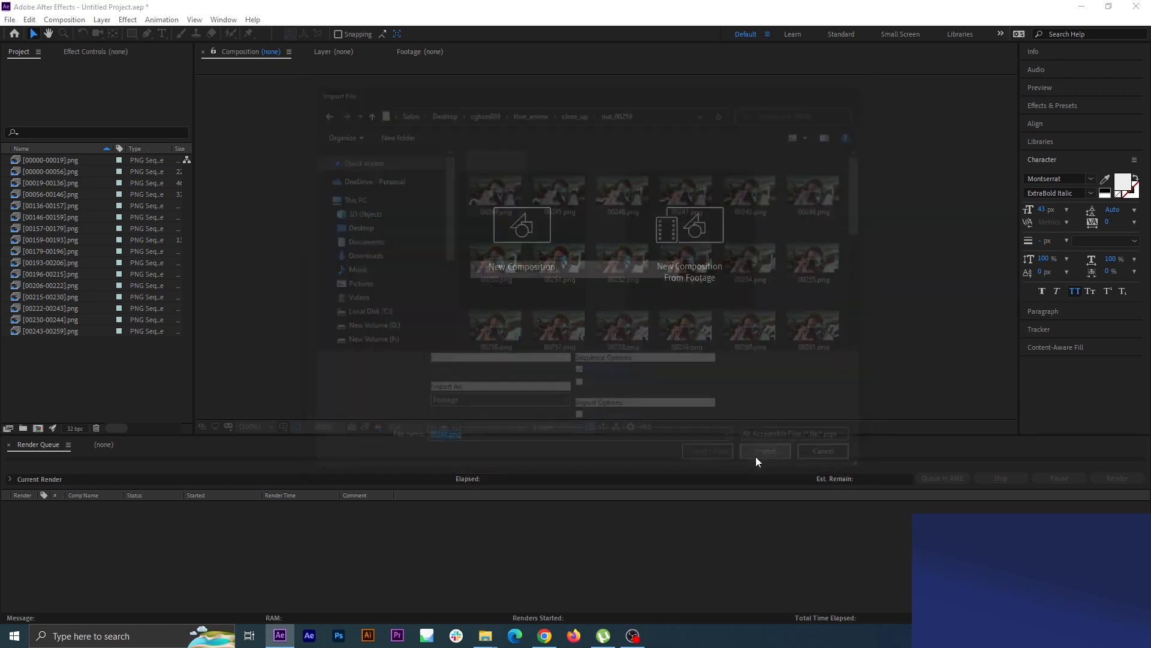
Import the PNG sequence starting at 00259.png from the out_00284 folder.
double_click(123, 403)
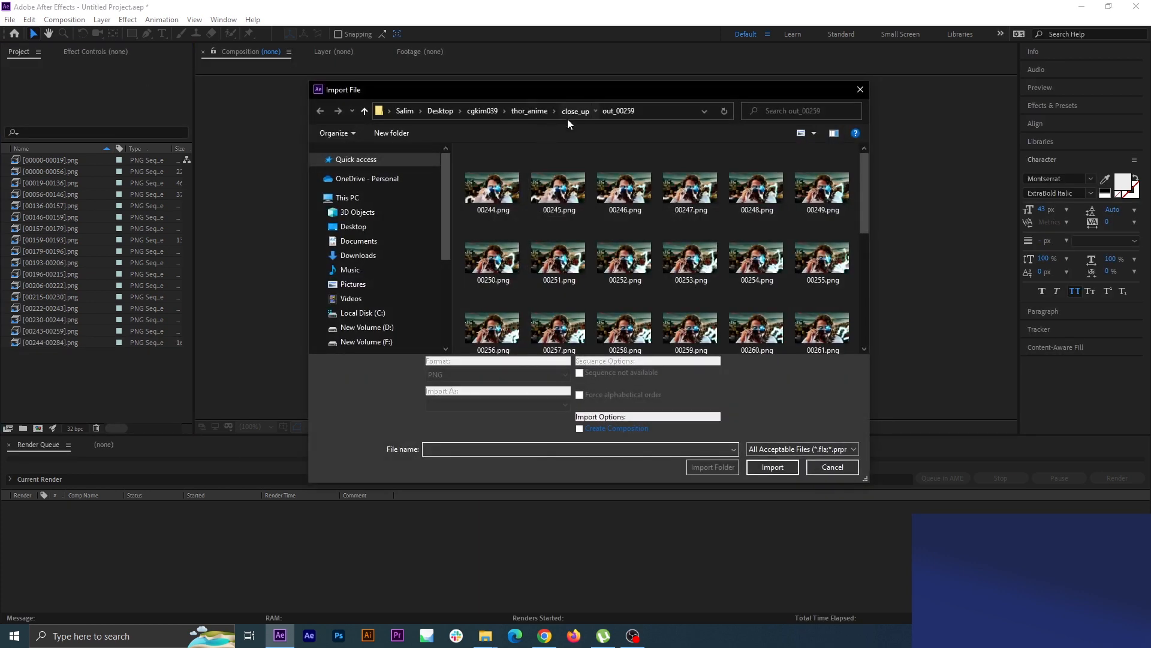
click(567, 119)
double_click(505, 320)
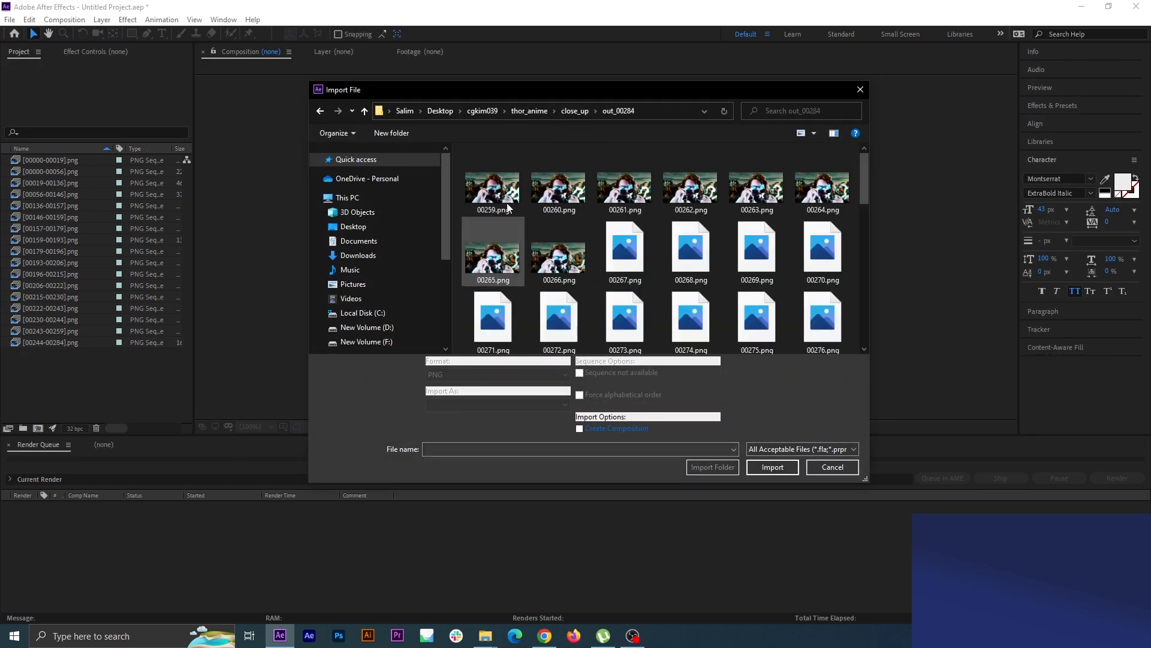
click(492, 188)
click(772, 466)
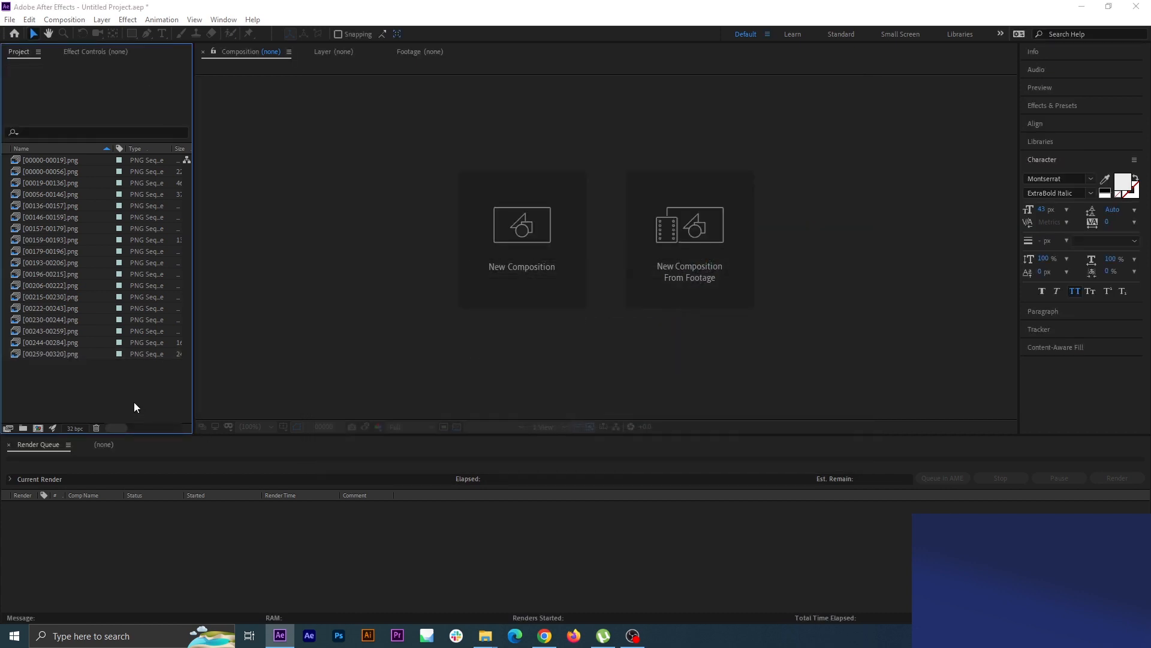
Import the frames in the out_00320 folder as a PNG sequence, starting from 00284.png.
double_click(134, 403)
click(577, 111)
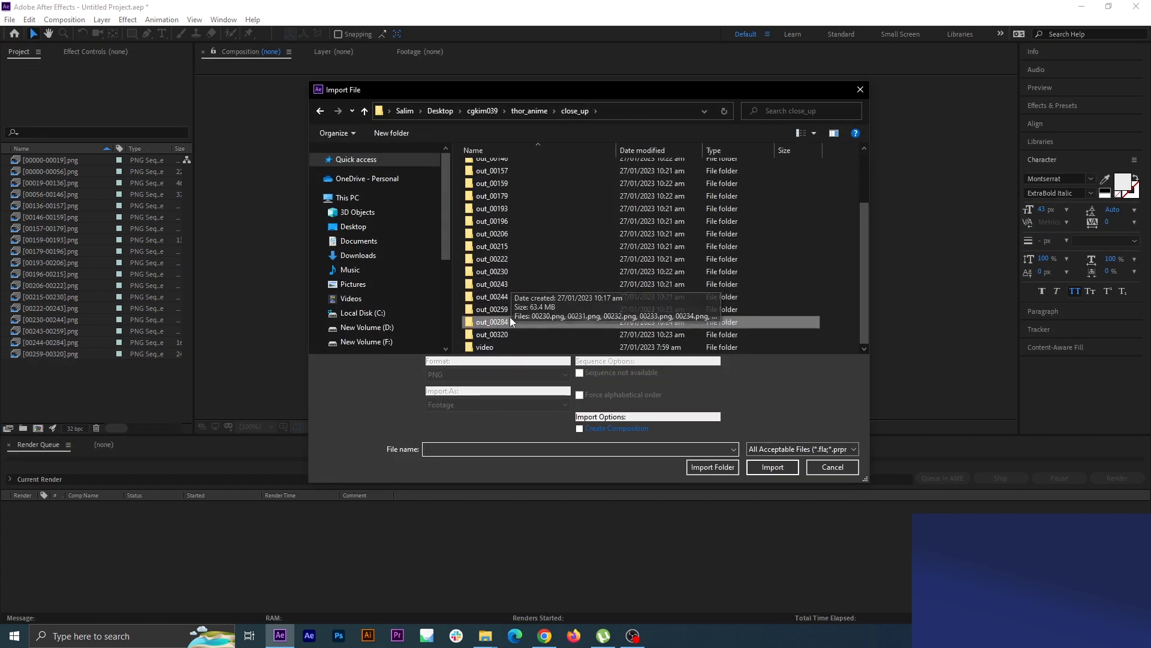
double_click(509, 333)
click(493, 187)
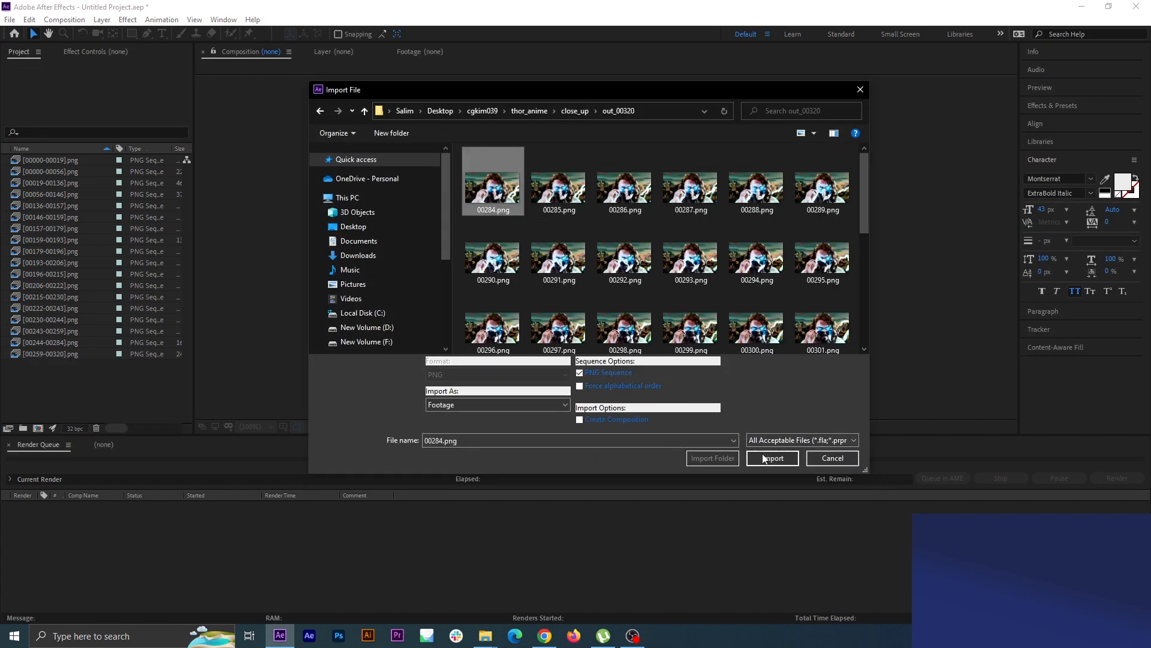
click(773, 458)
click(125, 388)
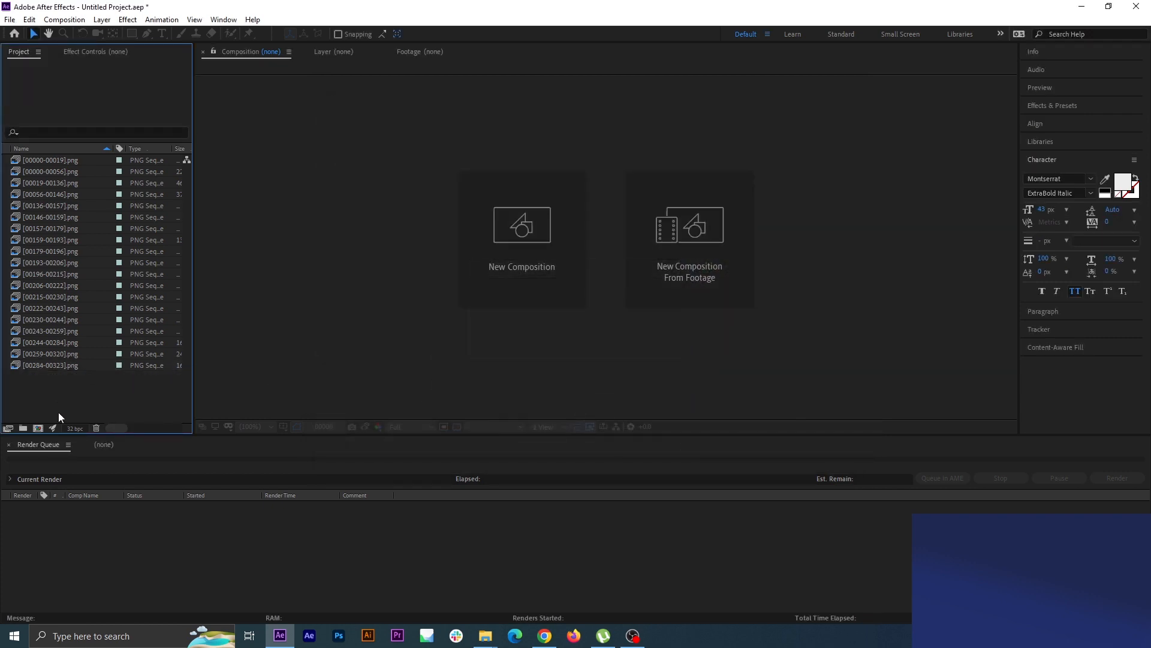
drag(57, 163, 38, 428)
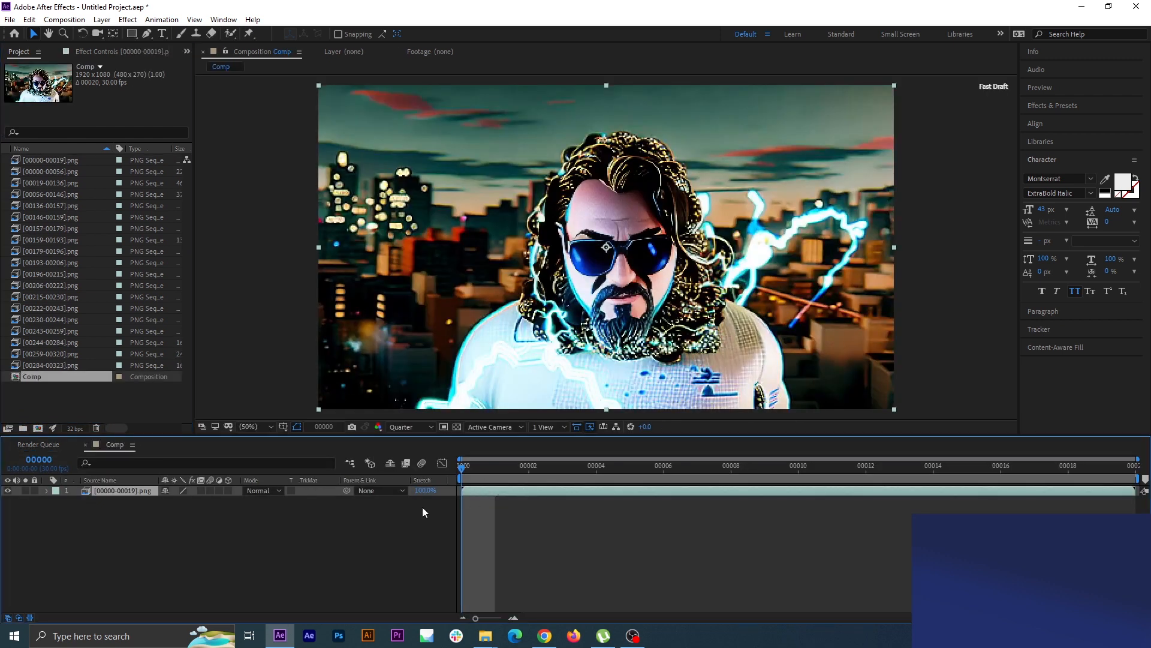
click(422, 506)
click(122, 490)
key(Delete)
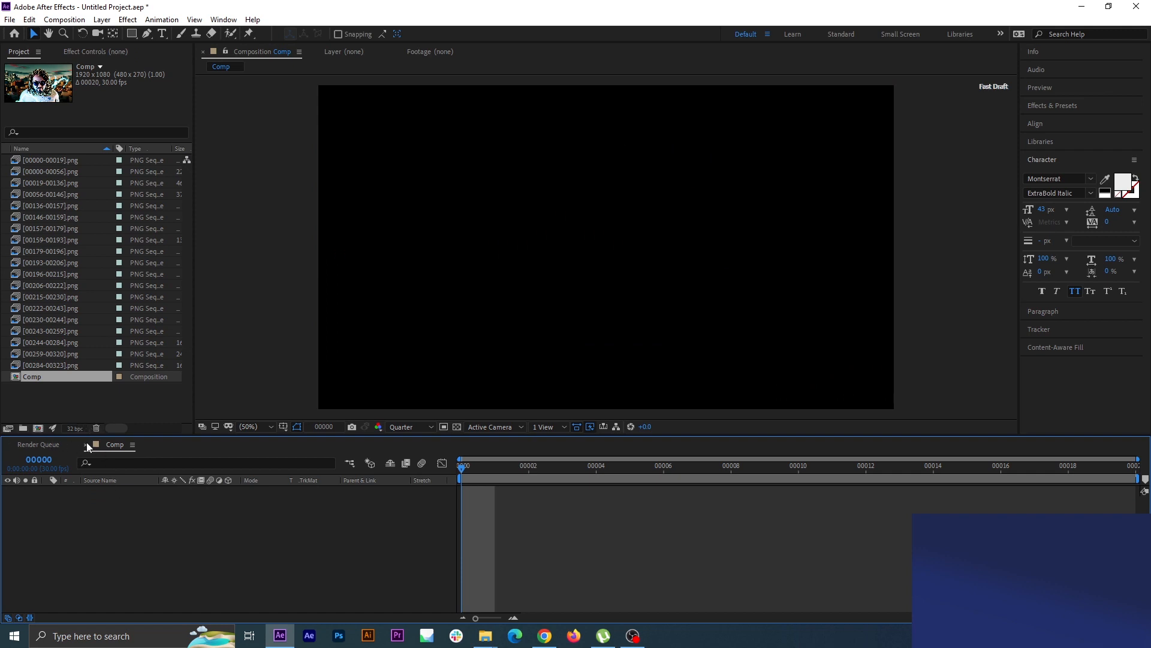
Set the composition preview to Full resolution and check the composition settings without changing them.
key(ctrl+j)
key(ctrl+k)
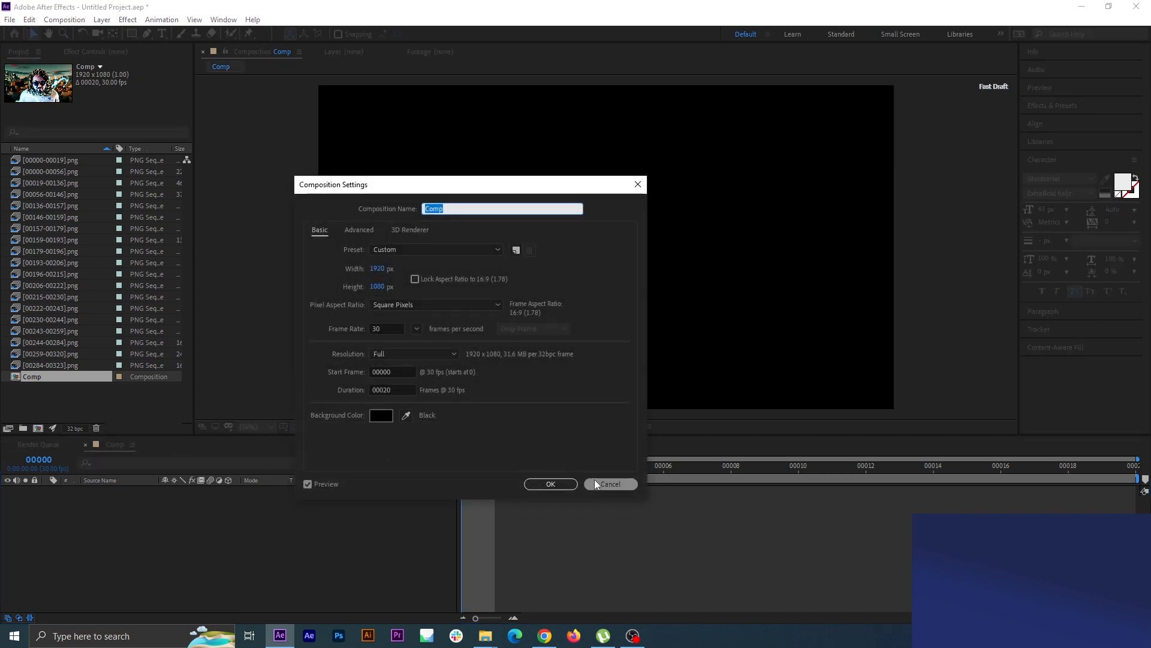
click(607, 480)
click(56, 161)
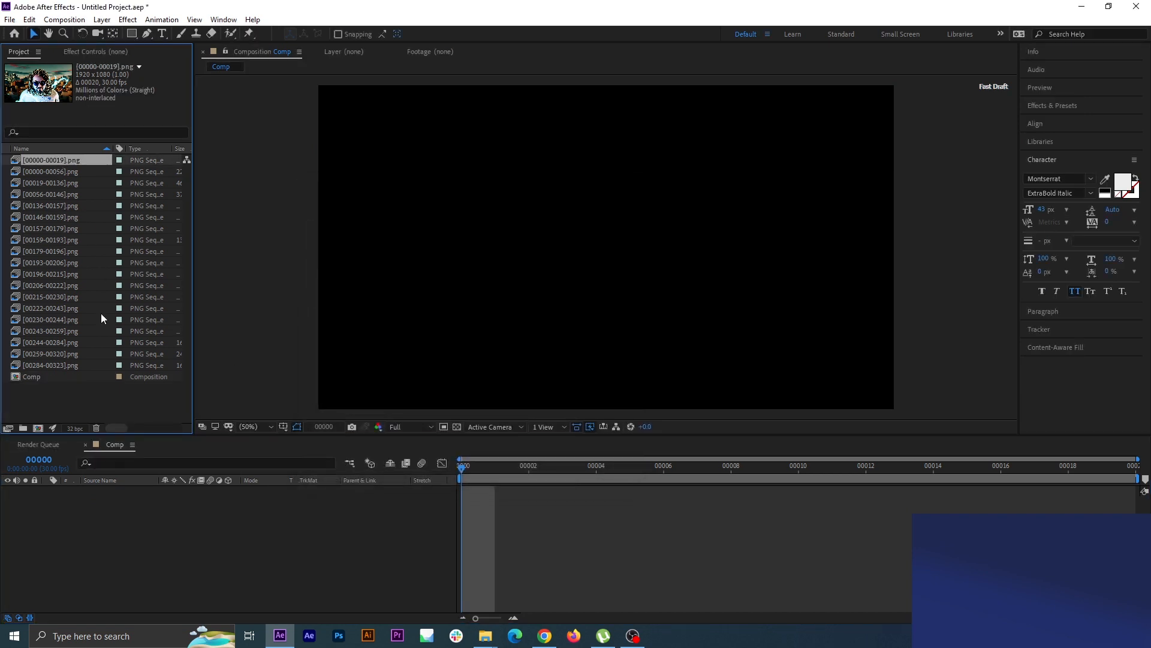
shift+click(70, 364)
drag(70, 162, 275, 523)
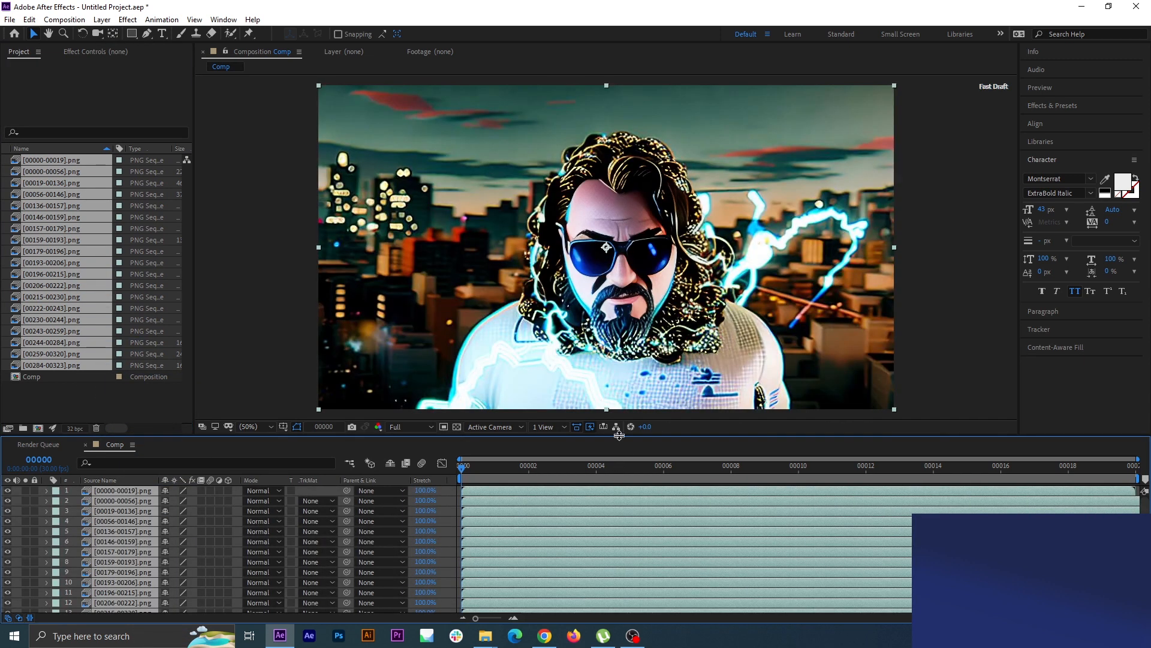
Enlarge the timeline area until all composition layers are in view, keeping the time display in frames.
drag(619, 434, 621, 299)
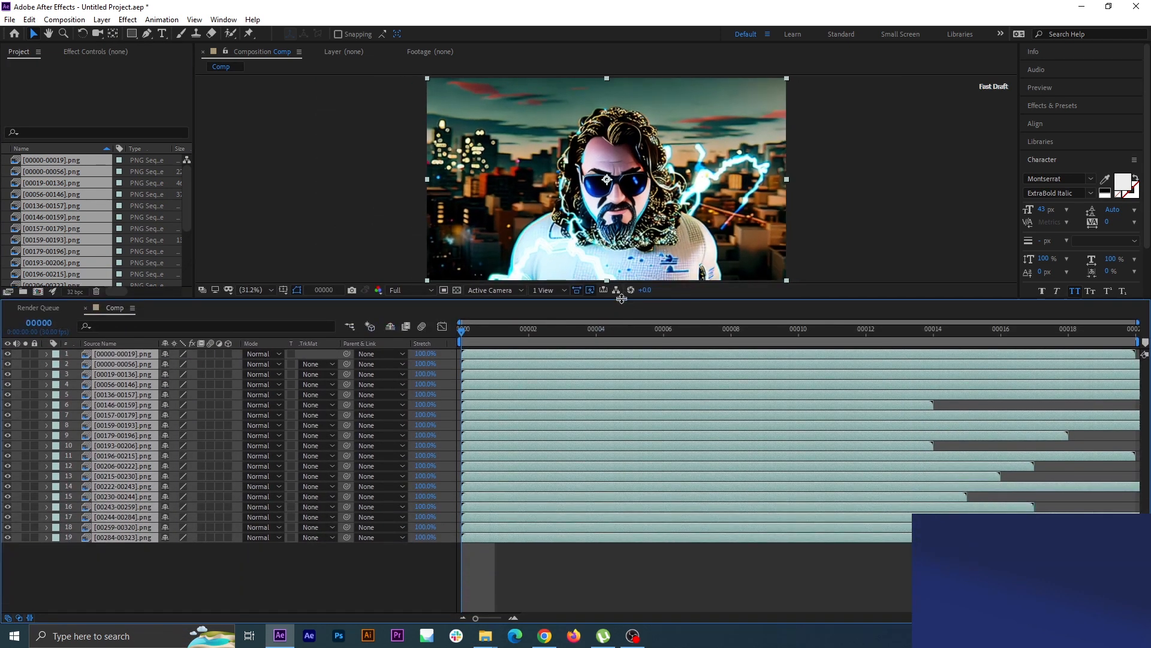
click(218, 560)
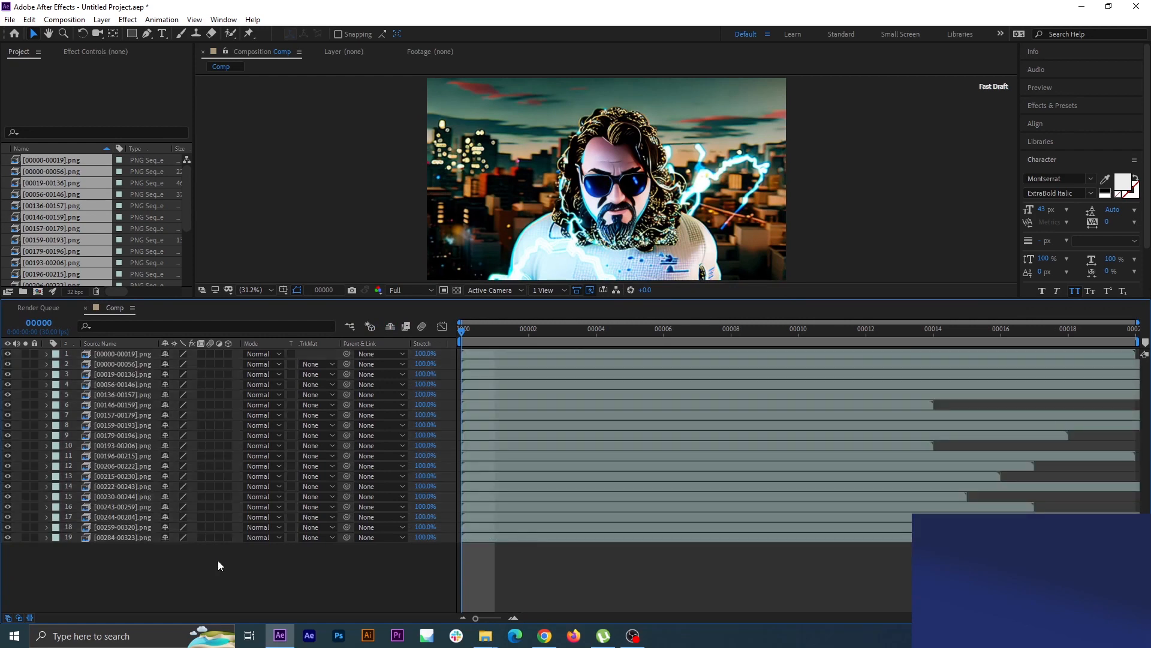
ctrl+click(39, 323)
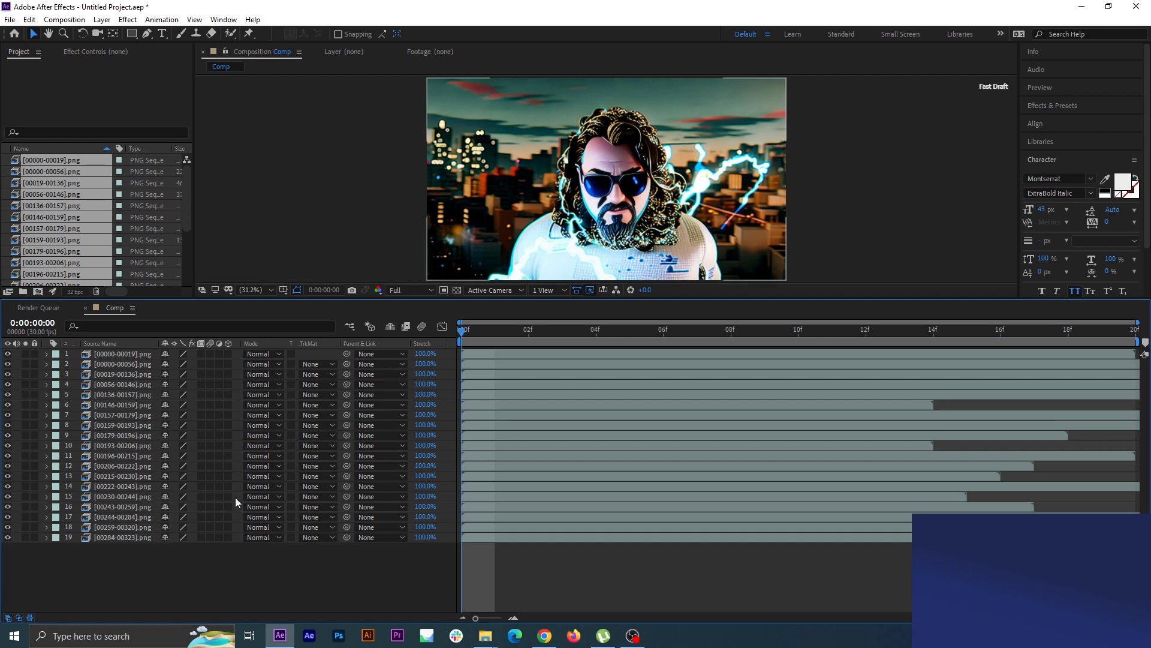
ctrl+click(38, 322)
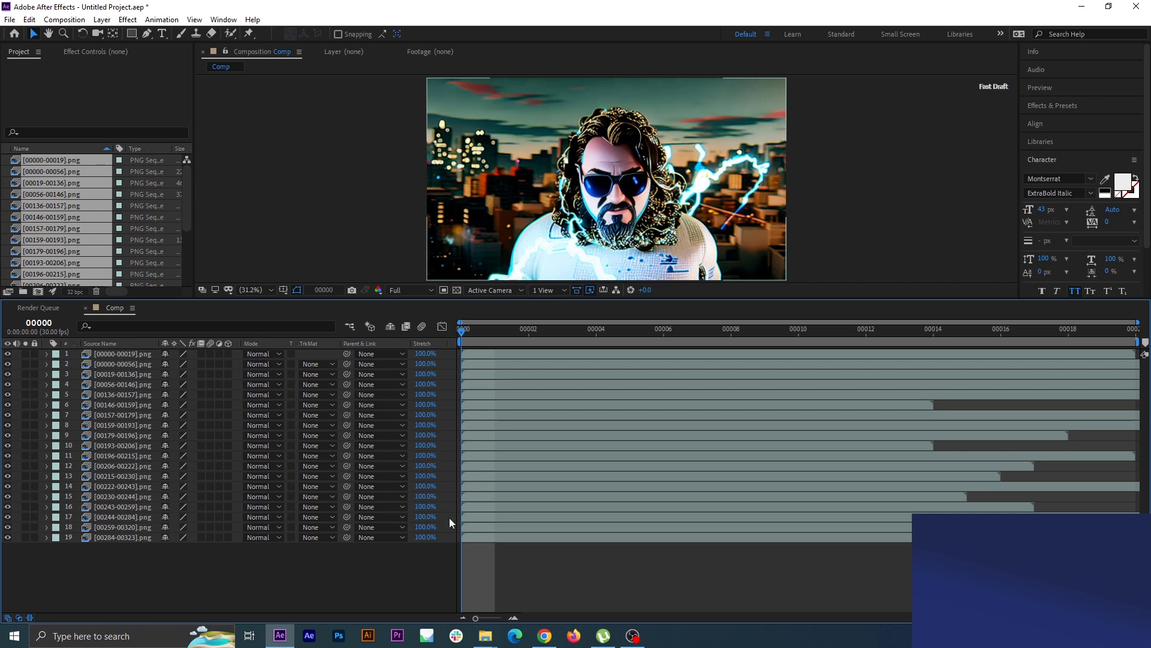
Open the keys folder inside close_up in File Explorer, sort its images by name, and check the first keyframe close_up_00000.jpg.
mouse_move(484, 631)
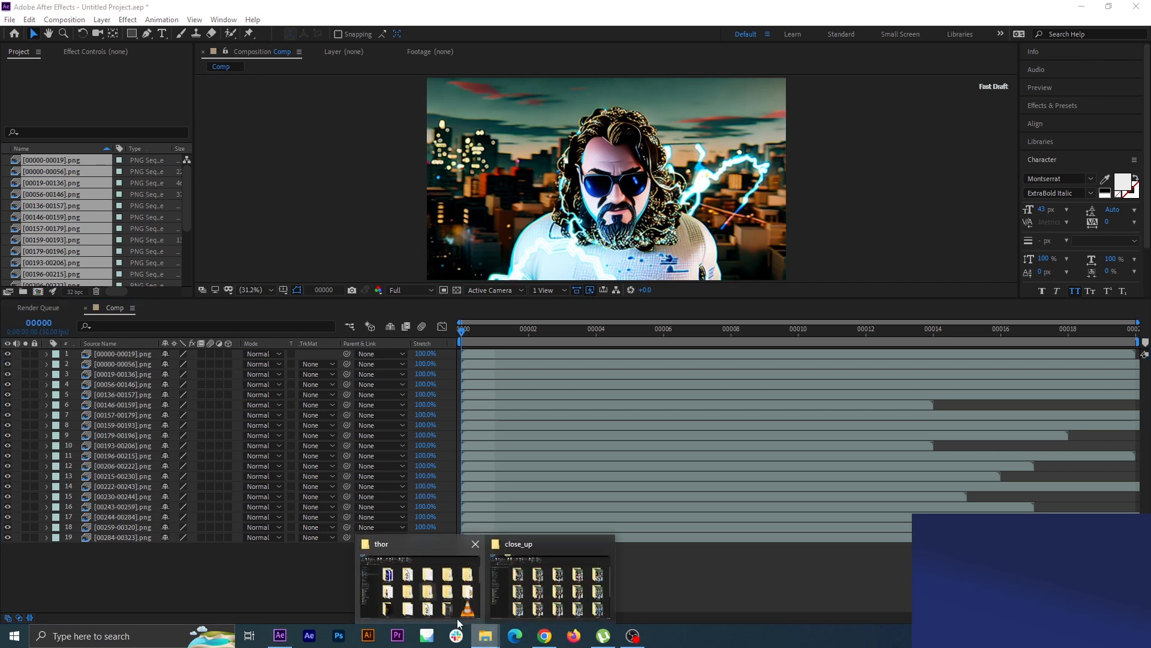
click(557, 599)
double_click(272, 231)
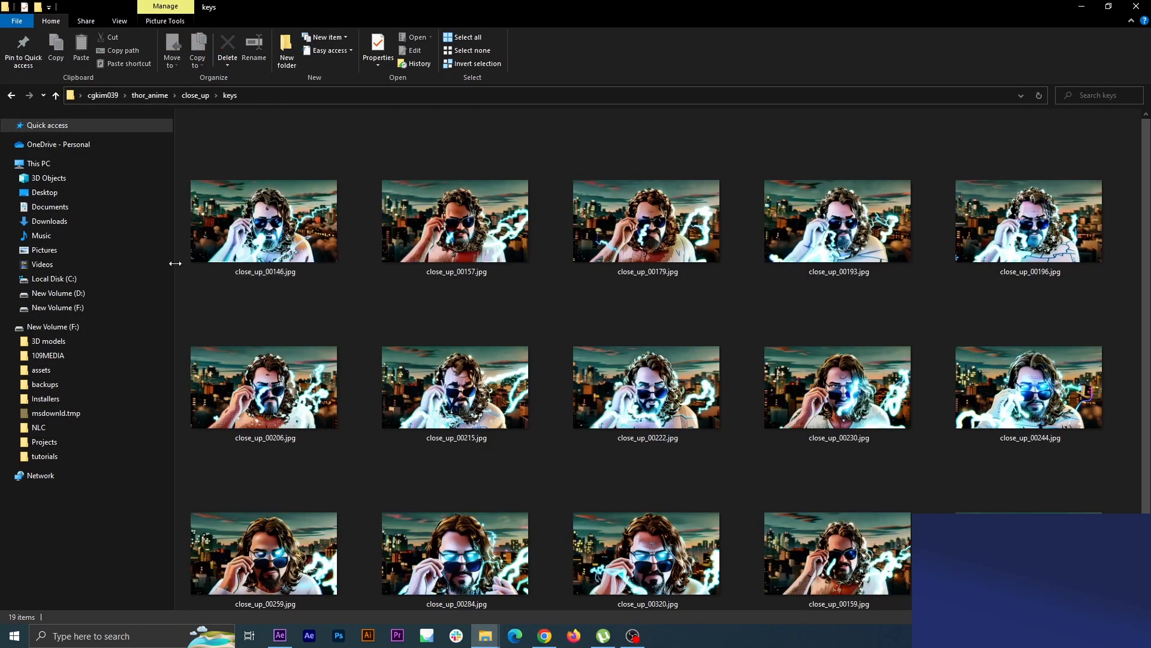
drag(174, 264, 3, 266)
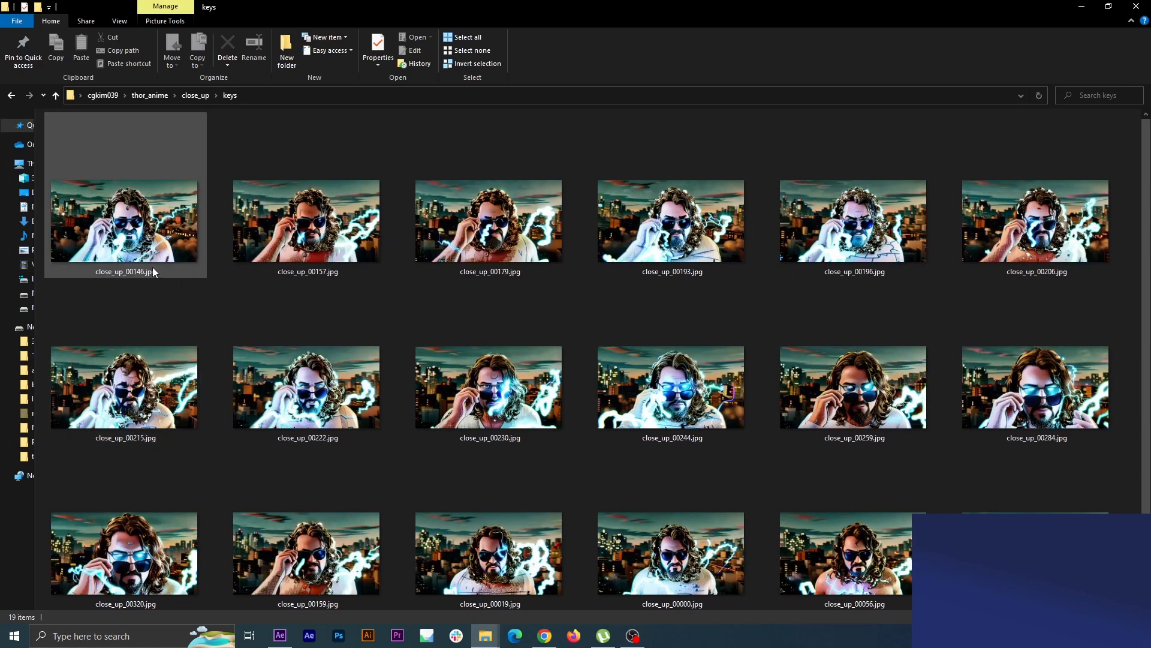
scroll(193, 298, down, 2)
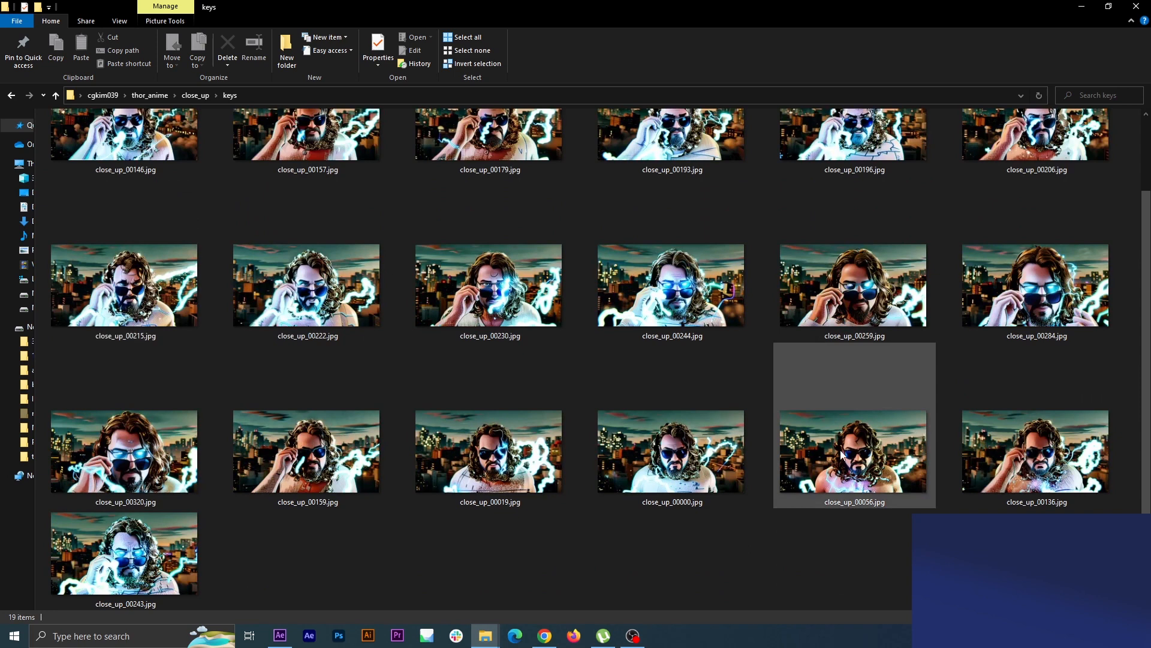
right_click(707, 548)
mouse_move(639, 377)
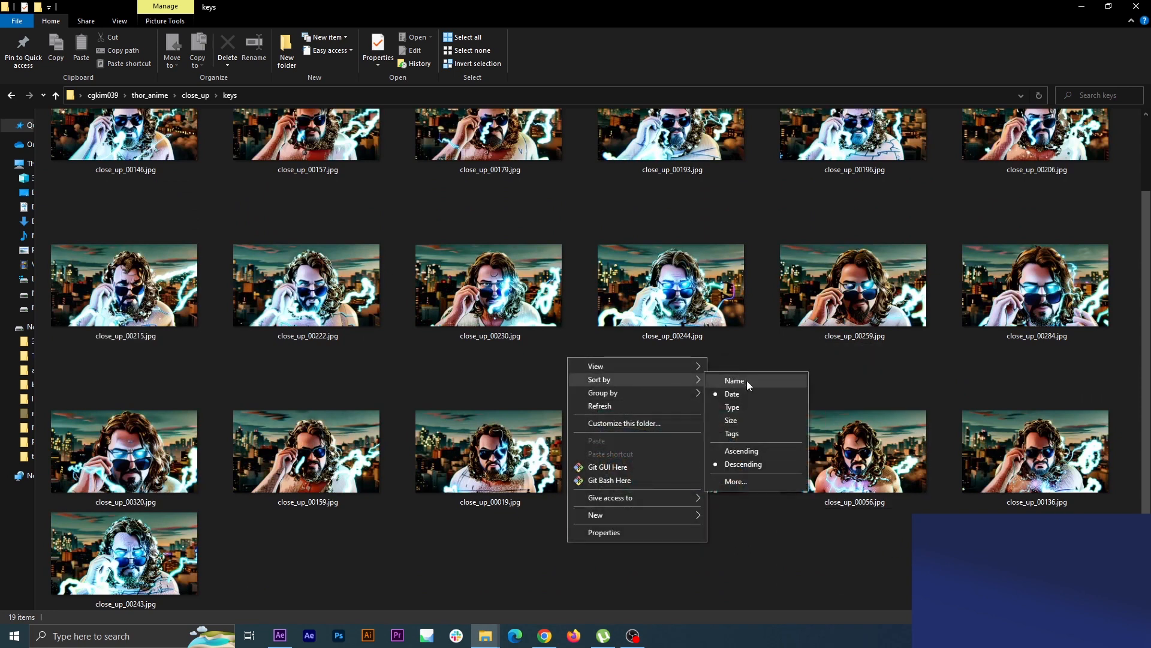
click(747, 380)
click(180, 163)
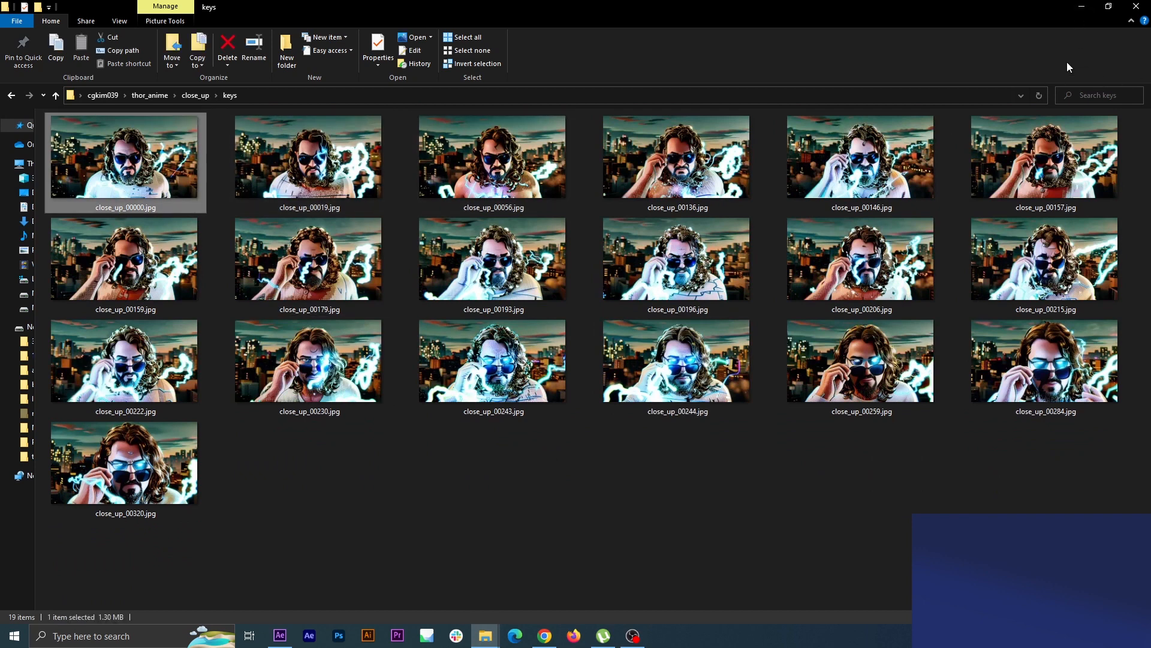
click(1086, 9)
Lengthen the composition's duration in its settings and widen the timeline's visible range to cover the full layer bars.
click(142, 354)
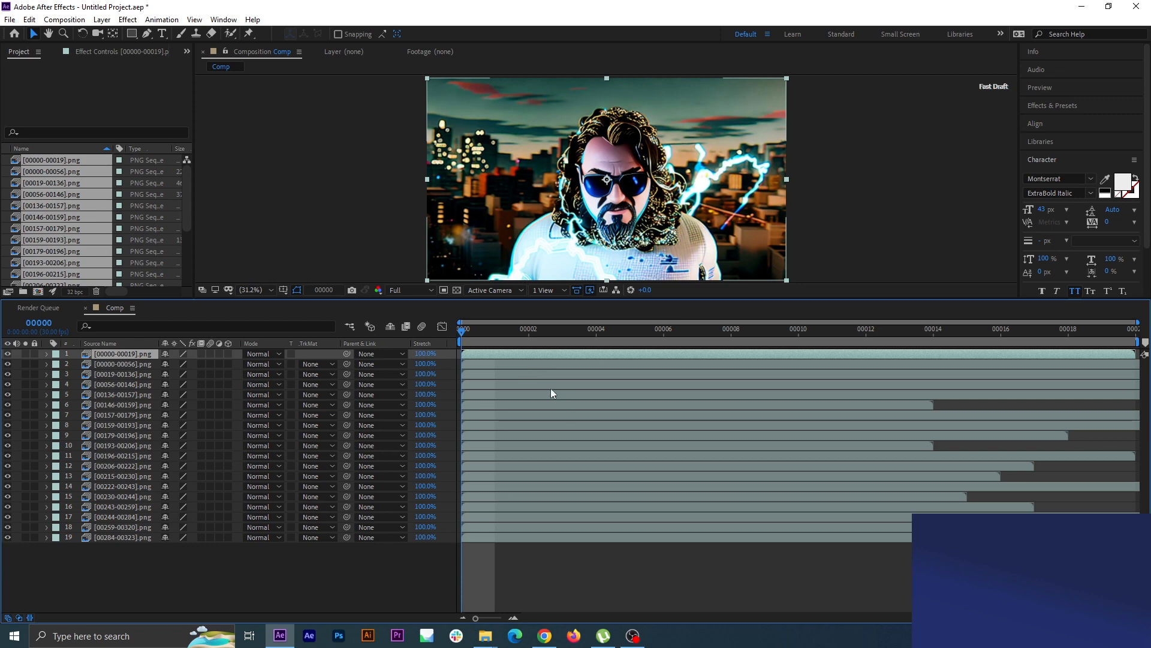
key(ctrl+k)
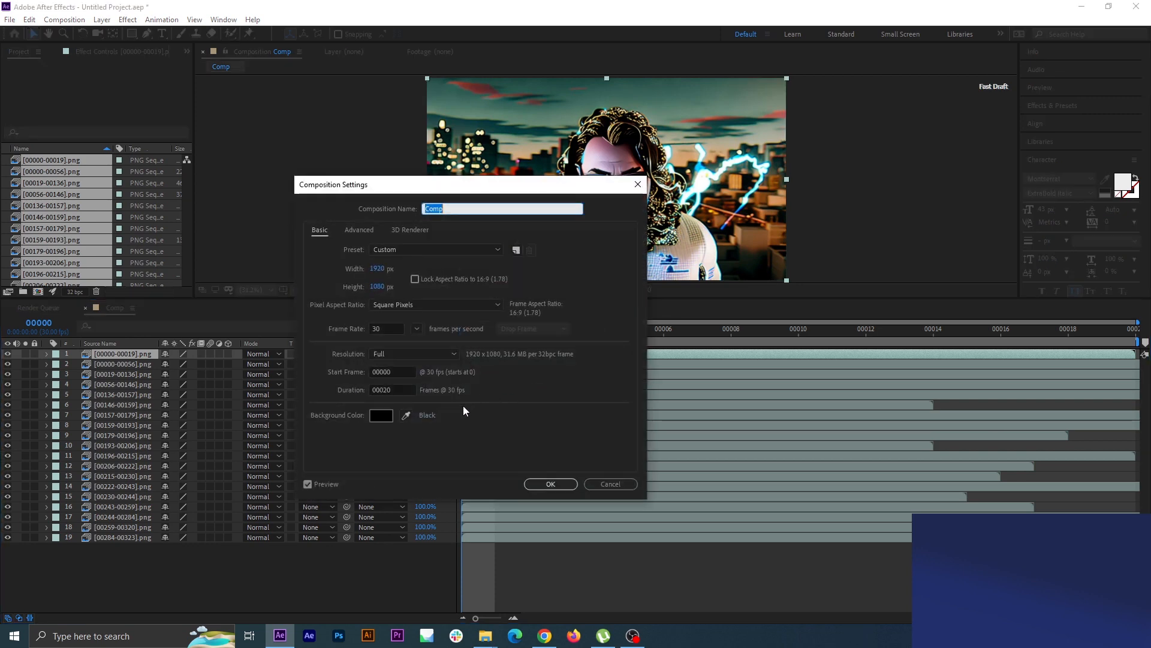
drag(397, 391, 377, 398)
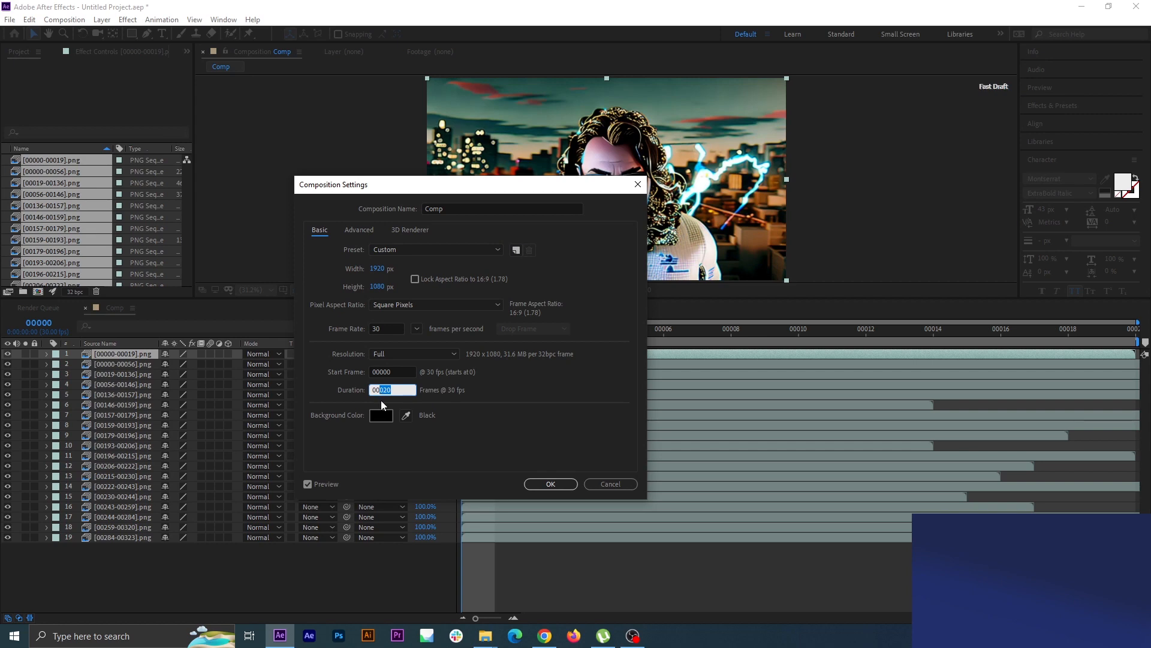
click(550, 484)
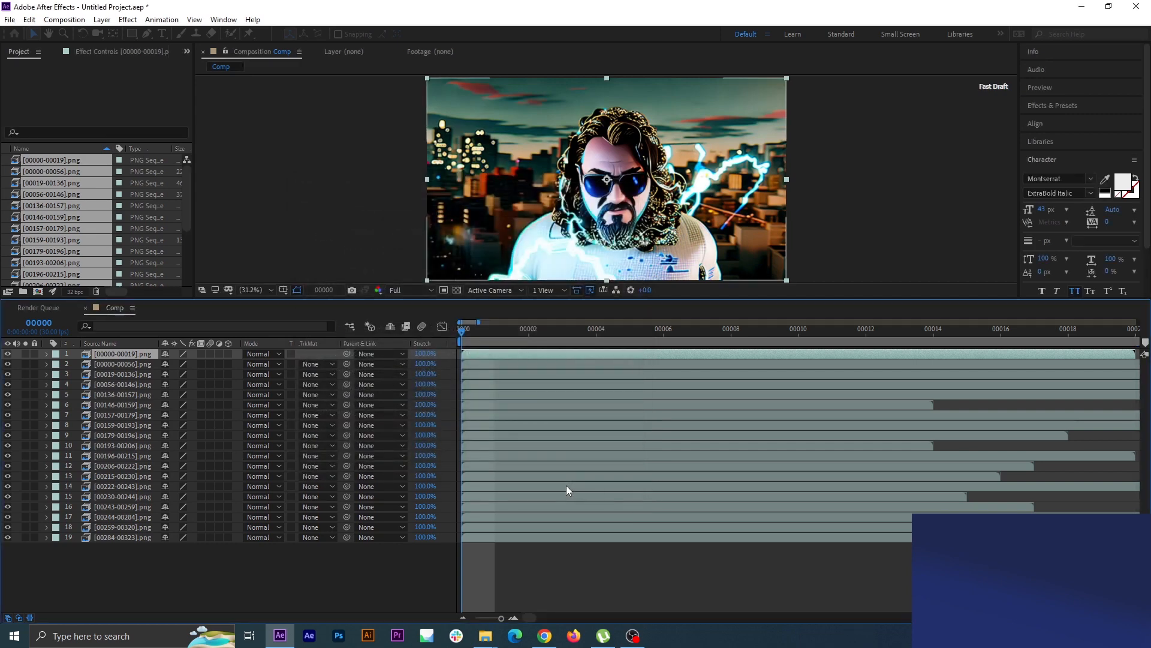
drag(478, 322, 543, 322)
drag(532, 370, 566, 369)
click(131, 353)
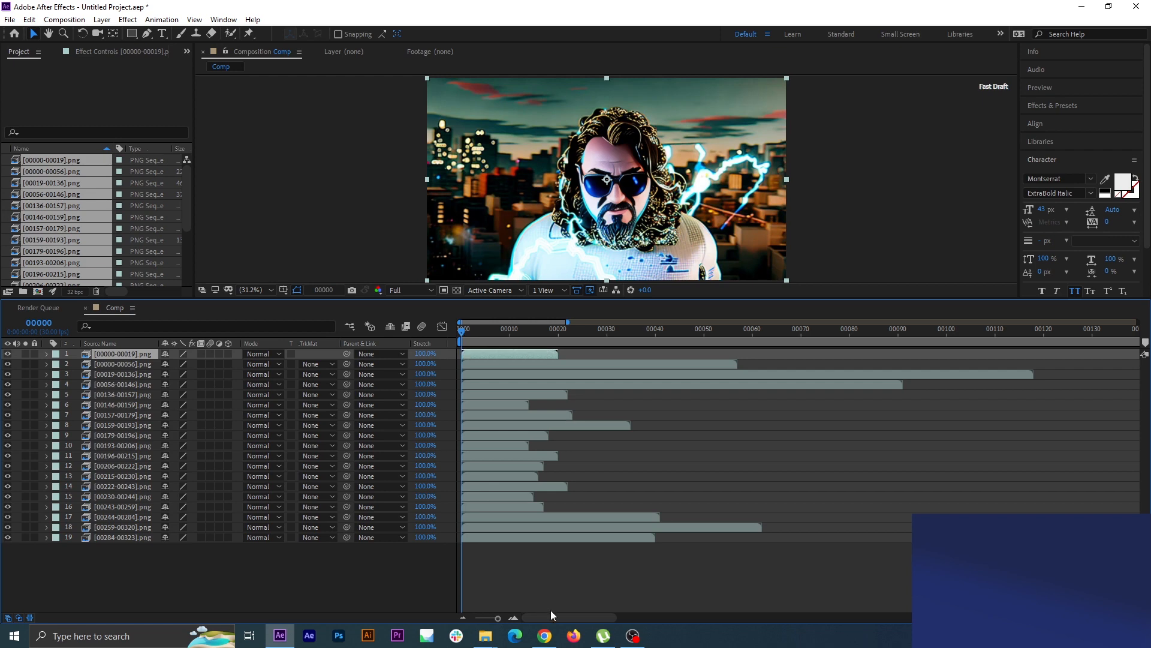
Check the frame numbers of the keyframe images in the keys folder.
mouse_move(487, 637)
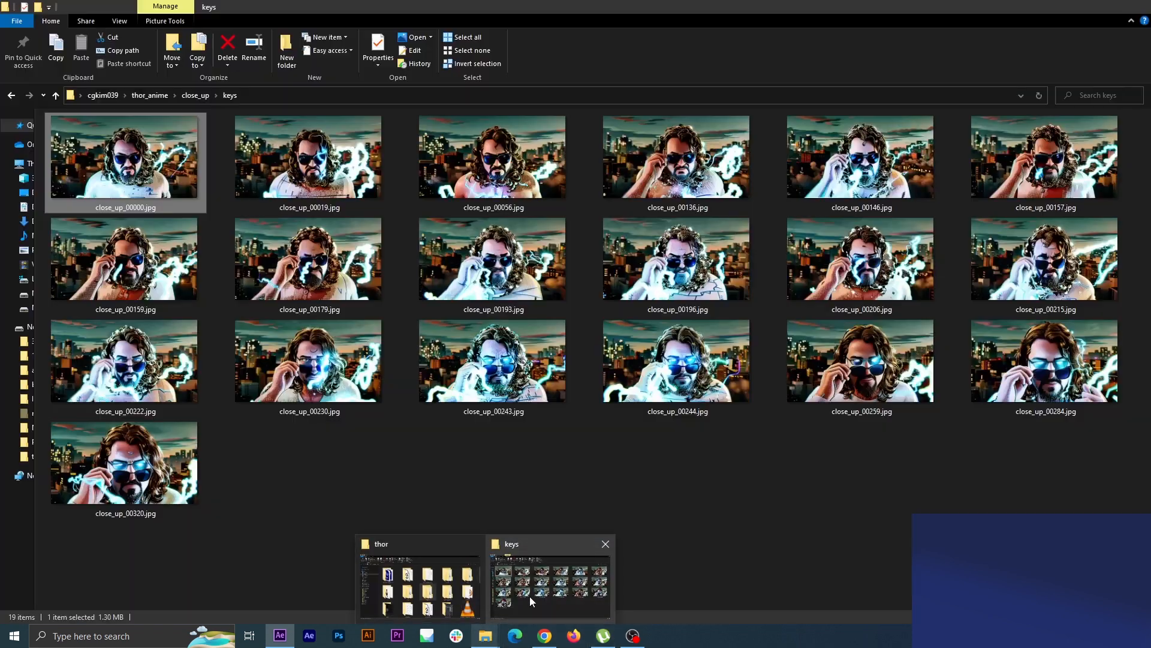
click(530, 596)
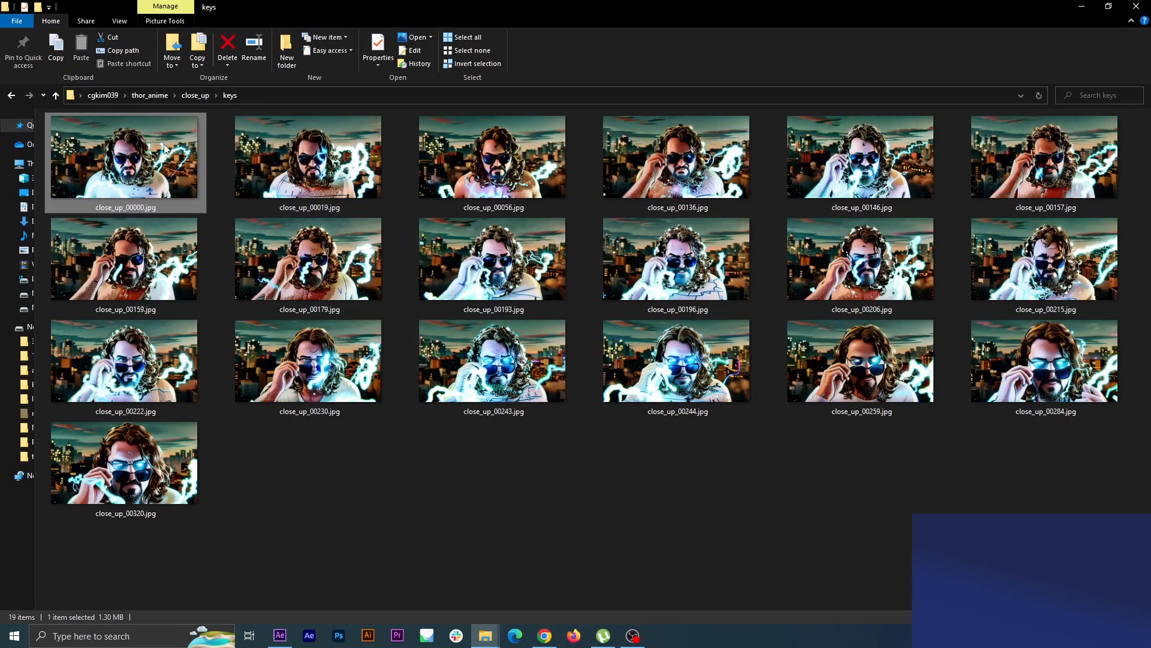
click(1088, 7)
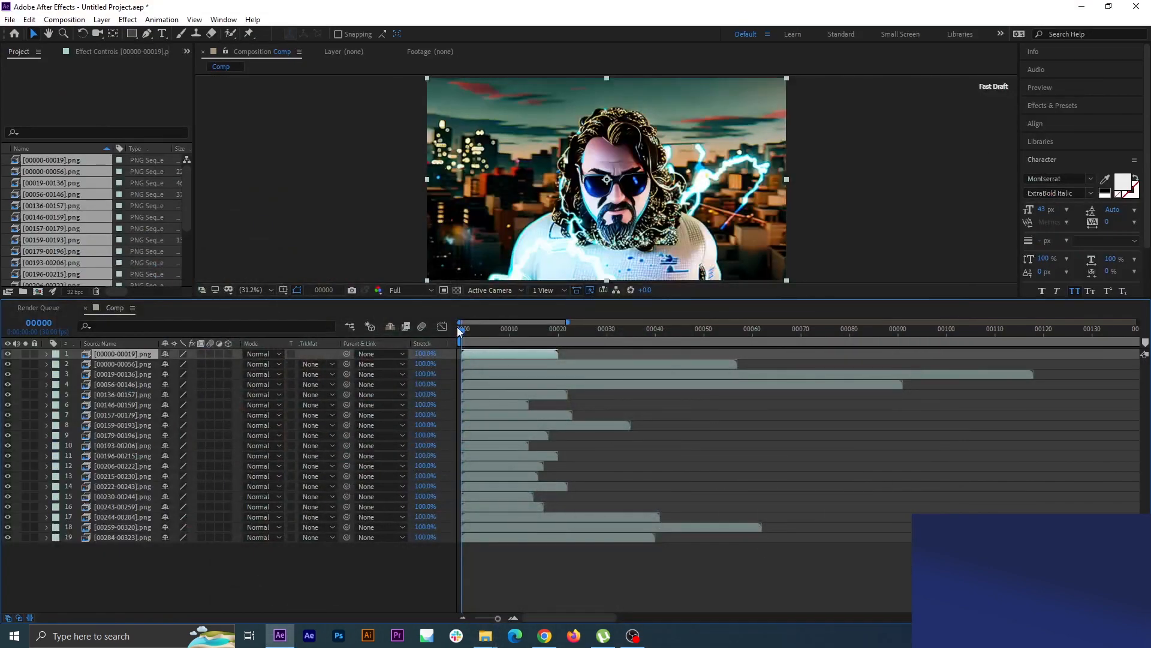
drag(464, 331, 548, 344)
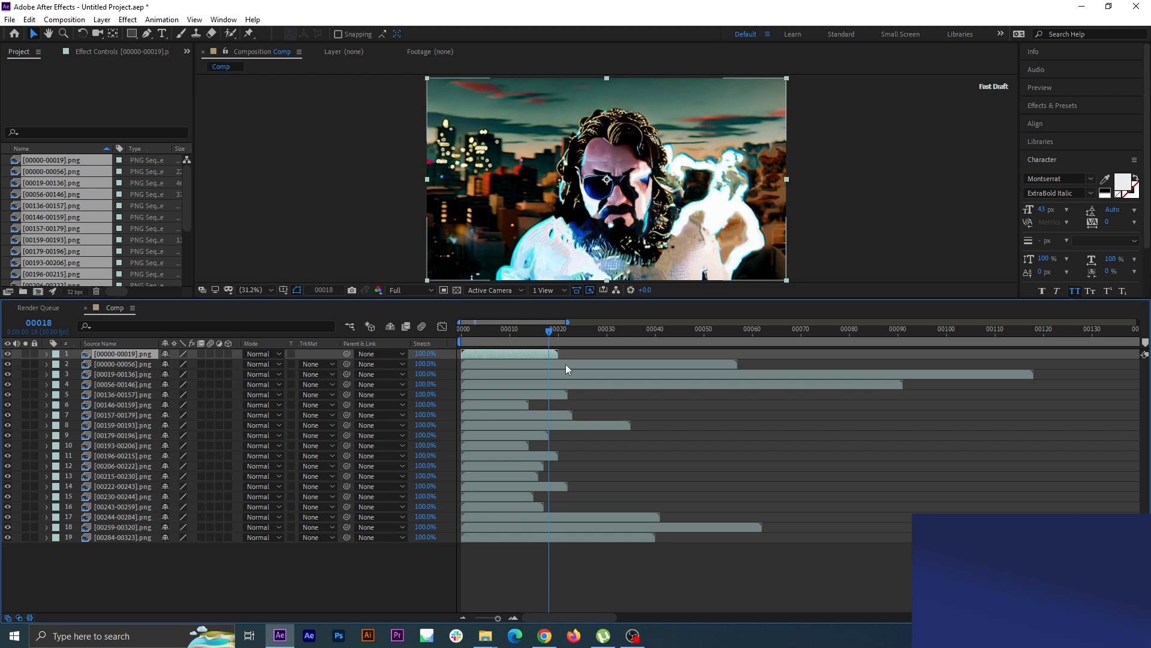
click(566, 365)
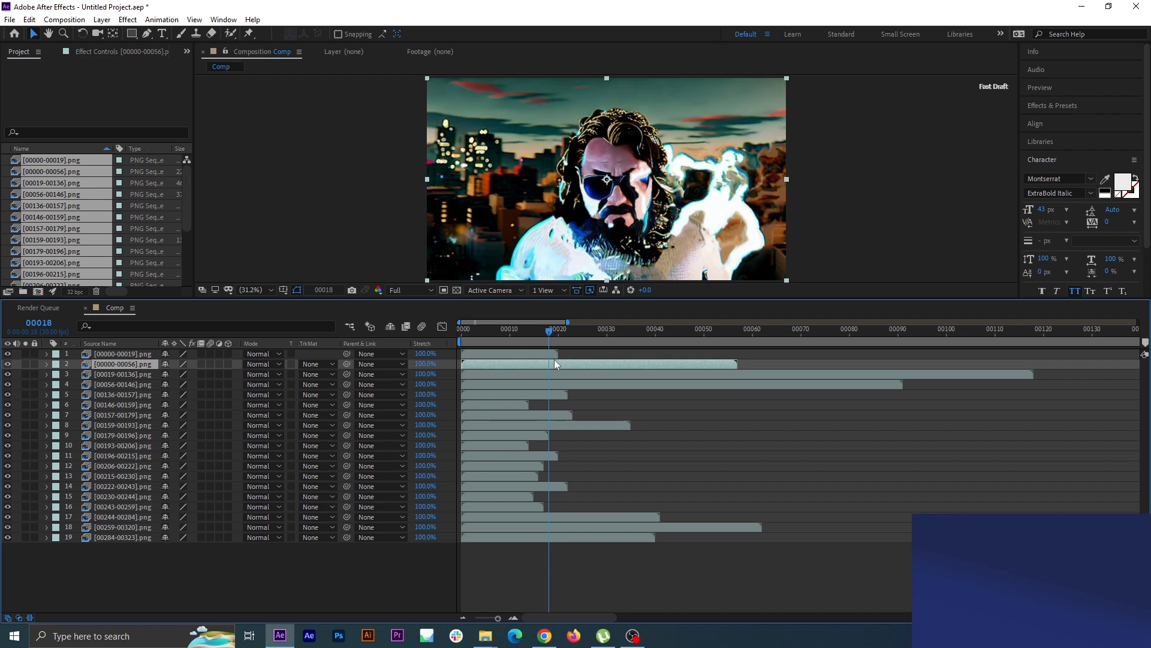
click(555, 357)
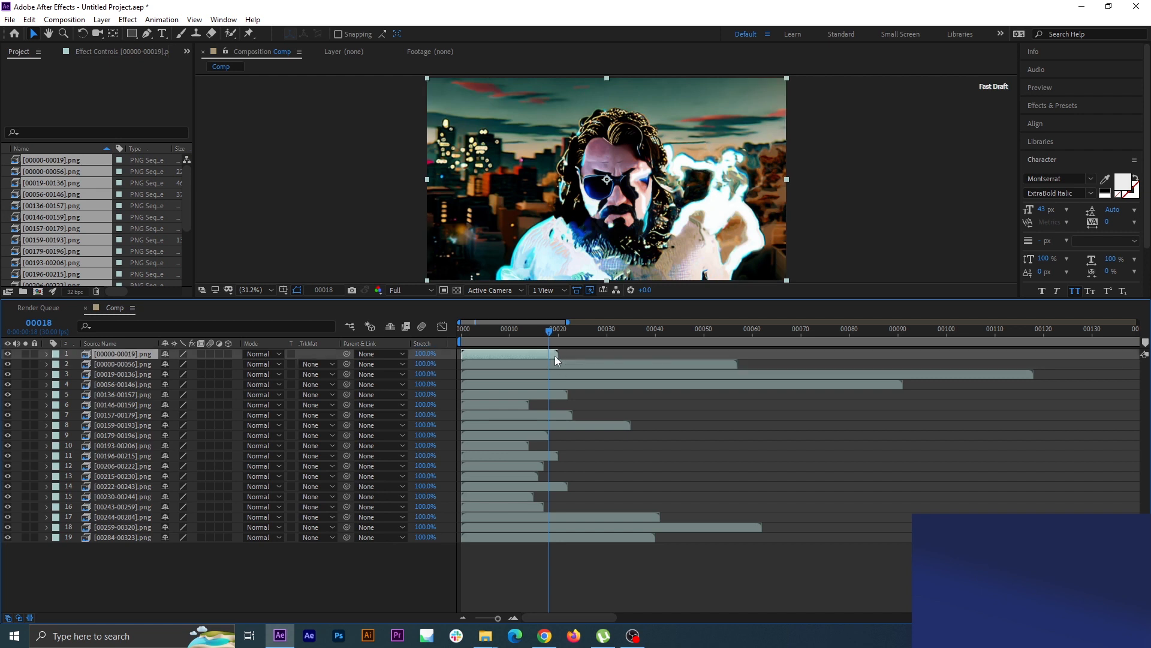
key(t)
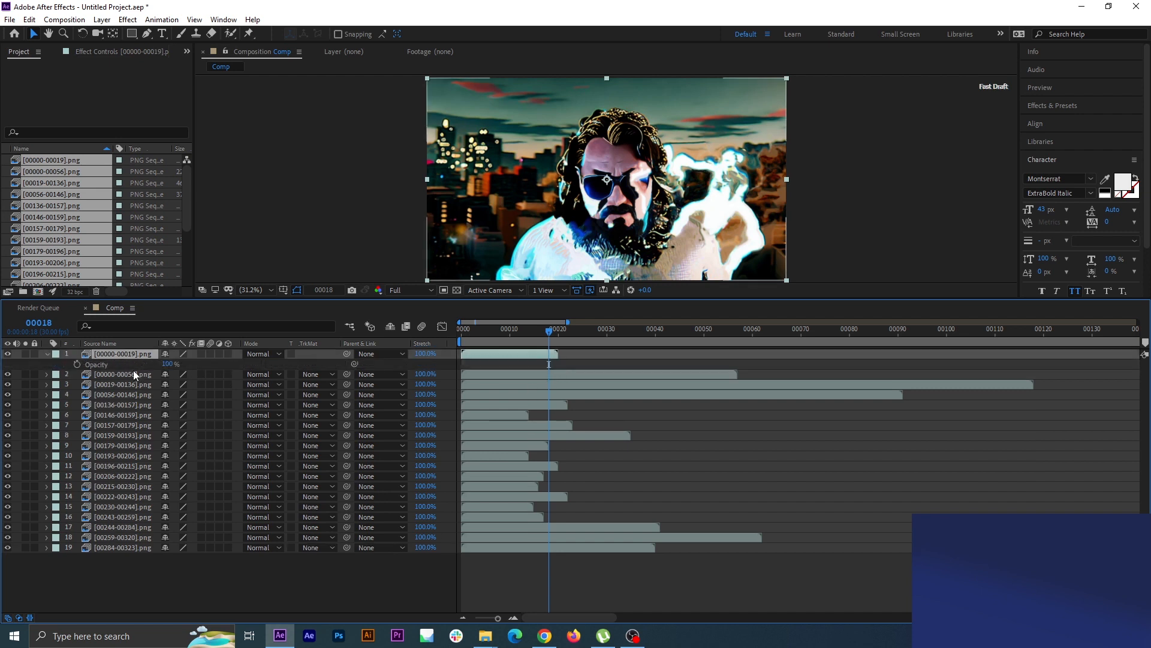
click(552, 341)
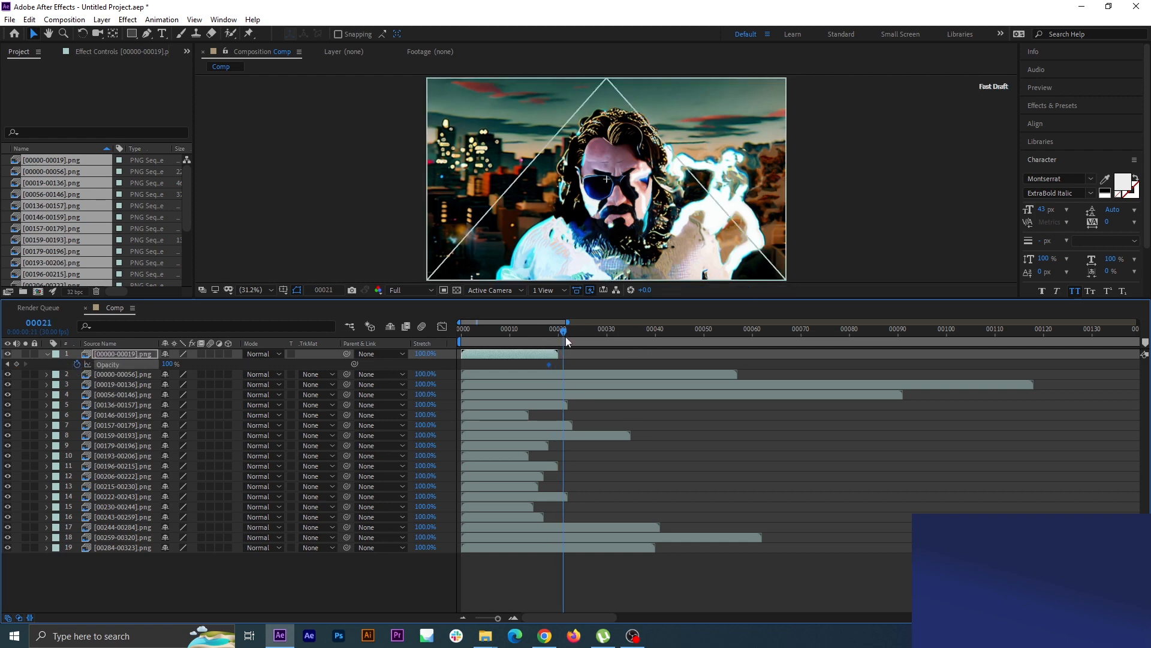
key(Page_Down)
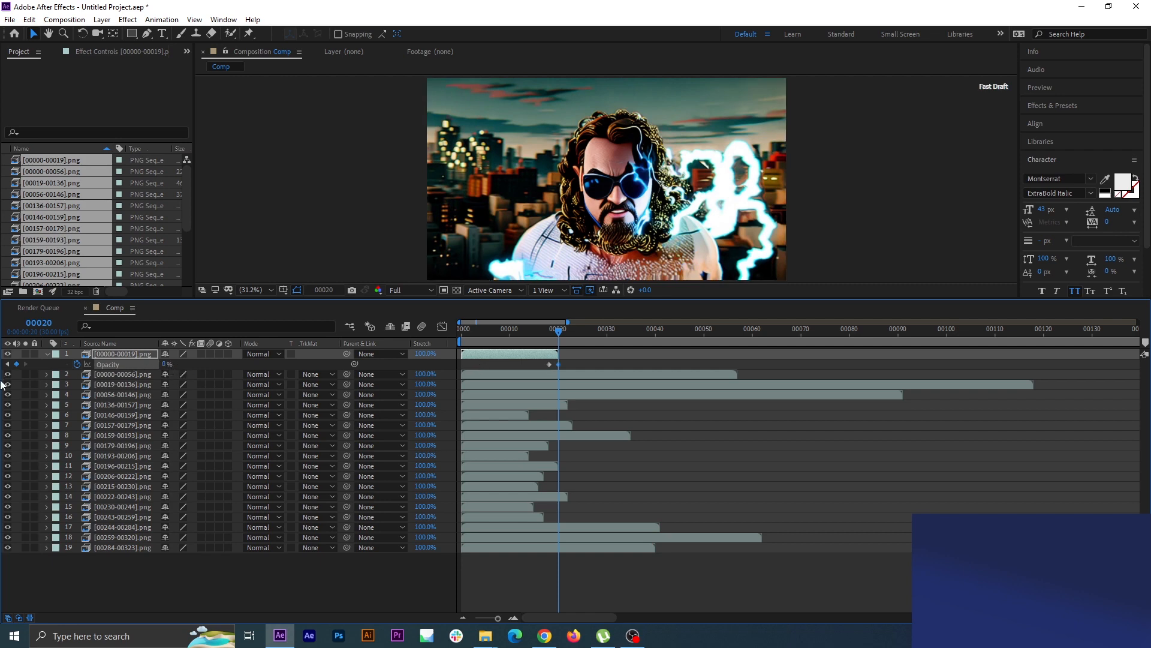
click(606, 362)
click(549, 338)
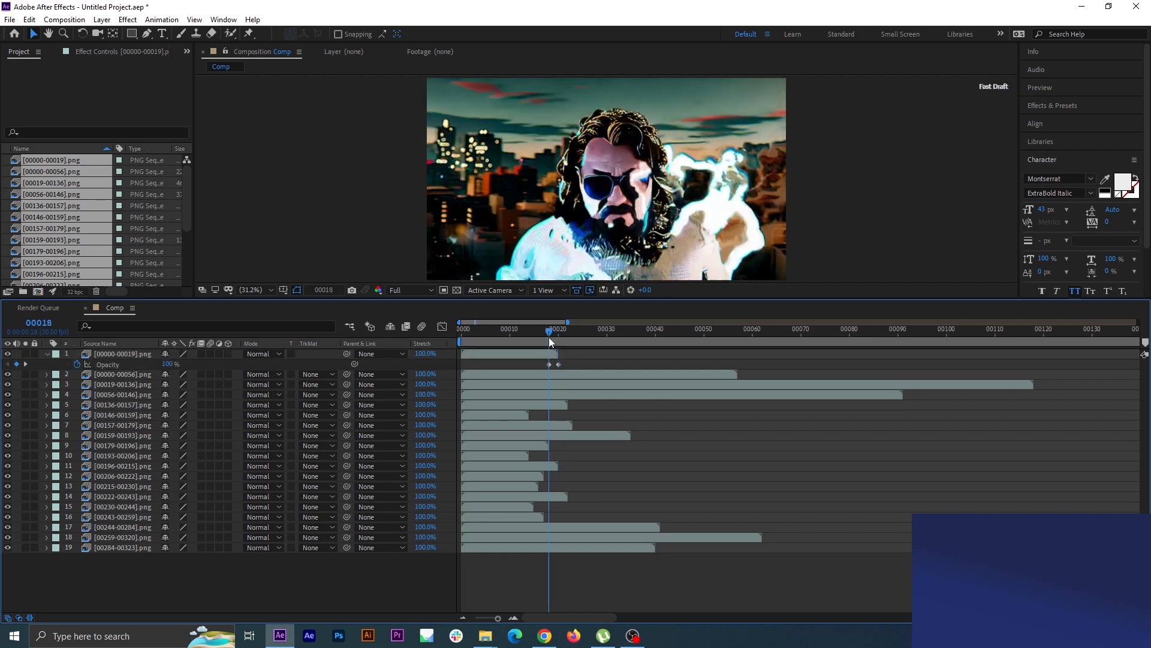
mouse_move(549, 337)
mouse_down()
mouse_move(567, 363)
mouse_move(530, 371)
mouse_move(549, 342)
mouse_up()
key(F9)
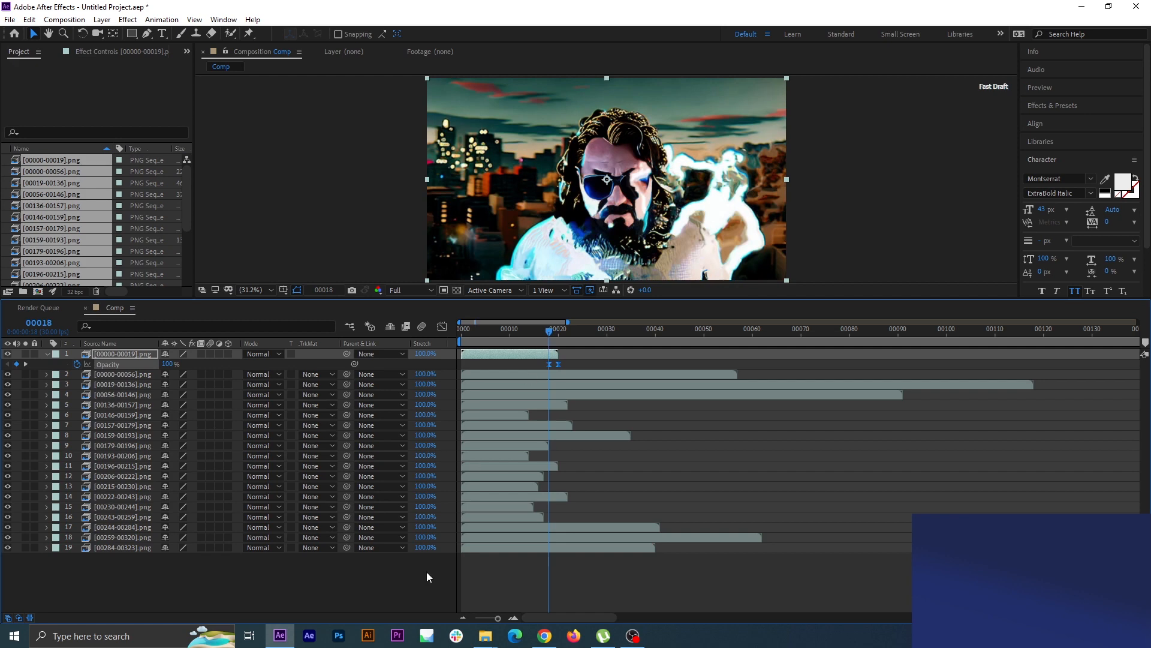
mouse_move(485, 635)
click(542, 587)
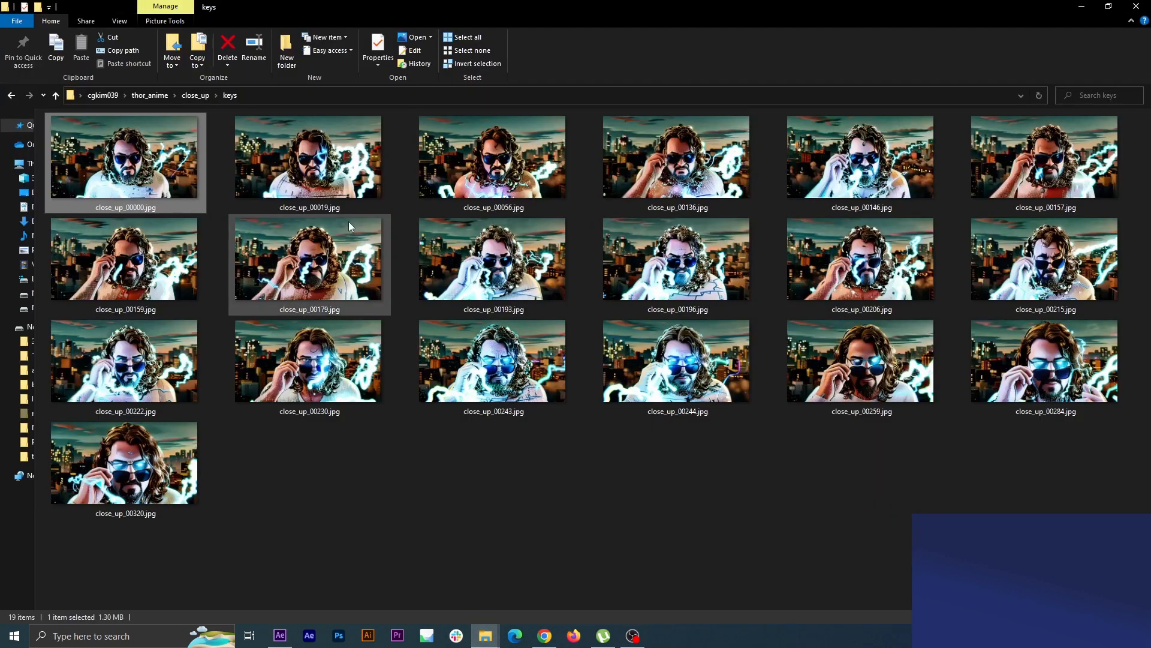
click(343, 181)
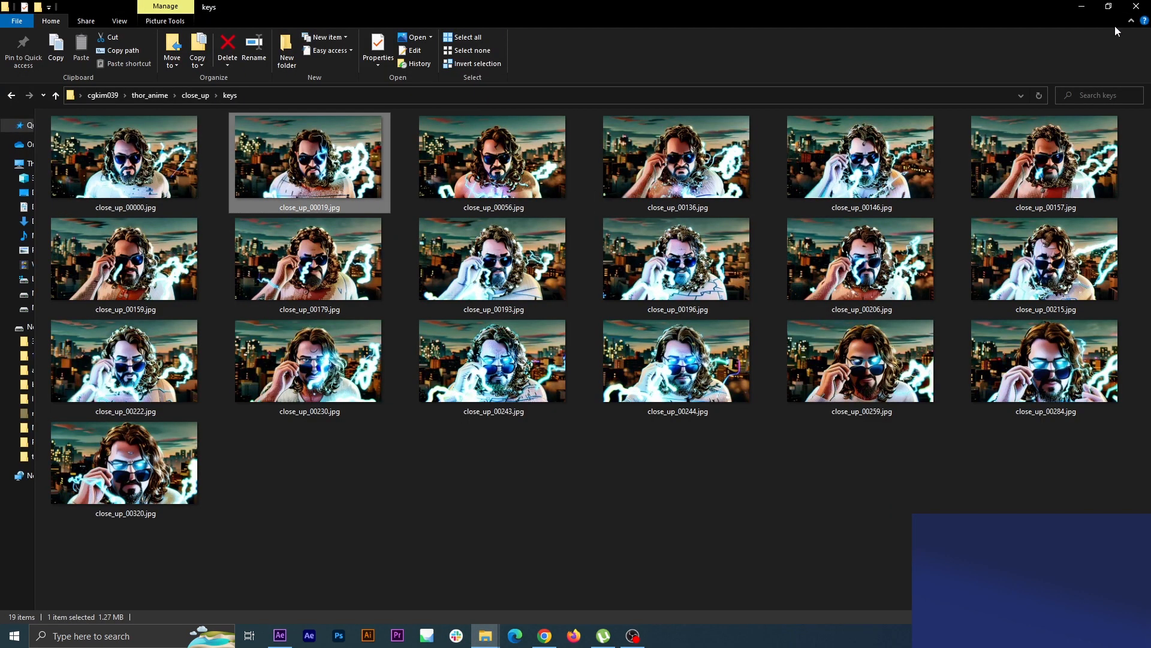
click(1081, 6)
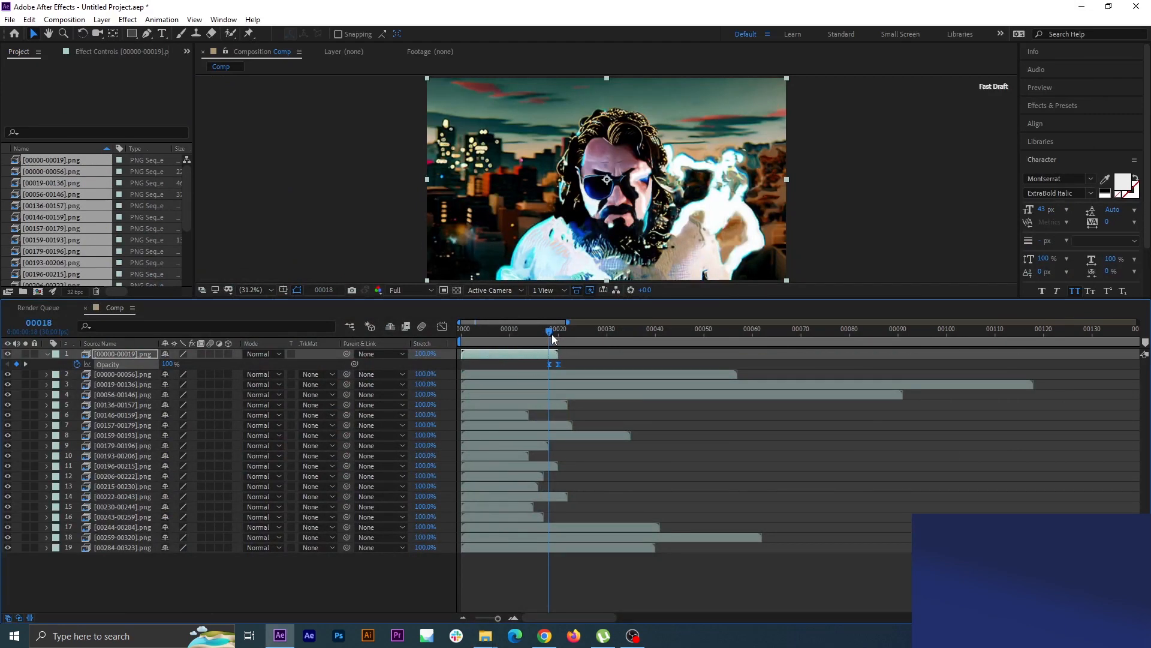
mouse_move(552, 338)
mouse_down()
mouse_move(544, 367)
mouse_move(550, 338)
mouse_move(560, 338)
mouse_up()
click(567, 364)
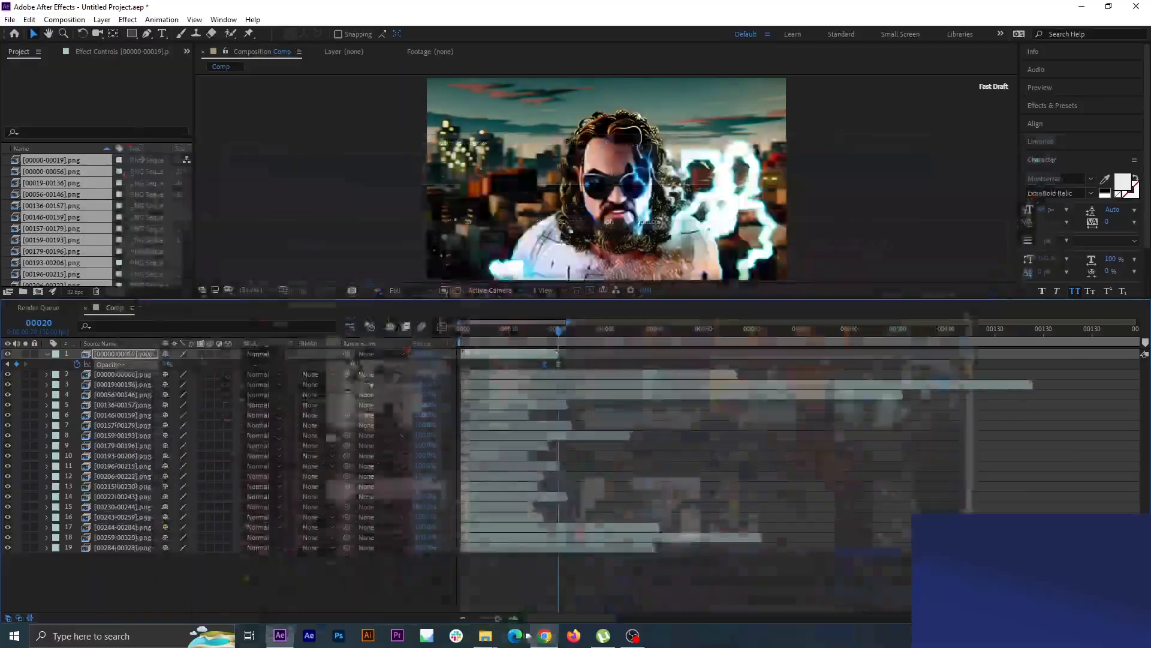
click(508, 592)
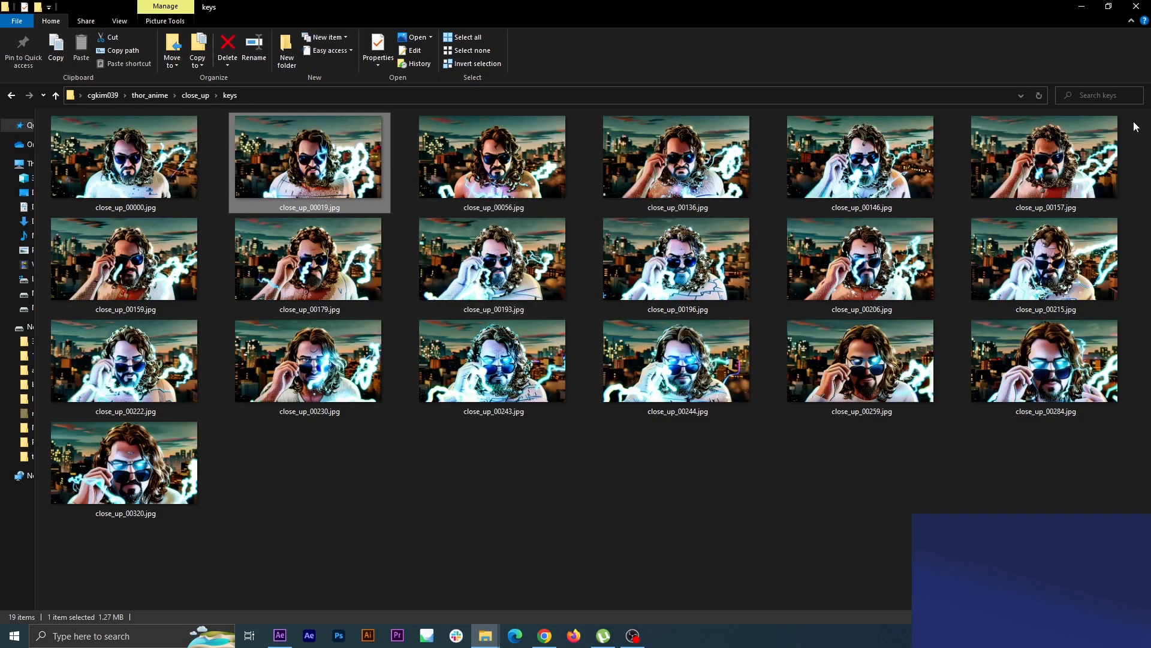
click(1083, 6)
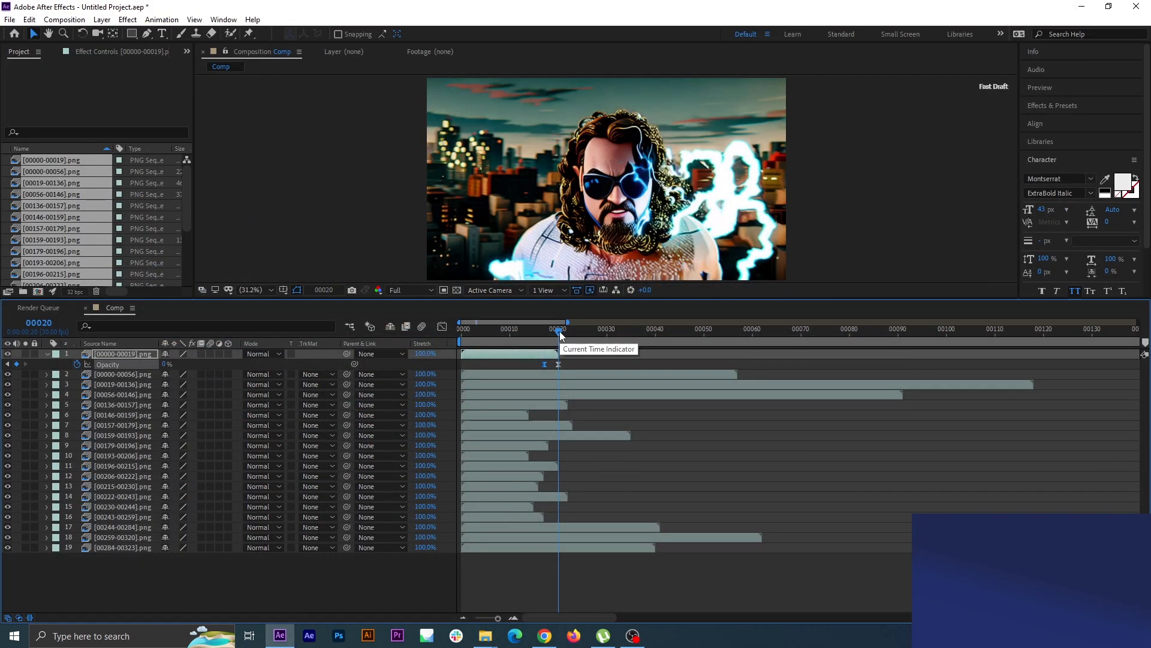
drag(559, 331, 735, 416)
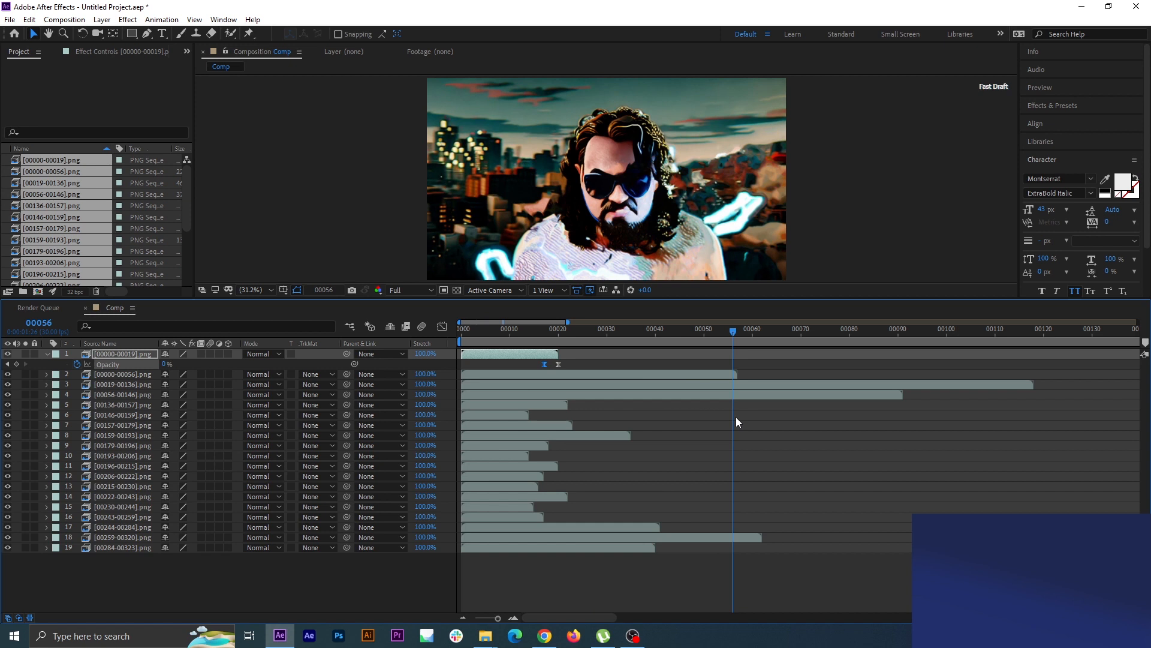
click(714, 374)
key(t)
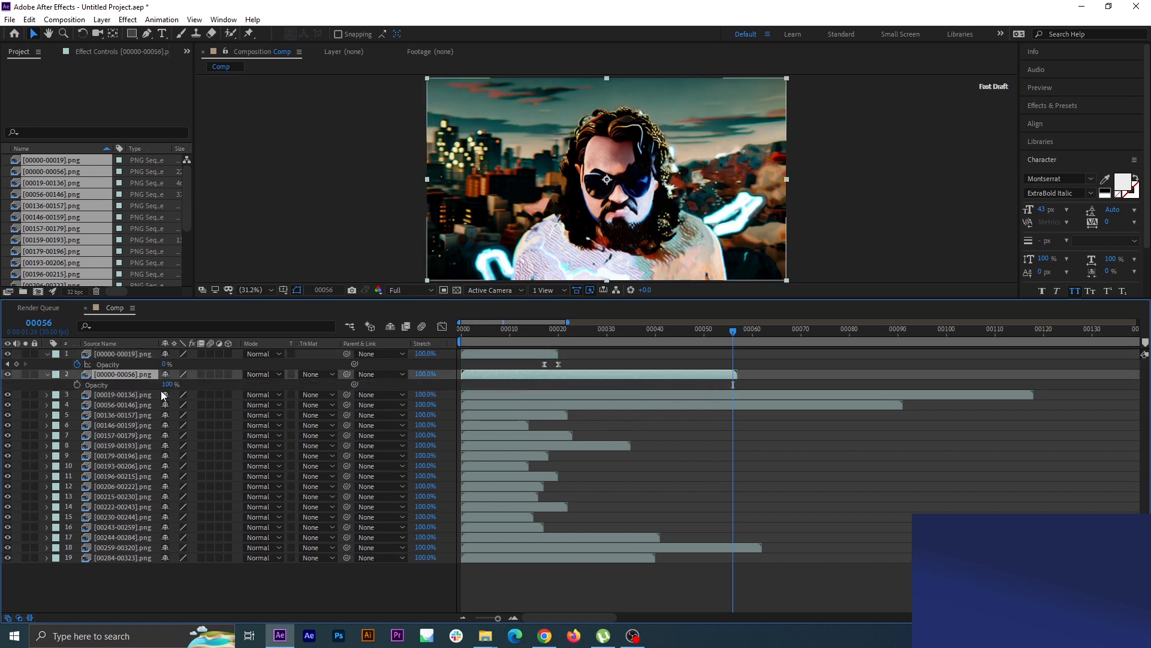
click(77, 385)
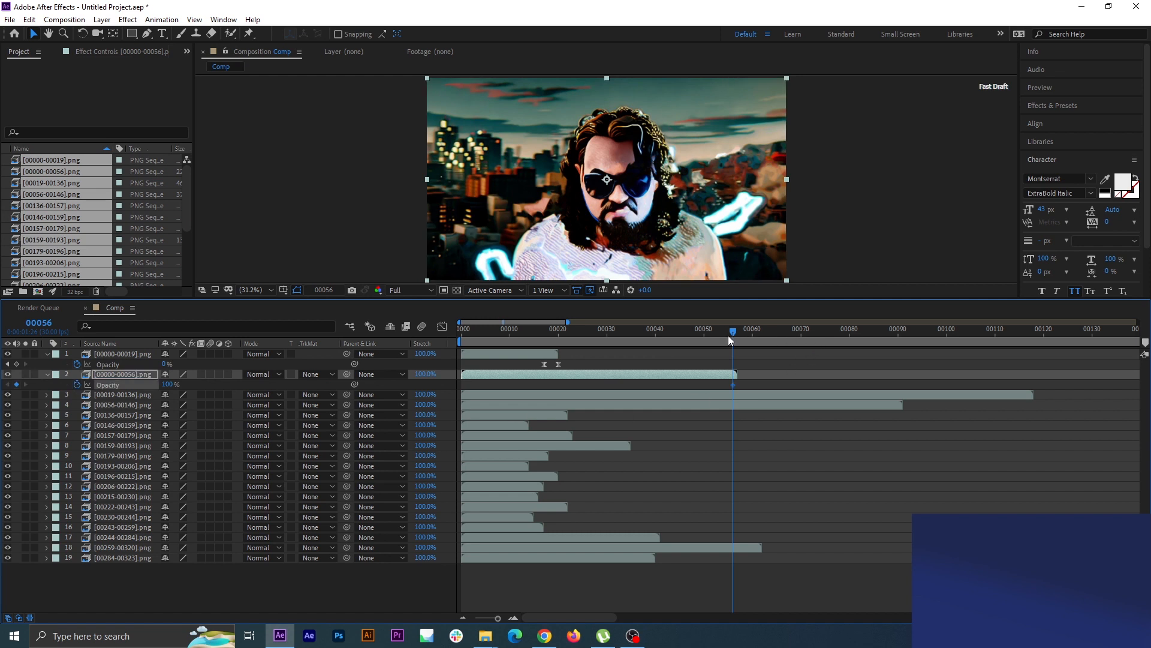
mouse_move(712, 340)
mouse_down()
mouse_move(702, 341)
mouse_move(713, 342)
mouse_up()
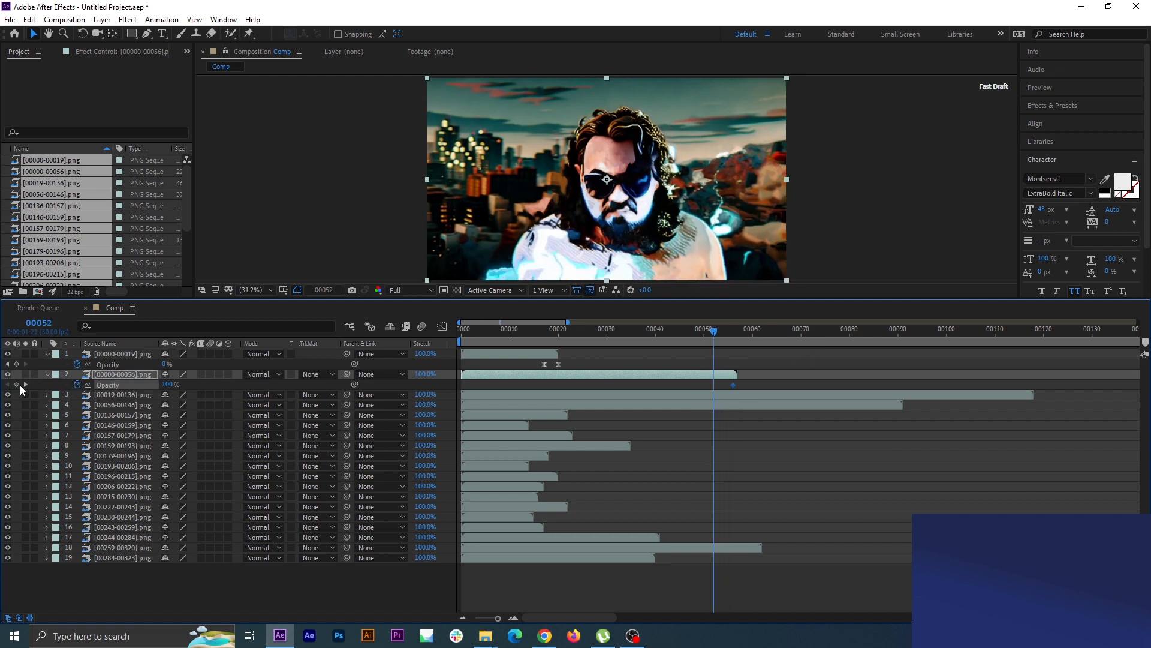
drag(715, 341, 734, 340)
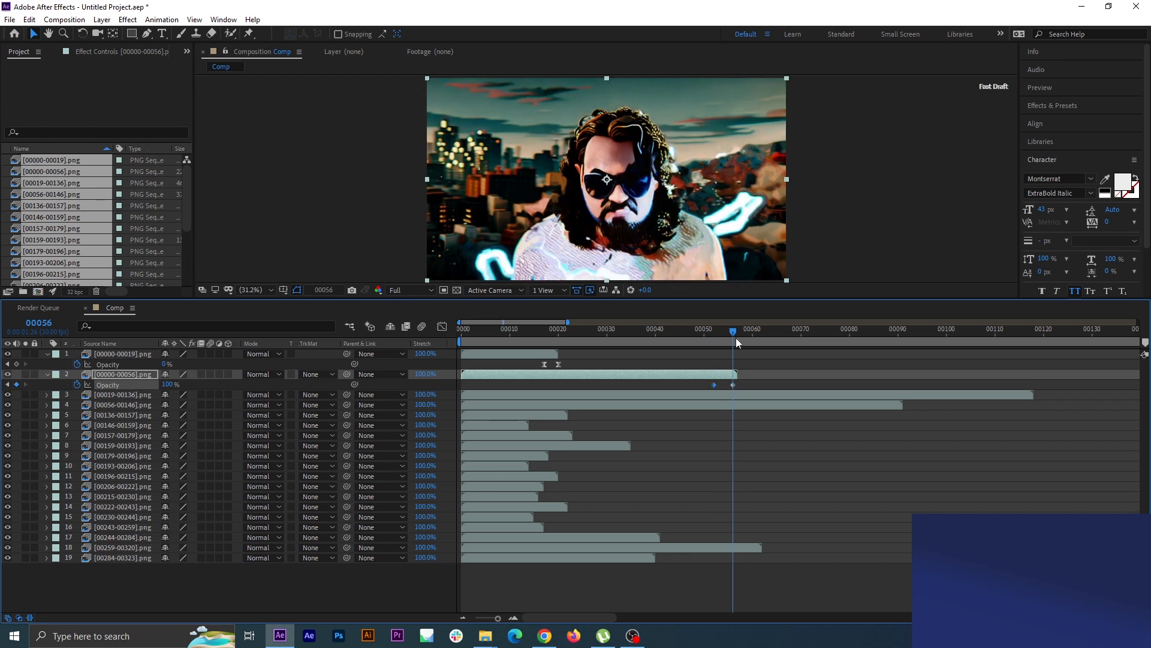
drag(107, 396, 65, 403)
mouse_move(744, 383)
mouse_down()
mouse_move(685, 400)
mouse_move(739, 387)
mouse_up()
key(F9)
click(747, 390)
mouse_move(732, 331)
mouse_down()
mouse_move(718, 341)
mouse_move(747, 351)
mouse_move(712, 345)
mouse_move(746, 349)
mouse_move(732, 353)
mouse_up()
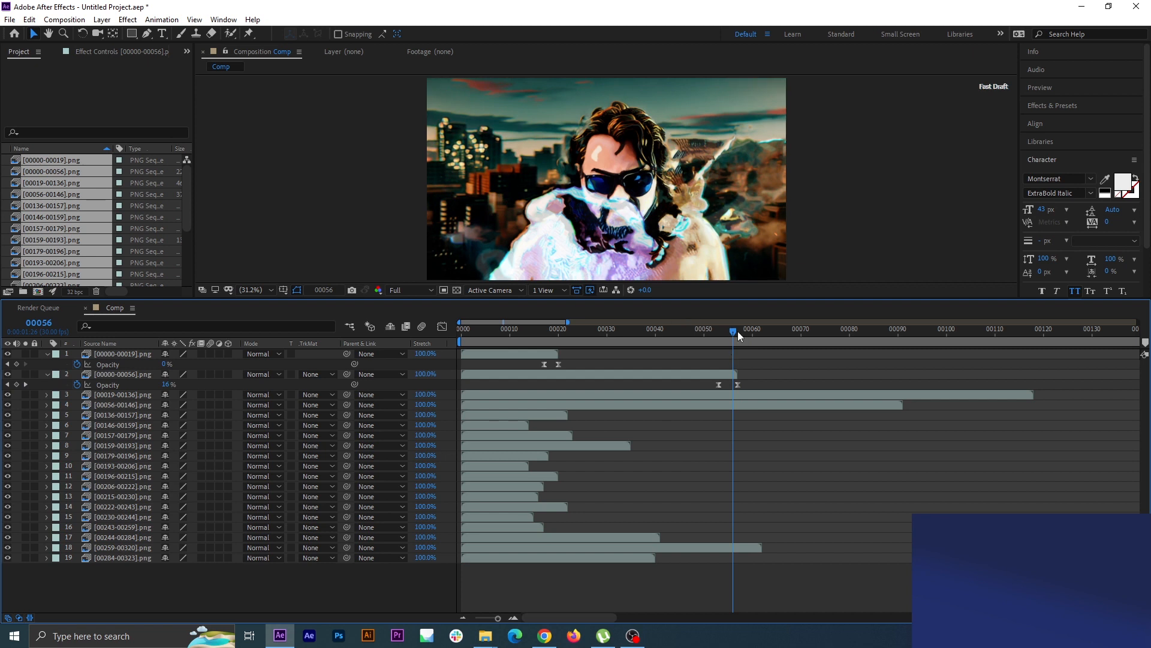
key(space)
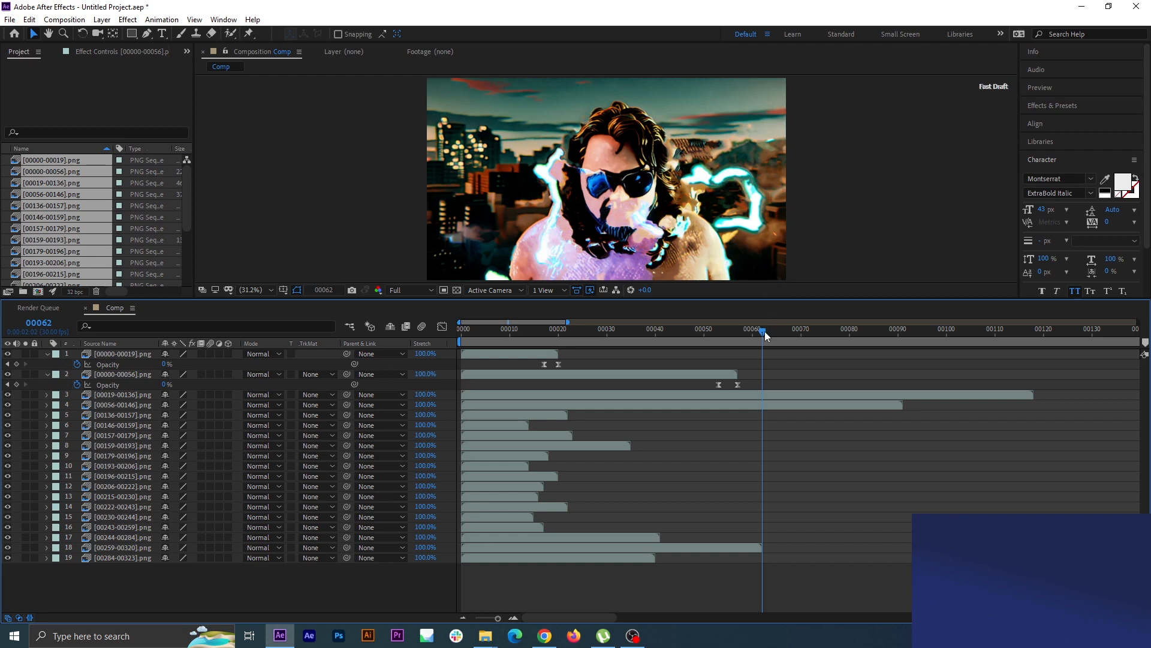
drag(764, 331, 808, 356)
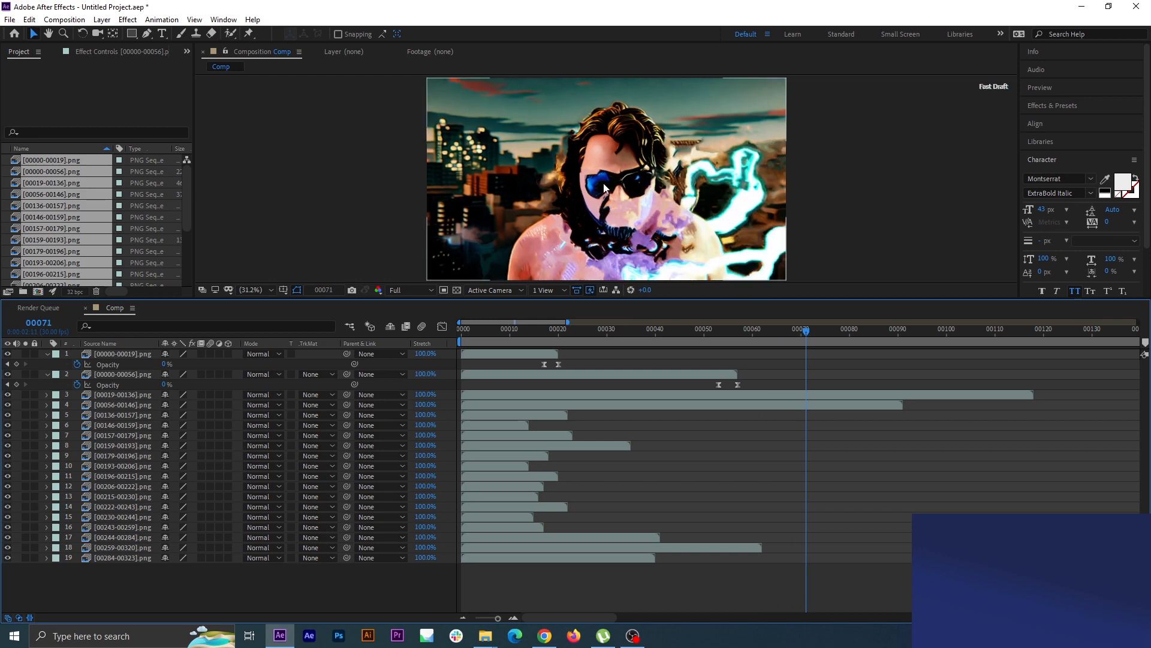
drag(804, 336, 718, 364)
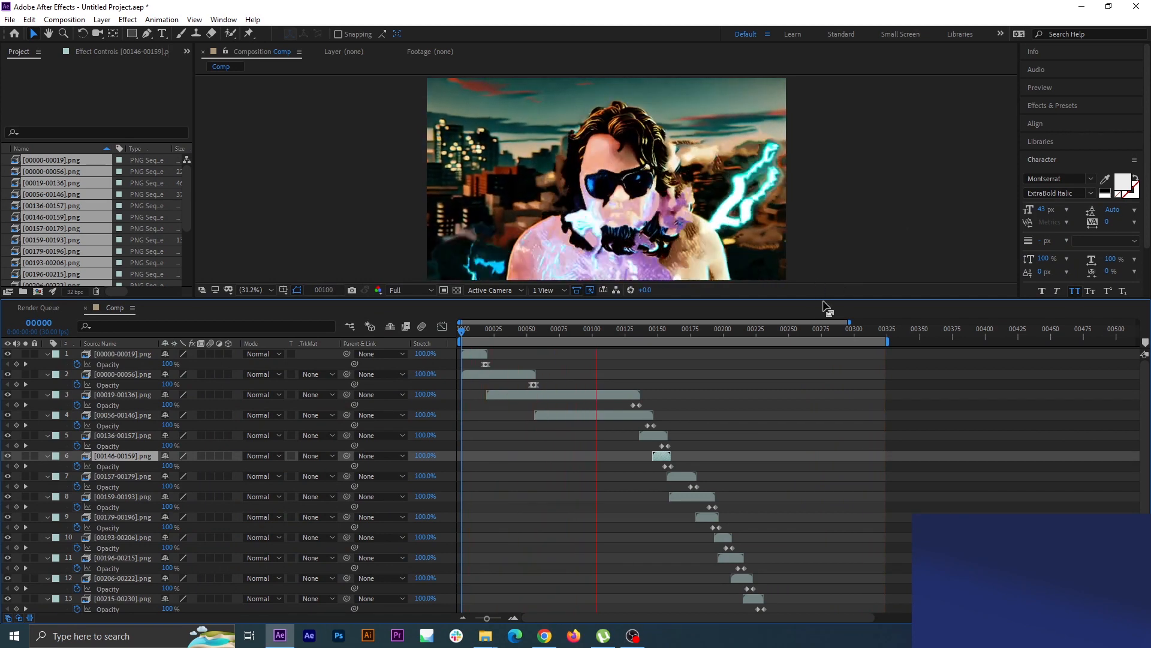
Enlarge the composition viewer and review the complete cross-faded sequence by playing and scrubbing through it.
drag(822, 298, 822, 345)
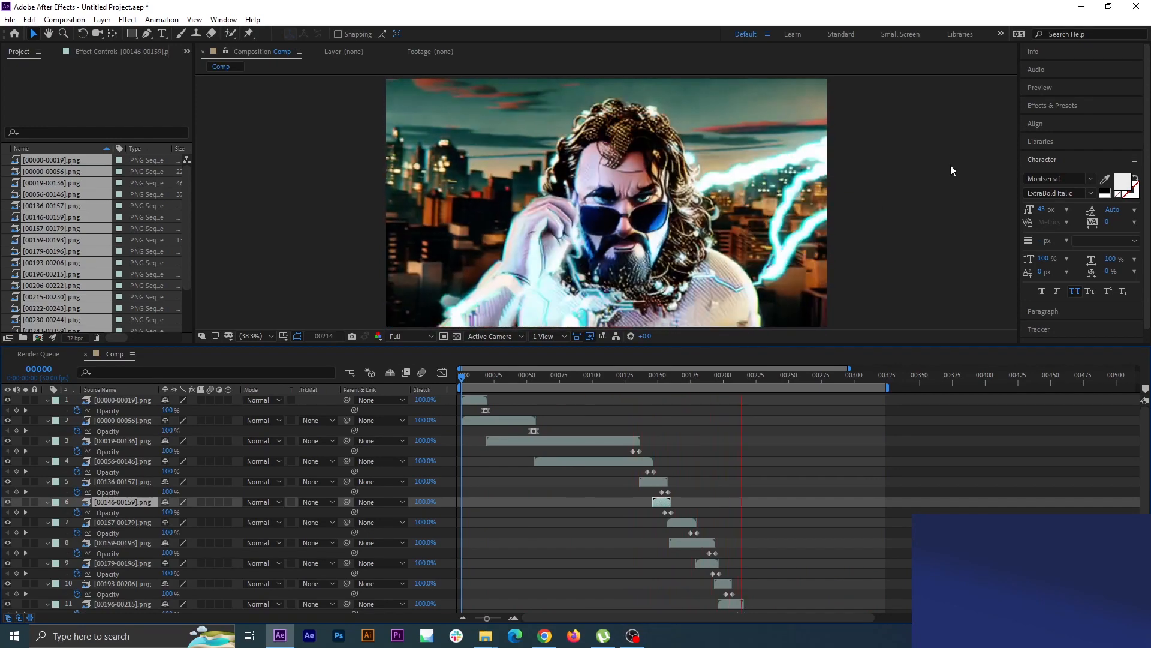
key(space)
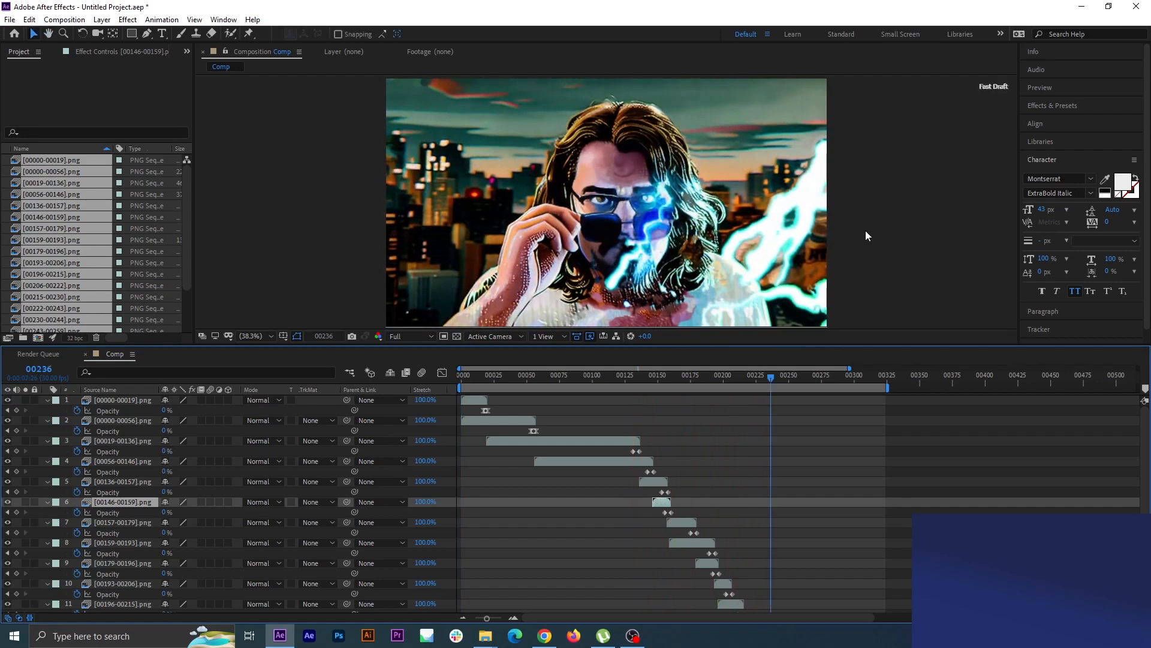
drag(772, 385, 681, 380)
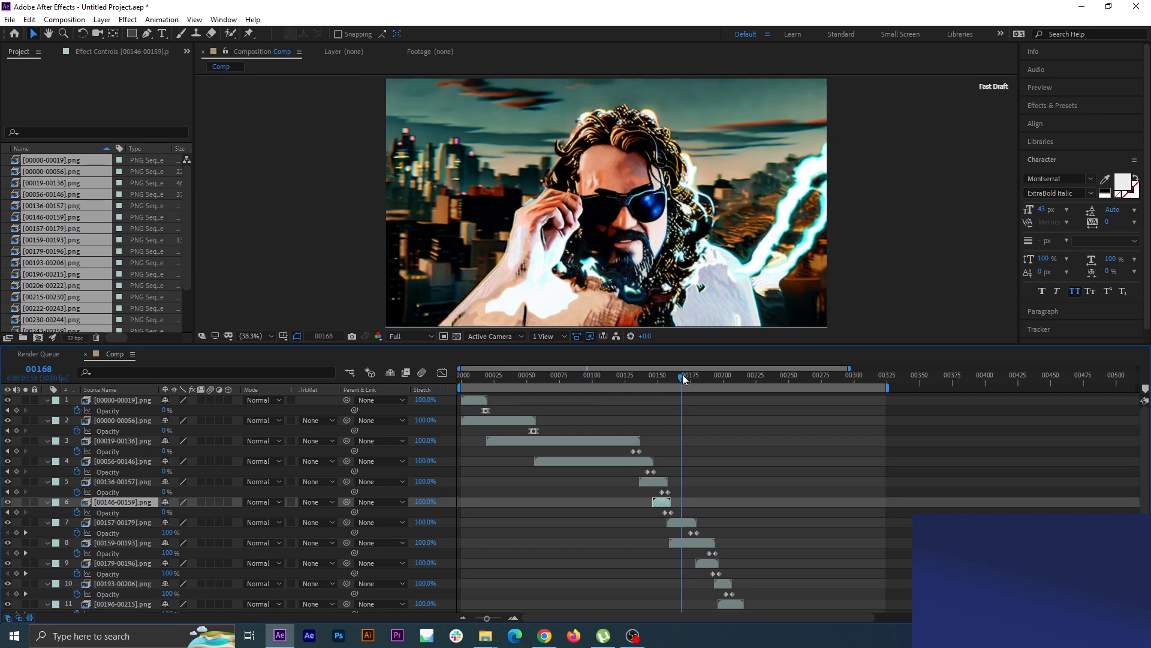
drag(683, 378, 814, 484)
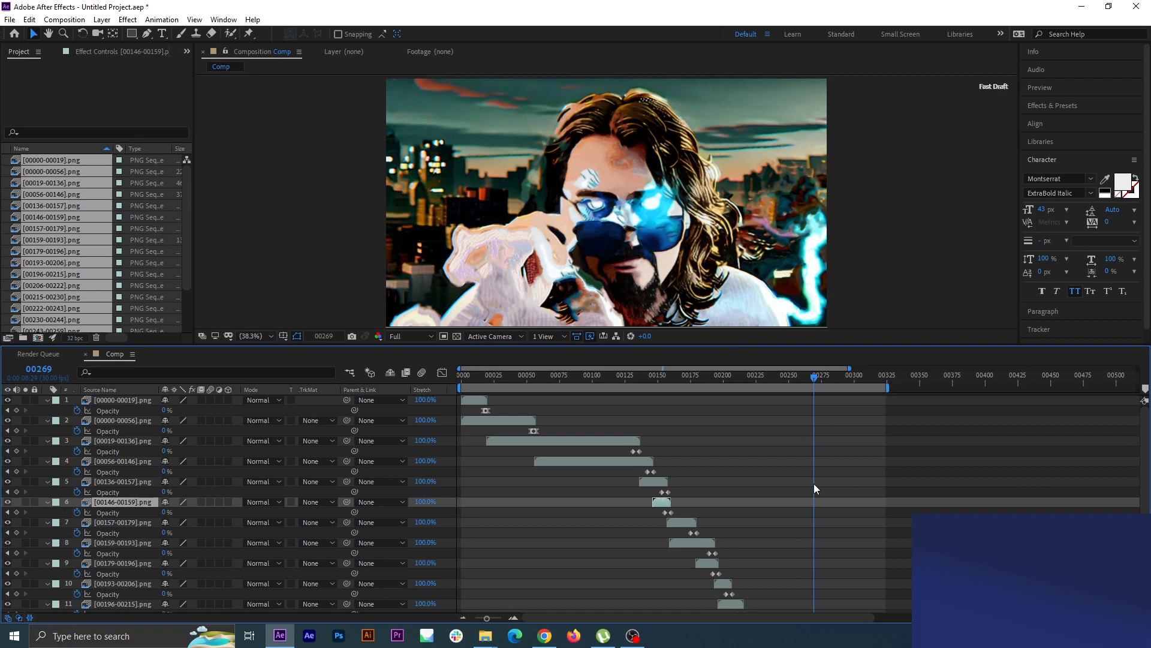
drag(814, 484, 471, 480)
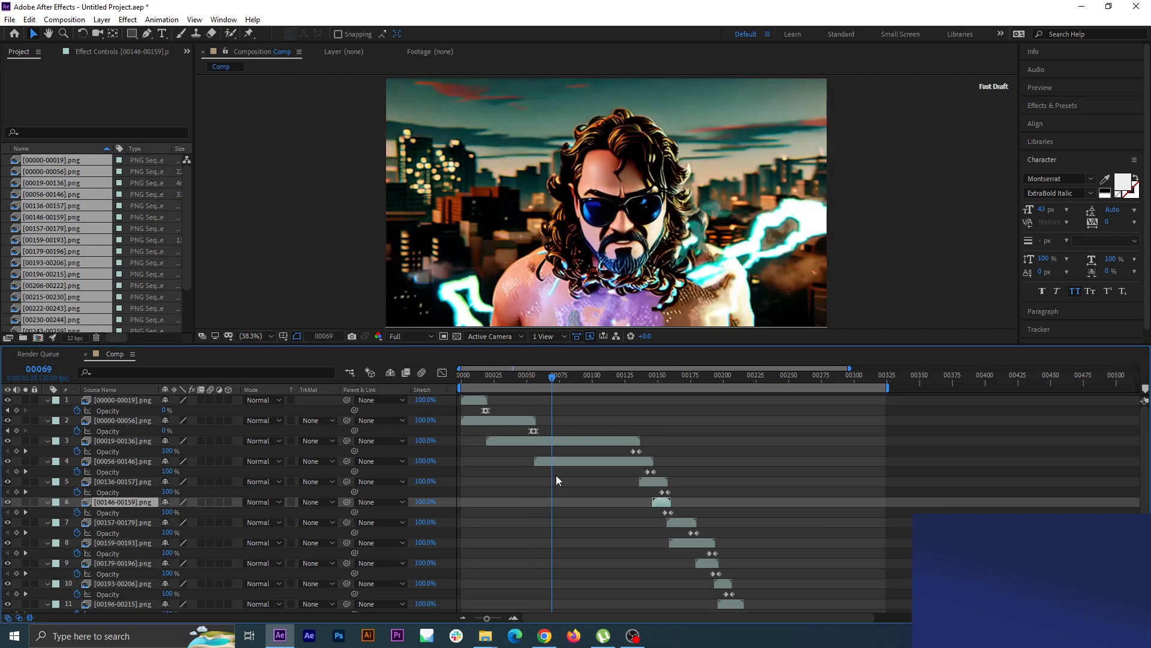